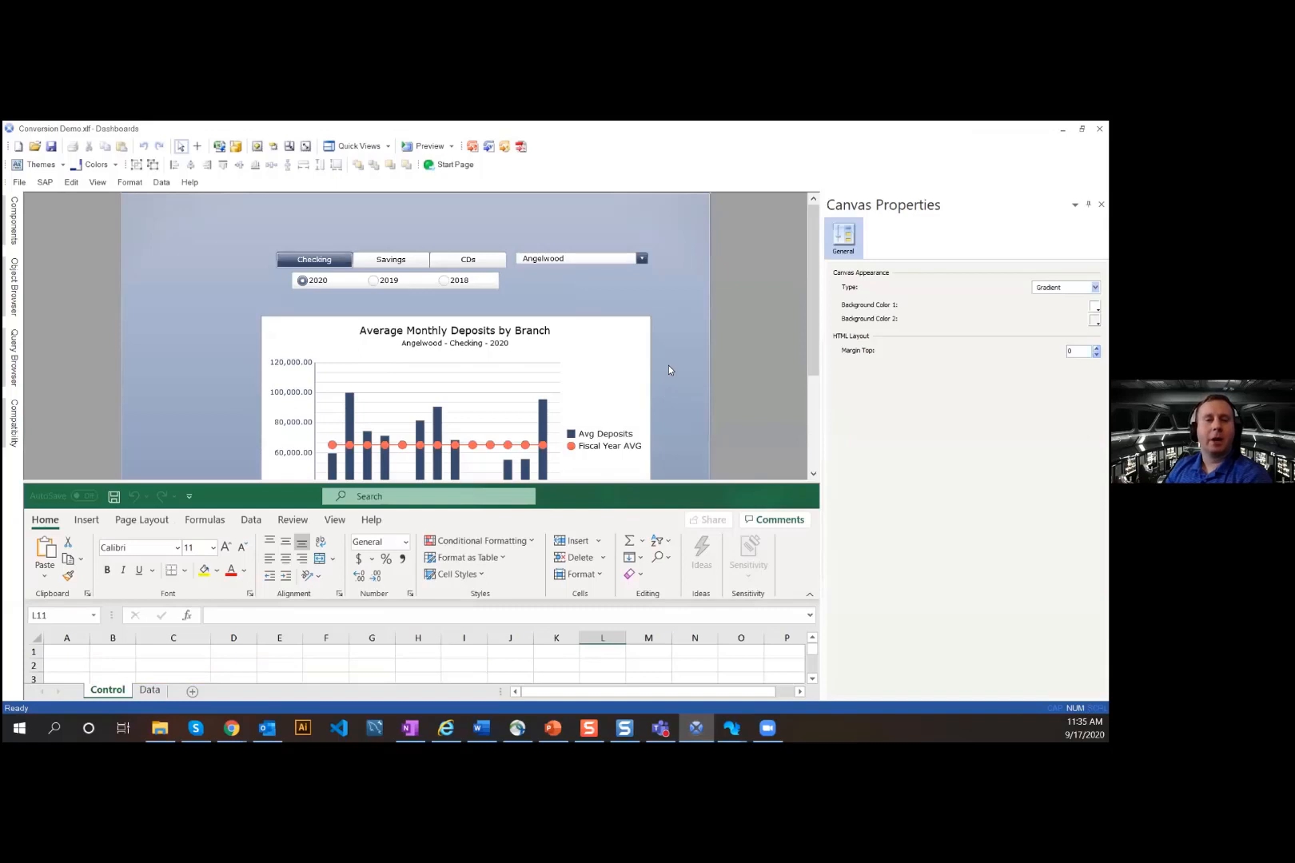
Step: Inspect the background, label-based menu, branch combo box, year radio buttons and column line chart of the Conversion Demo.xlf dashboard
left_click(209, 243)
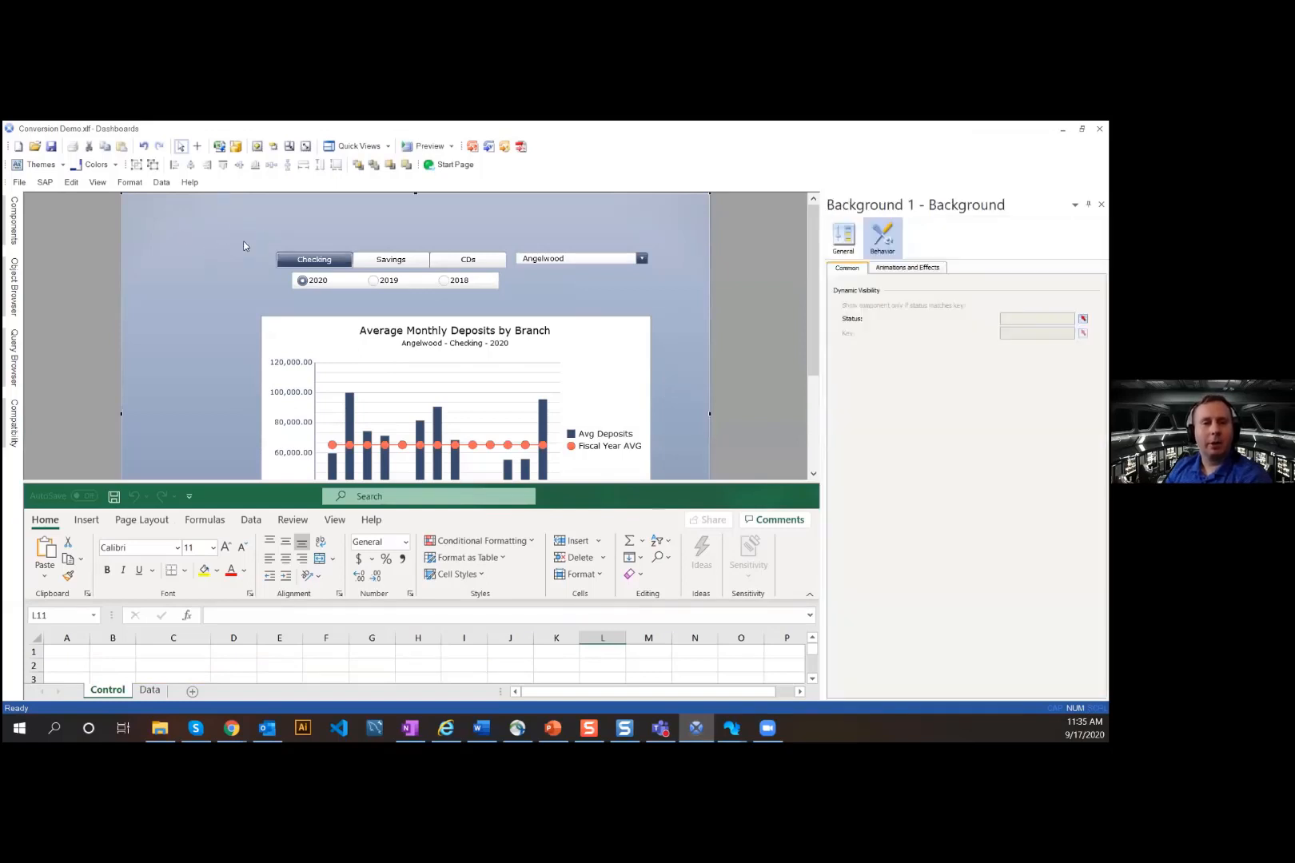
left_click(428, 265)
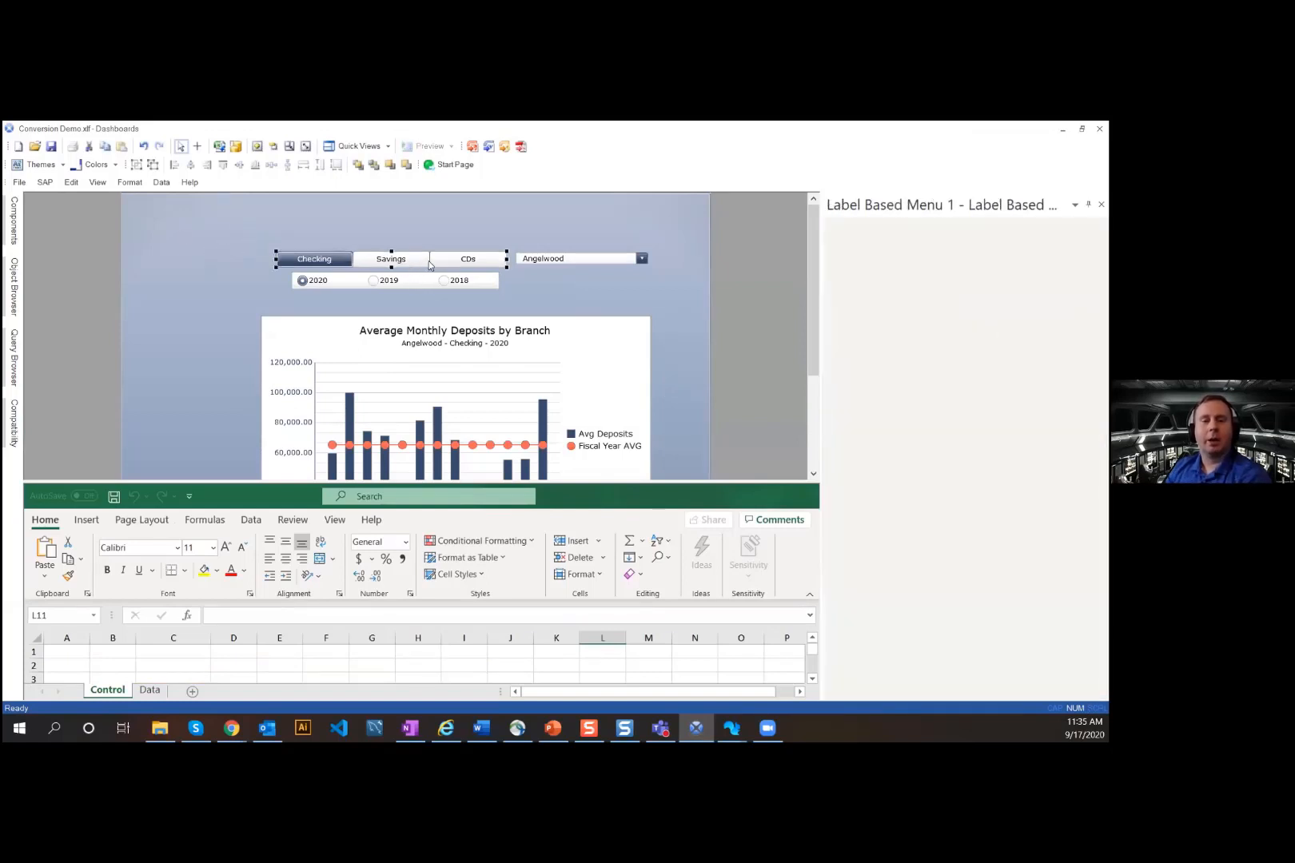
left_click(576, 262)
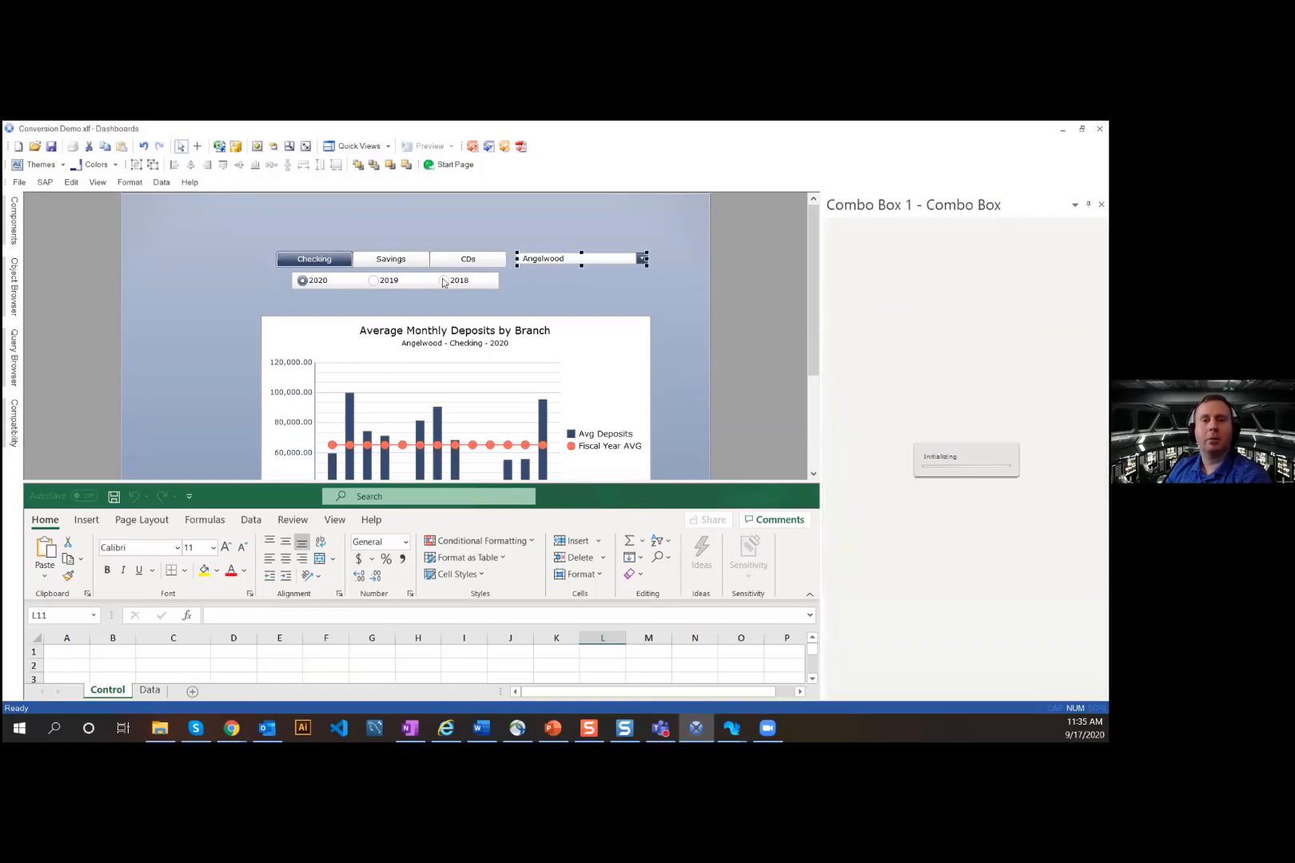
left_click(413, 280)
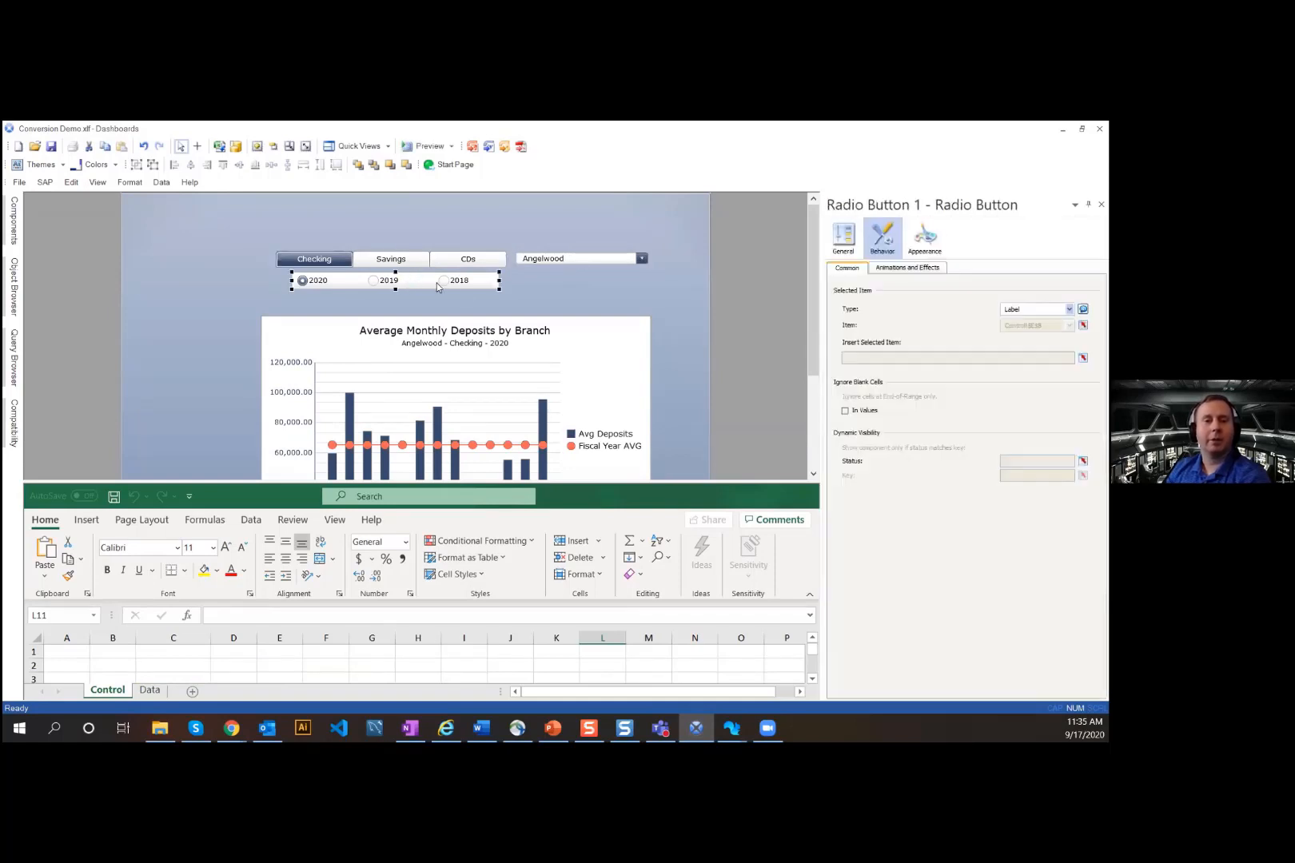
scroll(540, 305, "down", 2)
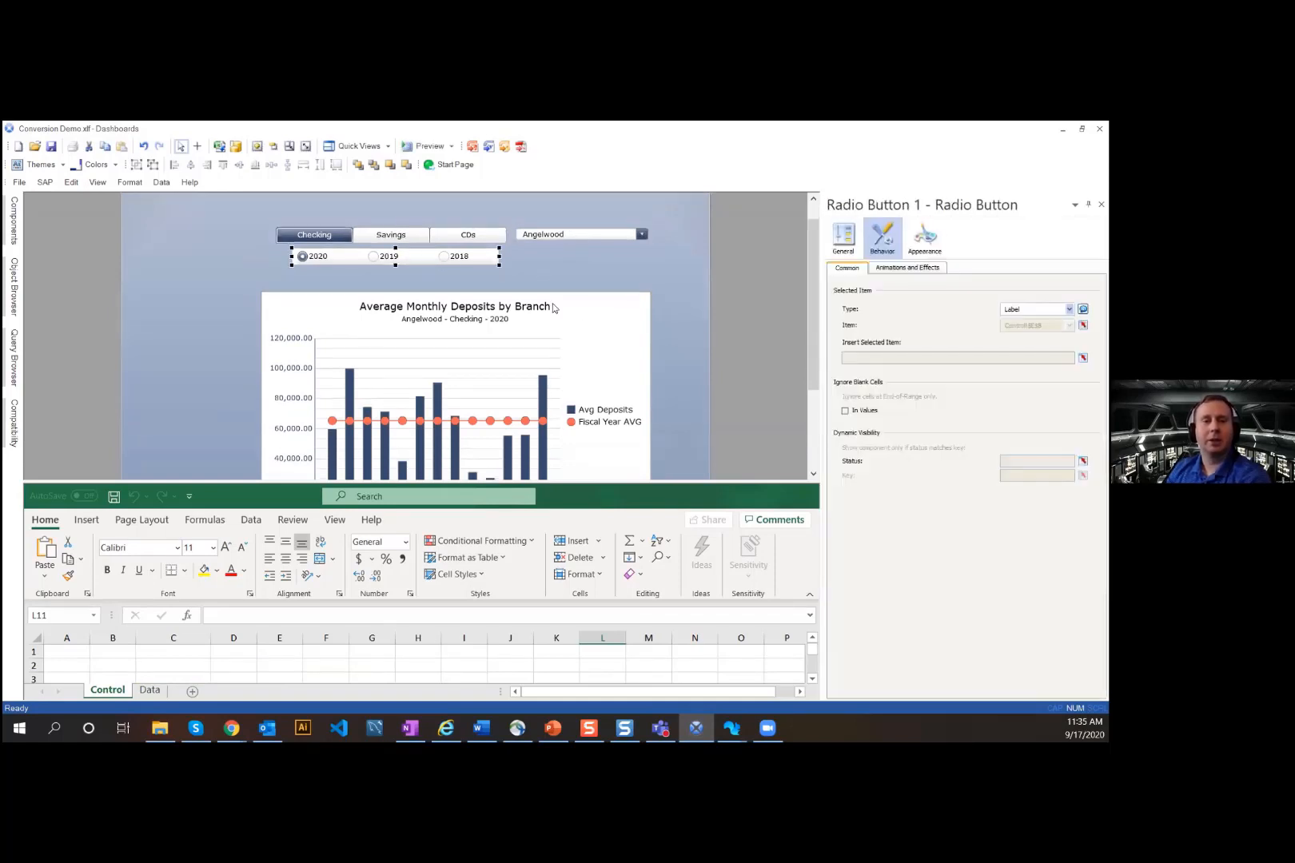
left_click(493, 311)
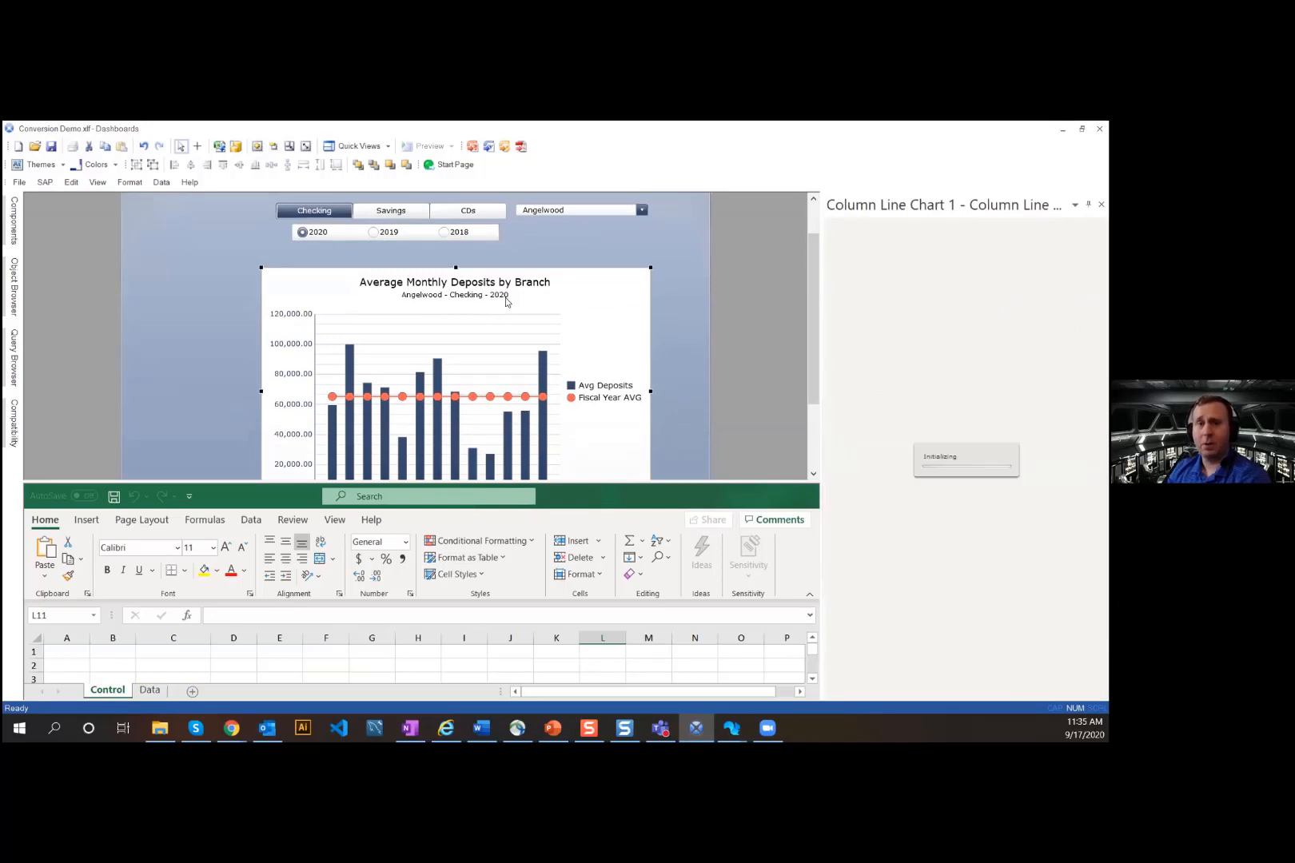
scroll(505, 297, "down", 1)
scroll(647, 311, "down", 1)
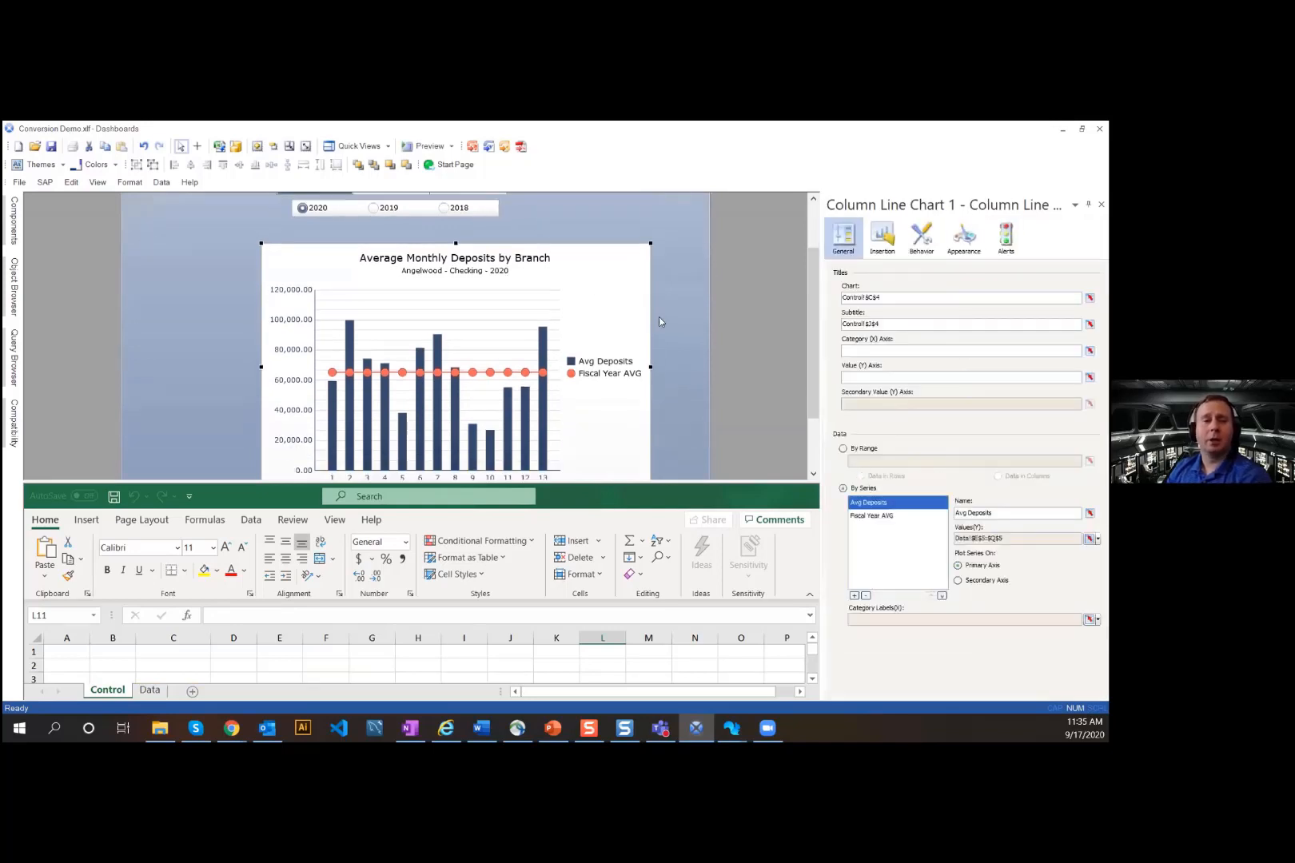
scroll(650, 323, "up", 2)
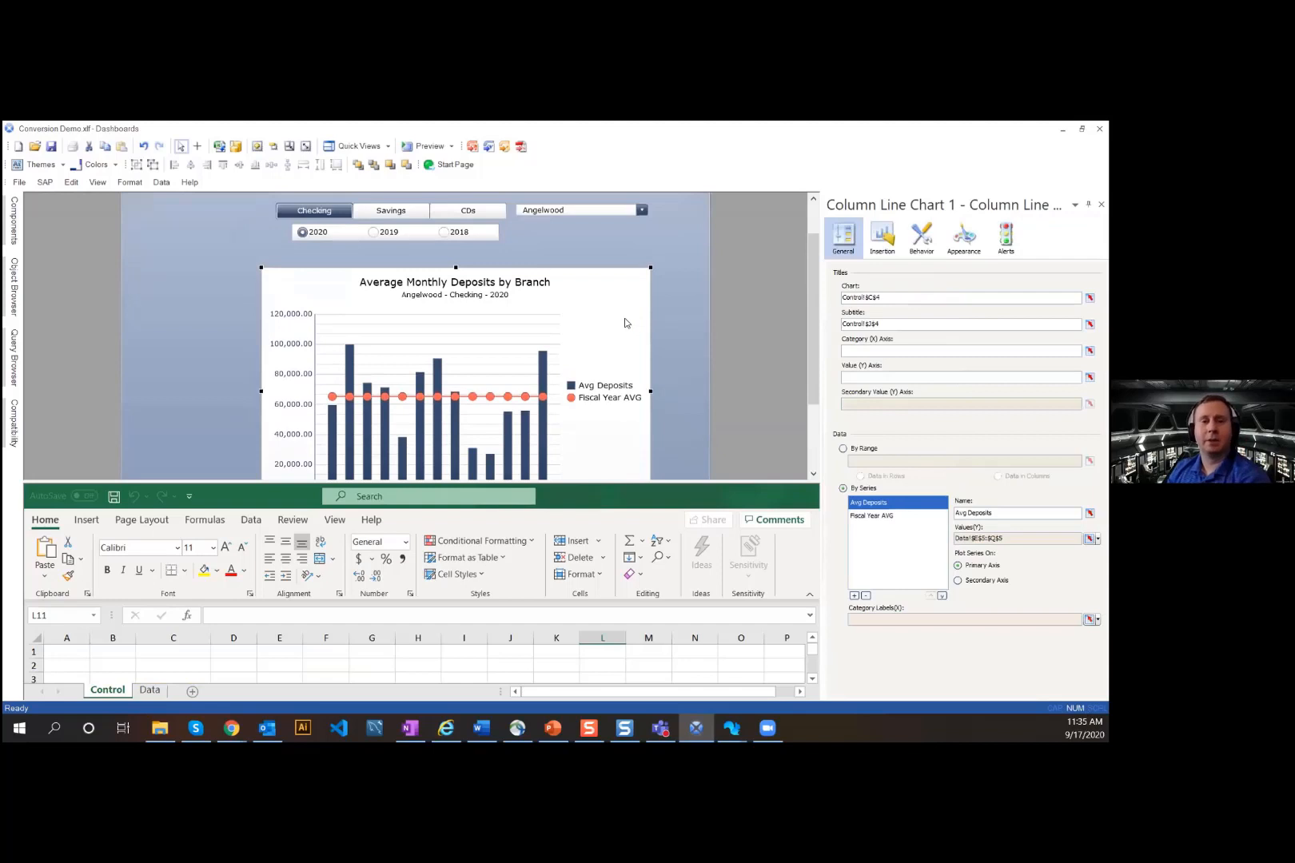
scroll(599, 338, "down", 1)
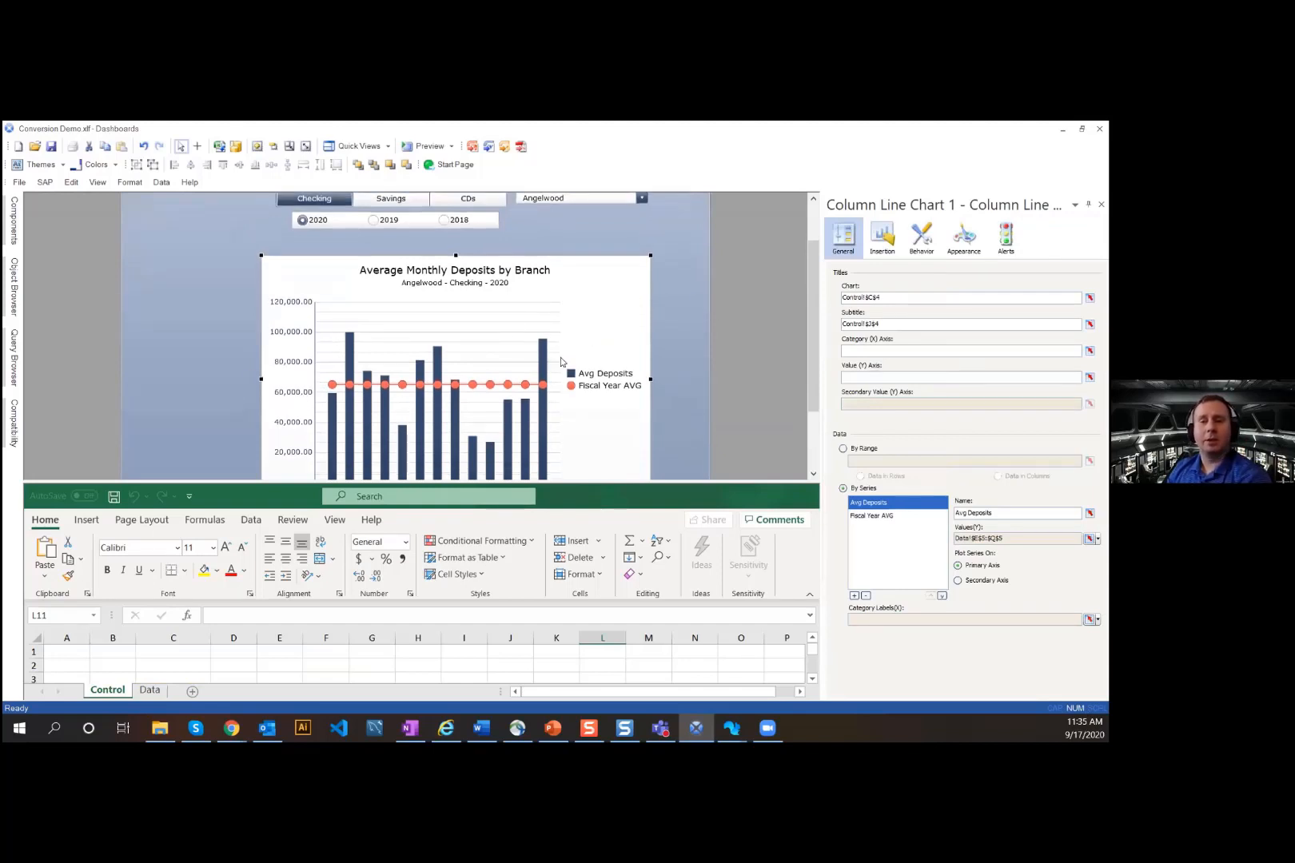
Step: Enlarge the embedded spreadsheet and examine the Control sheet's selector lists and the lookup key formula in cell J6
left_click_drag(554, 470, 540, 217)
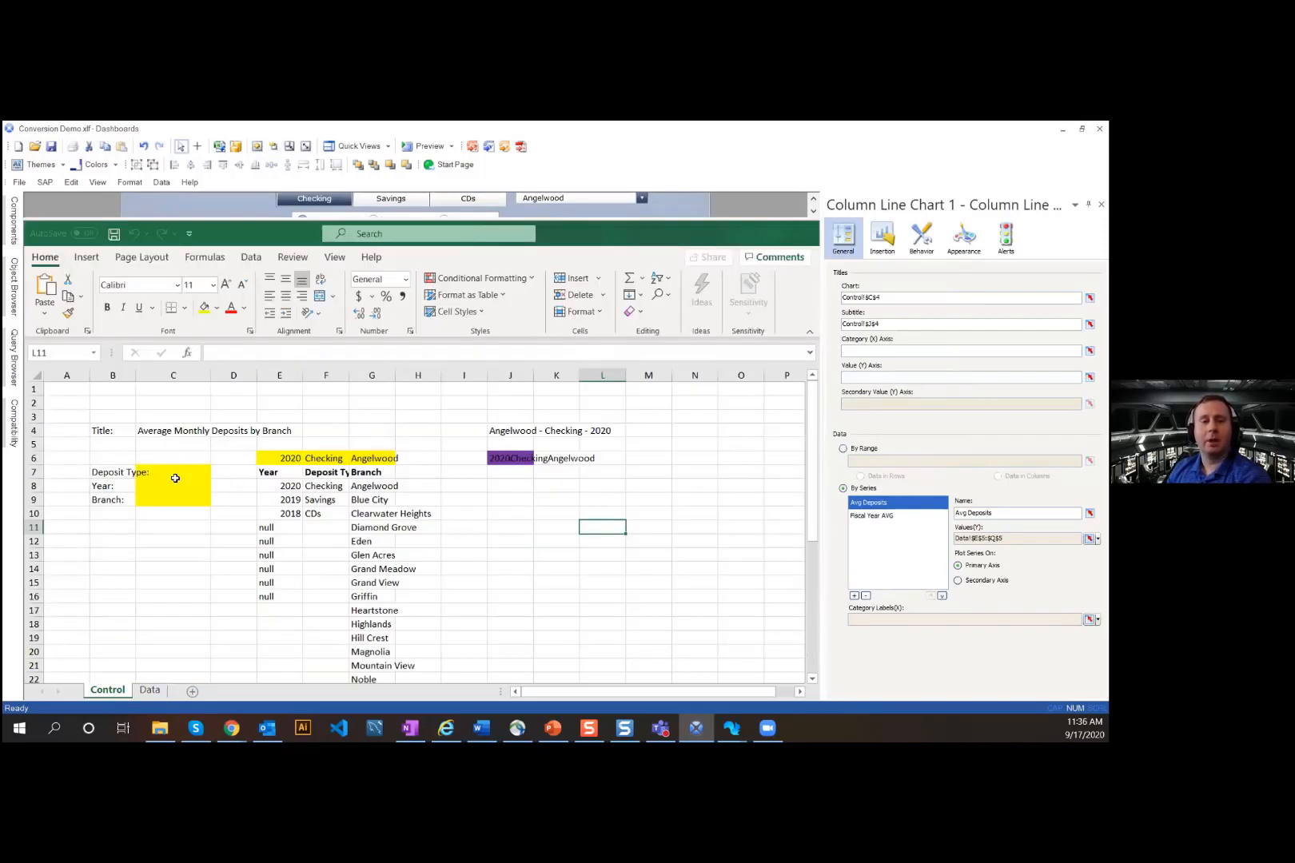
scroll(452, 476, "down", 3)
scroll(453, 476, "up", 2)
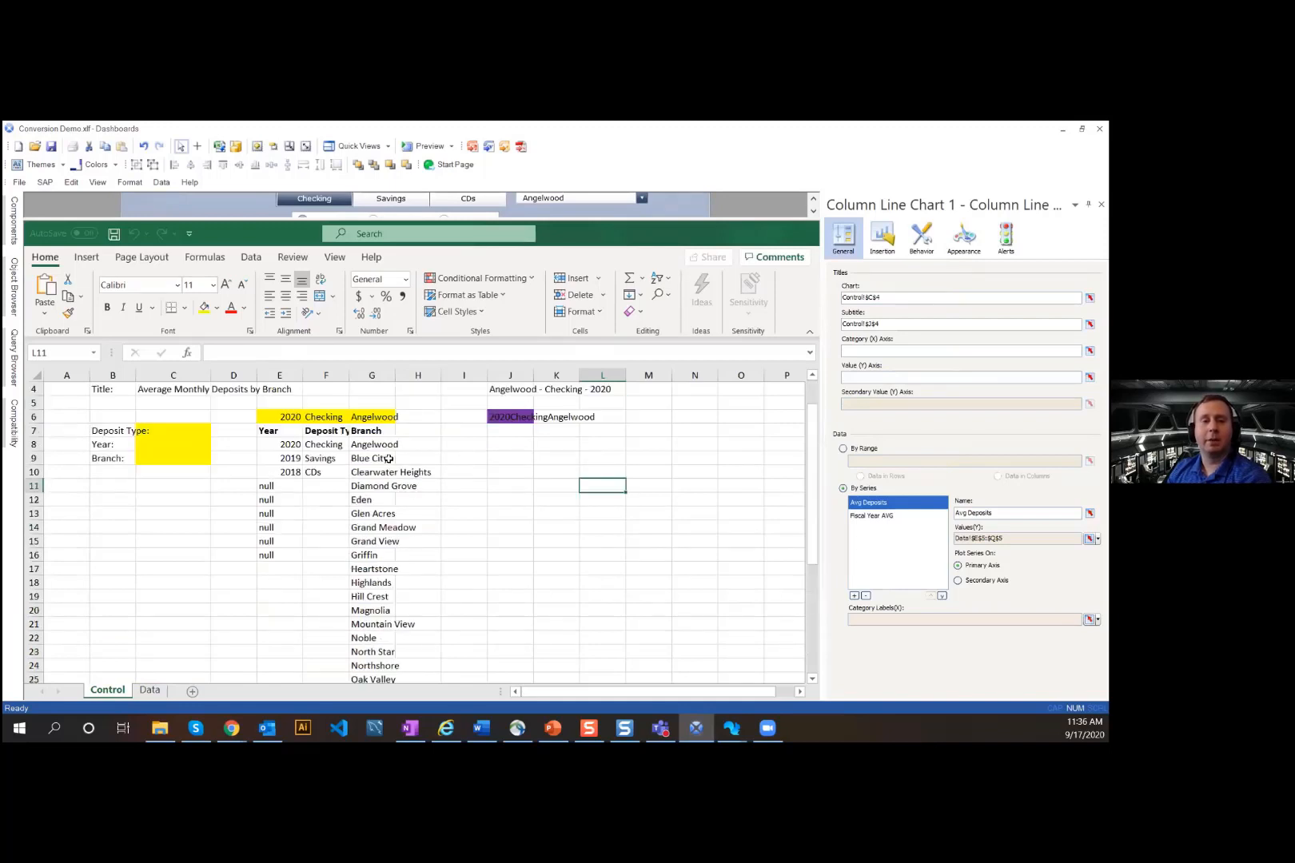
scroll(350, 477, "up", 1)
left_click(510, 460)
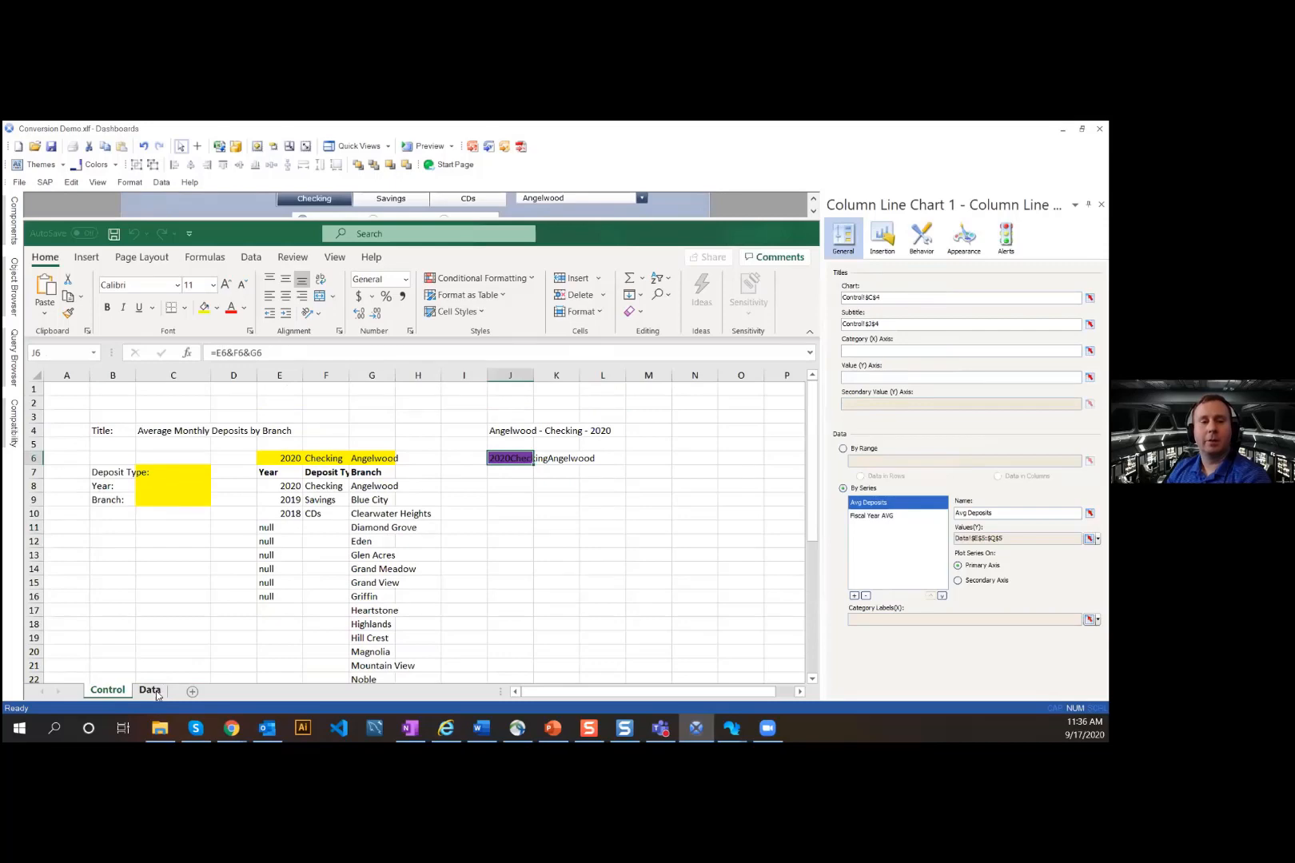
Step: Examine the Data sheet's key, year and monthly deposit columns from row 36 down, and the highlighted result row 5
left_click(152, 691)
left_click_drag(560, 692, 551, 694)
scroll(225, 546, "down", 10)
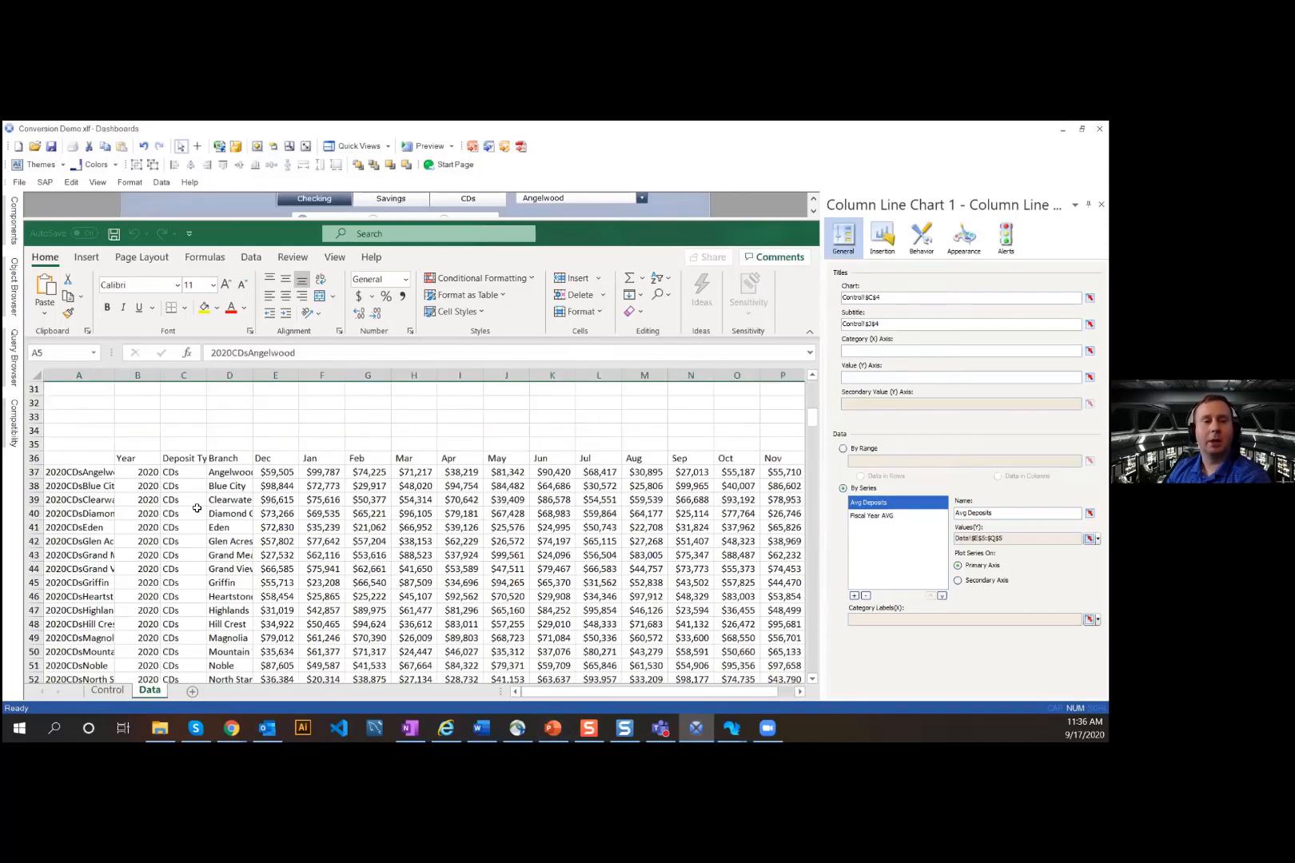
scroll(93, 521, "up", 1)
left_click(94, 528)
left_click(140, 528)
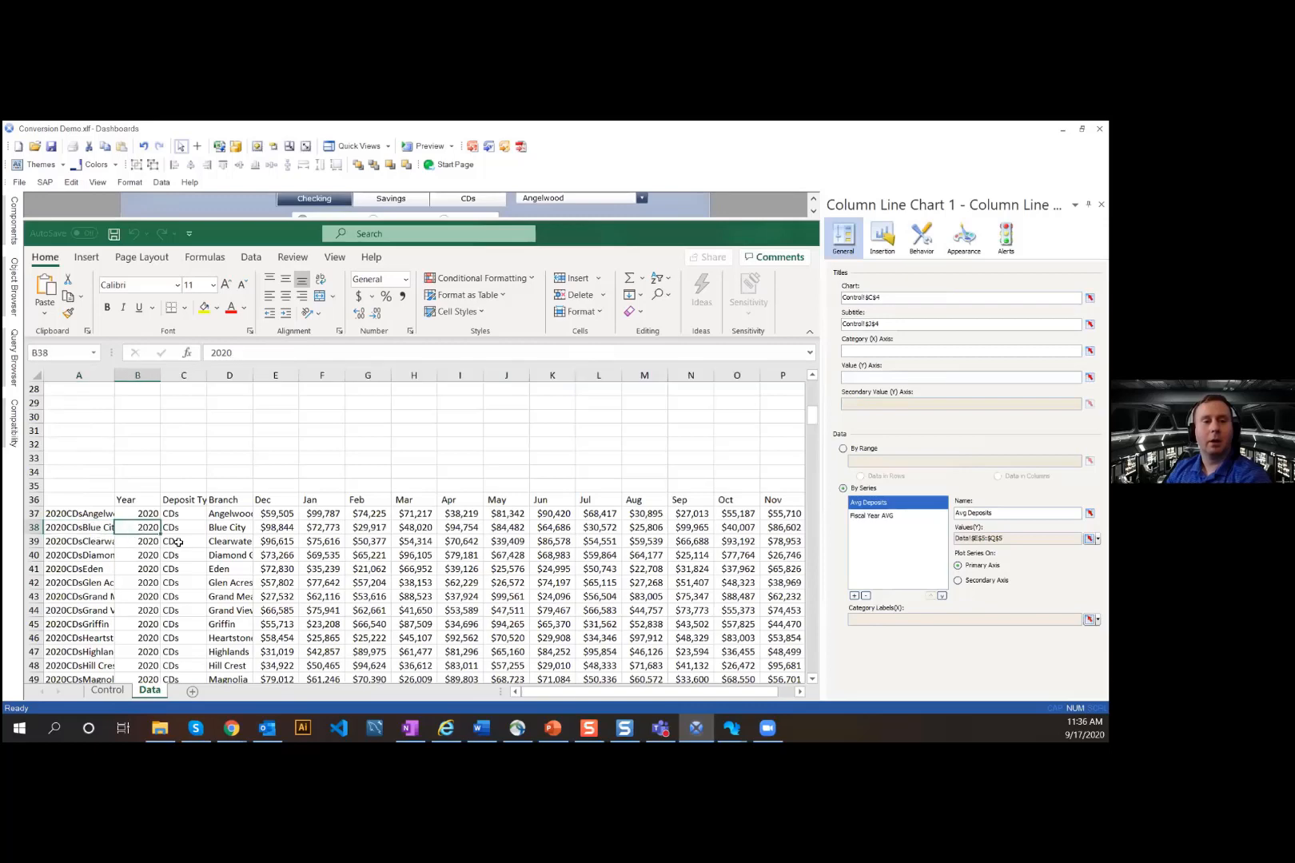
scroll(192, 534, "down", 3)
scroll(489, 598, "up", 3)
left_click_drag(319, 513, 560, 638)
scroll(464, 523, "up", 5)
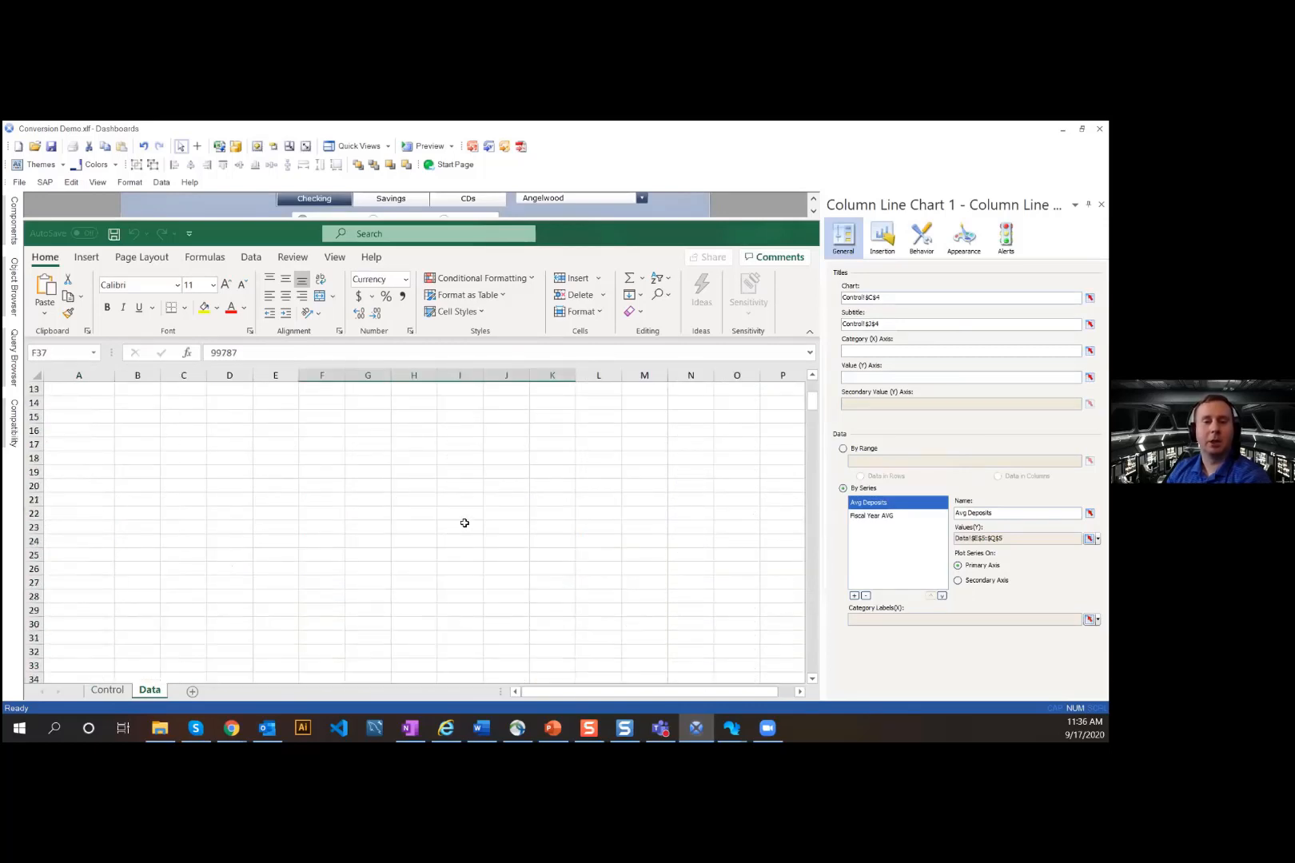
scroll(464, 523, "up", 4)
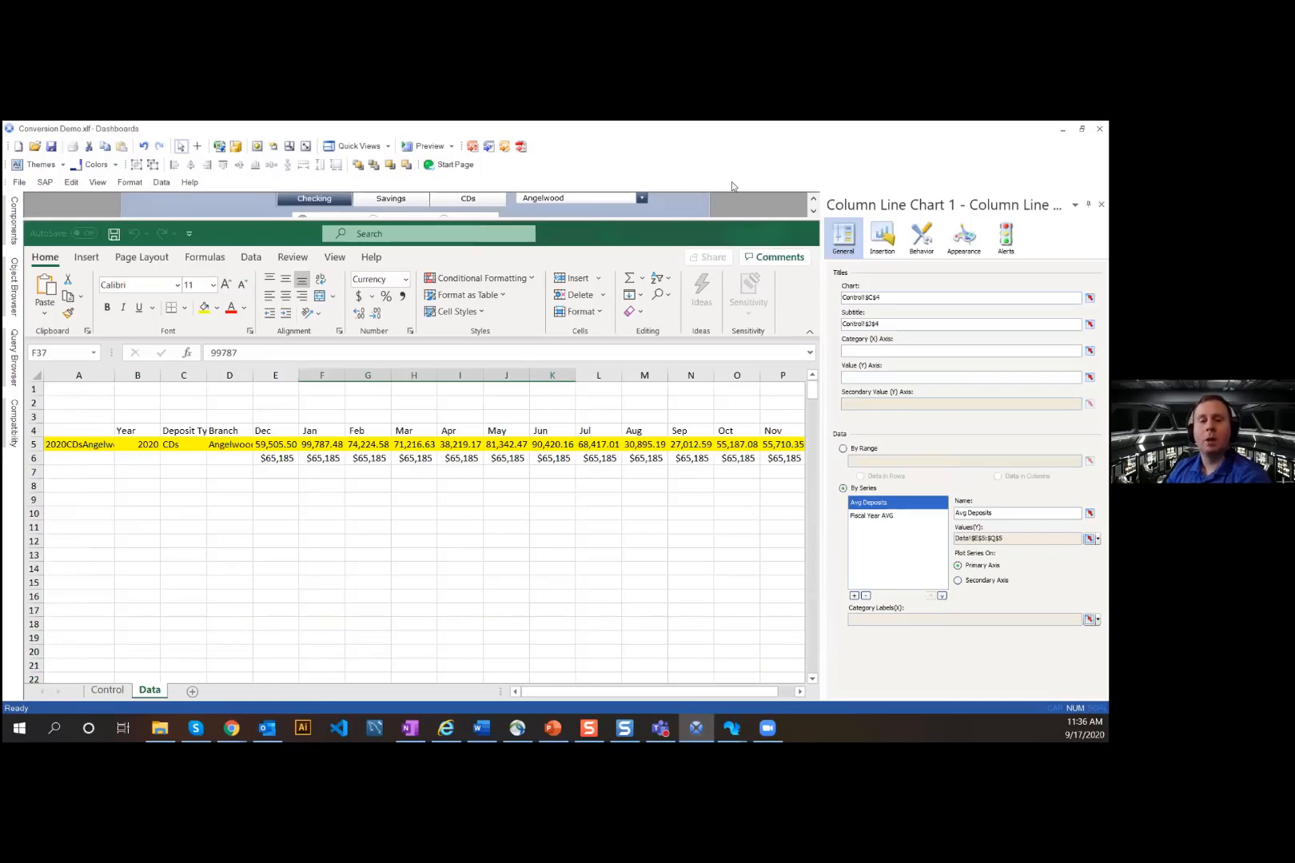
Step: Switch to the blank Squirrel Designer project and choose Conversion Demo.xlf for the experimental XLF import
left_click(731, 727)
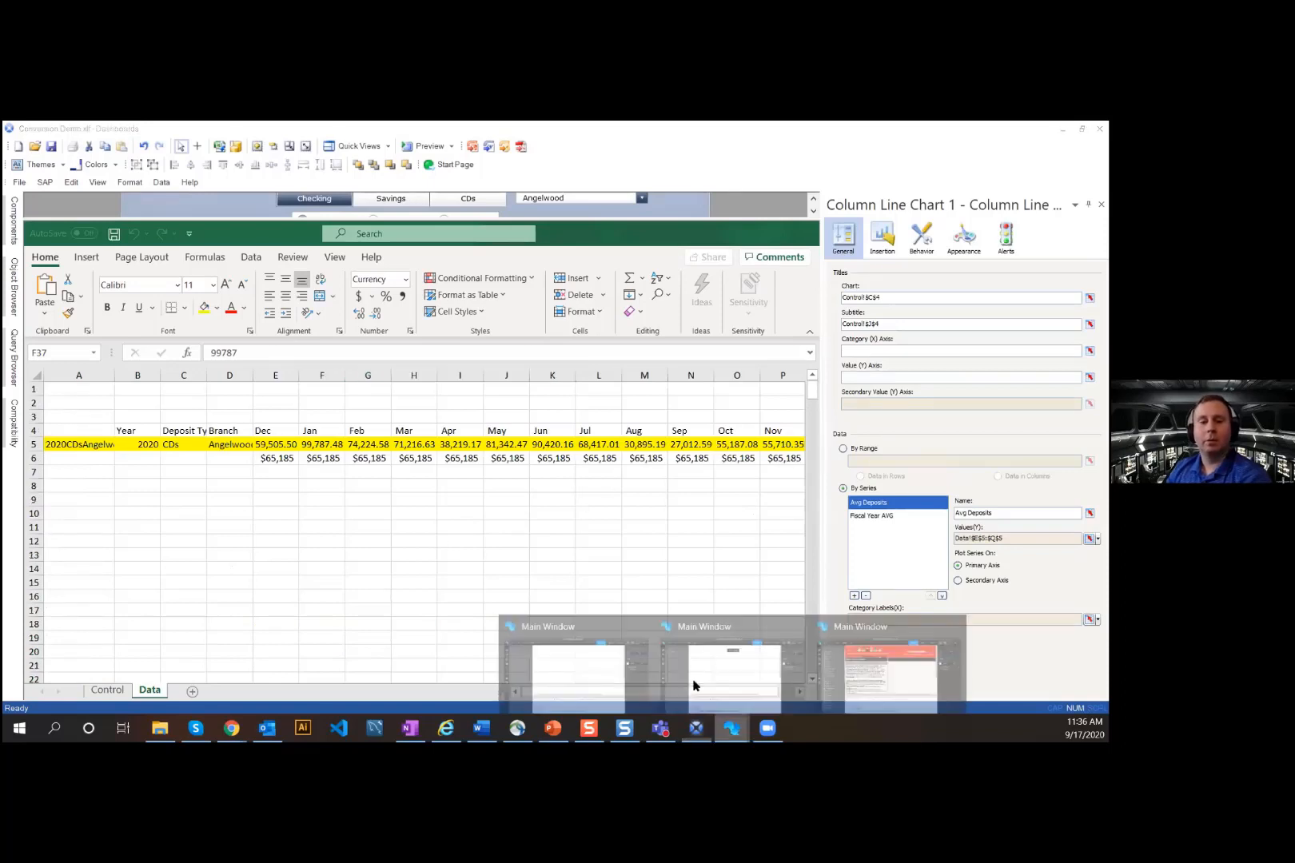
left_click(589, 669)
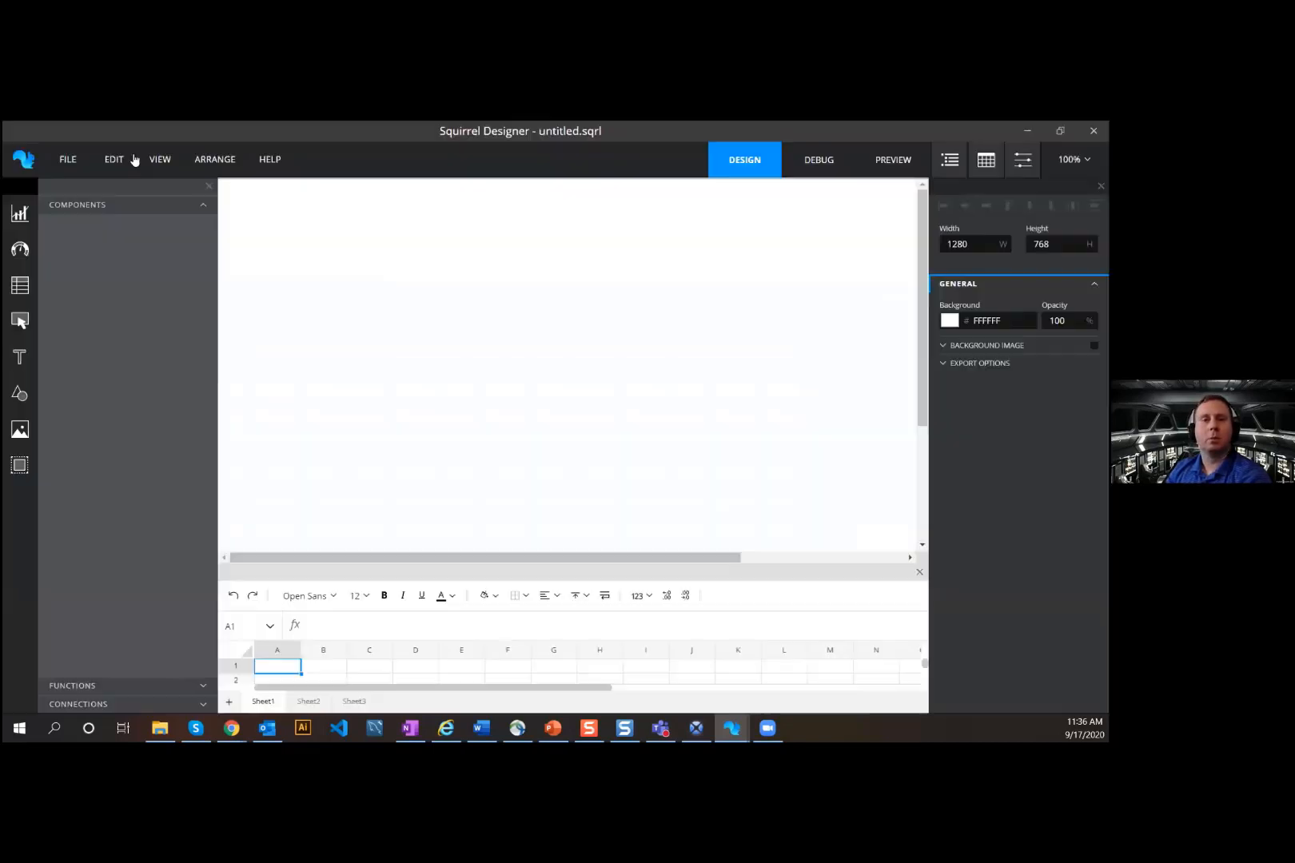
left_click(84, 165)
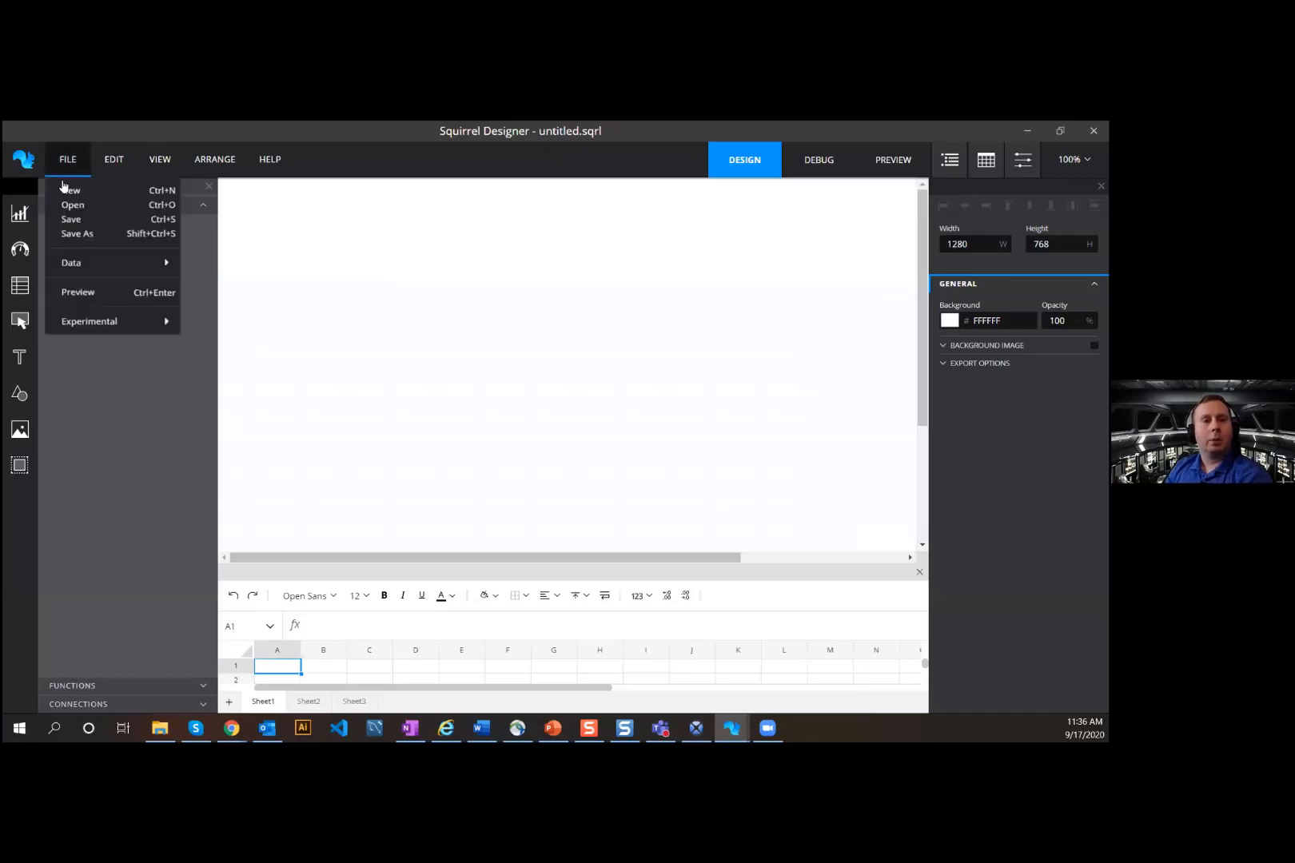
left_click(132, 325)
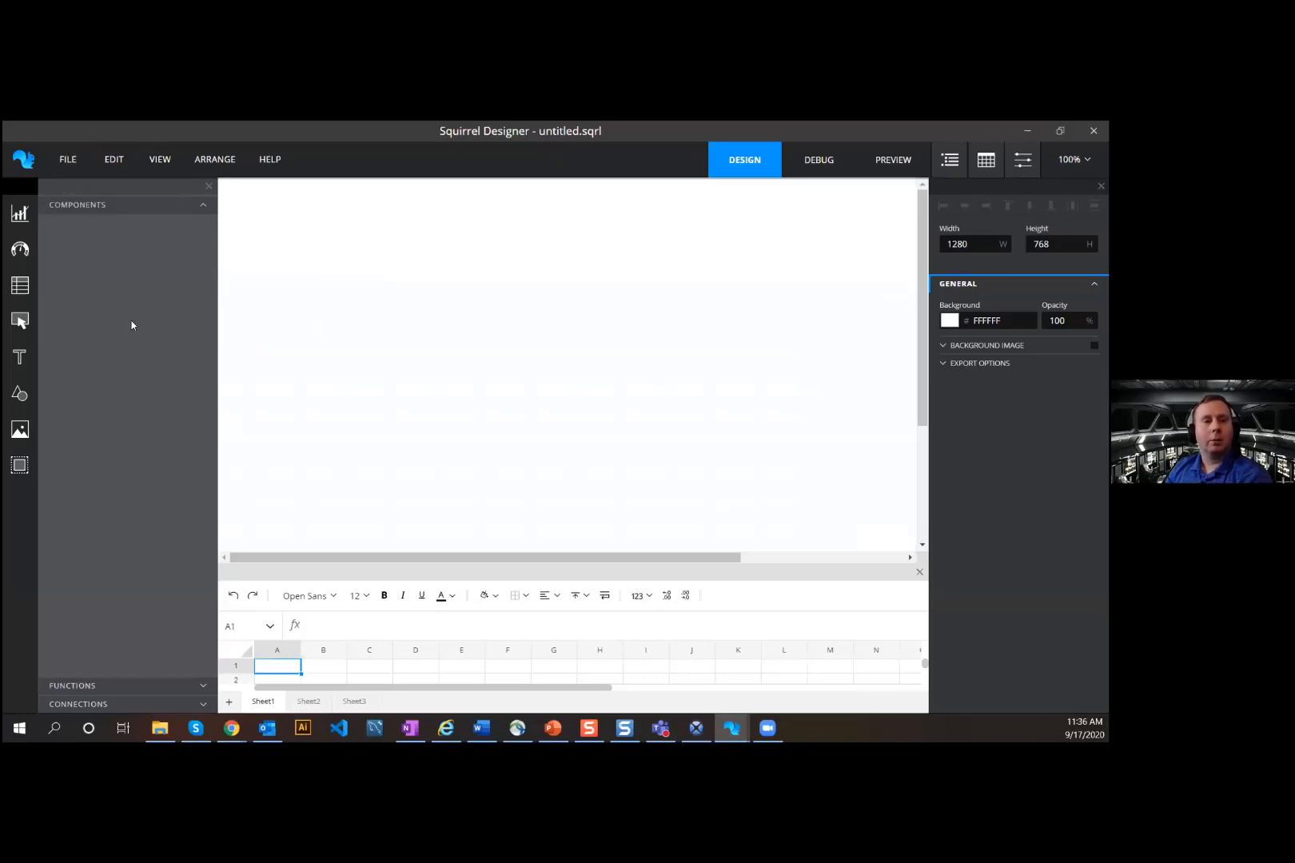
left_click(77, 164)
mouse_move(80, 320)
left_click(240, 320)
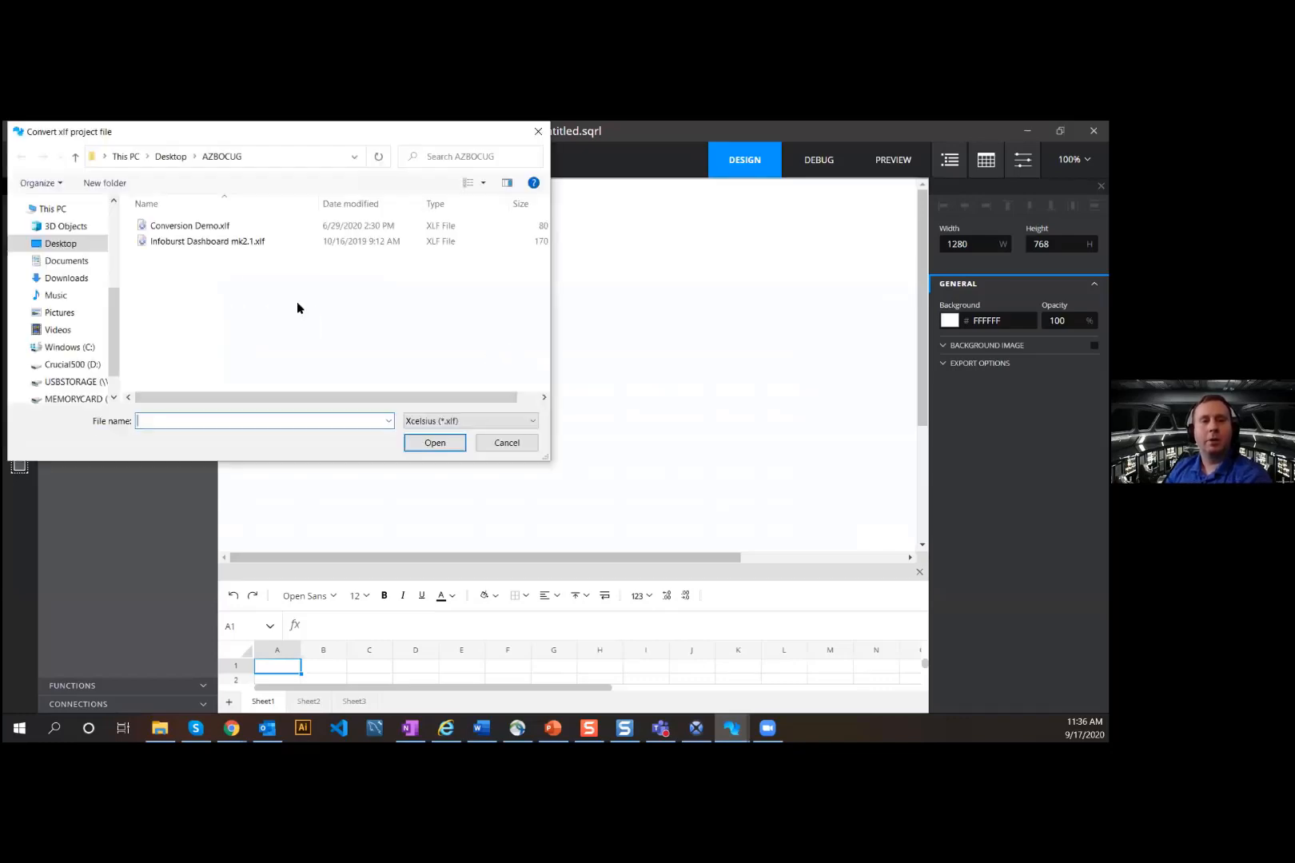
left_click(198, 227)
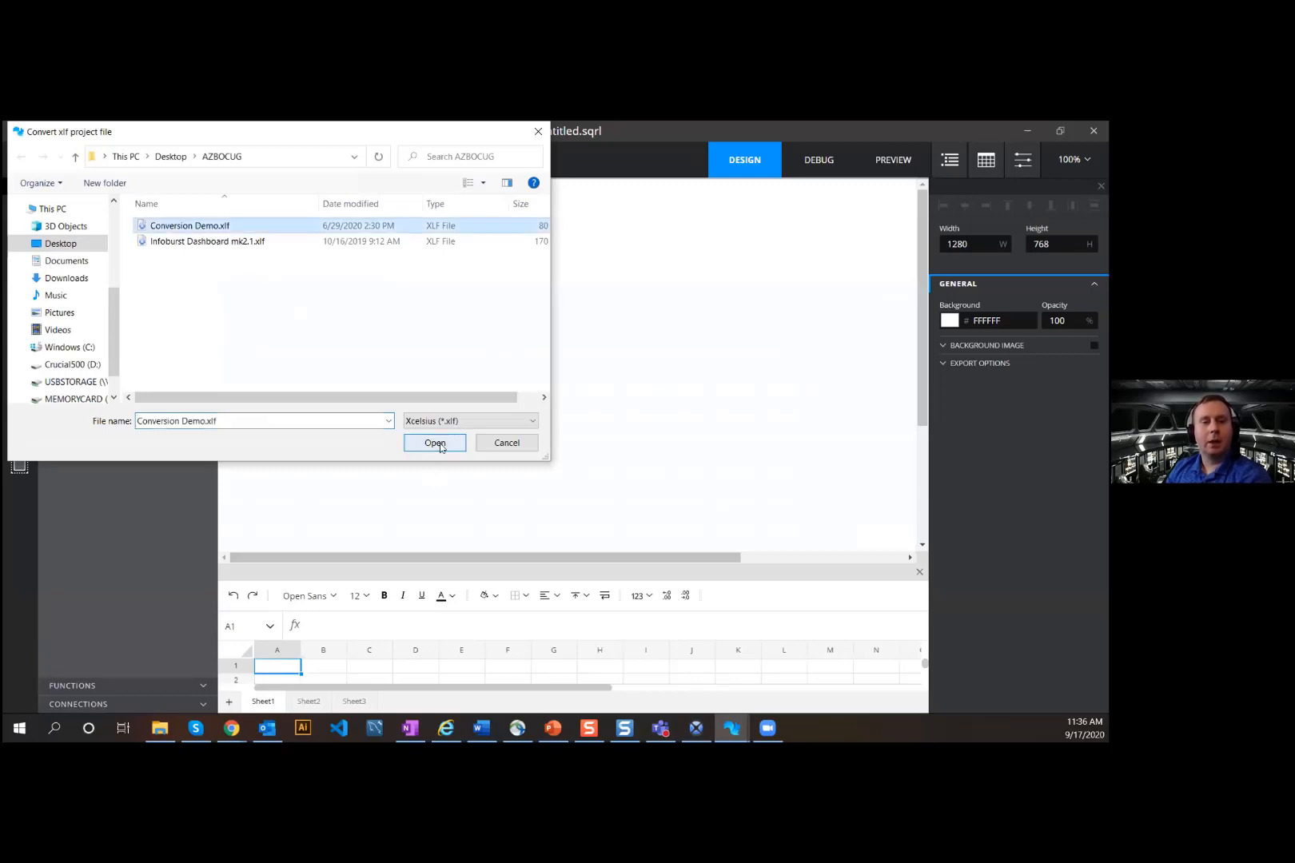
left_click(438, 444)
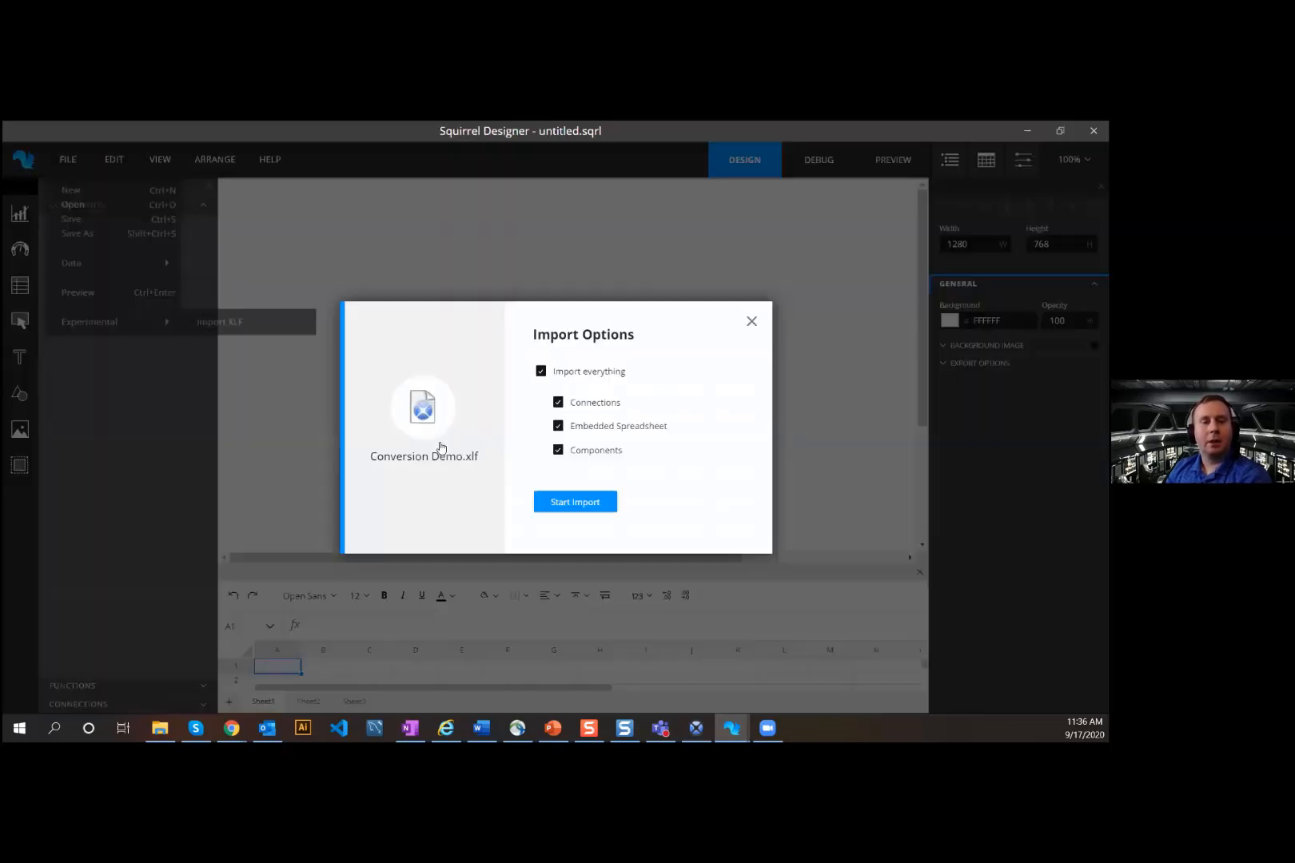
Step: Run the XLF import with connections, embedded spreadsheet and components all included, and complete the conversion
left_click(578, 508)
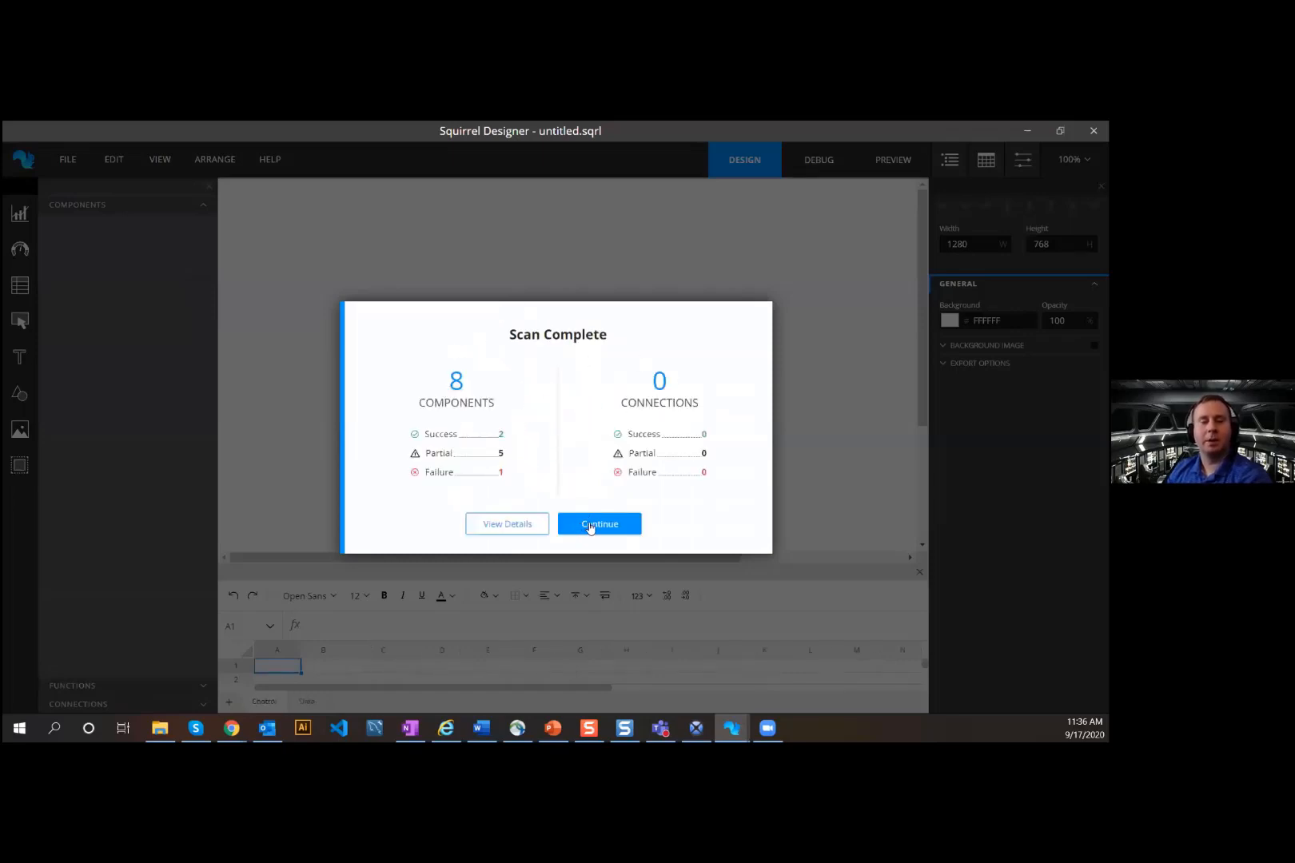
left_click(592, 527)
left_click(576, 538)
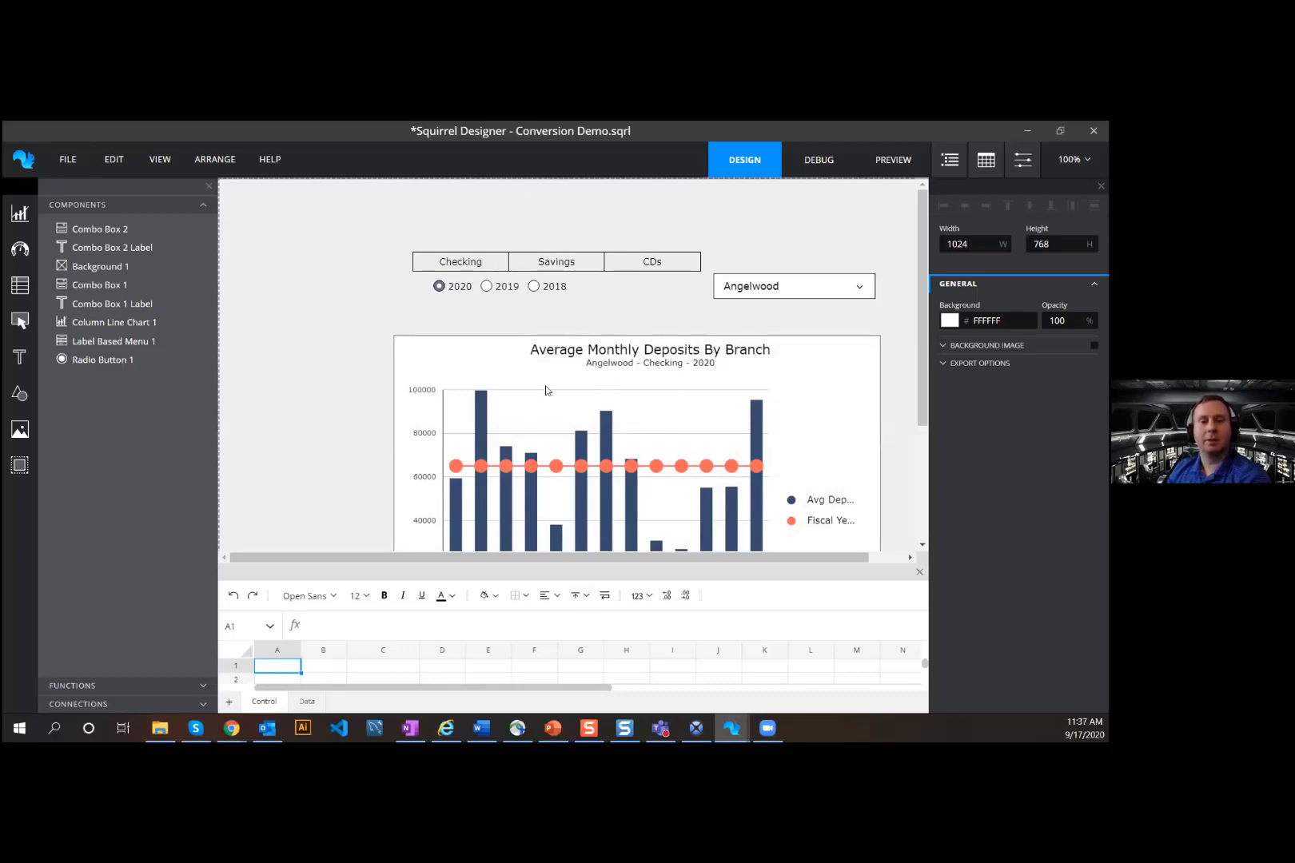
Step: Enlarge the converted project's spreadsheet and check its Control and Data sheets and the label-based menu's list items
left_click_drag(621, 564, 570, 383)
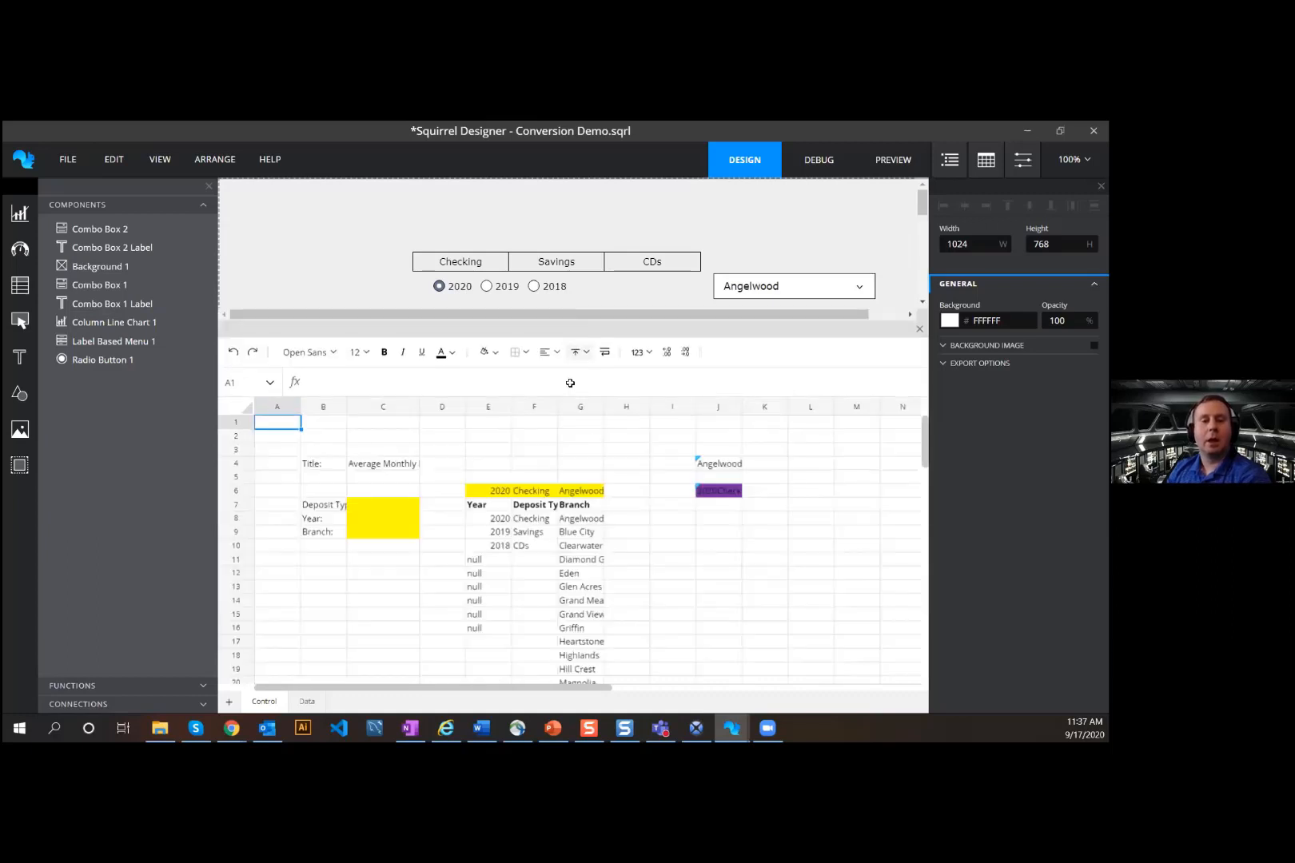
scroll(673, 492, "down", 1)
scroll(672, 491, "up", 1)
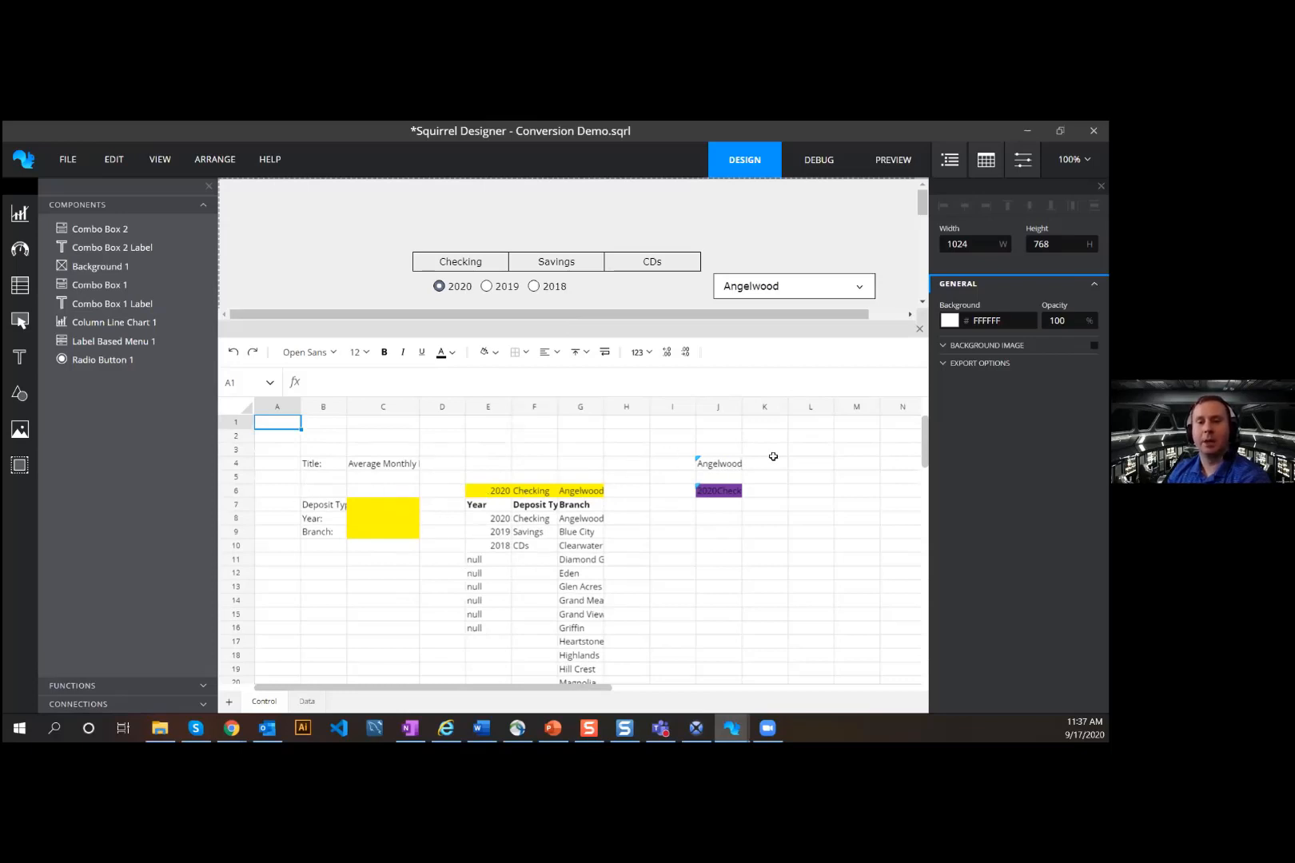
left_click(586, 266)
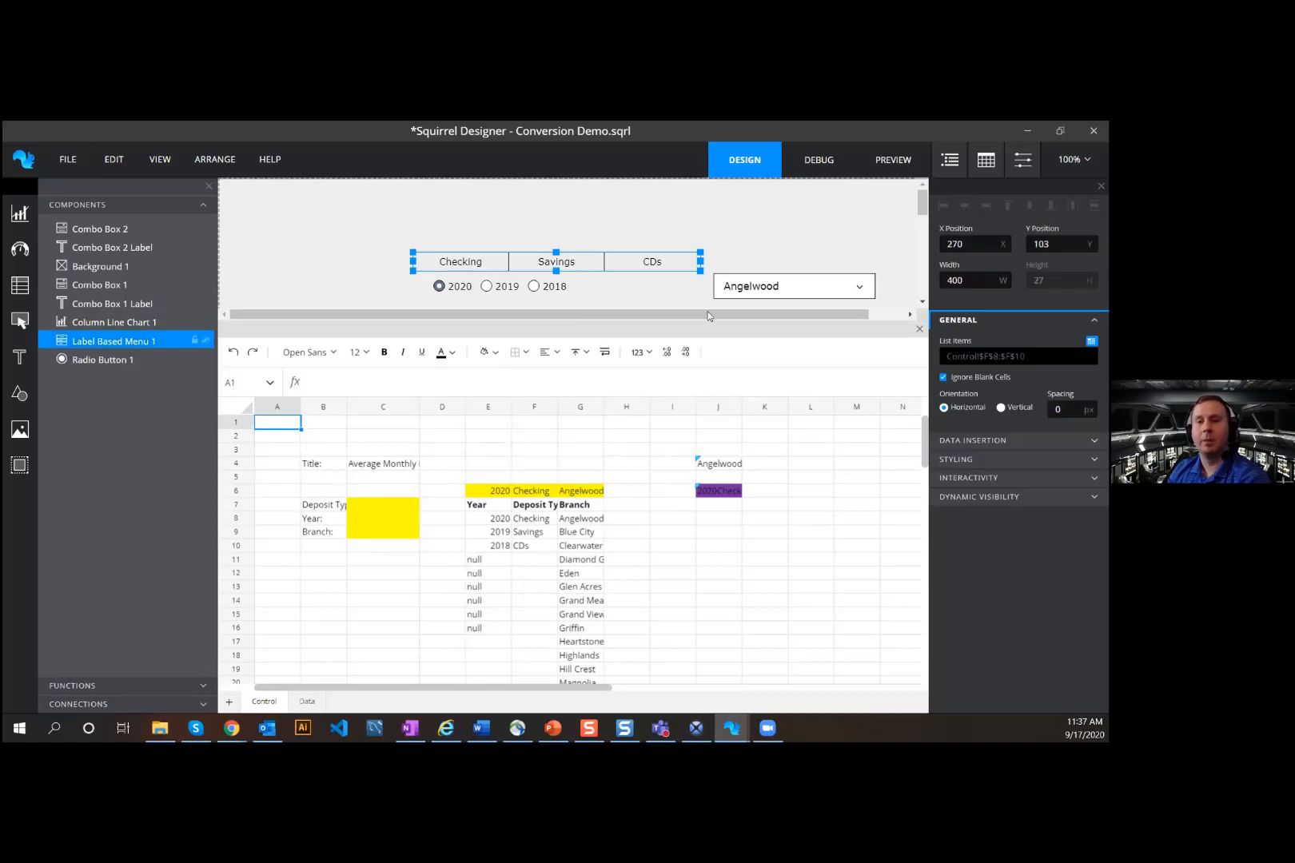
left_click(312, 701)
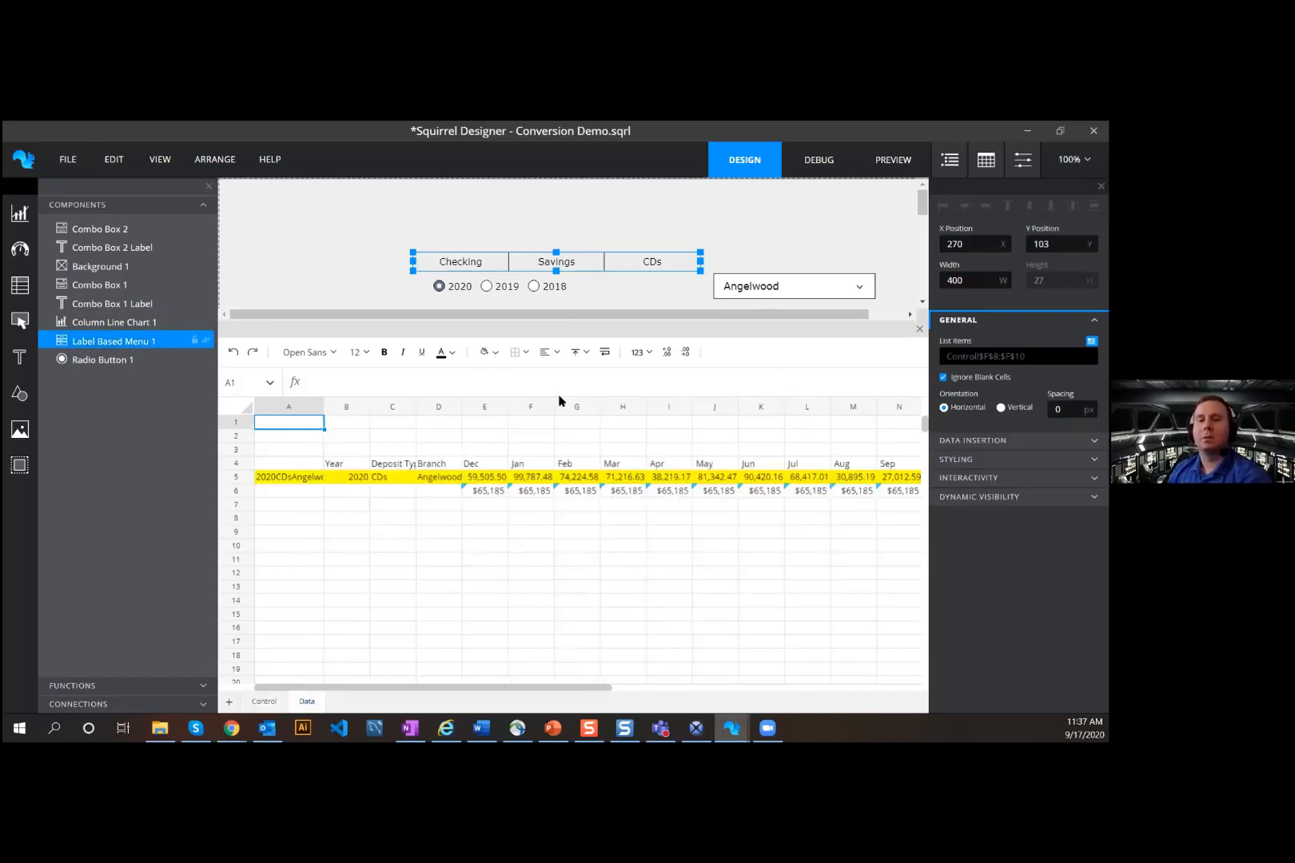
Step: Enlarge the canvas area and review the converted year radio buttons and the full Average Monthly Deposits By Branch chart
left_click_drag(541, 319, 526, 494)
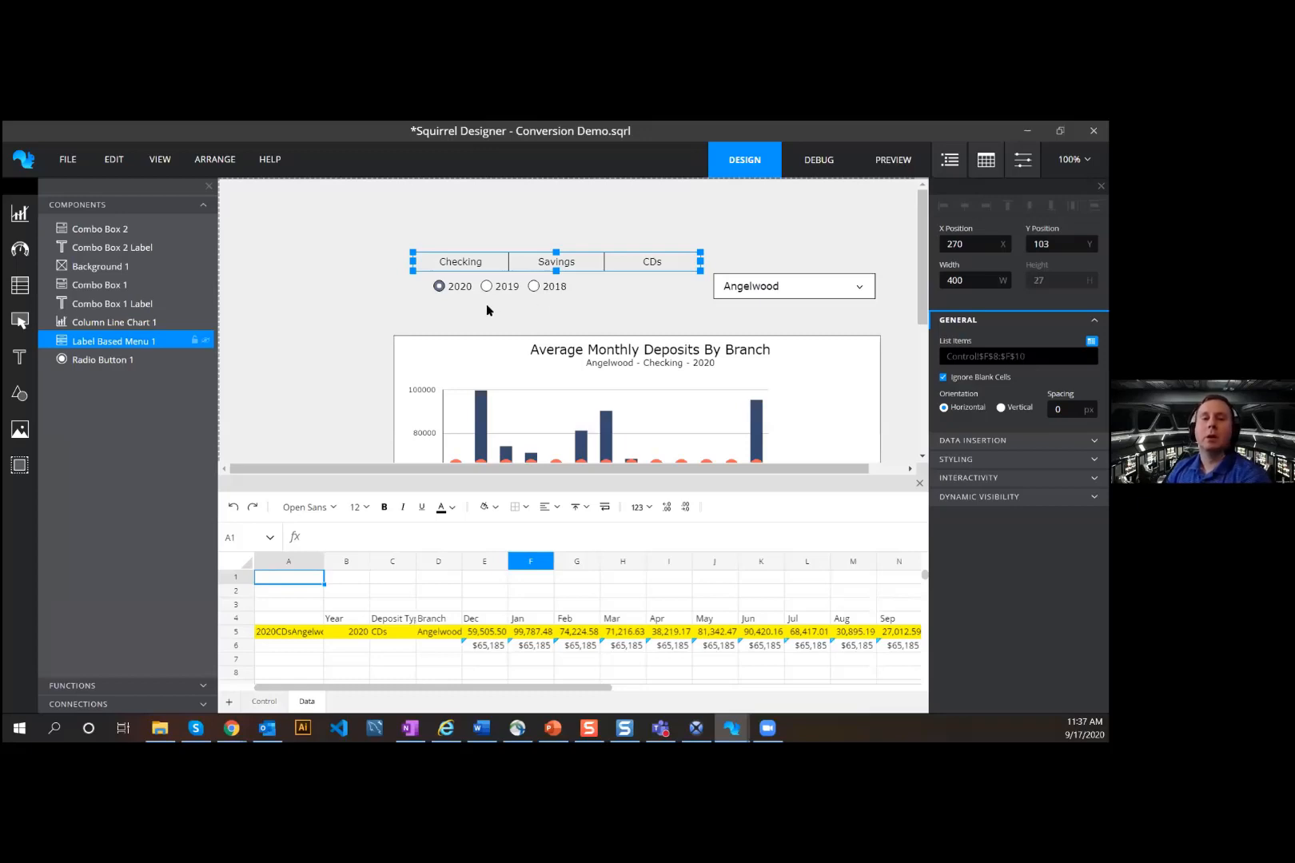
left_click(506, 290)
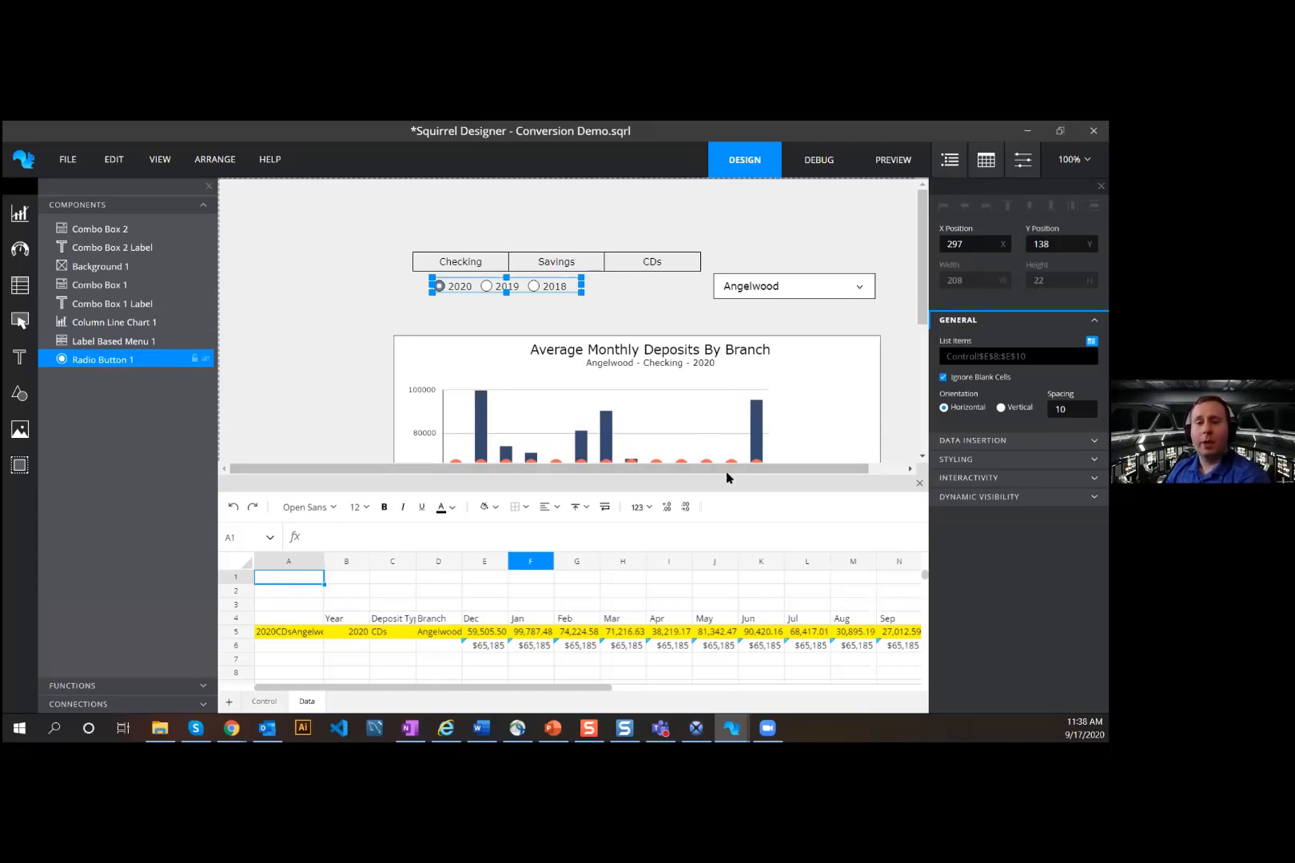
left_click_drag(724, 470, 726, 513)
scroll(375, 292, "down", 3)
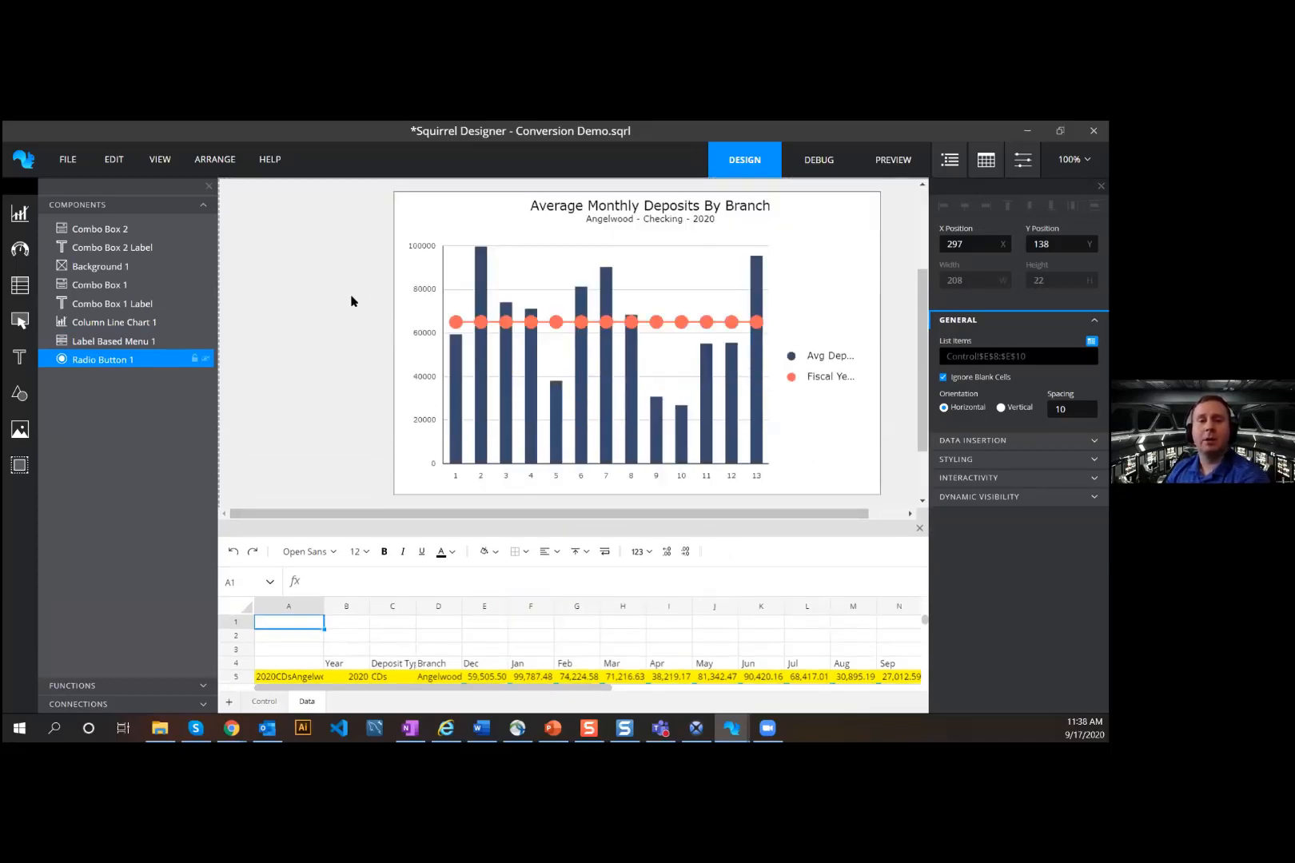
scroll(291, 402, "up", 3)
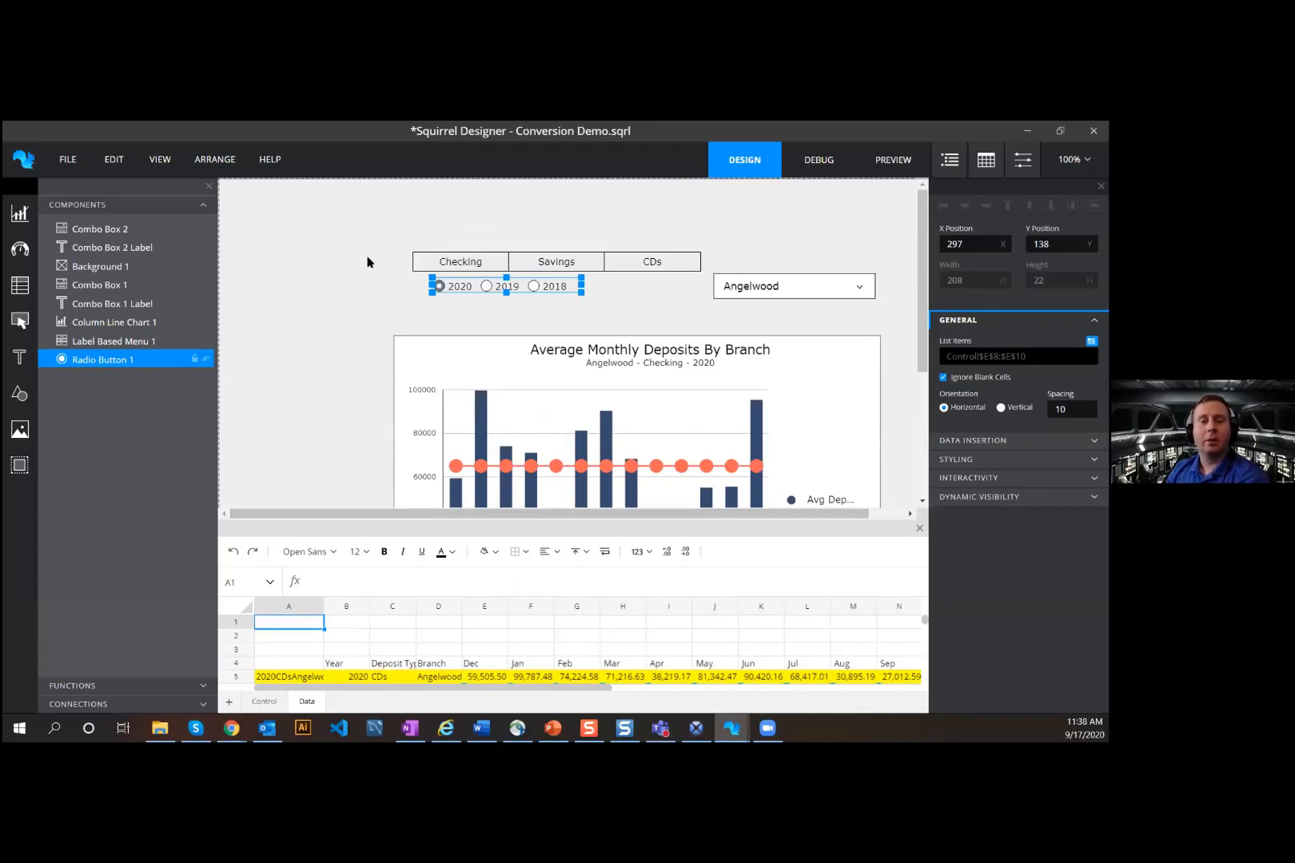
Step: Move the label menu and radio buttons up and left, the branch combo box to about X 508, Y 58, and the chart to about 176, 183
left_click_drag(530, 267, 352, 226)
left_click_drag(550, 289, 486, 281)
left_click_drag(766, 298, 637, 244)
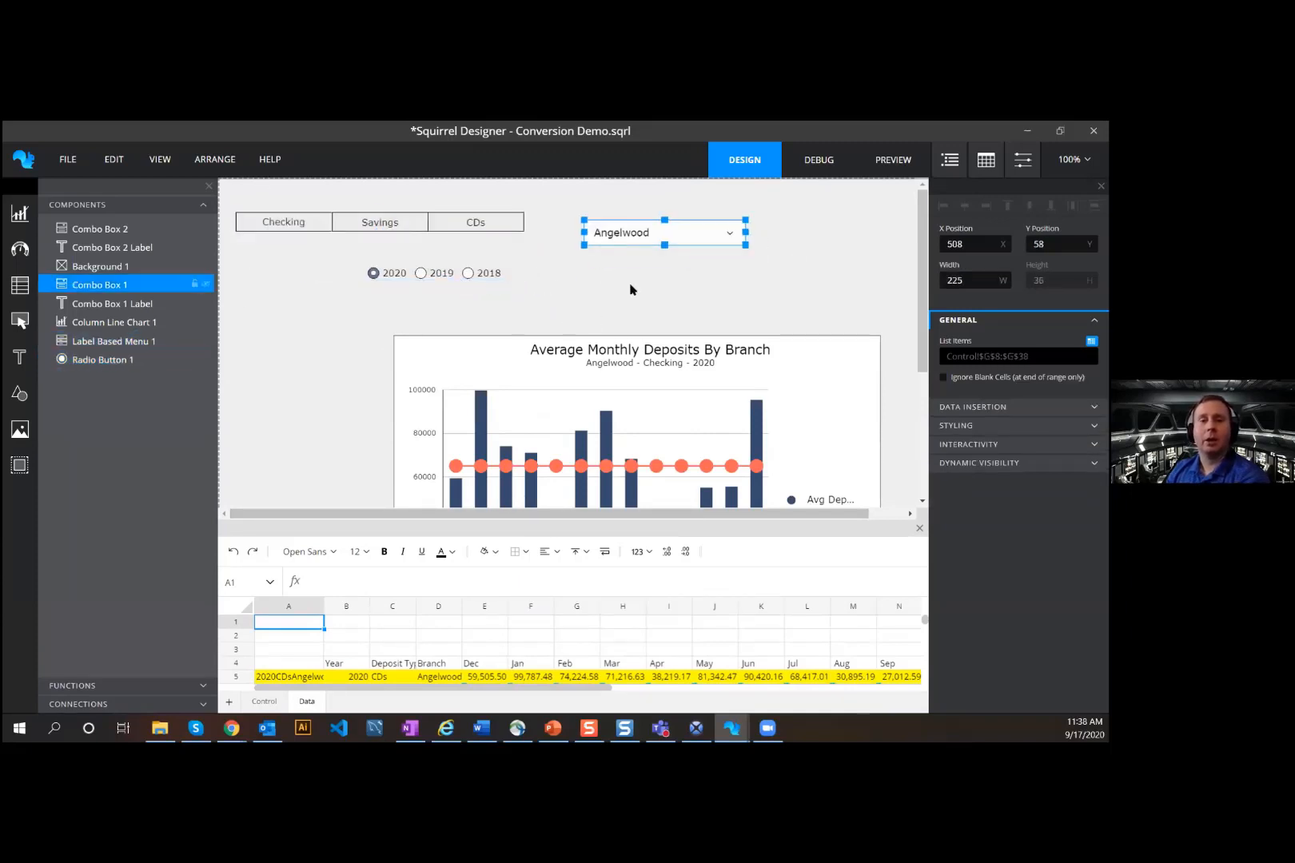
left_click(505, 323)
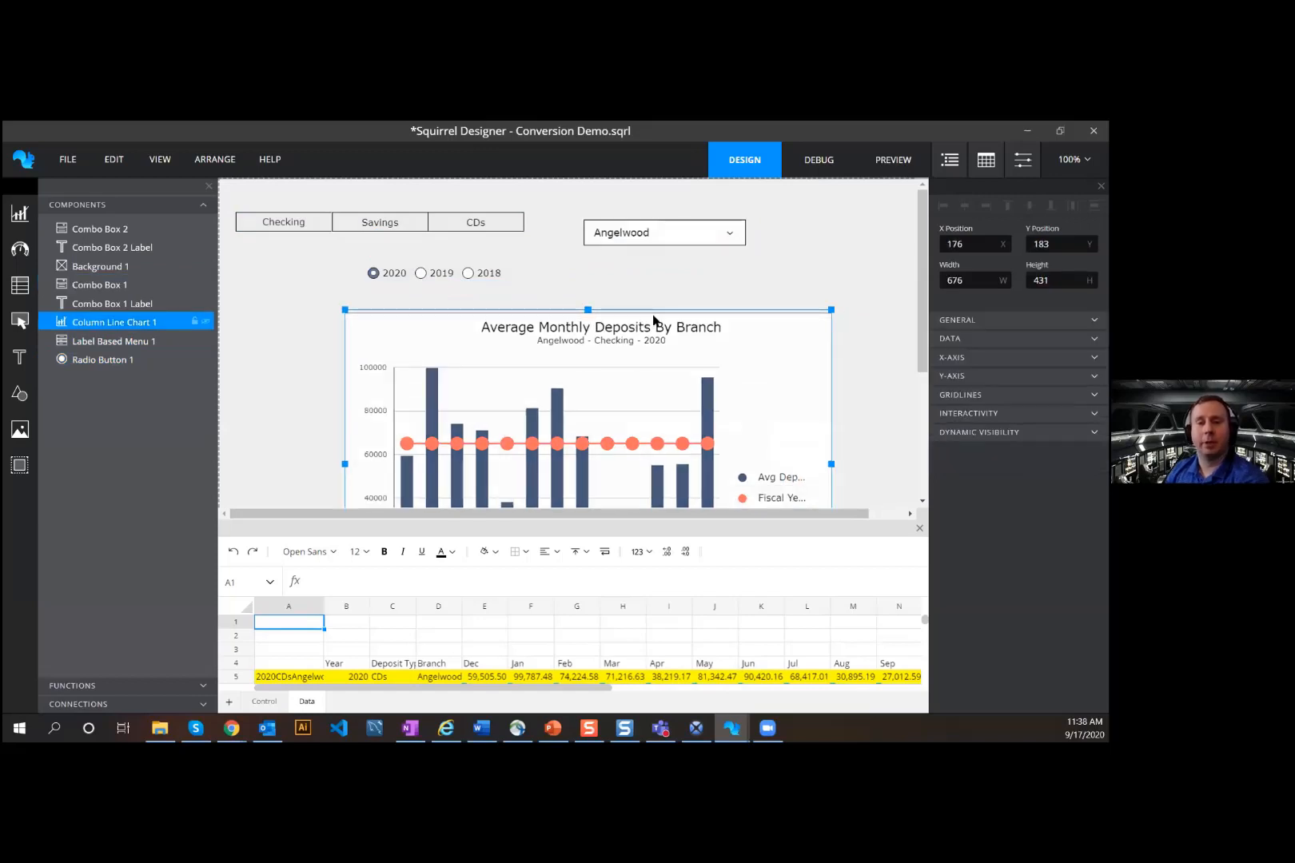
Step: Enlarge the spreadsheet area and examine the Control sheet's title, selector lists and the cells in column J
scroll(653, 327, "down", 2)
left_click_drag(651, 521, 610, 316)
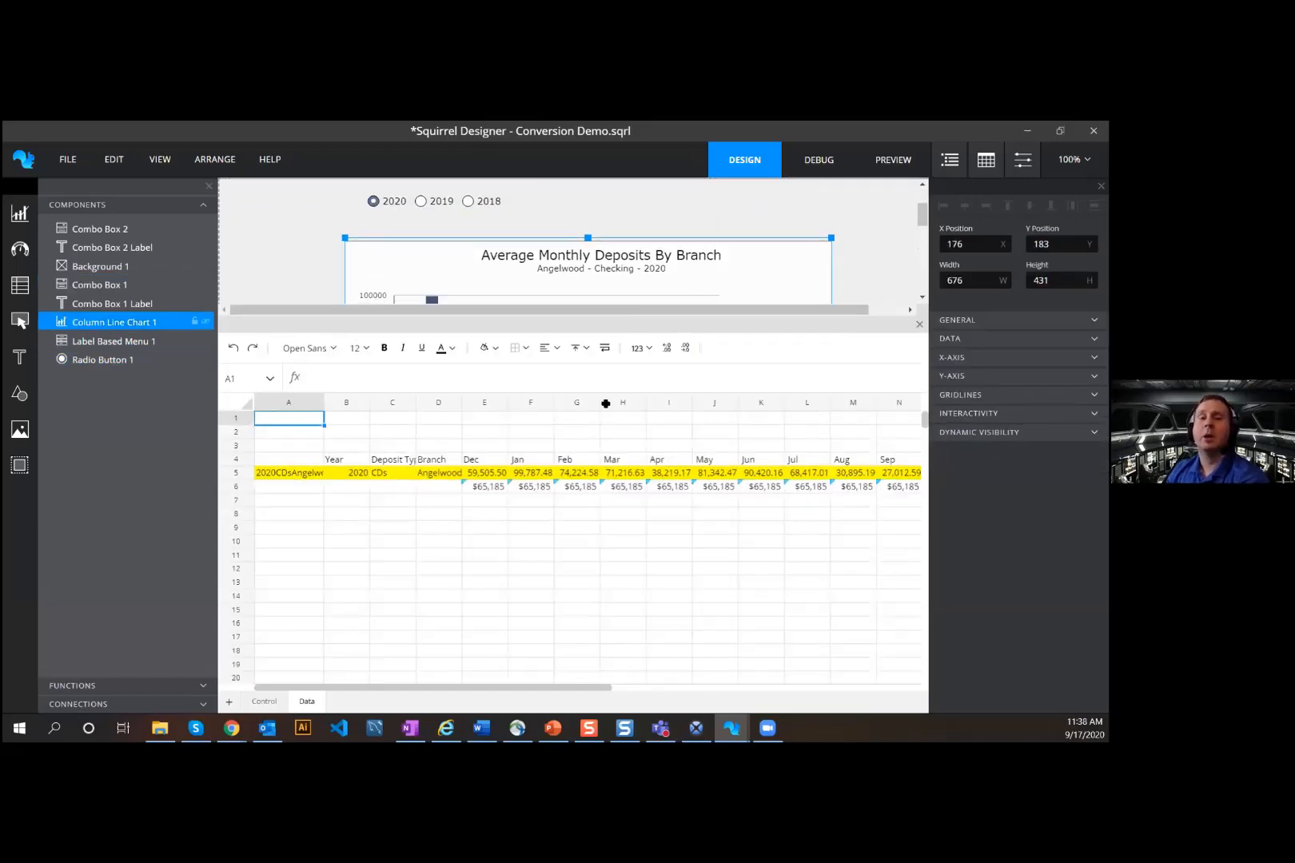
left_click(274, 700)
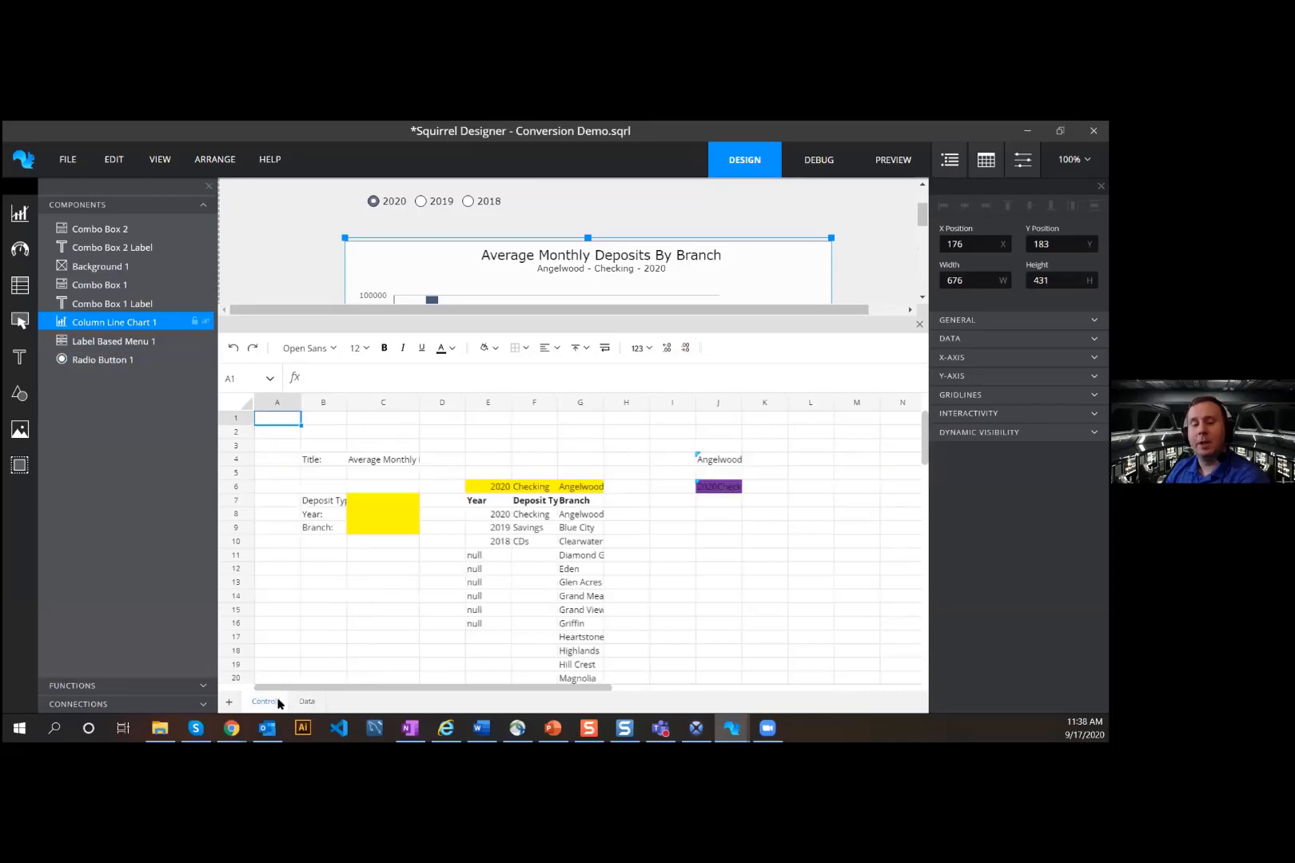
left_click(626, 496)
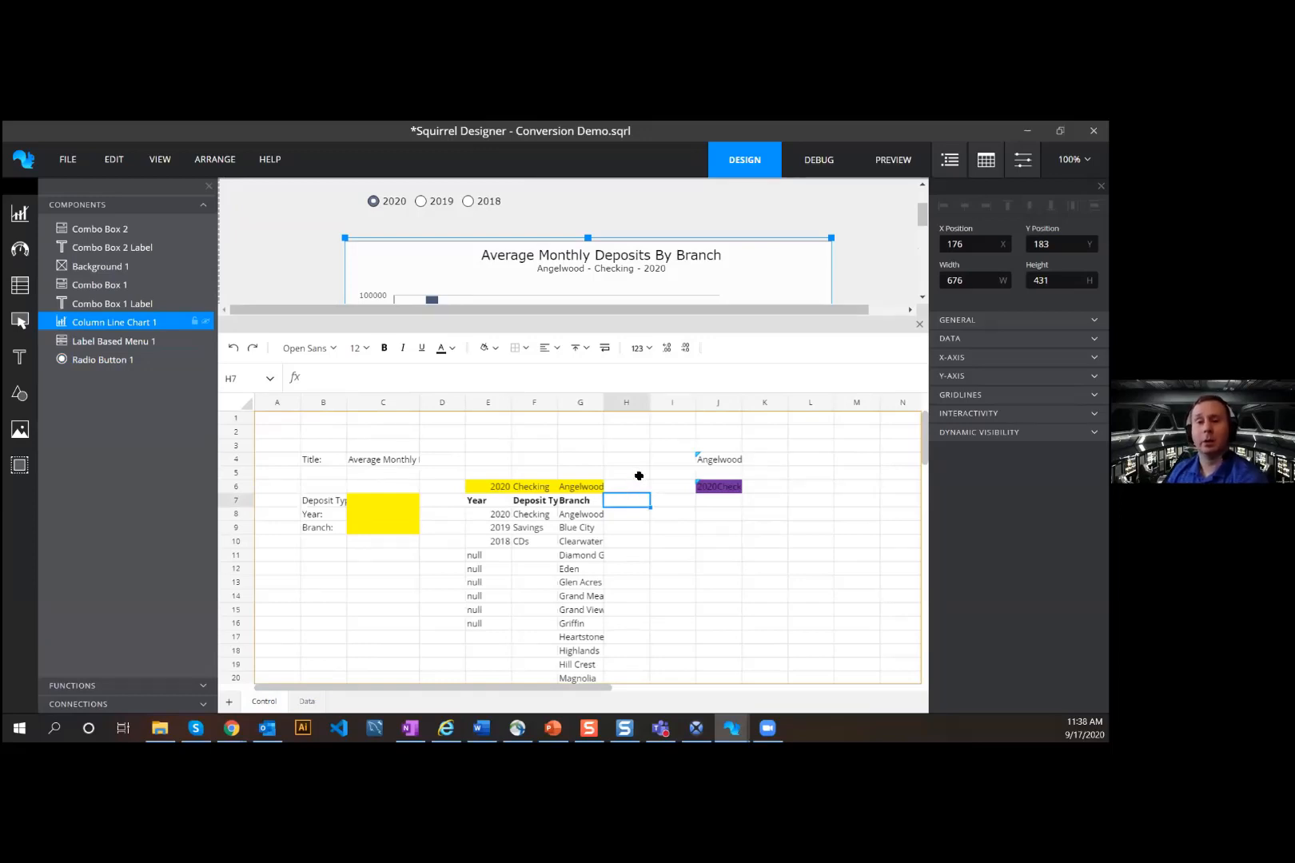
left_click(622, 443)
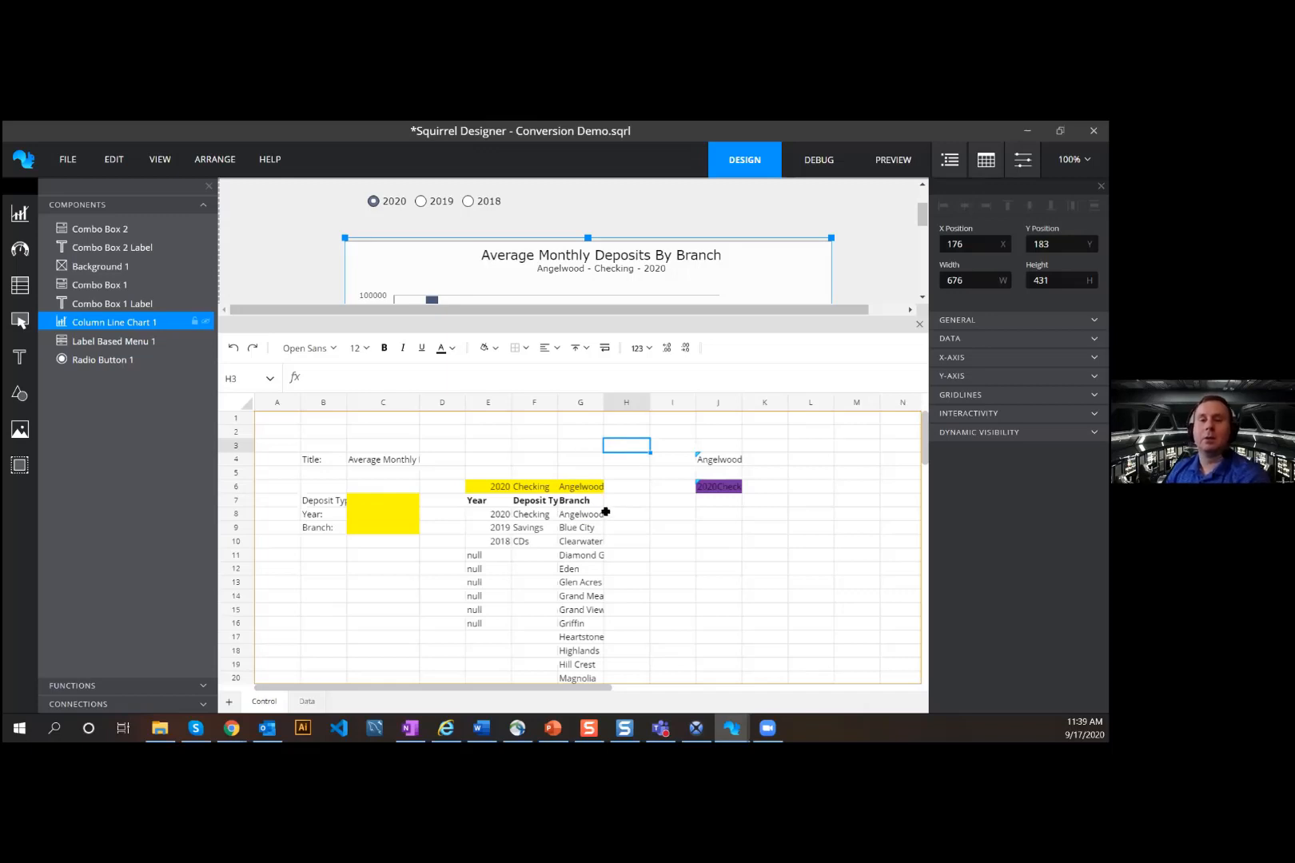
left_click(722, 472)
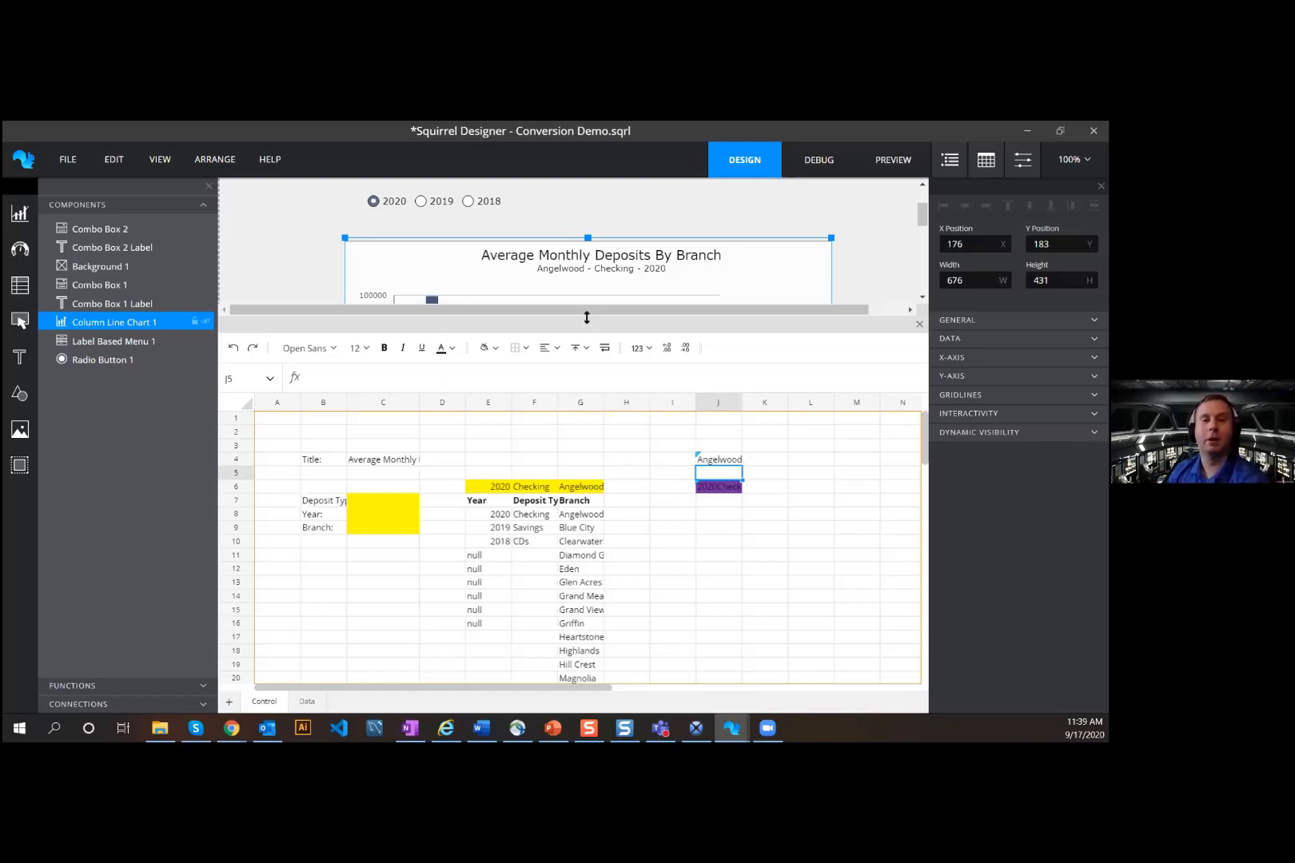
Step: Give the canvas more room, switch to the original Conversion Demo.xlf in Dashboards, and inspect its background component
left_click_drag(590, 318, 584, 451)
scroll(614, 352, "up", 2)
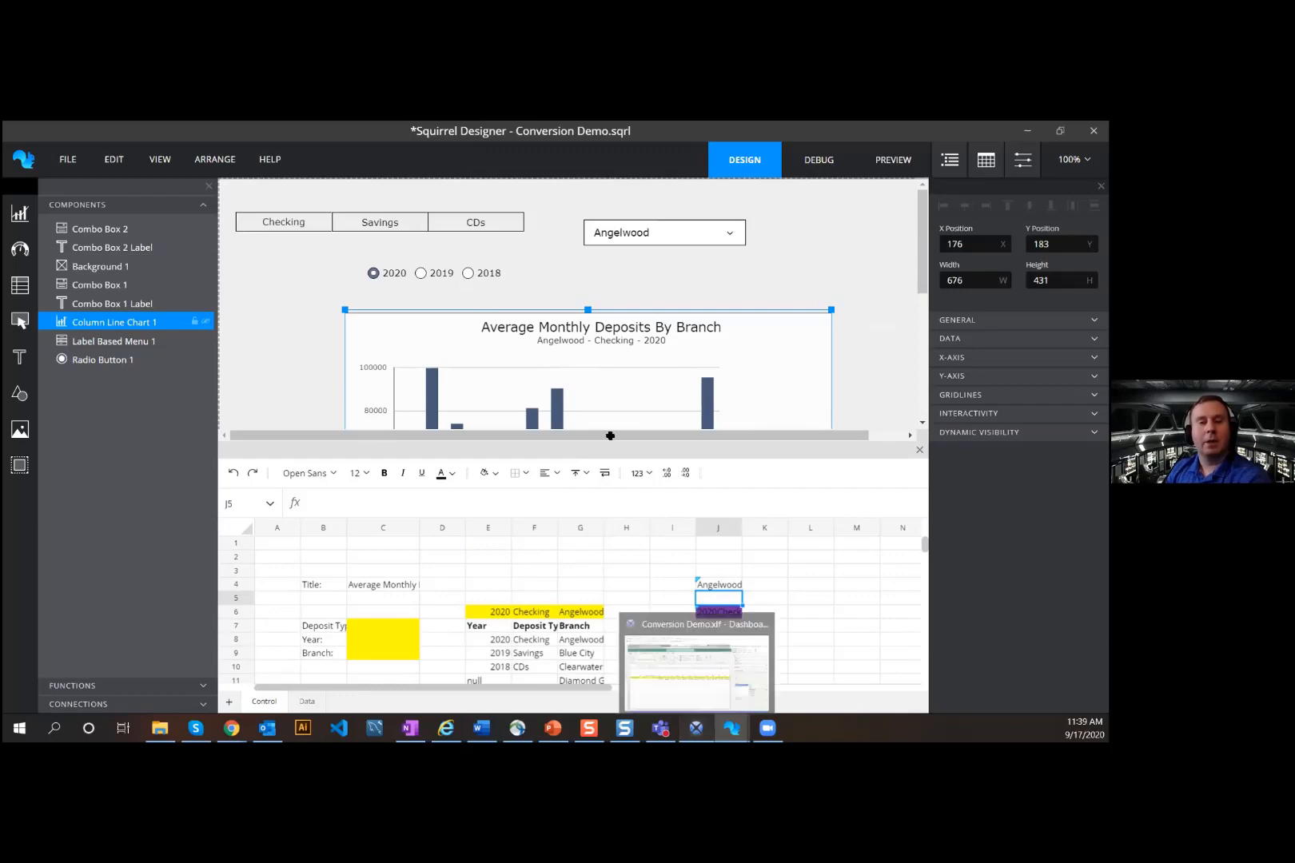
left_click(692, 729)
left_click_drag(552, 220, 575, 483)
left_click(178, 235)
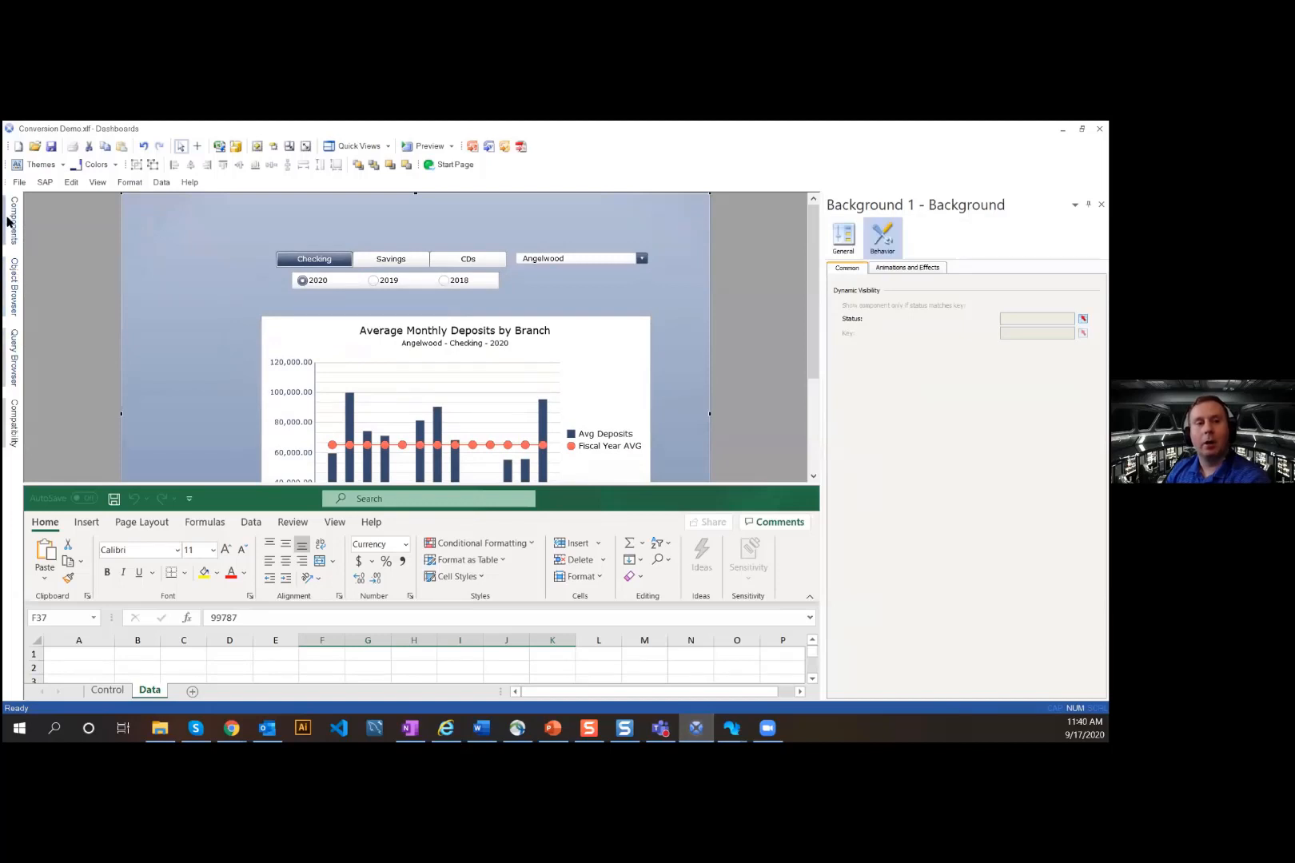
mouse_move(10, 221)
mouse_move(14, 281)
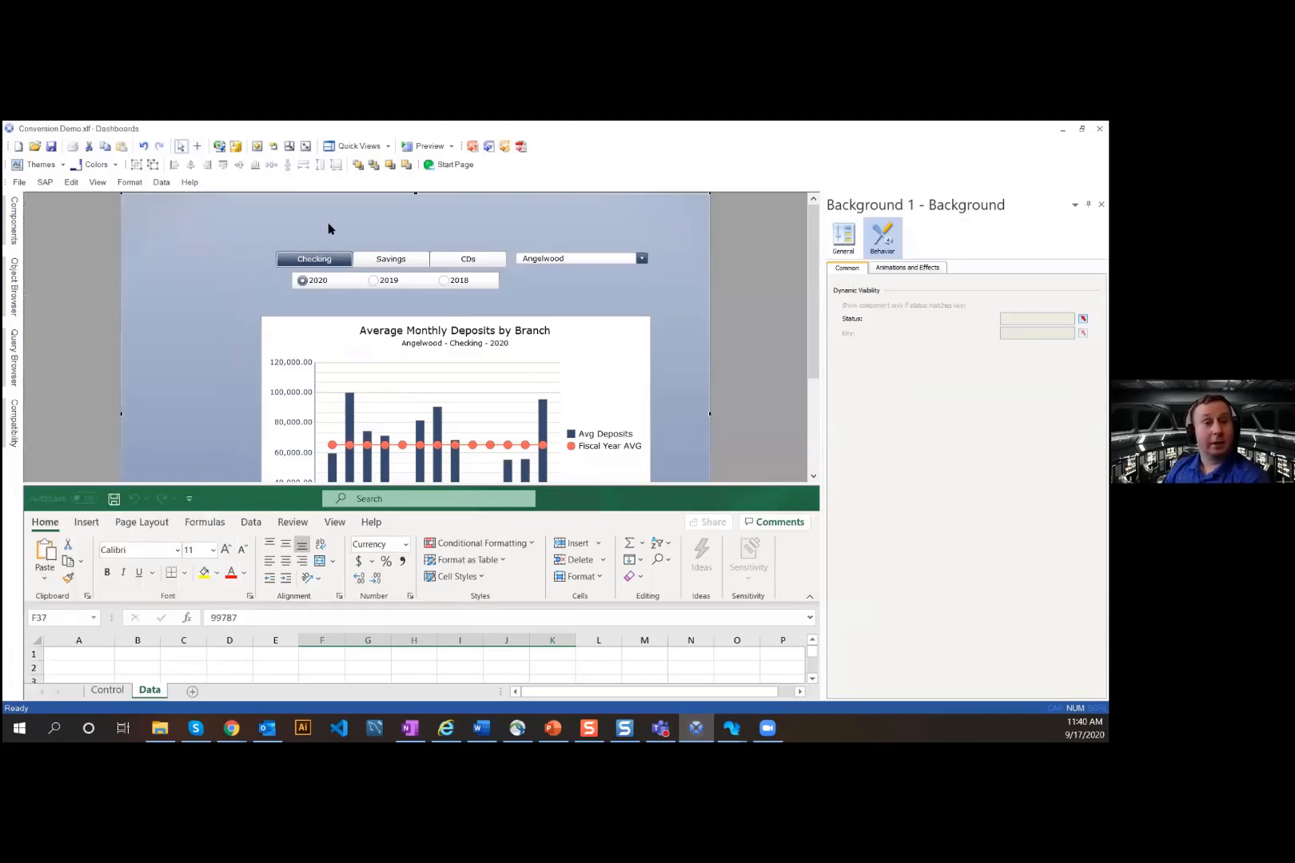
Step: Switch back to Squirrel Designer and delete the Background 1 component
left_click(732, 728)
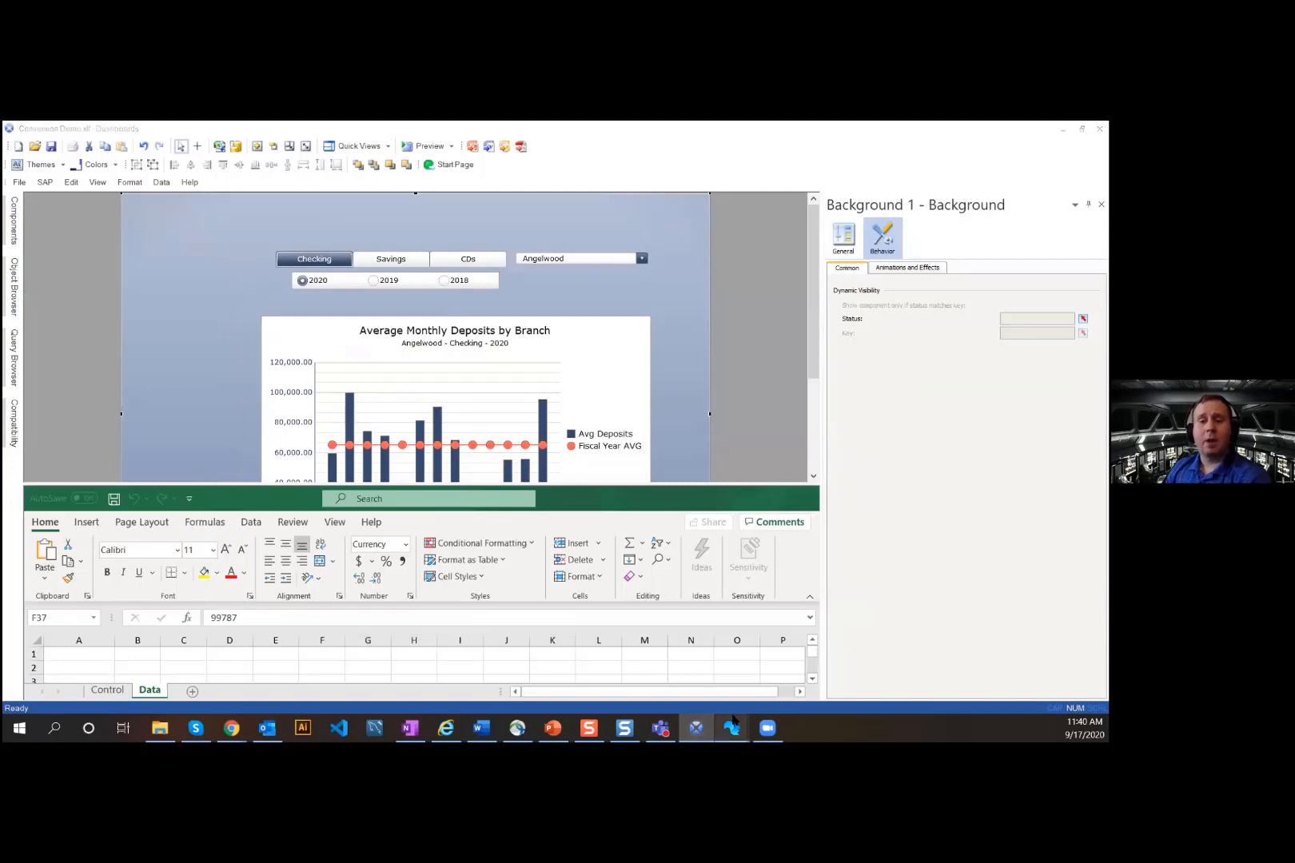
left_click(600, 662)
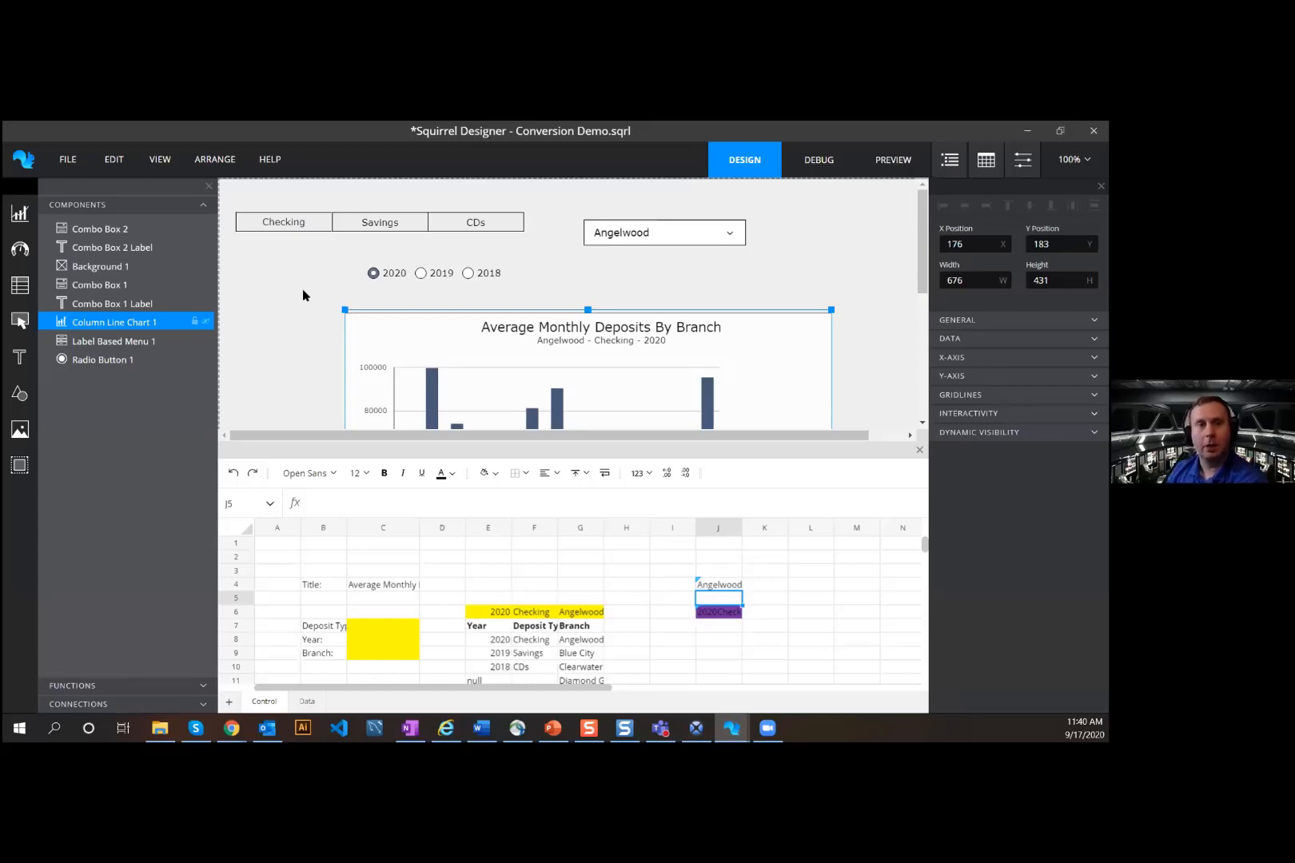
left_click(76, 266)
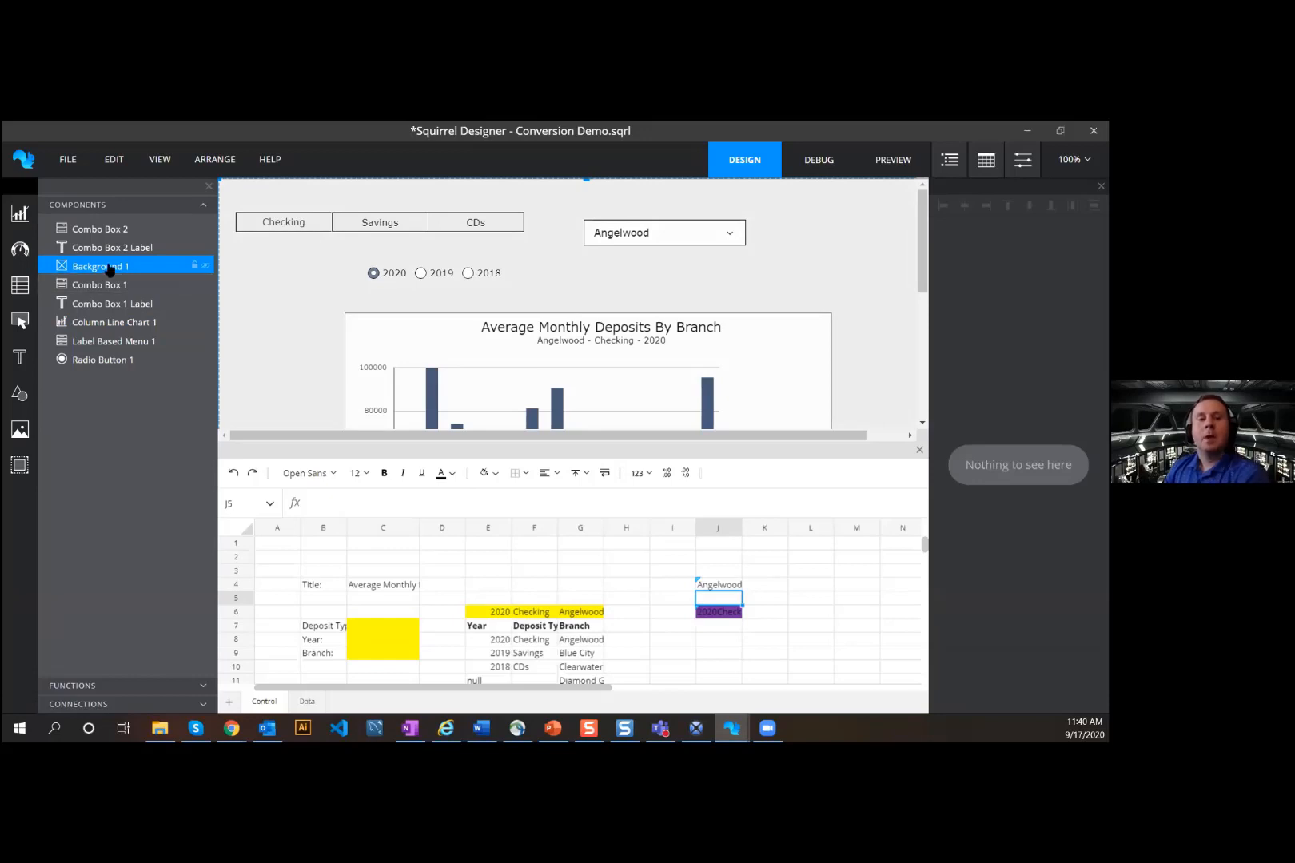
key("Delete")
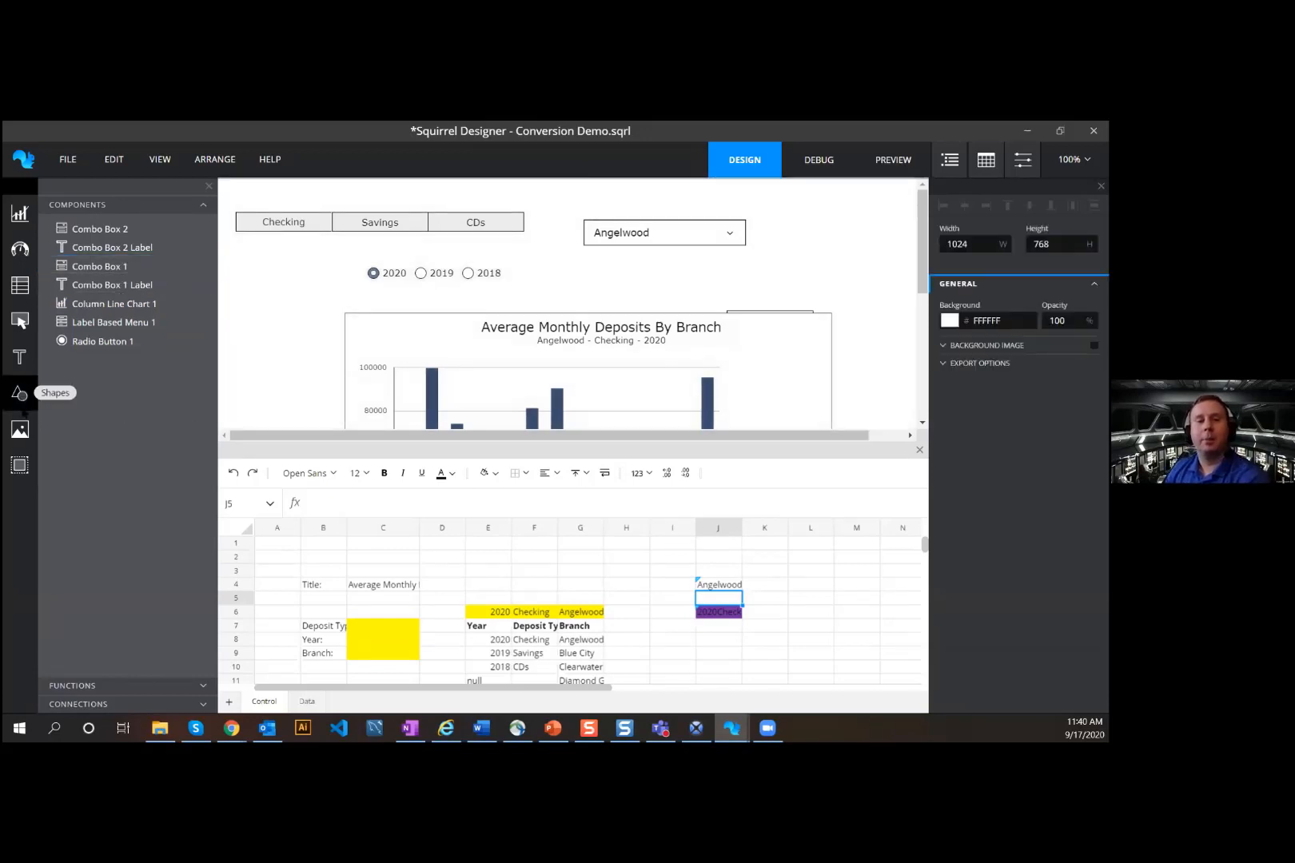
Step: Add a rectangle shape to the canvas and move it to the upper-left corner of the canvas, at about X 3, Y 2
left_click(19, 393)
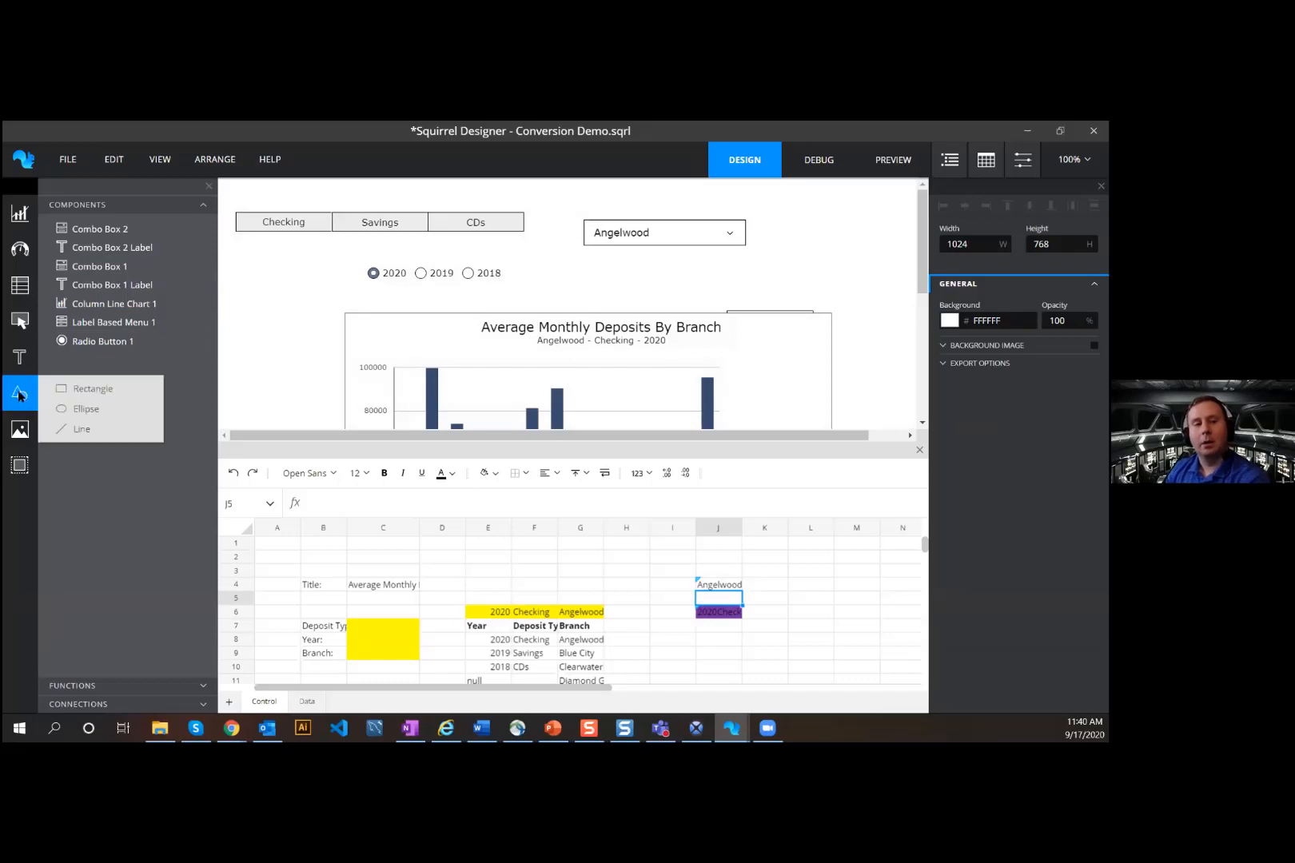
left_click(96, 392)
left_click(256, 265)
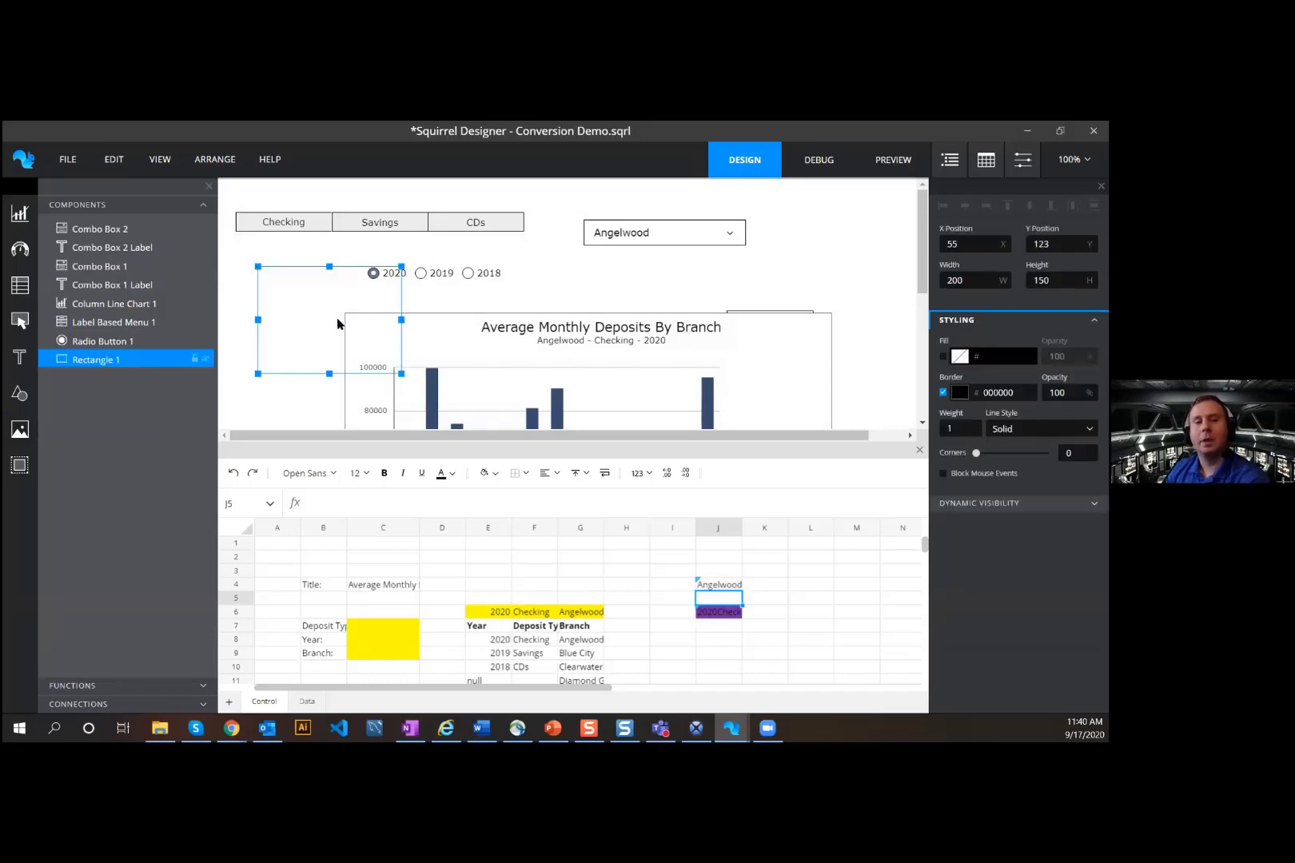
left_click_drag(338, 324, 294, 231)
left_click(734, 290)
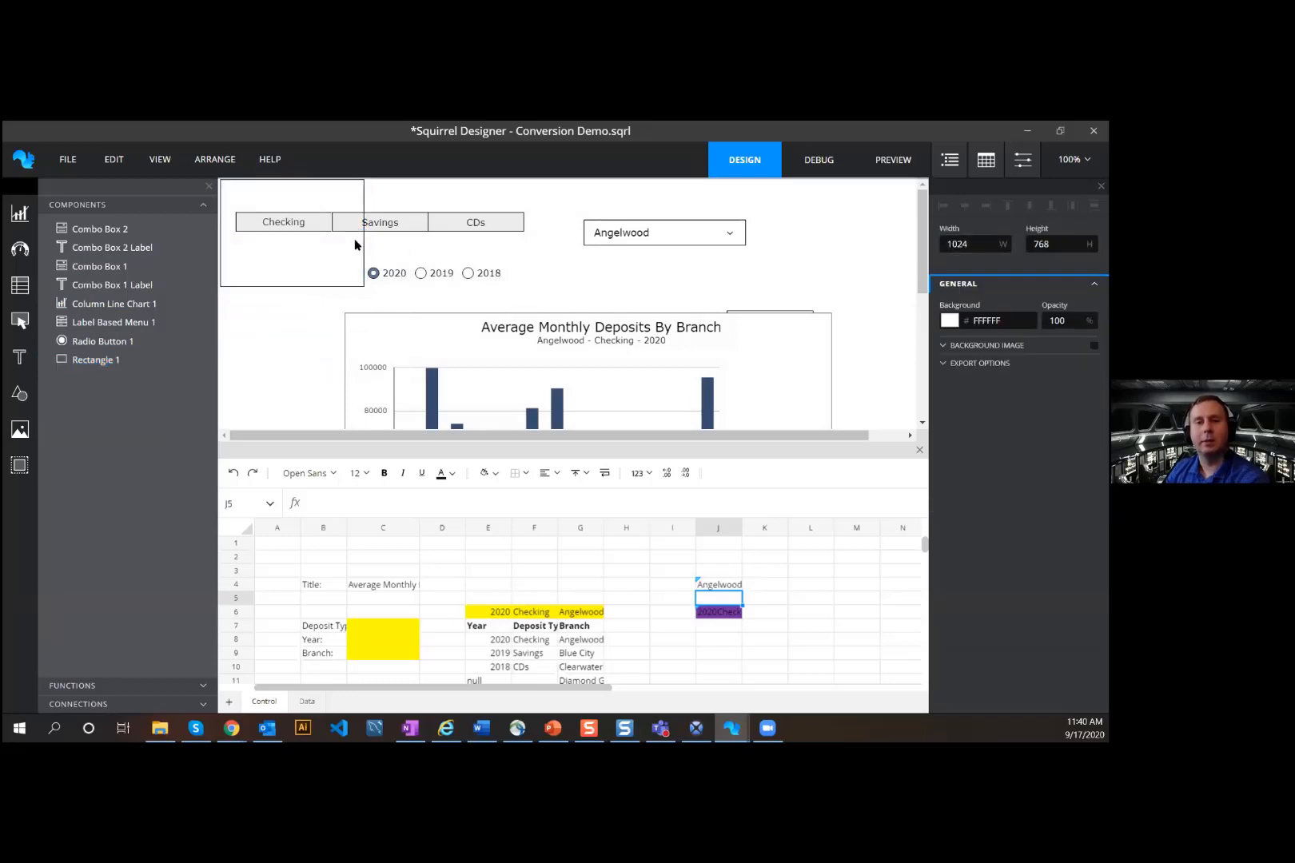
Step: Resize the rectangle to 1024 wide by 768 high and place it behind all other components
left_click(318, 260)
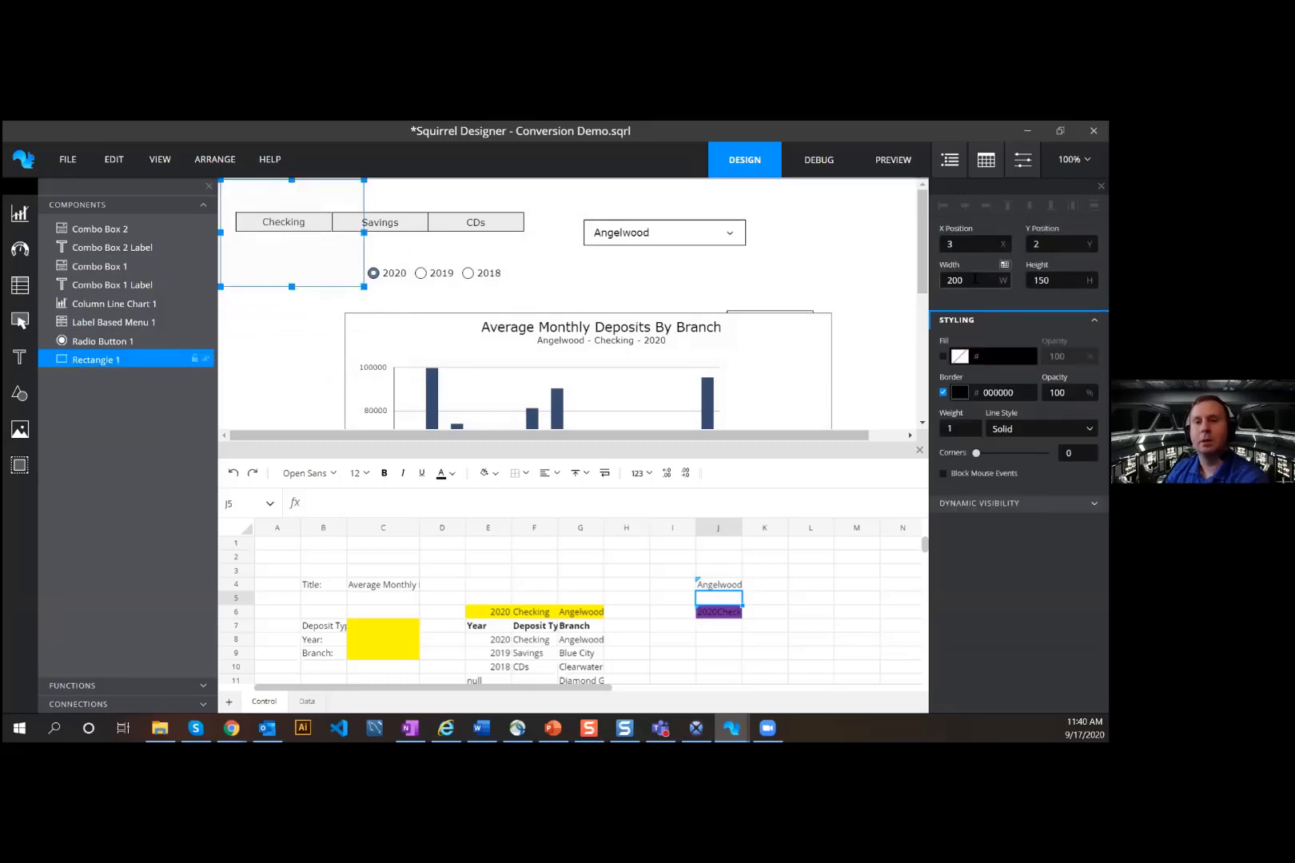
double_click(975, 279)
type("1024")
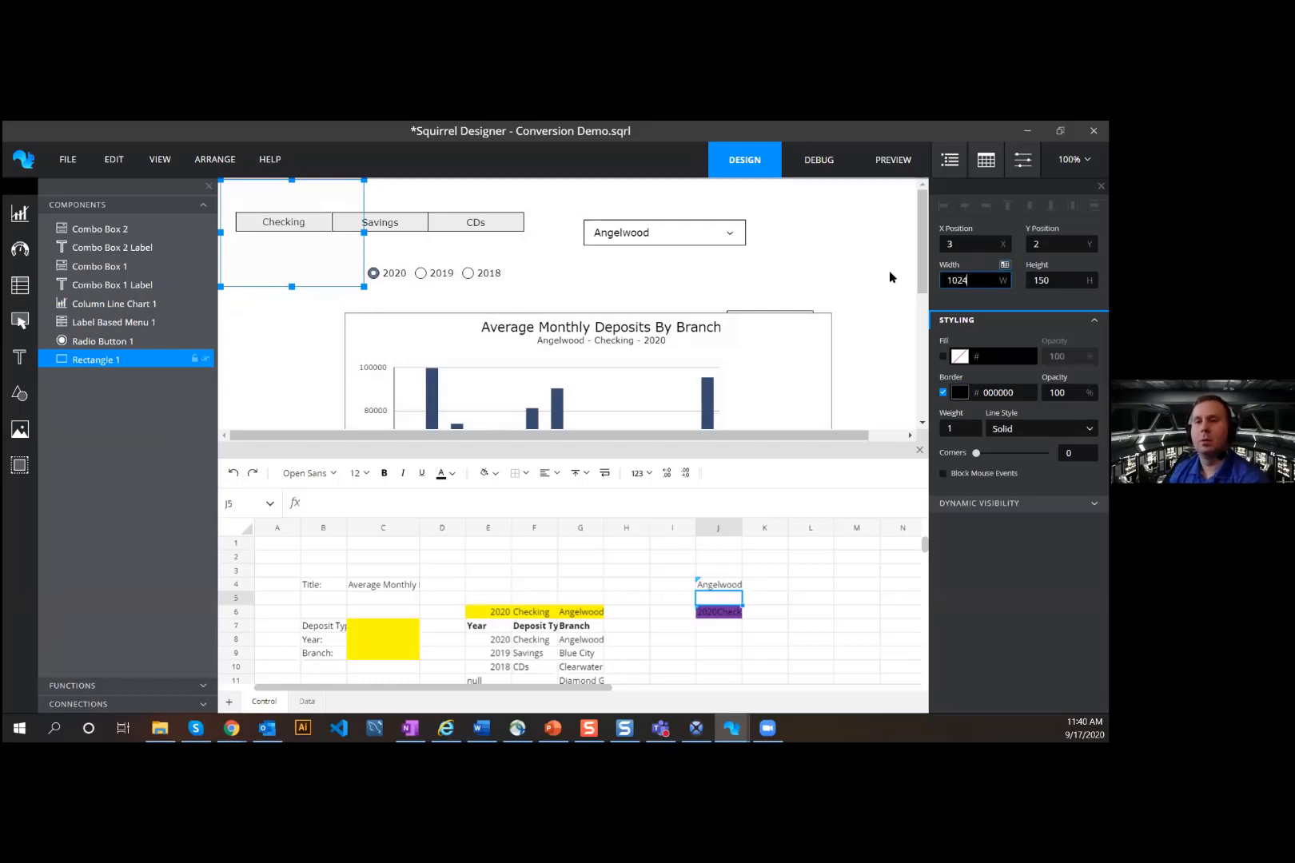
key("Tab")
type("768")
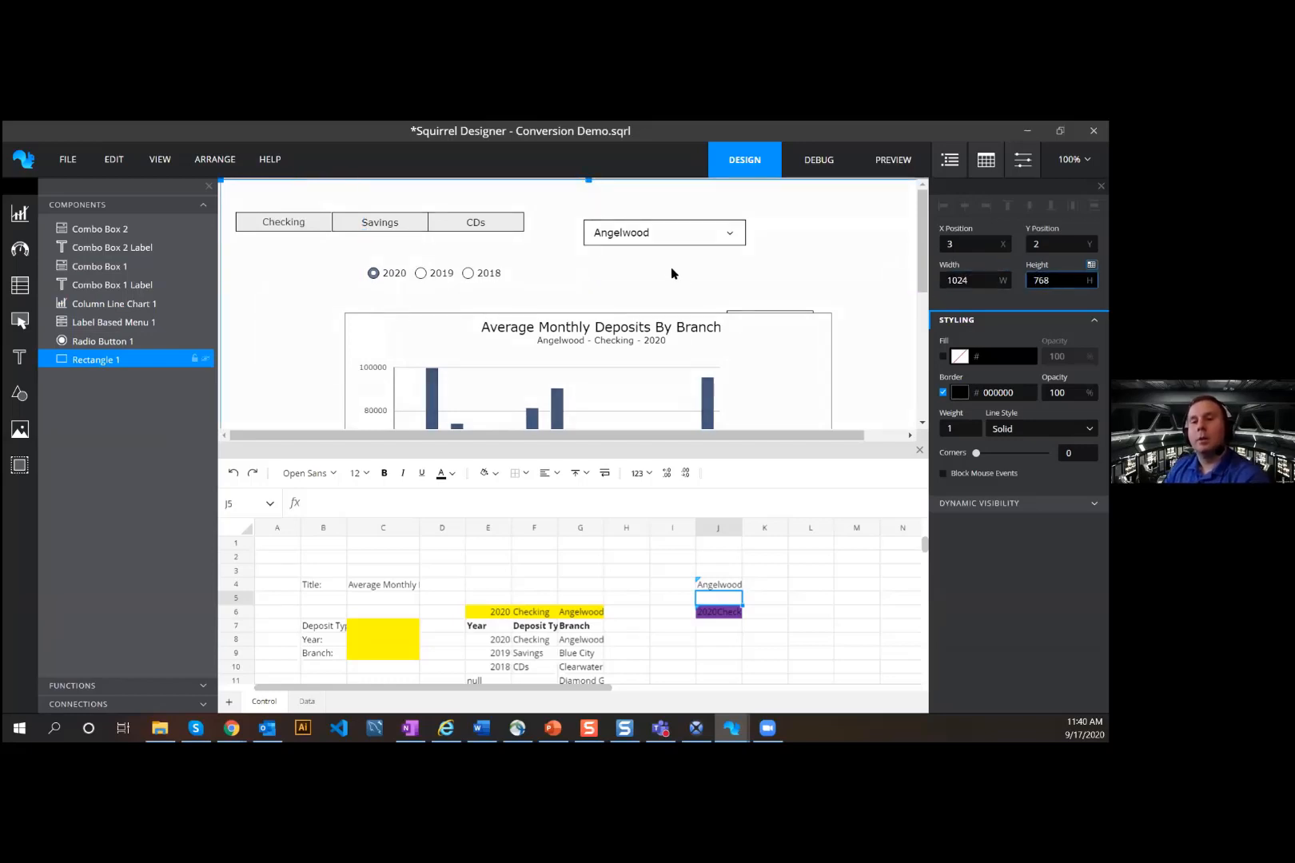
left_click(950, 358)
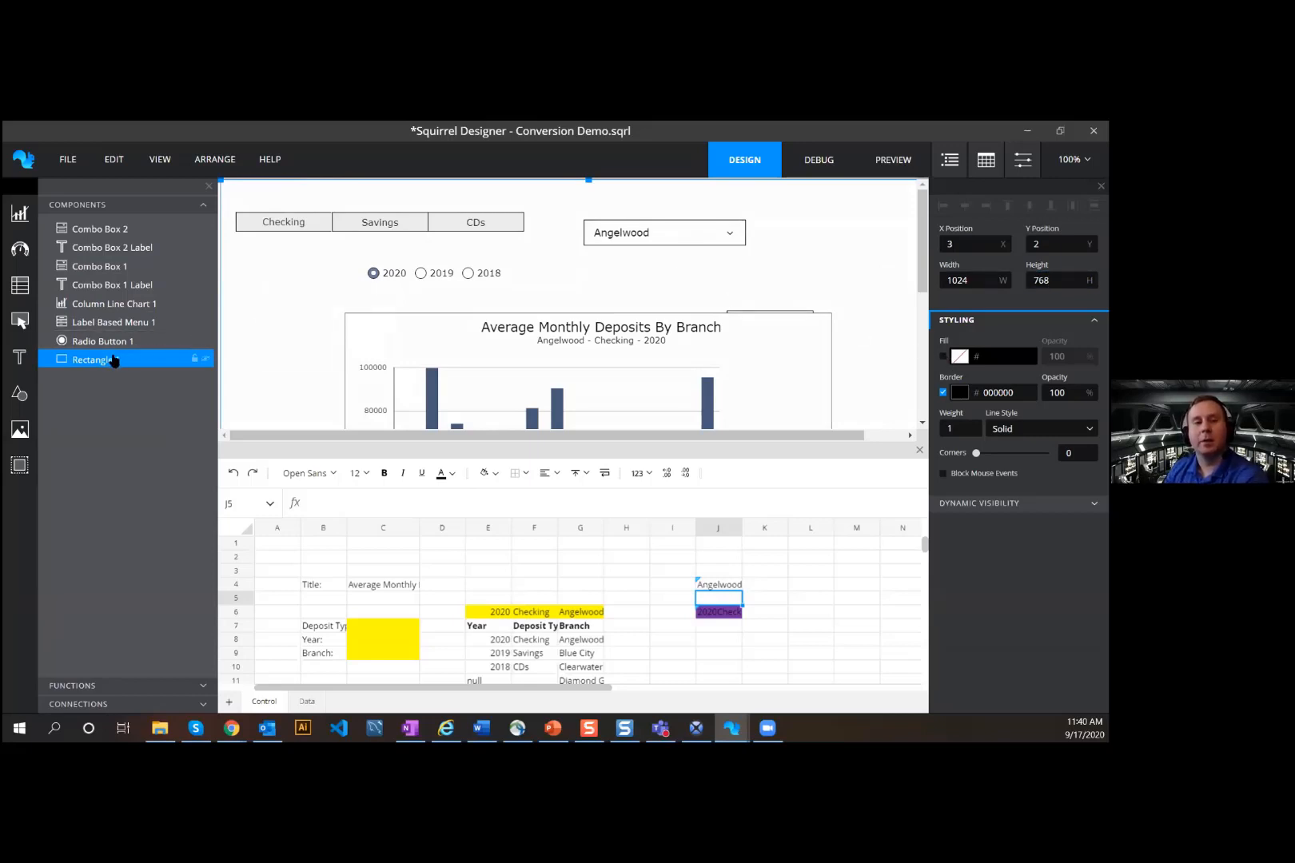
left_click_drag(114, 362, 112, 228)
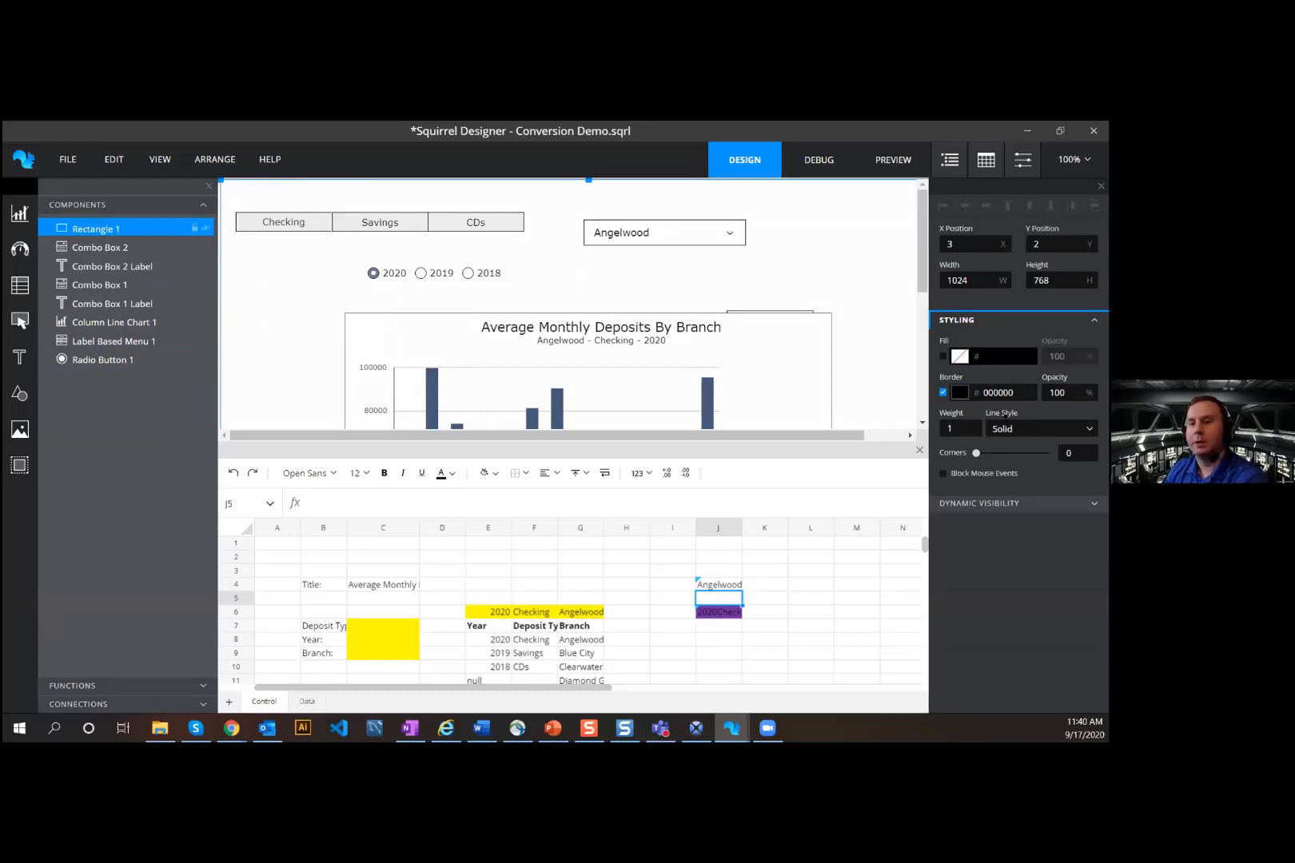
Step: Enable the rectangle's fill, colour it black (000000), and set the fill opacity to 50%
left_click(943, 356)
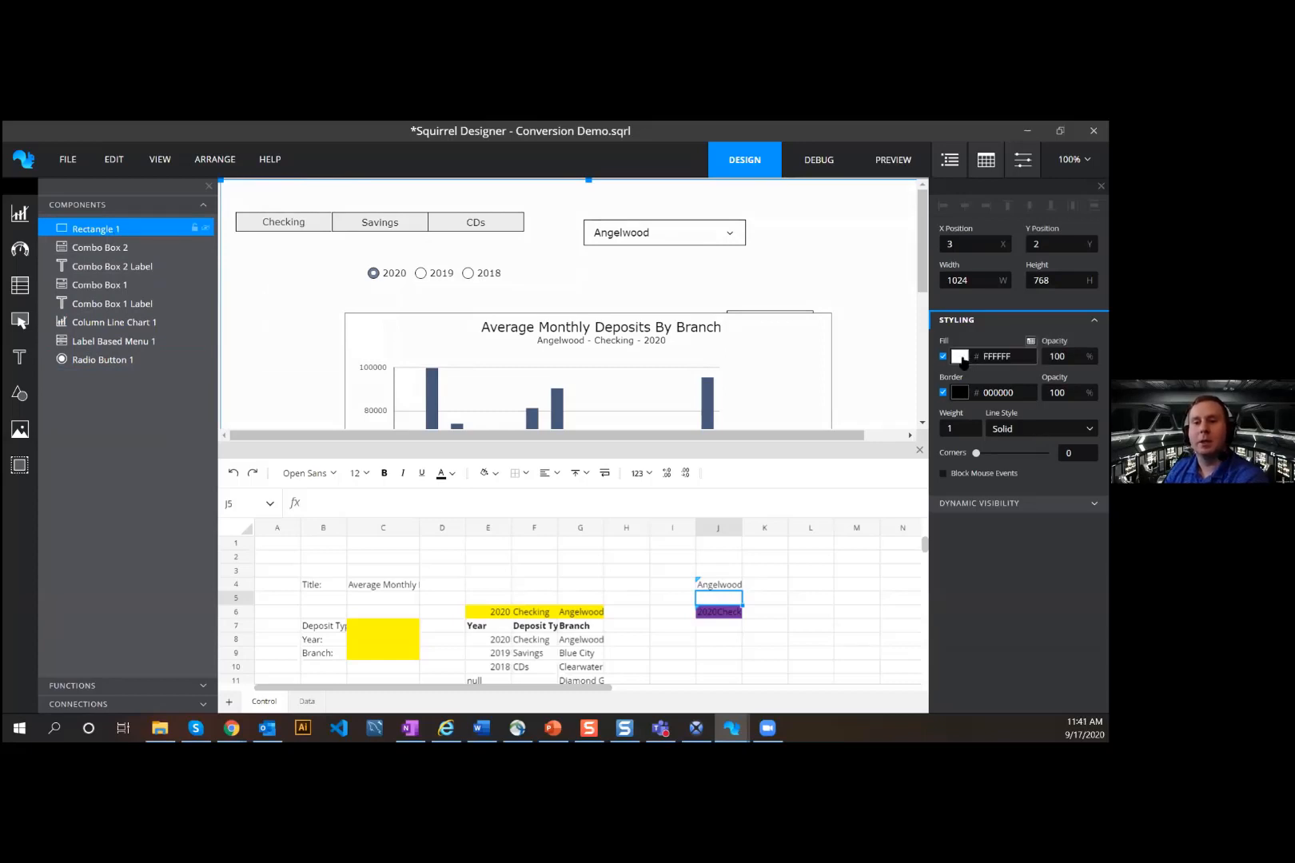
left_click(959, 357)
left_click_drag(967, 448, 962, 494)
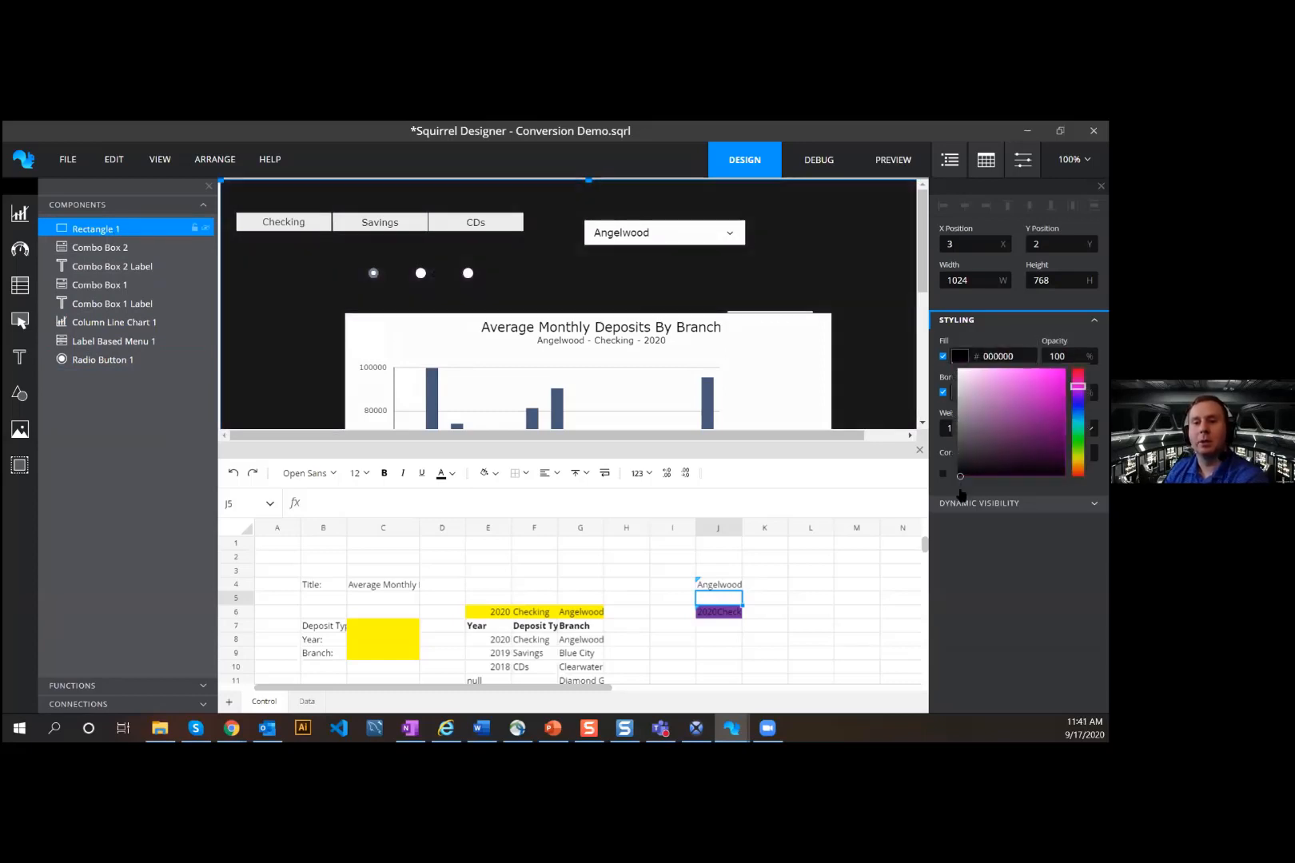
left_click(1057, 356)
type("50")
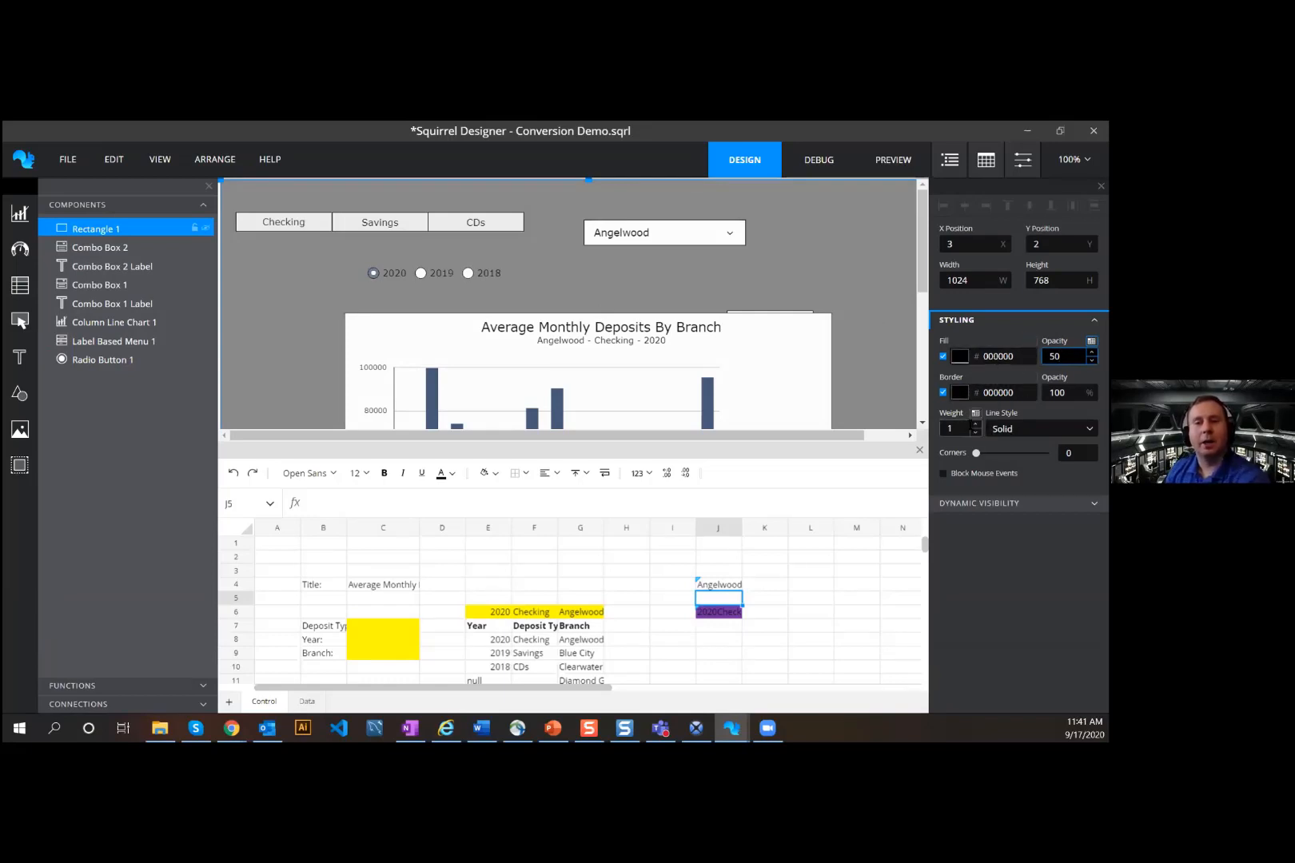
Step: Check the rectangle's line style options, keep Solid, and round its corners to about 107
left_click(1032, 431)
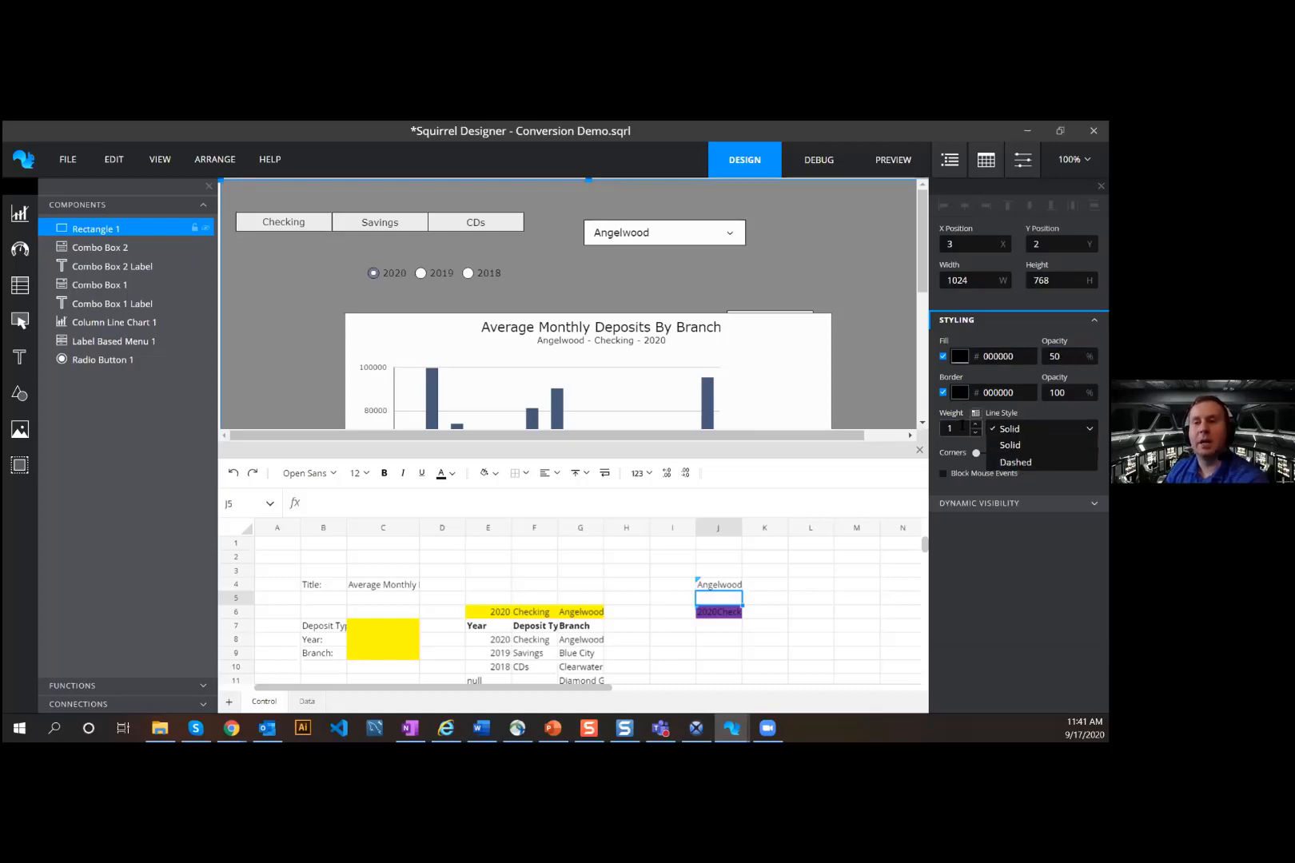
left_click(955, 429)
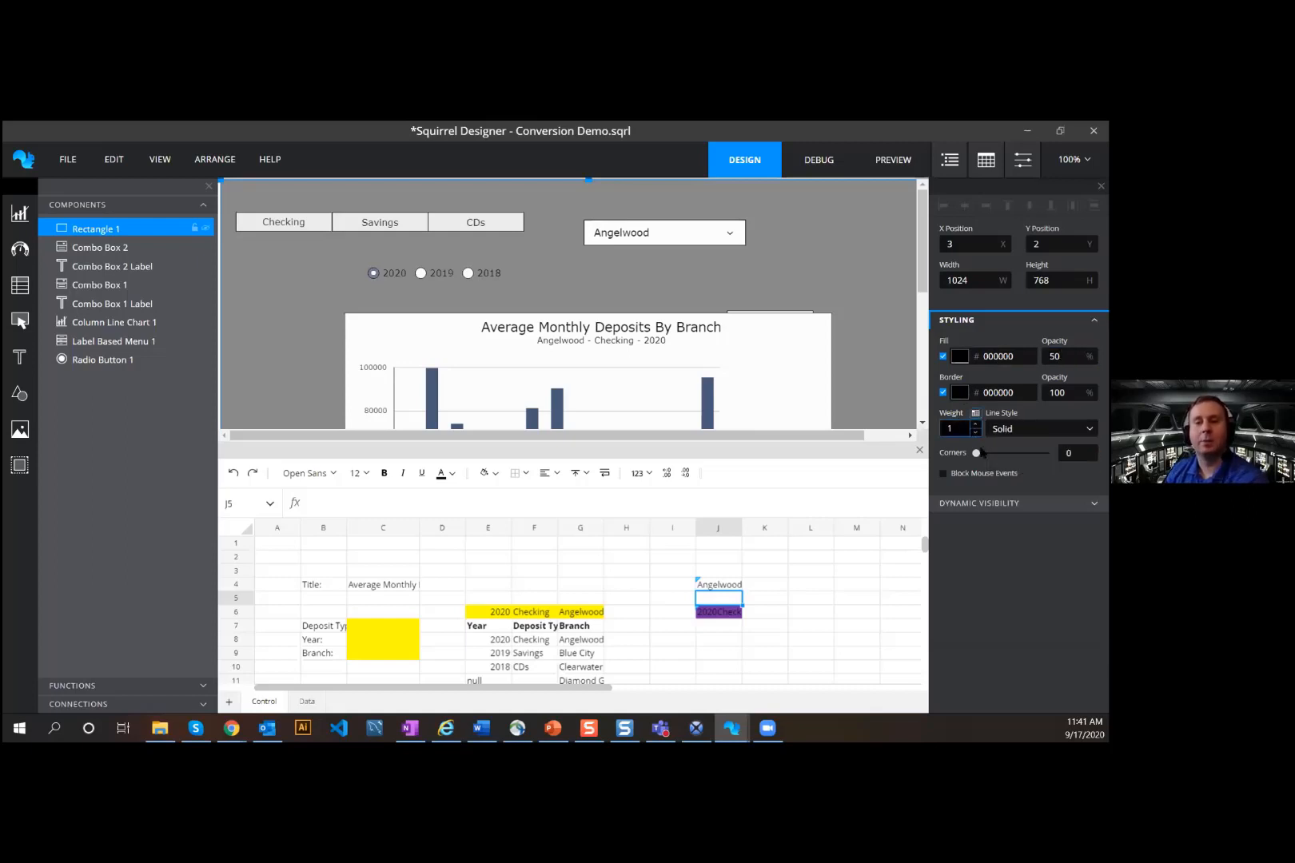
left_click_drag(869, 439, 869, 515)
left_click_drag(976, 454, 1004, 454)
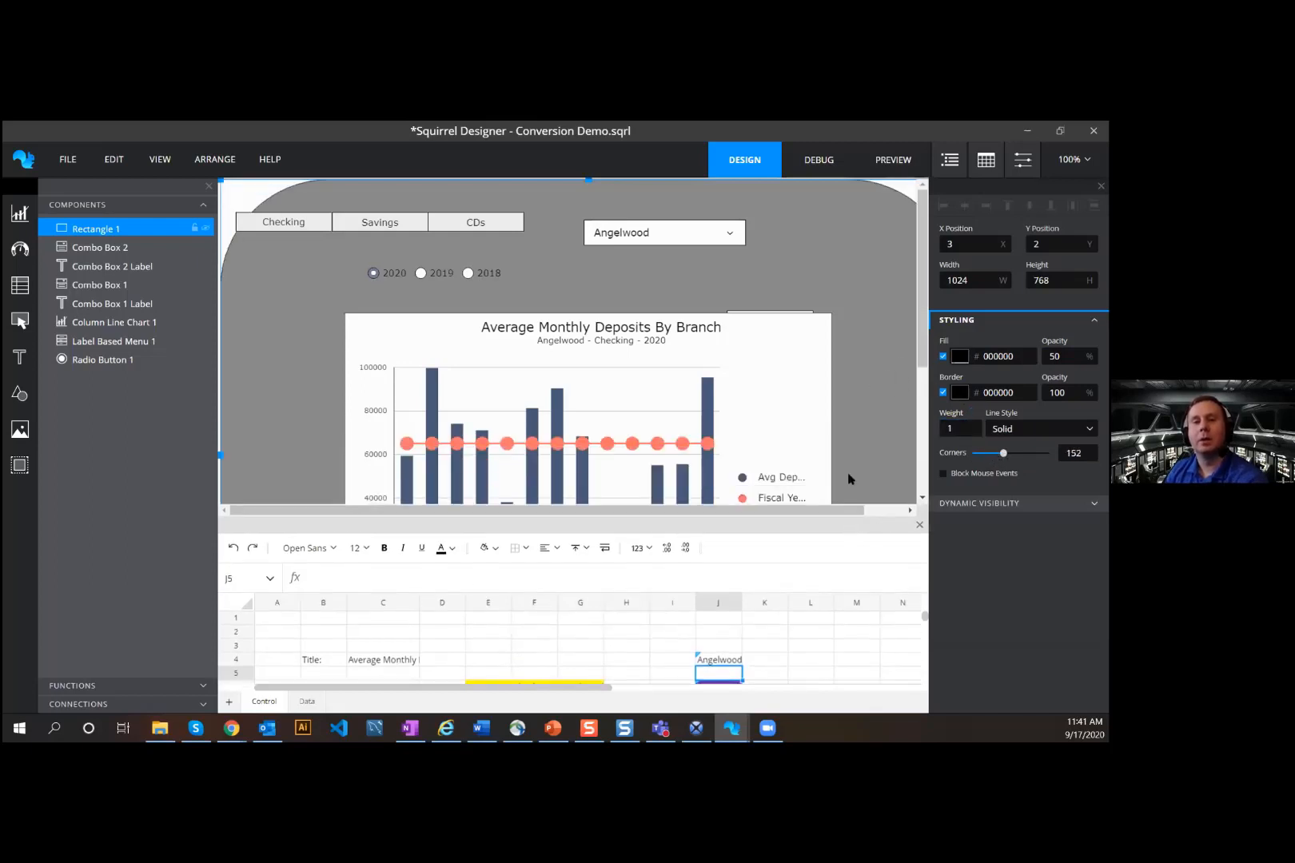
left_click_drag(843, 523, 829, 576)
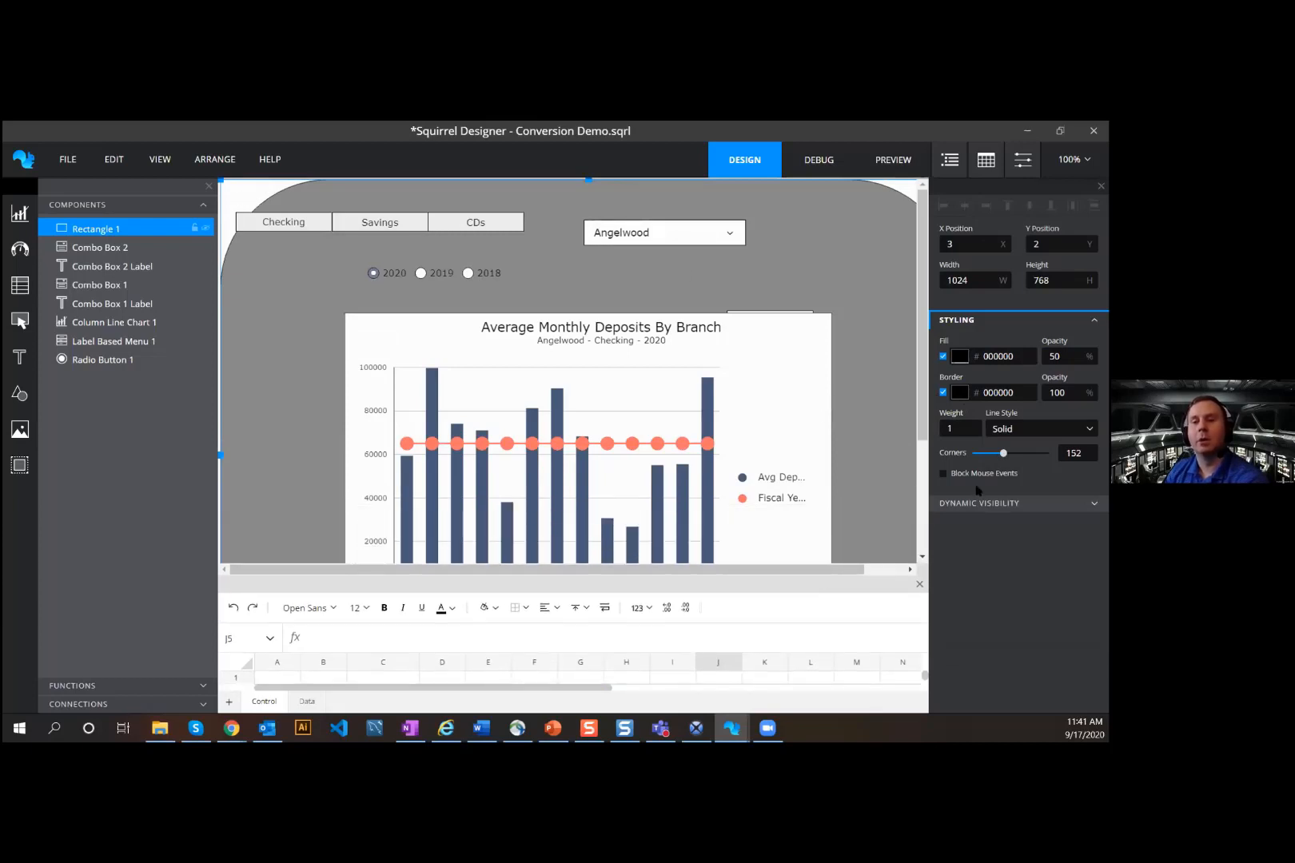
left_click_drag(1005, 456, 1063, 453)
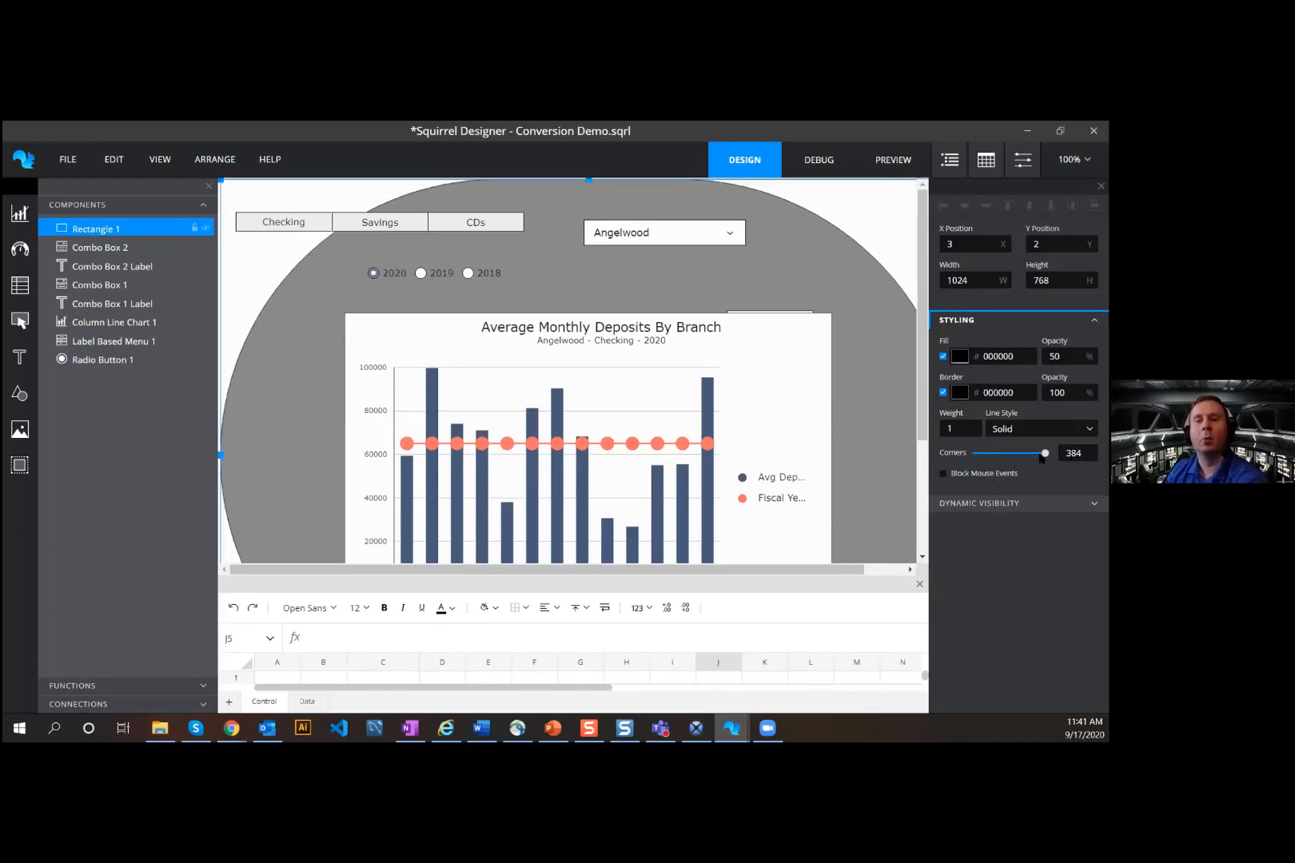
left_click_drag(1038, 455, 996, 456)
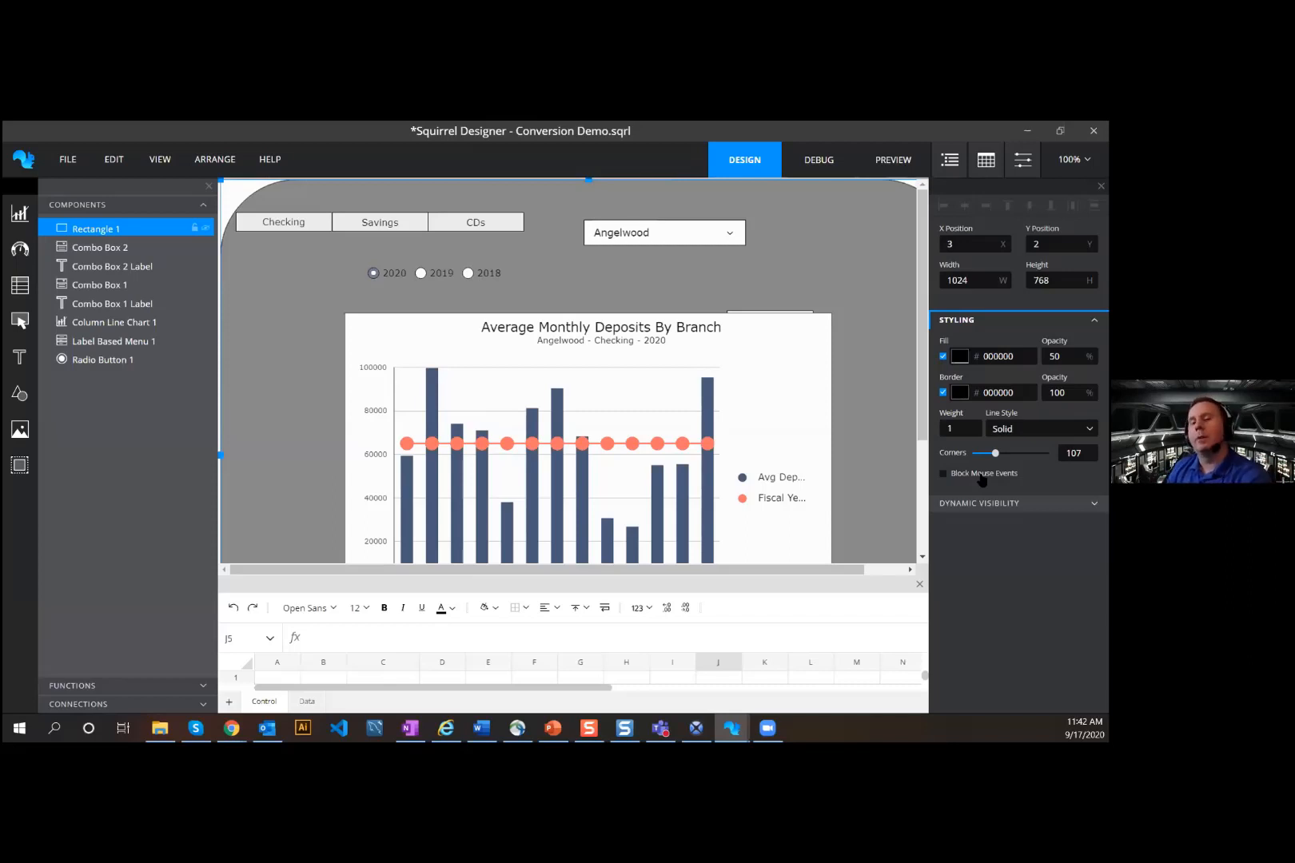
Step: Enable Block Mouse Events on the rectangle, bring it in front of all components, and test the dashboard in Debug mode
left_click(980, 476)
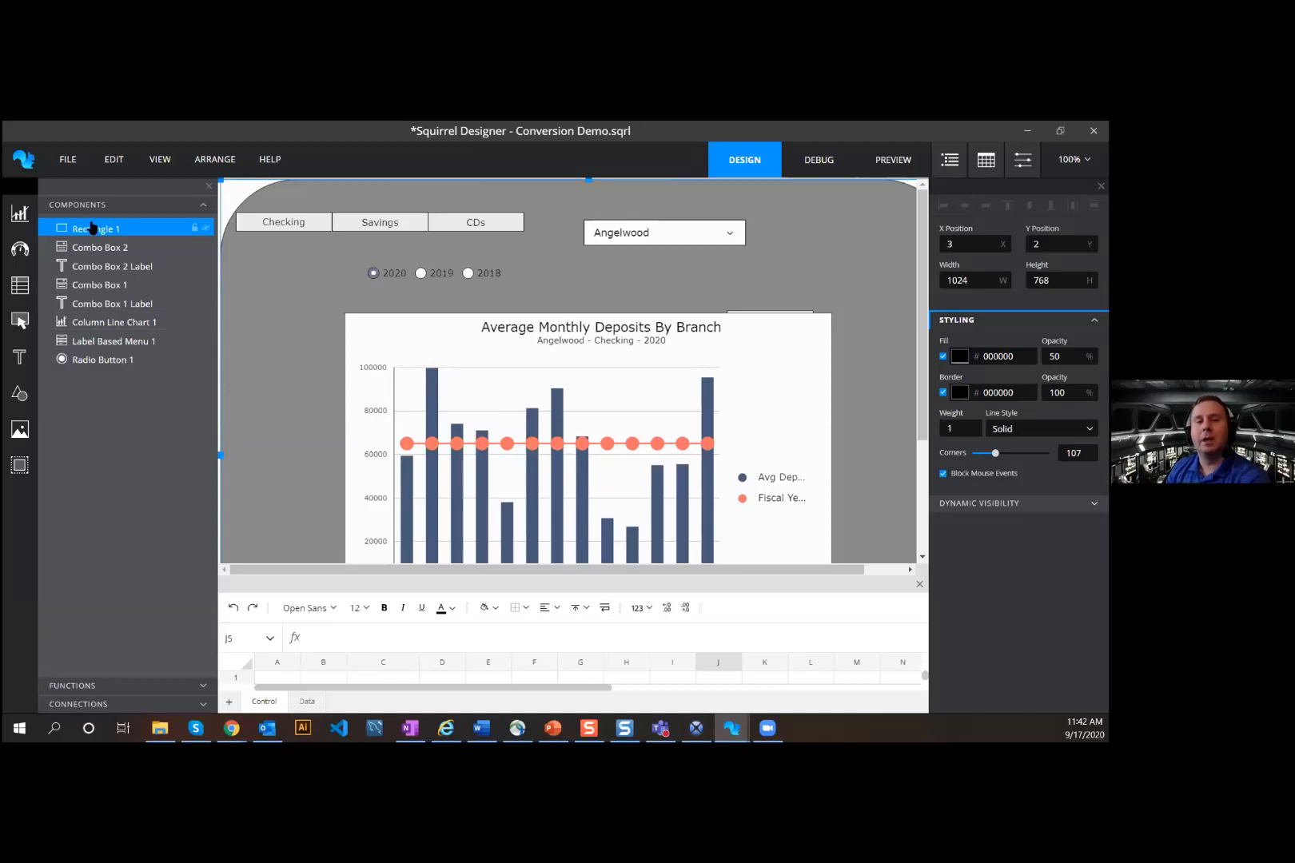
left_click_drag(93, 228, 93, 369)
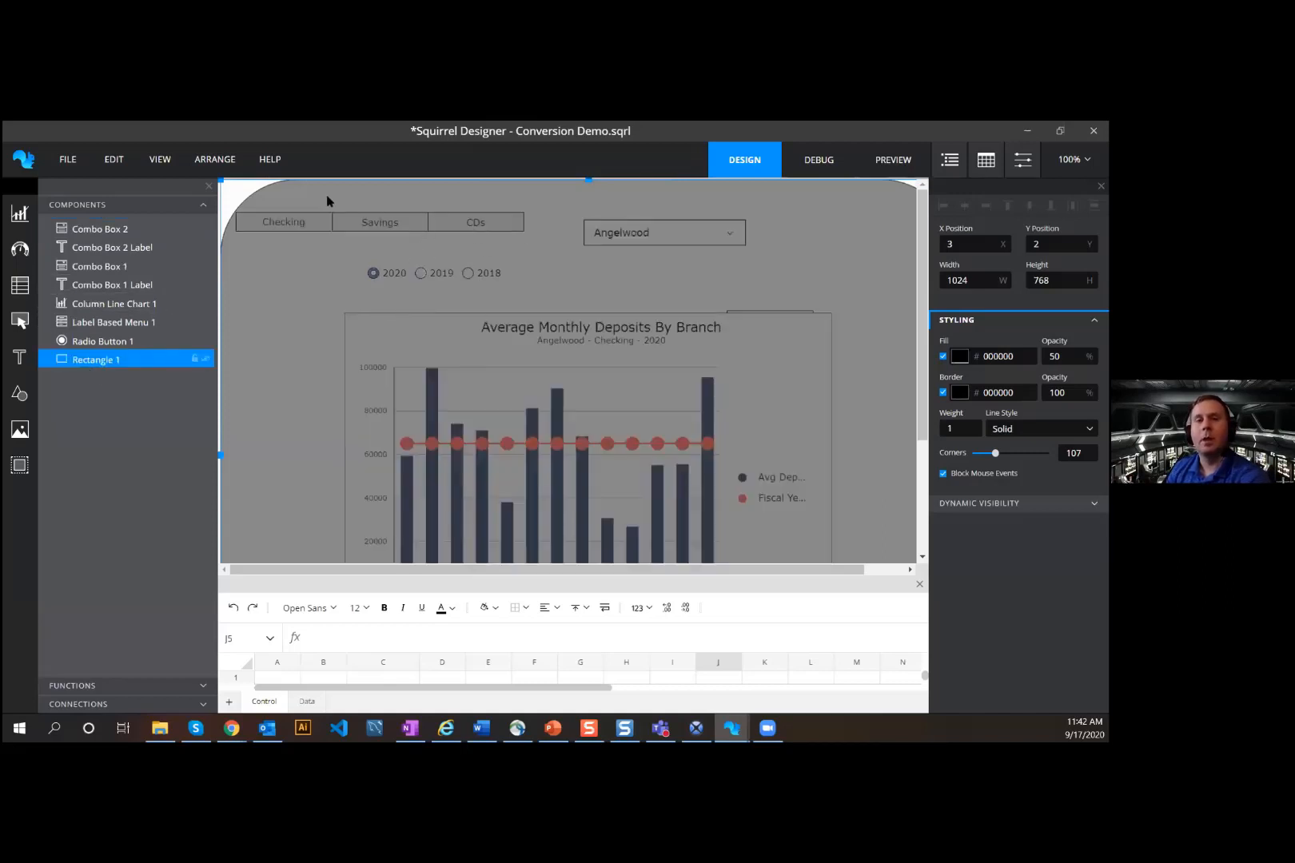
left_click(819, 166)
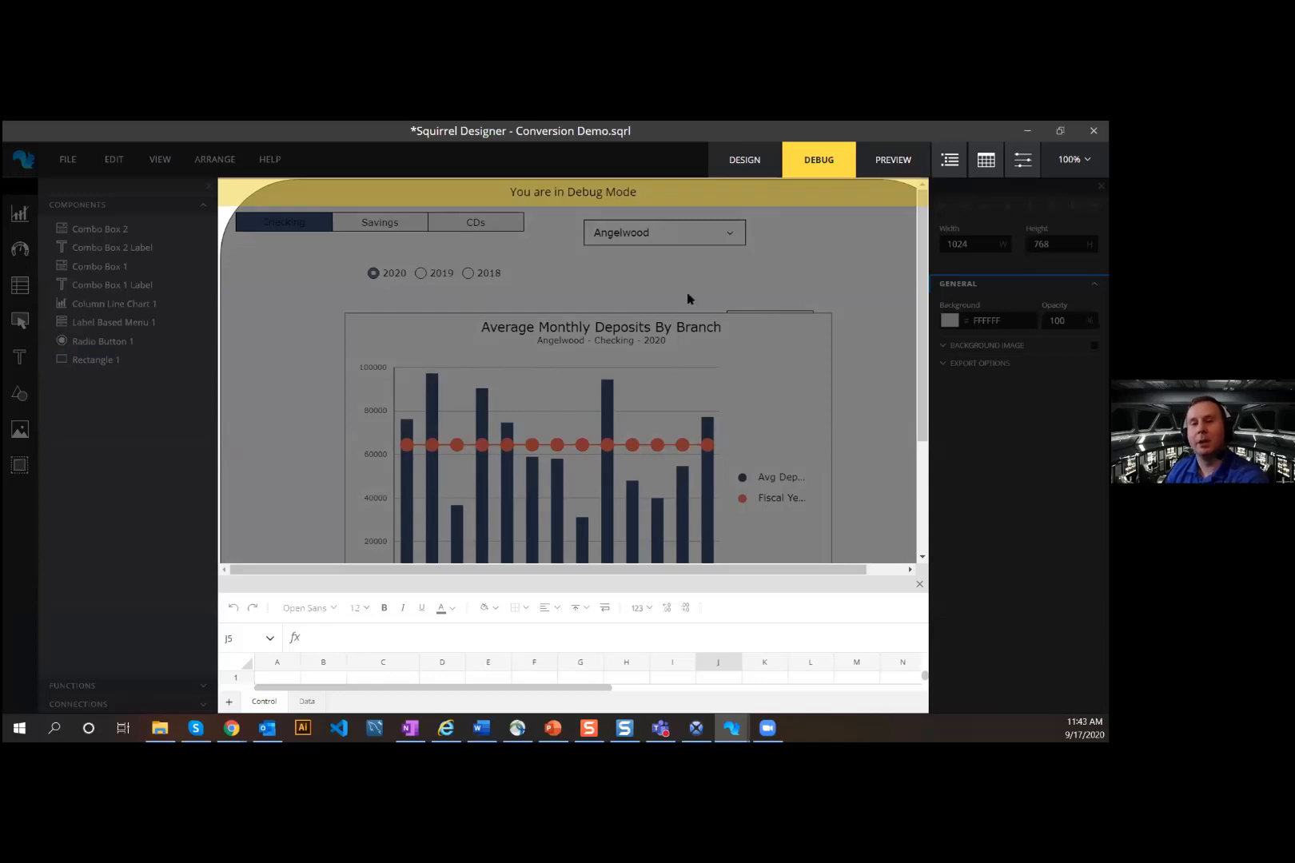
Step: Turn off Block Mouse Events for the rectangle in Design mode, retest in Debug mode, and return to Design mode
left_click(746, 171)
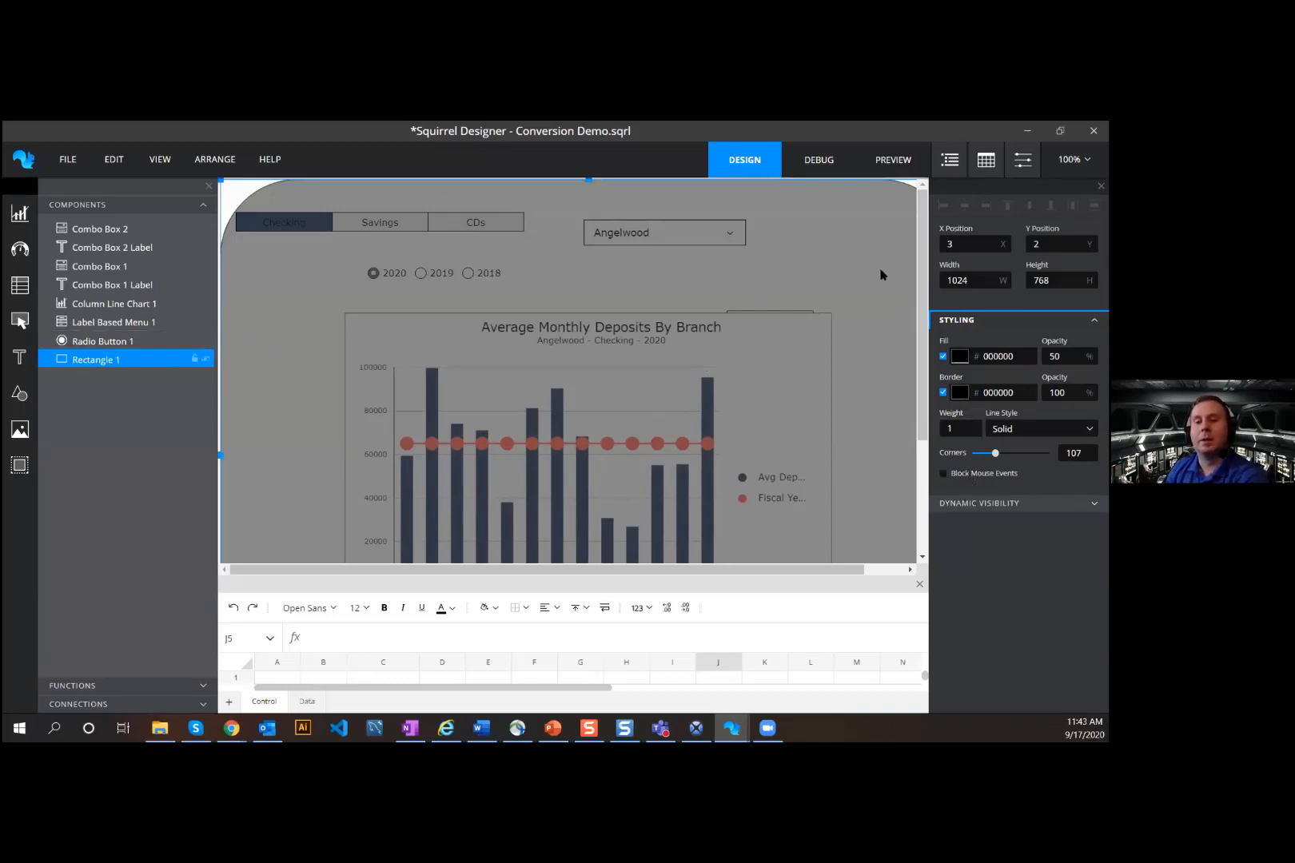
left_click(804, 169)
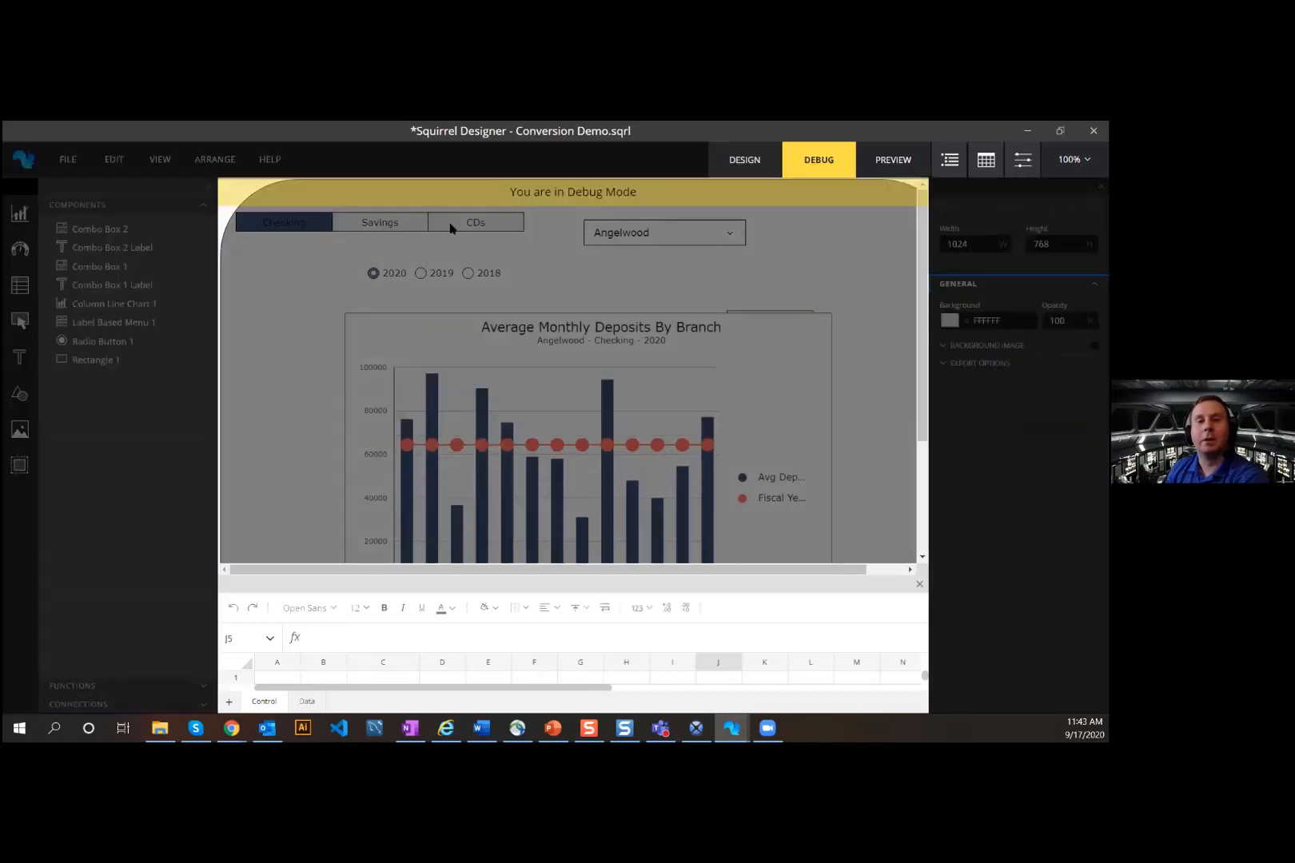
left_click(763, 168)
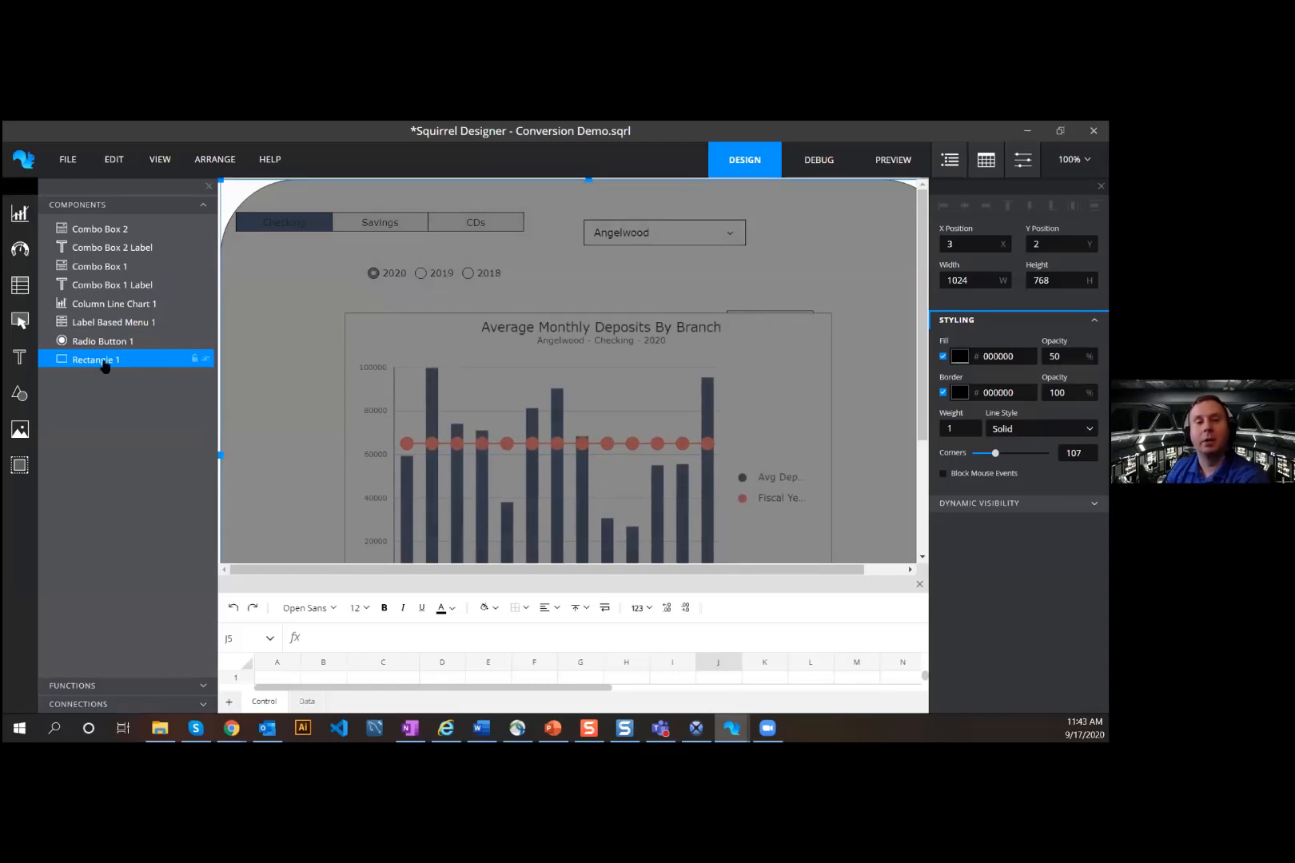
Step: Place Rectangle 1 between Combo Box 2 Label and Combo Box 1 in the component order, and show the dashboard with its spreadsheet in Debug mode
left_click_drag(108, 367, 112, 265)
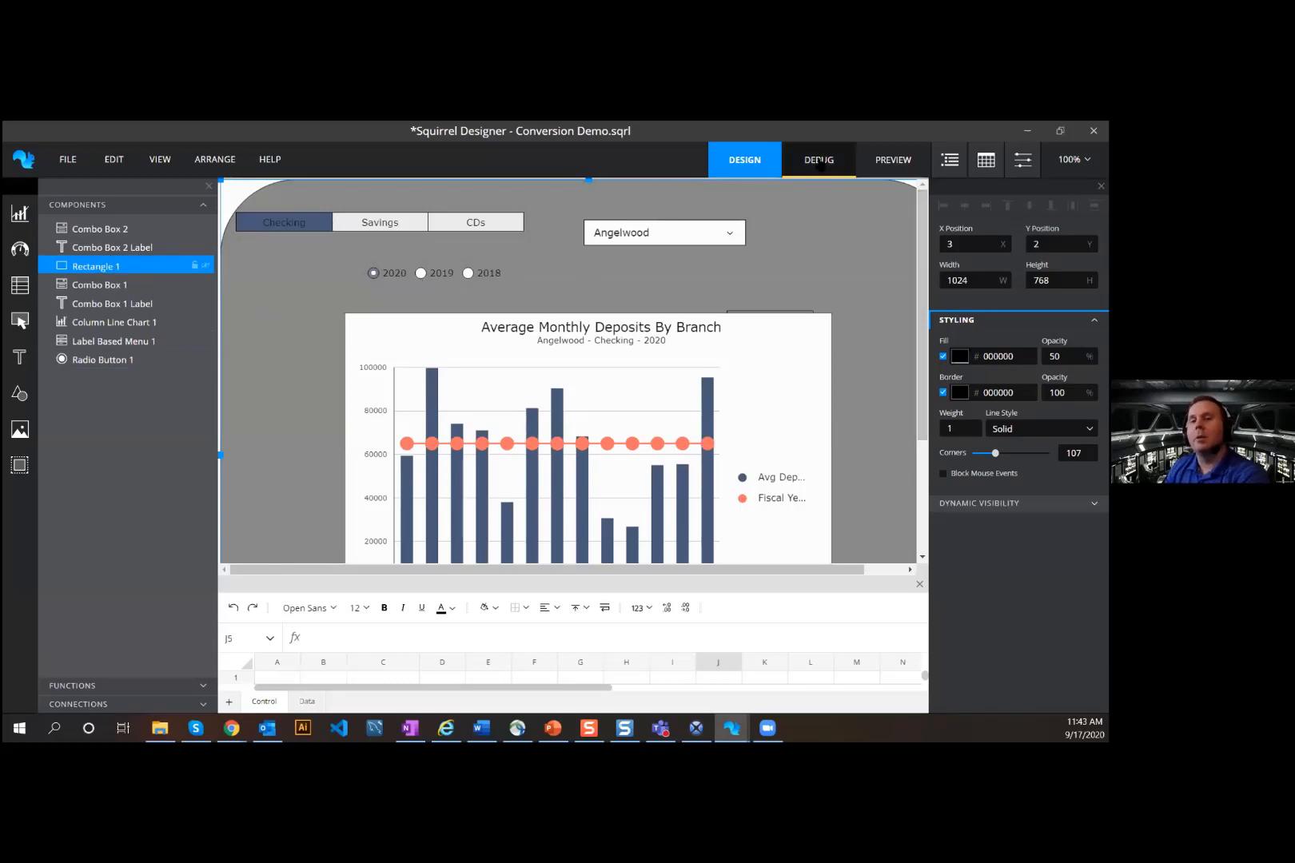
left_click(818, 161)
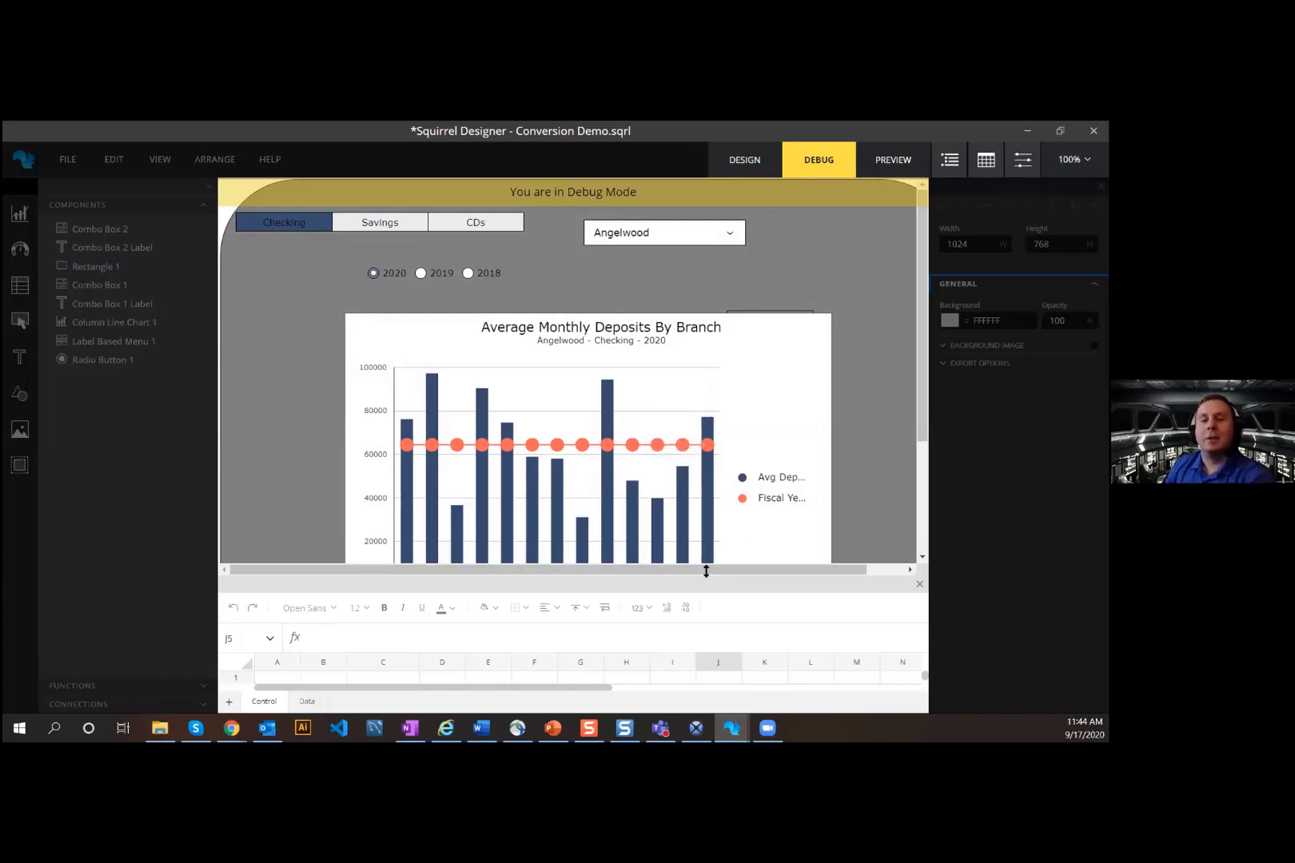
left_click_drag(705, 572, 775, 263)
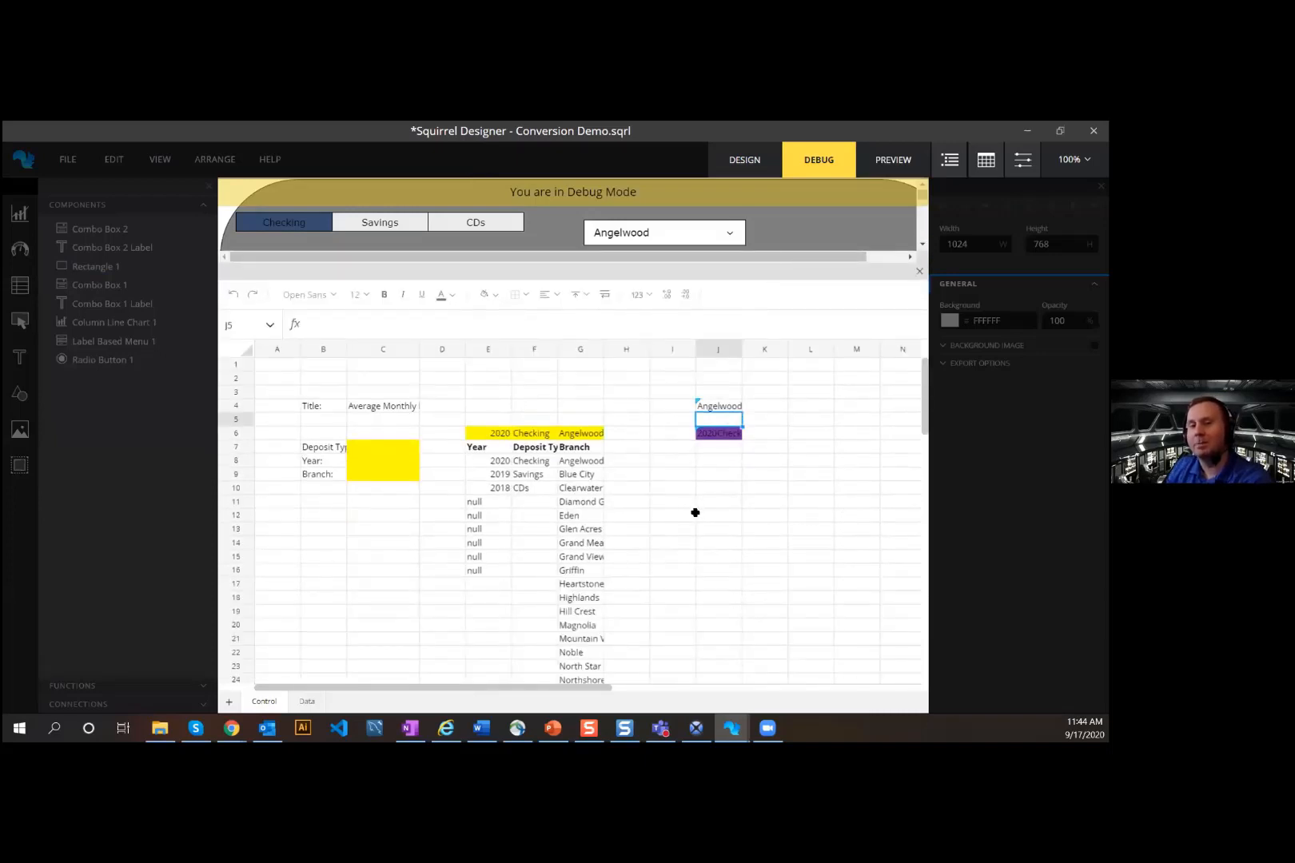
left_click_drag(685, 264, 687, 410)
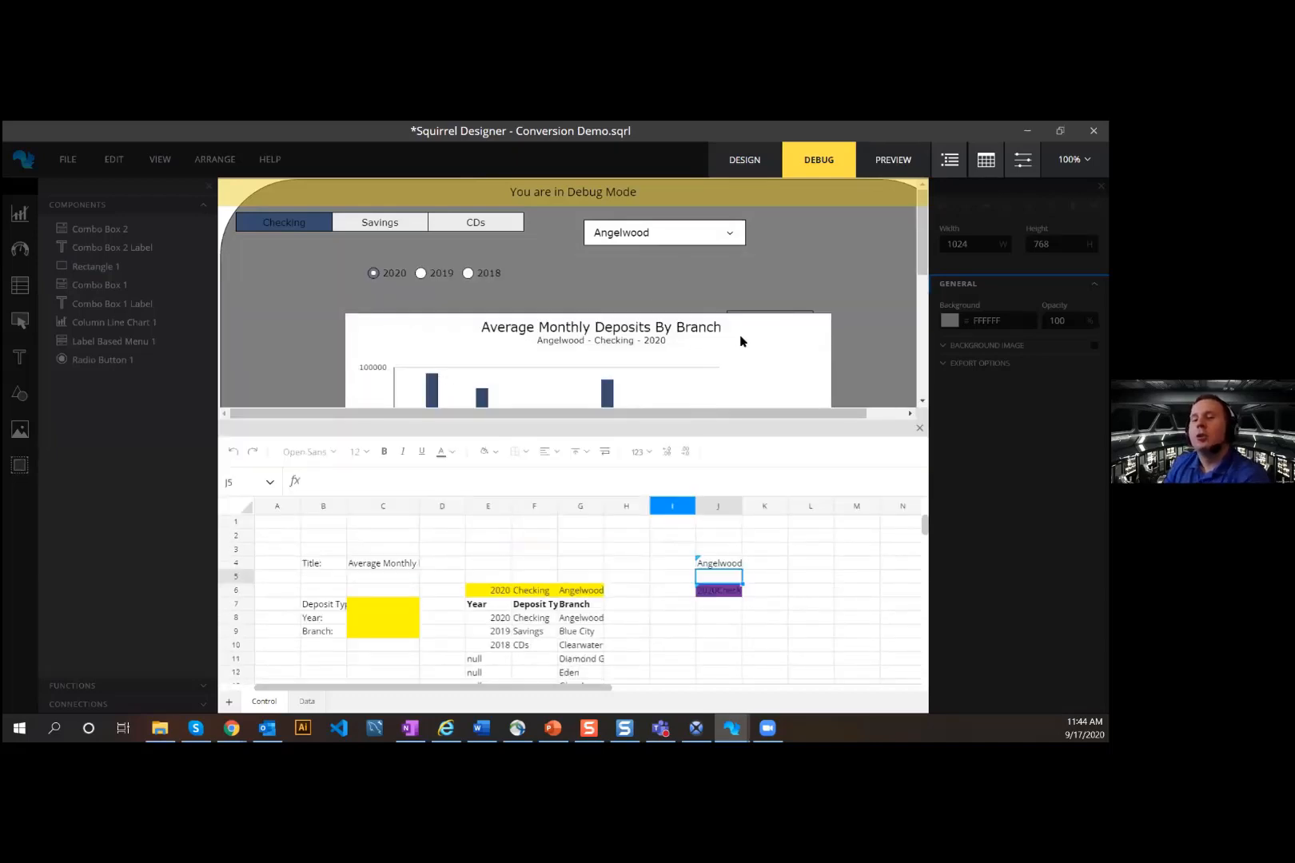
Step: Test the branch selector with Blue City and Clearwater Heights, and check how the selection is written to spreadsheet cell G6
left_click(684, 245)
left_click(662, 257)
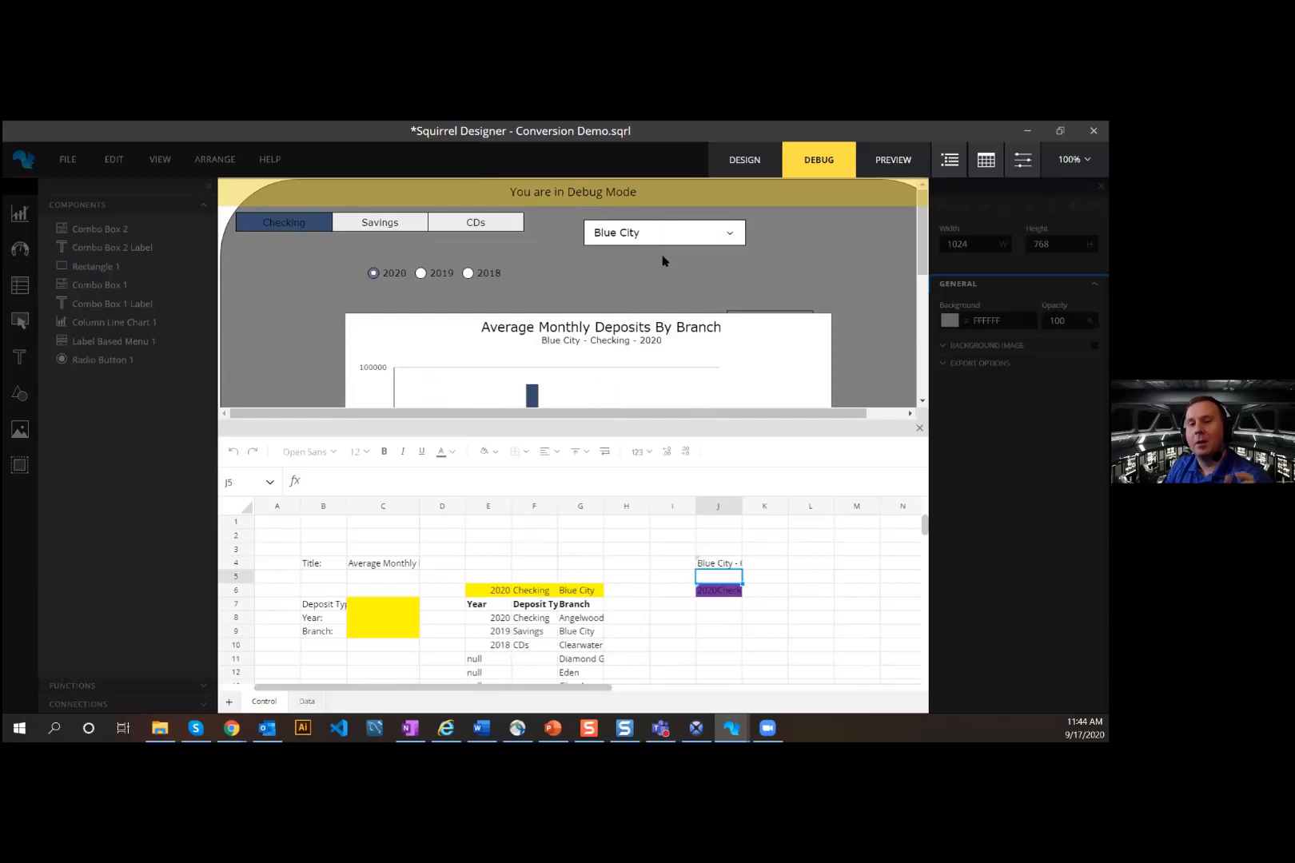
scroll(663, 292, "down", 3)
scroll(640, 319, "up", 3)
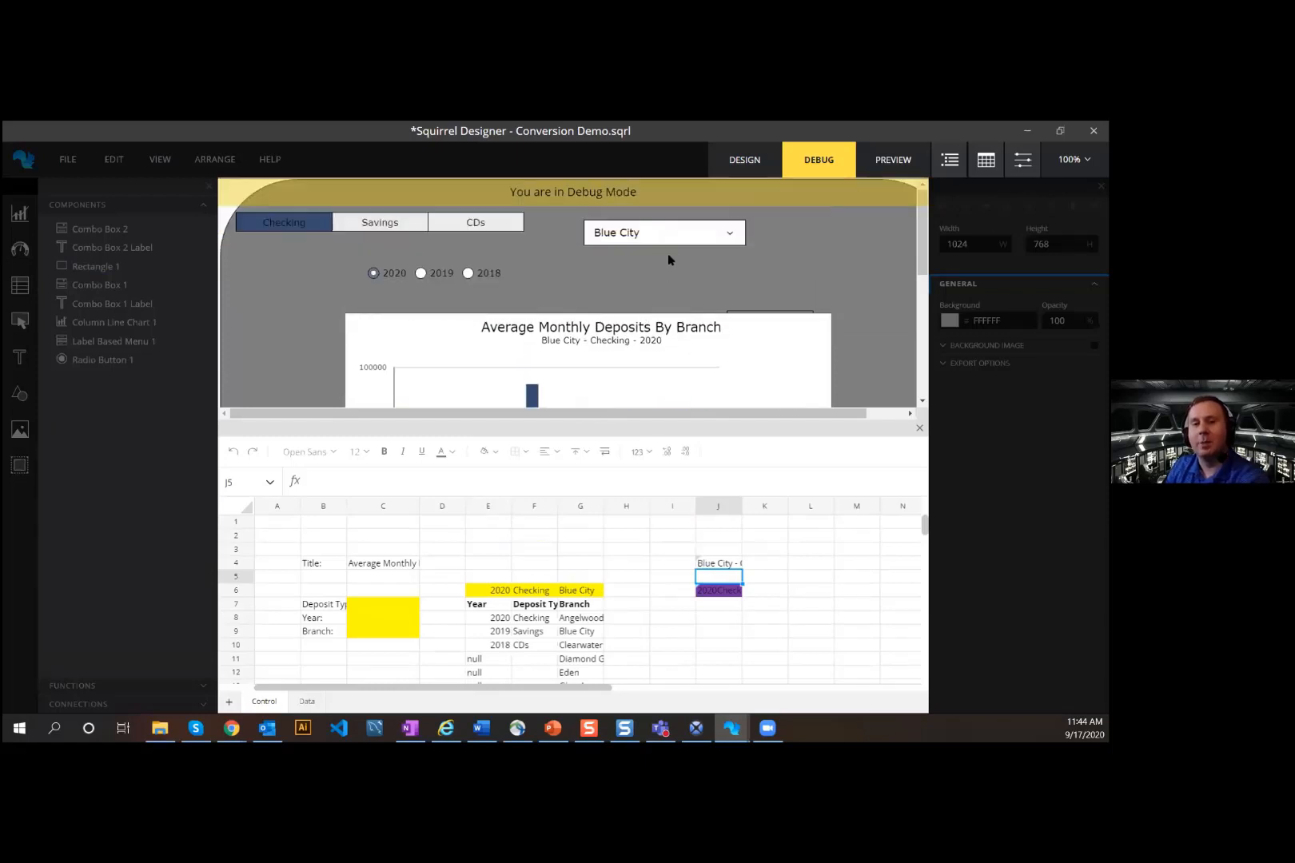
left_click(672, 238)
left_click(668, 282)
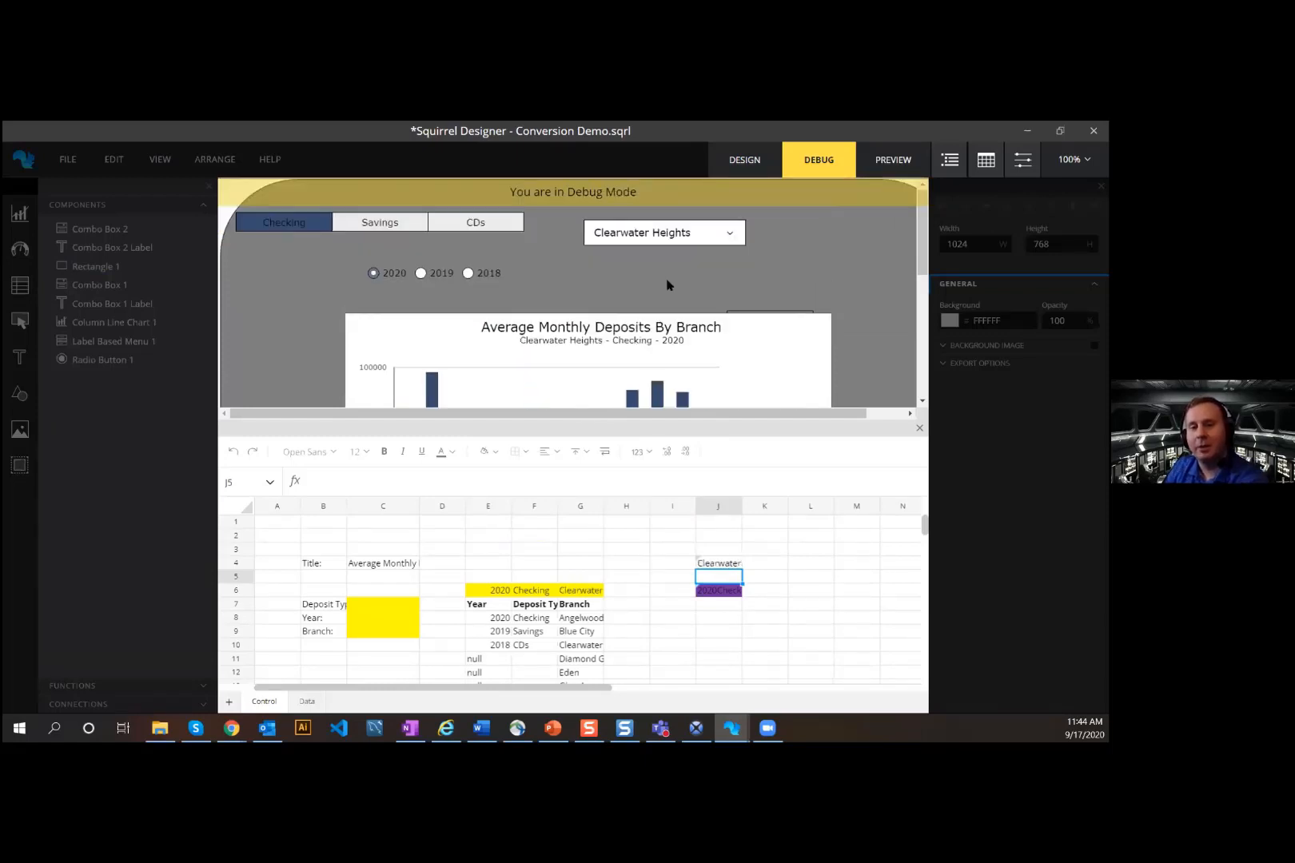
left_click(574, 589)
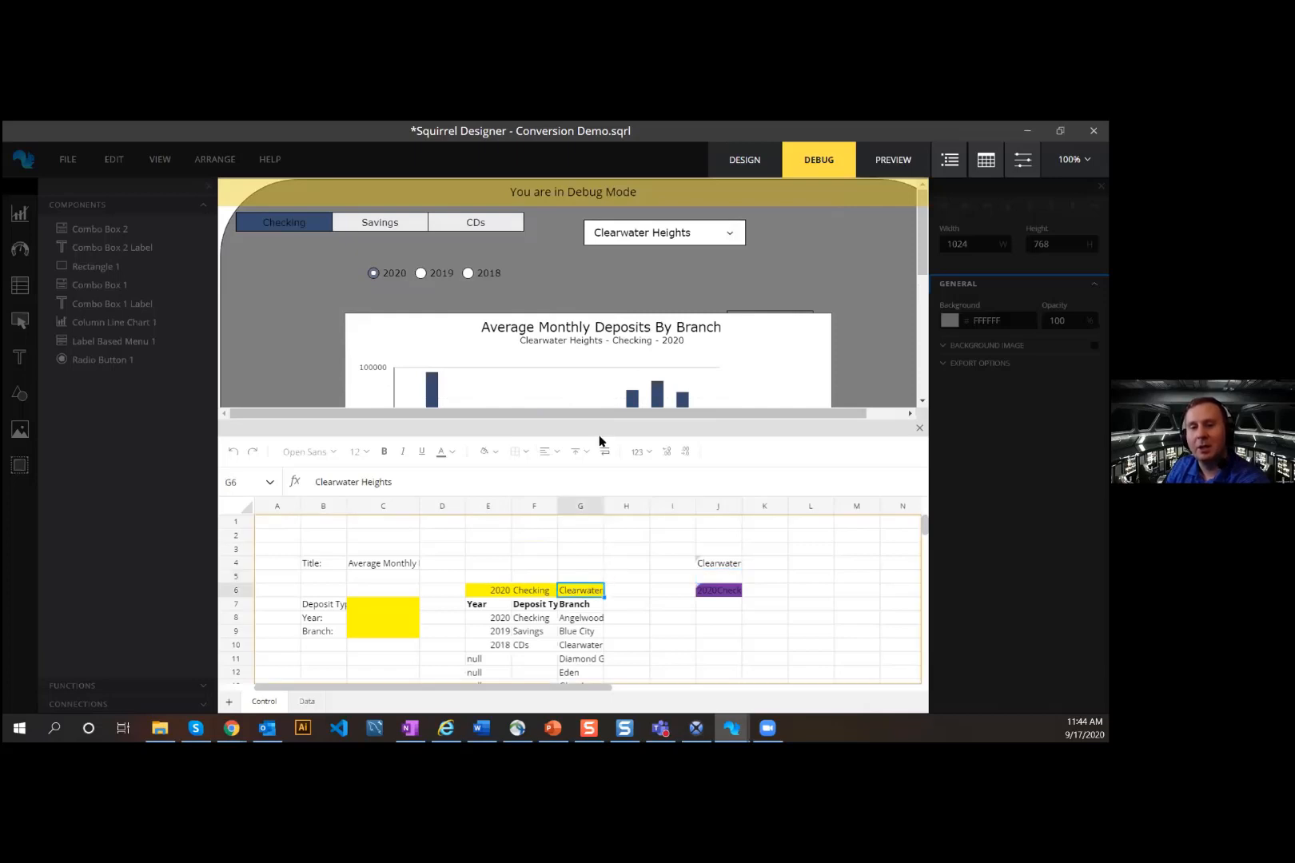
left_click_drag(614, 419, 596, 392)
scroll(624, 416, "down", 2)
scroll(623, 416, "up", 2)
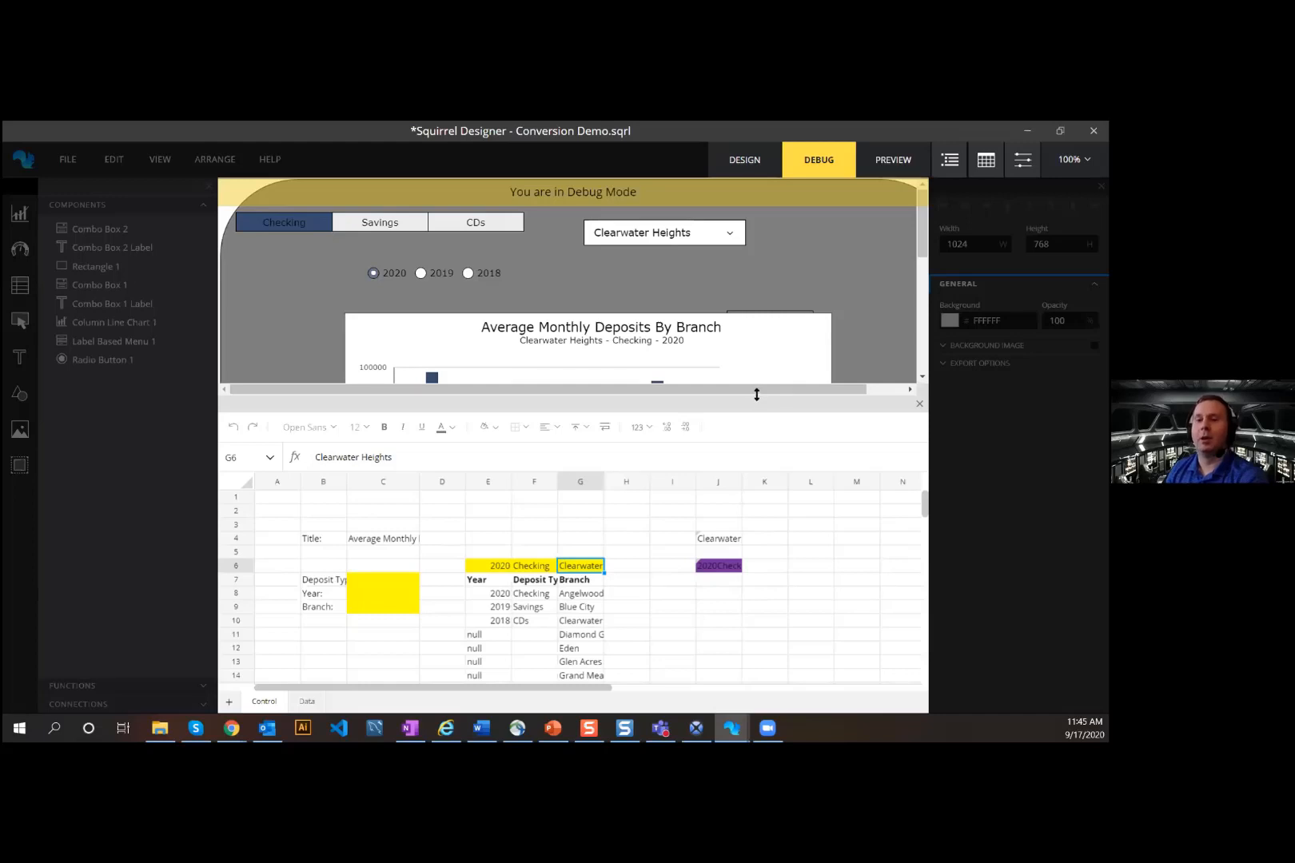
left_click_drag(756, 394, 756, 343)
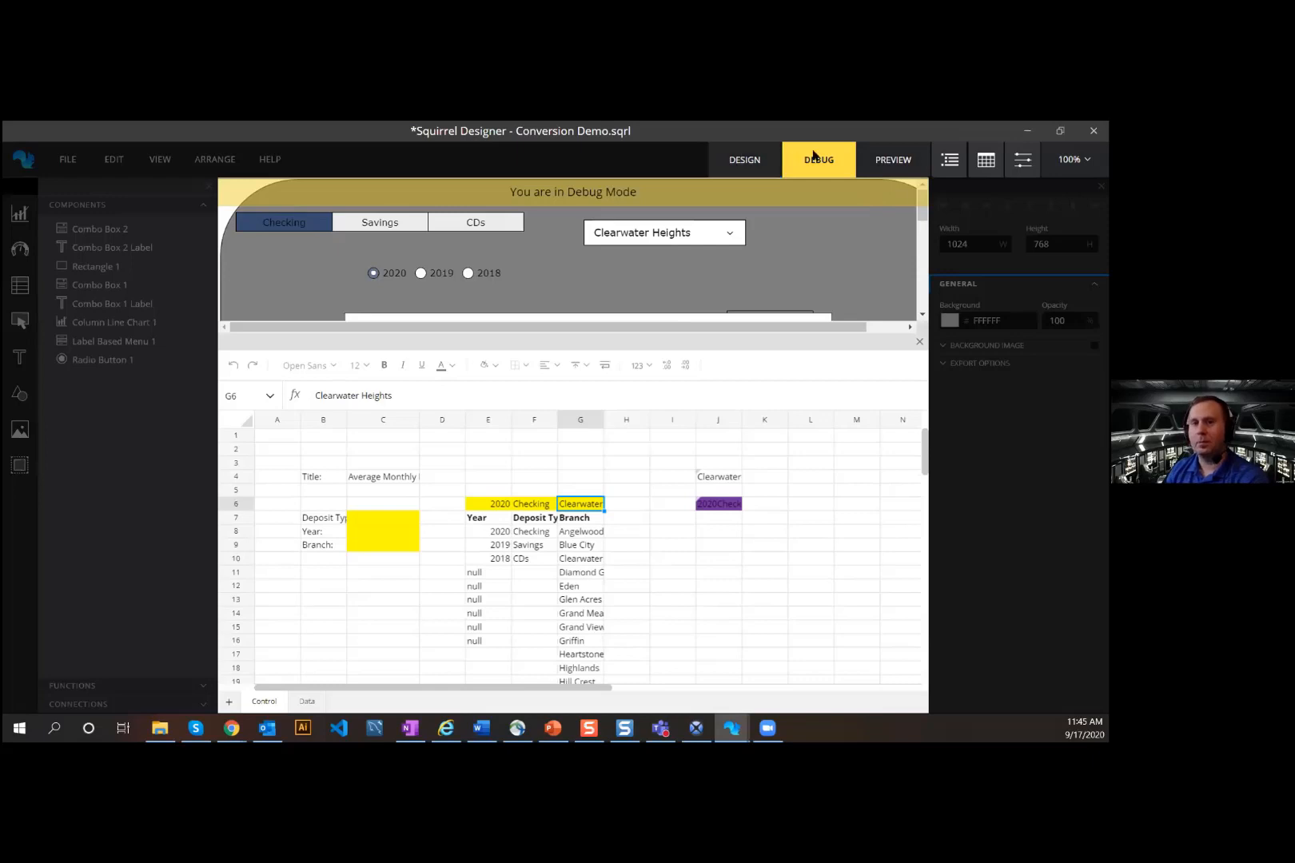
Step: Preview the dashboard and review its export options, including the available export formats, without exporting
left_click(871, 163)
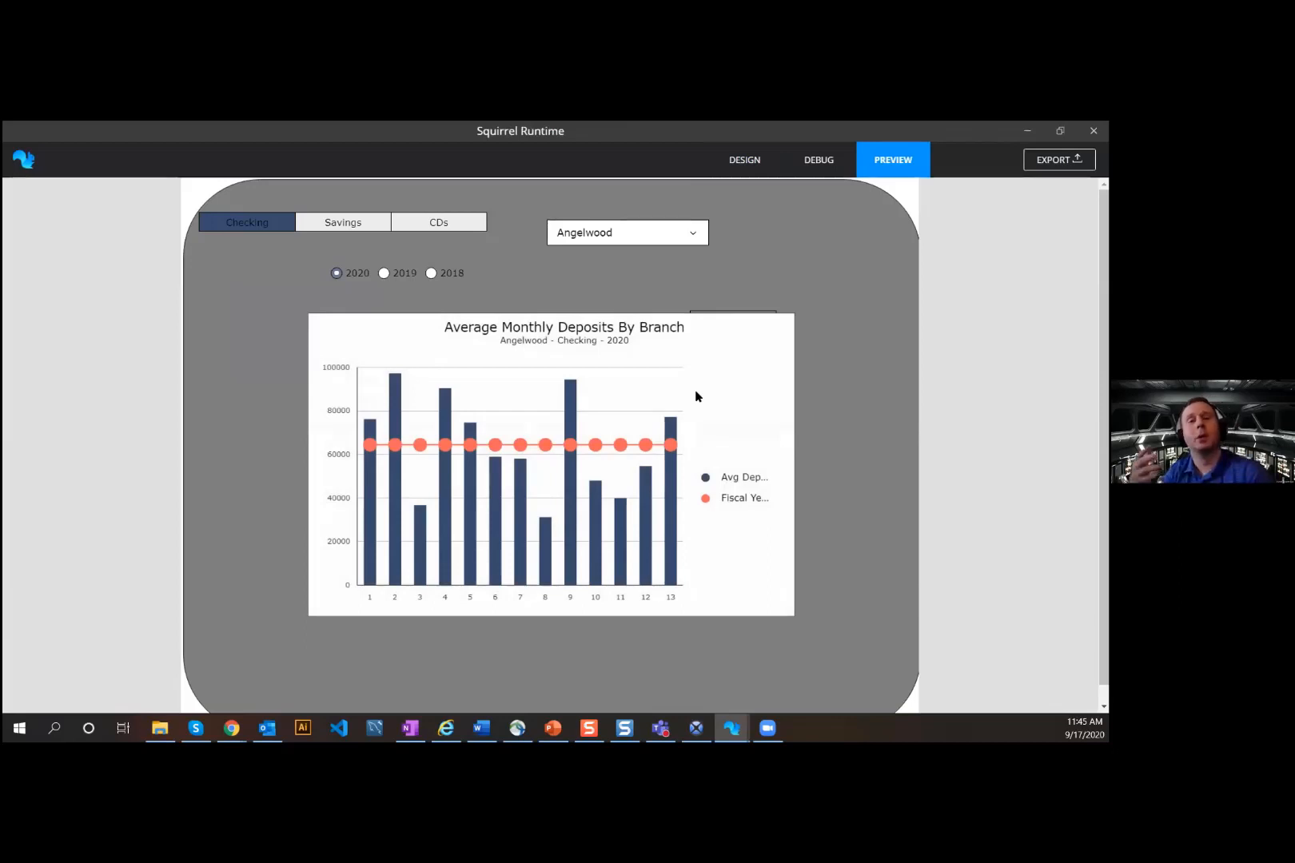
left_click(1052, 163)
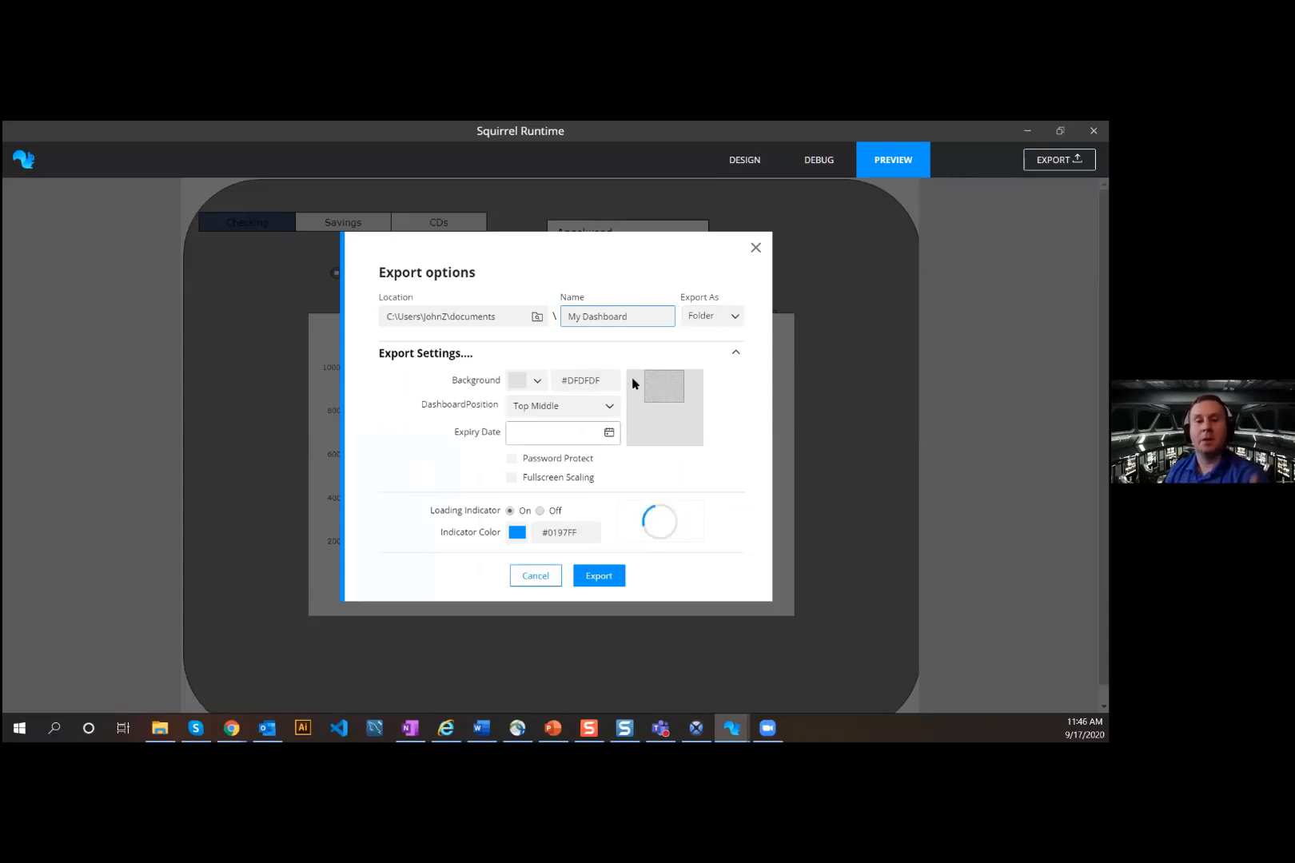
left_click(666, 415)
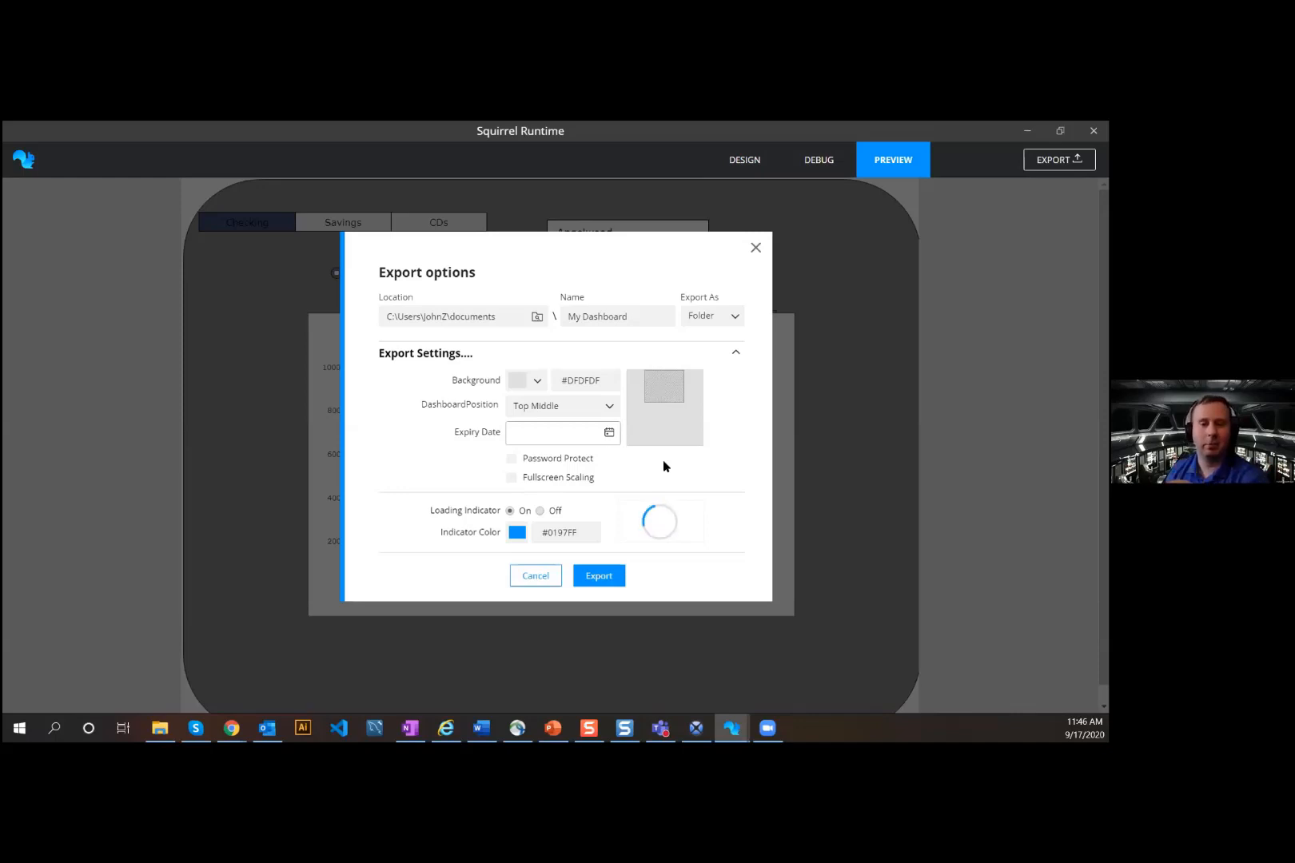
left_click(726, 324)
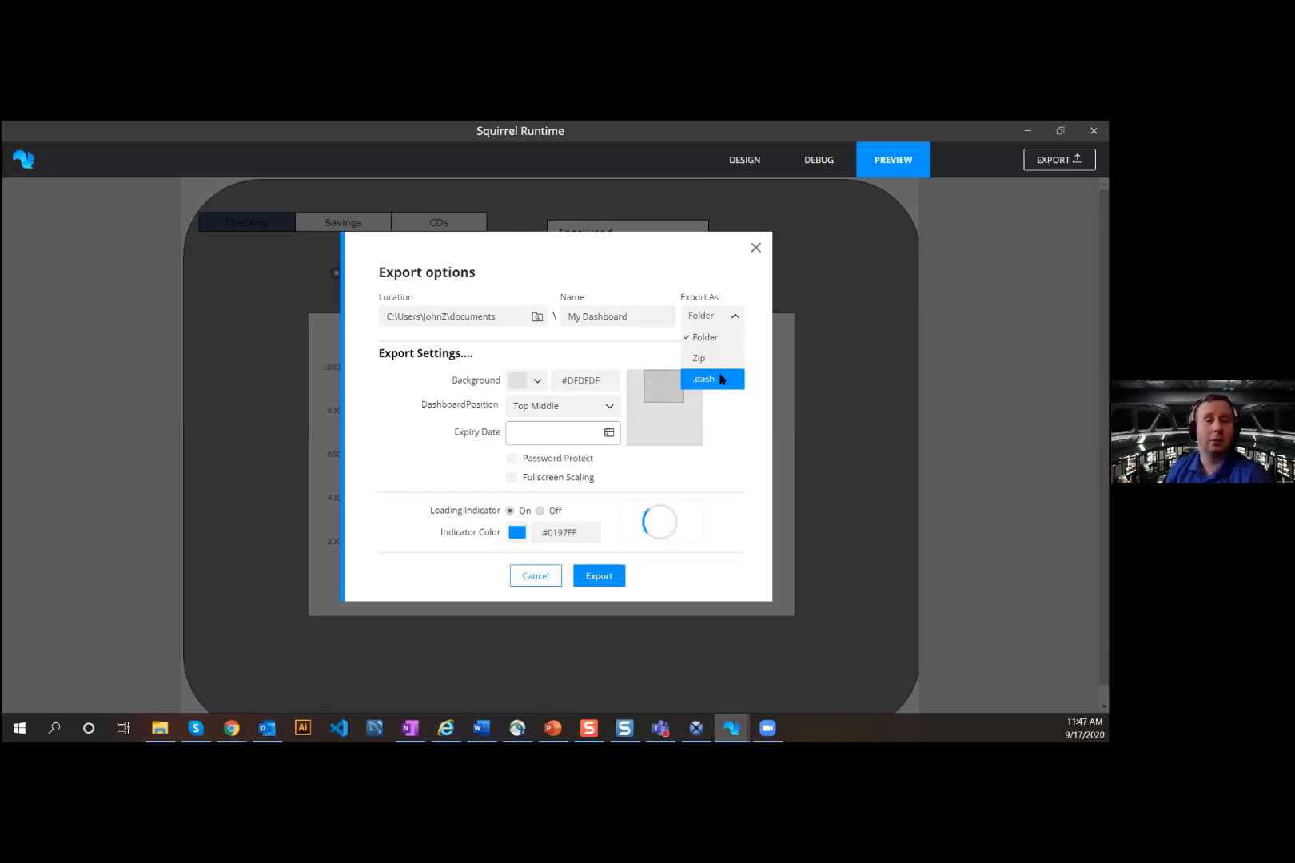
left_click(756, 249)
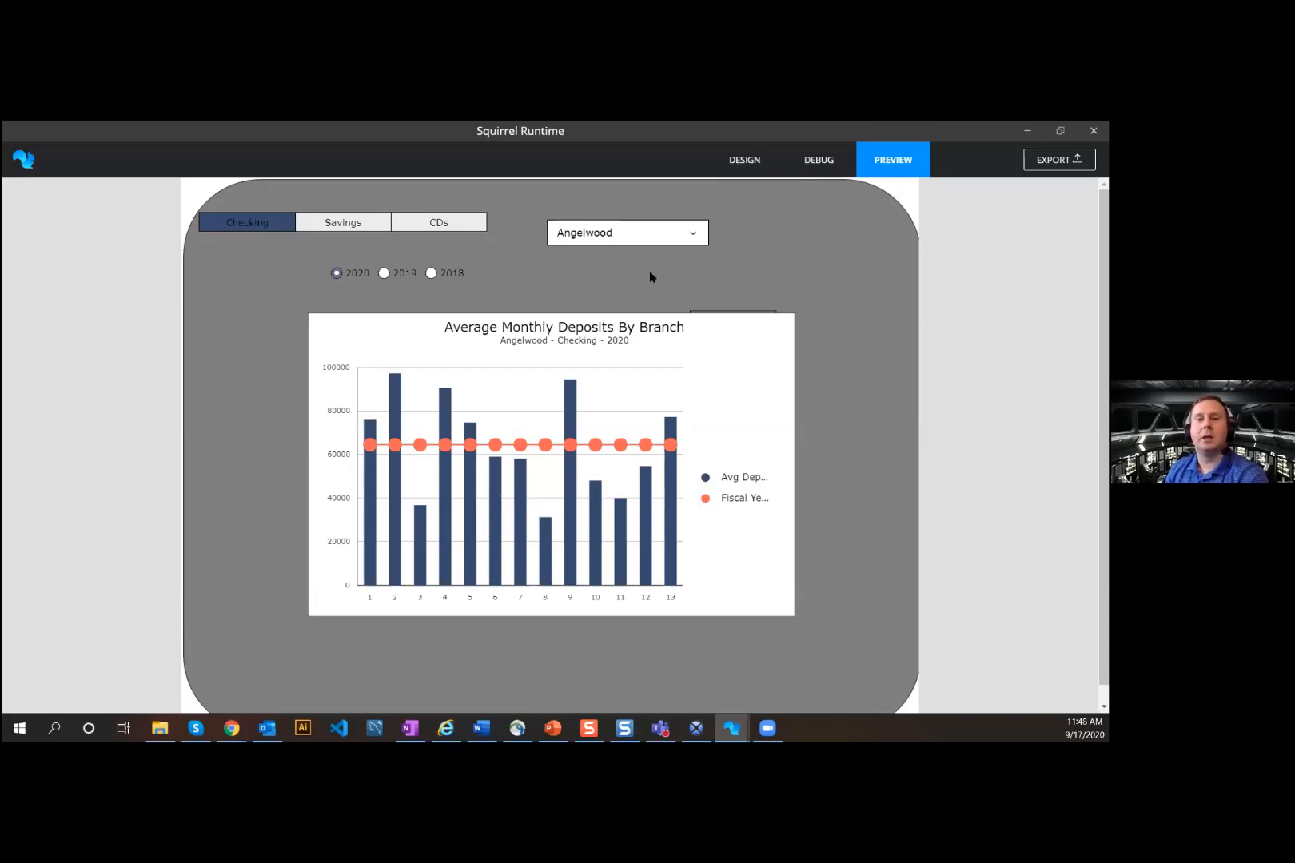
Step: Look at the dashboard and its spreadsheet again in Debug mode, and return to Design mode
left_click(808, 164)
left_click_drag(625, 335, 714, 408)
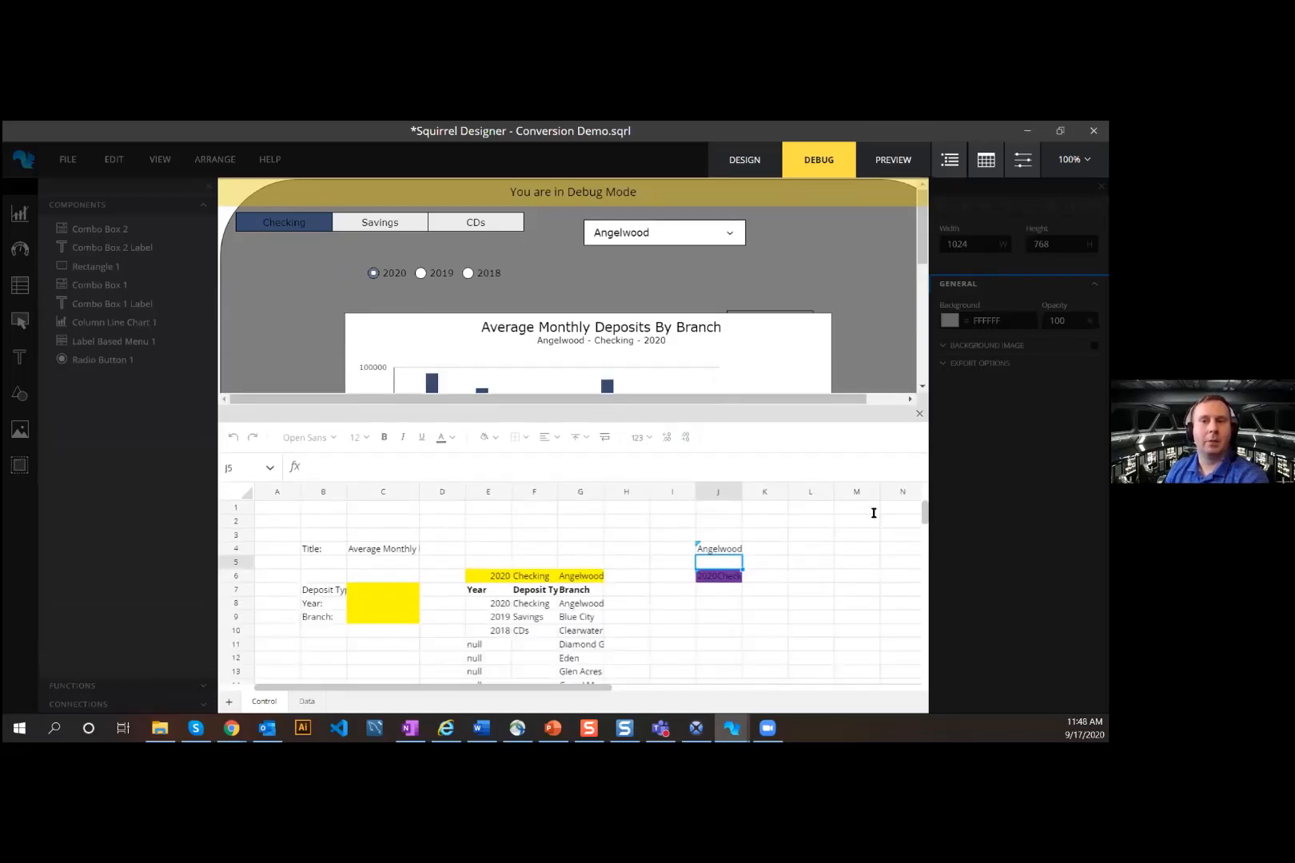
left_click(758, 167)
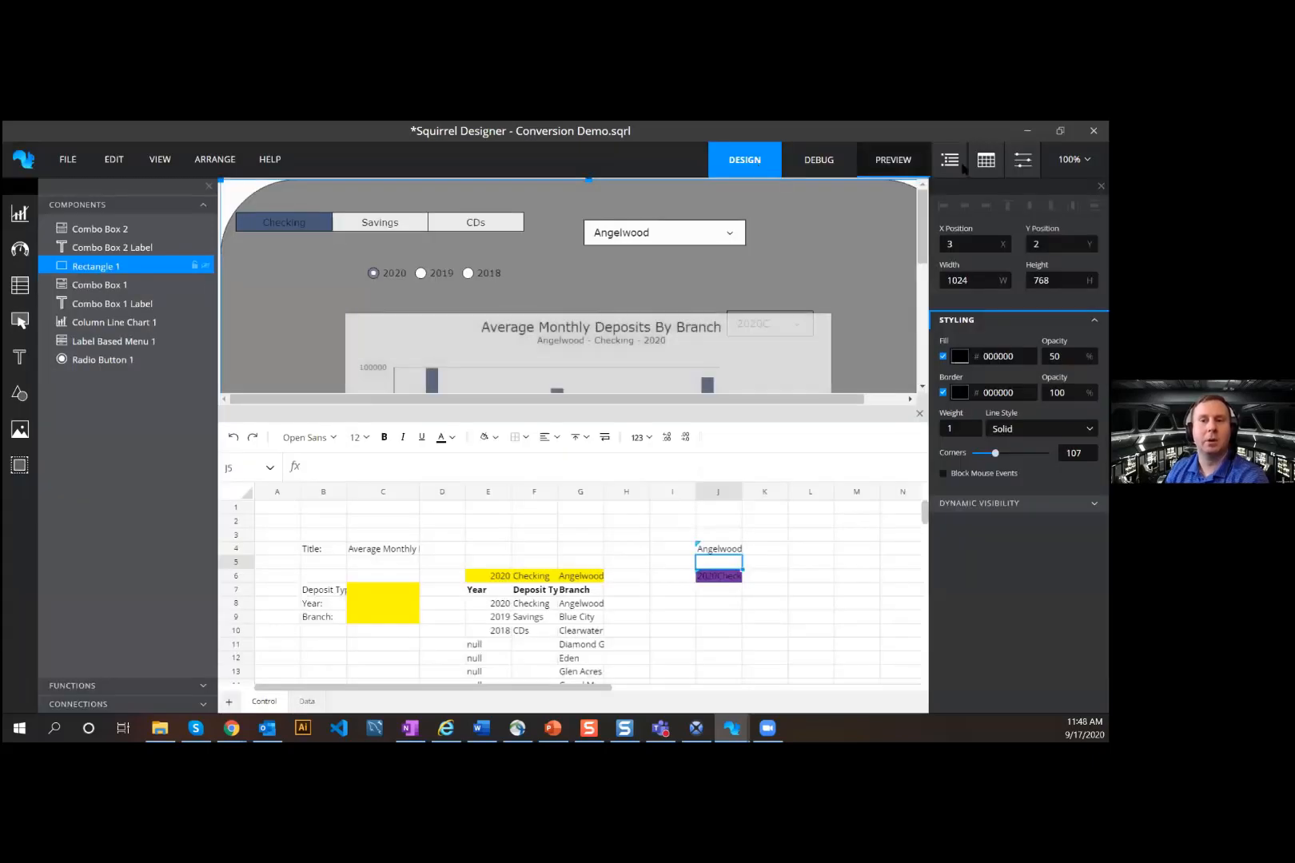
Step: Hide the object browser, spreadsheet and properties one after another, and show all three again
left_click(952, 161)
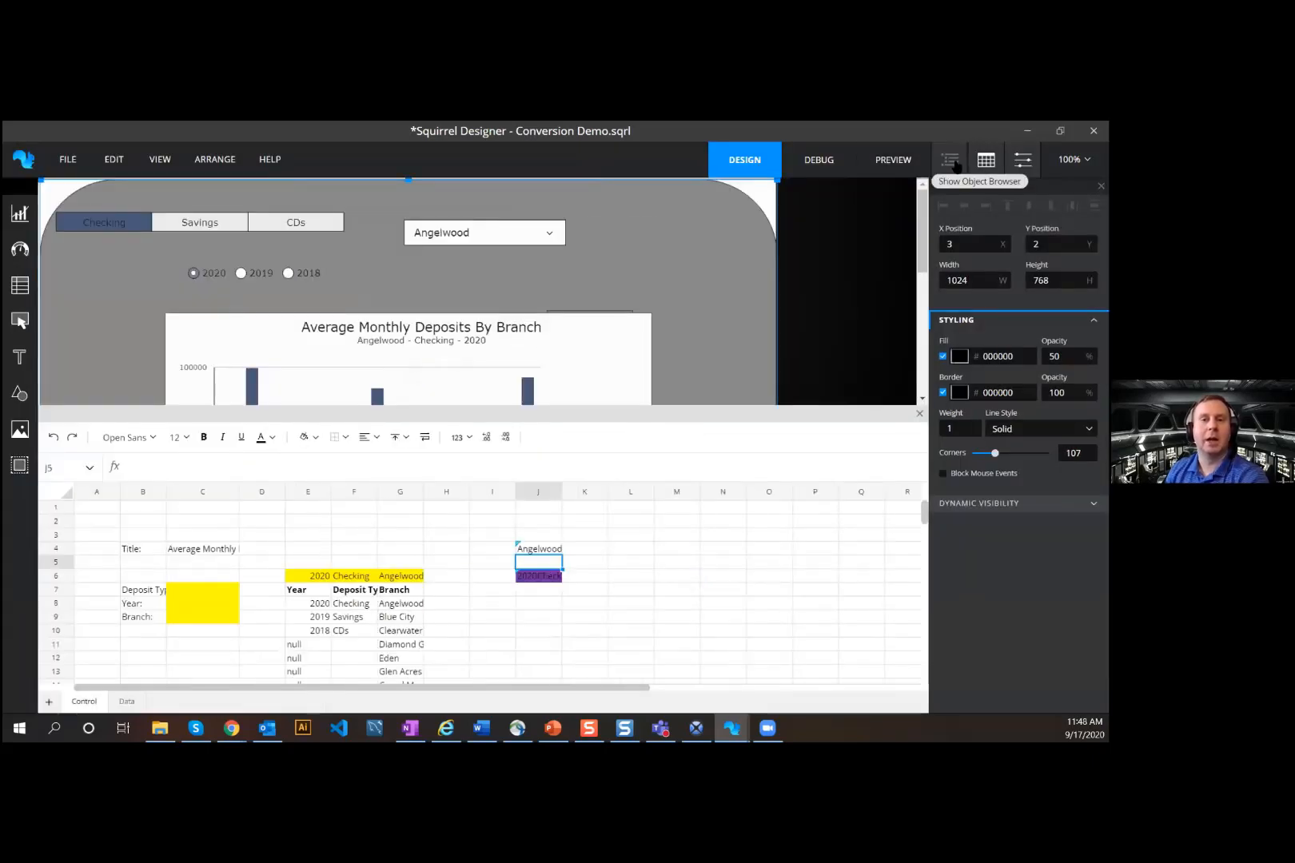
left_click(985, 162)
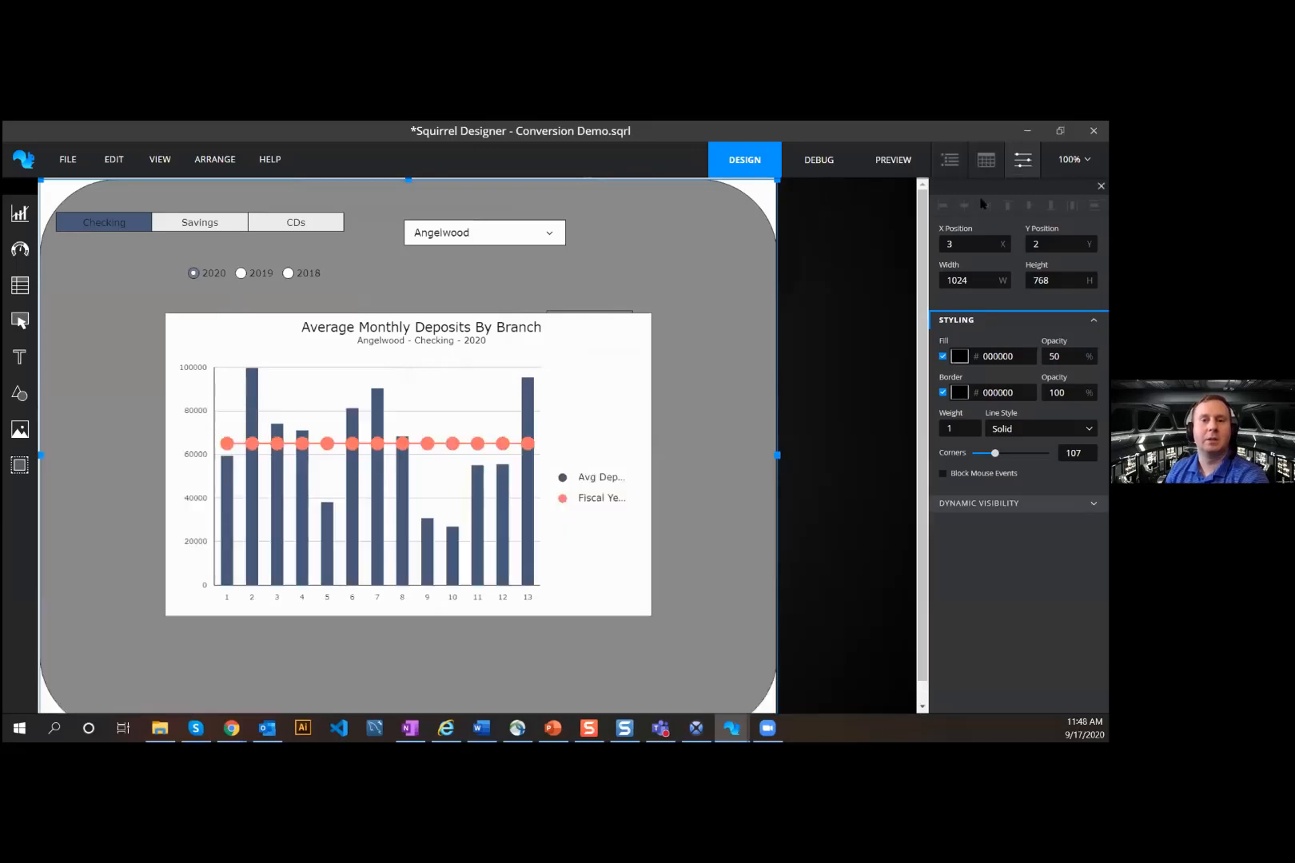
left_click(1024, 168)
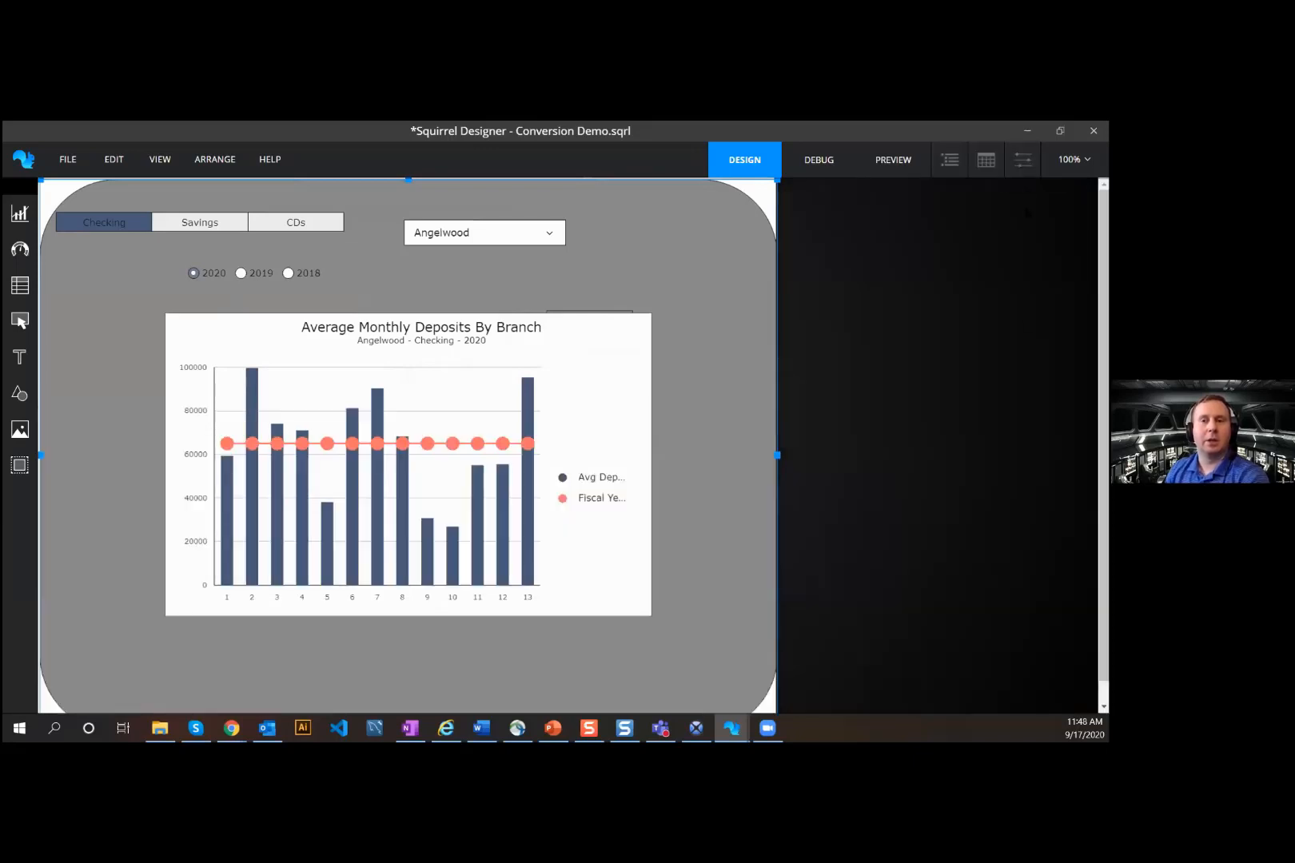
left_click(1021, 164)
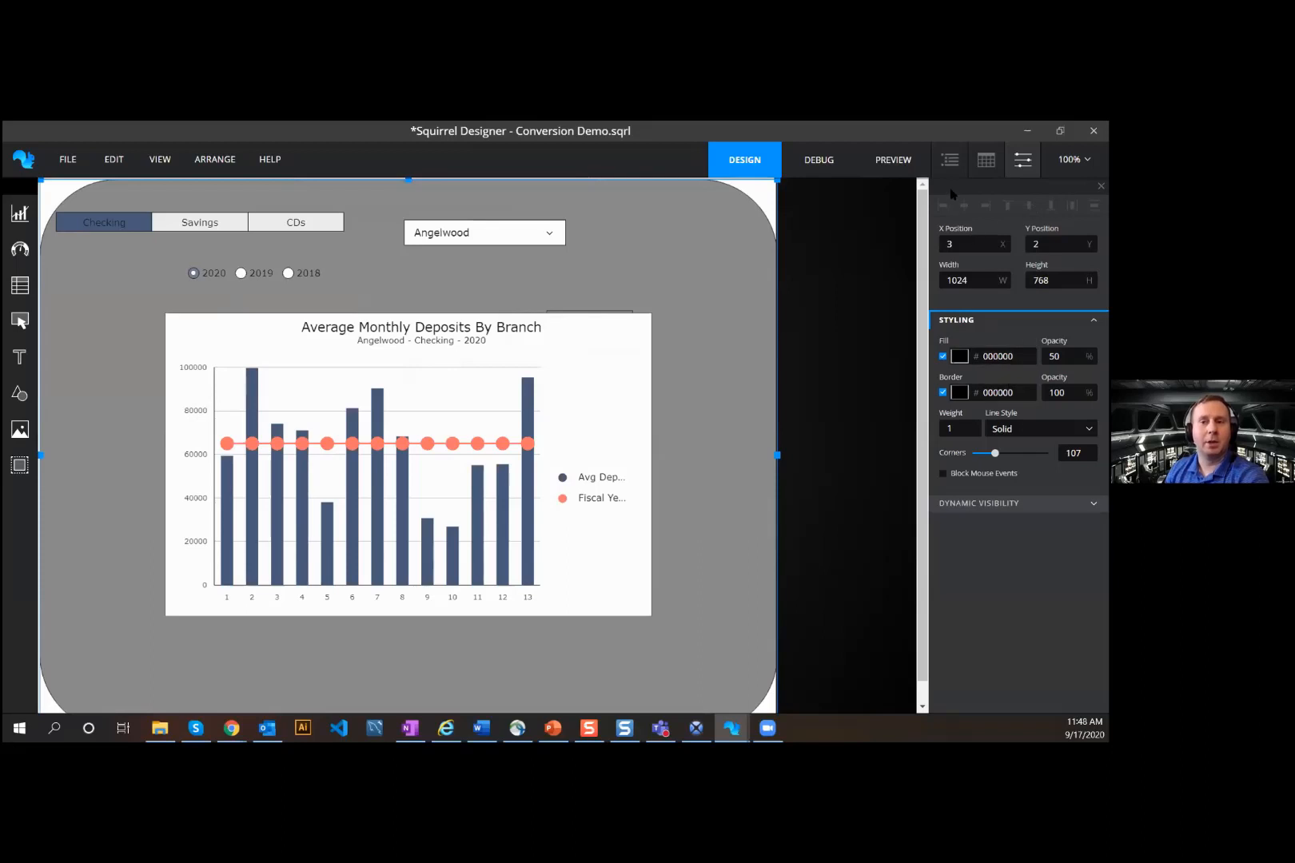
left_click(951, 164)
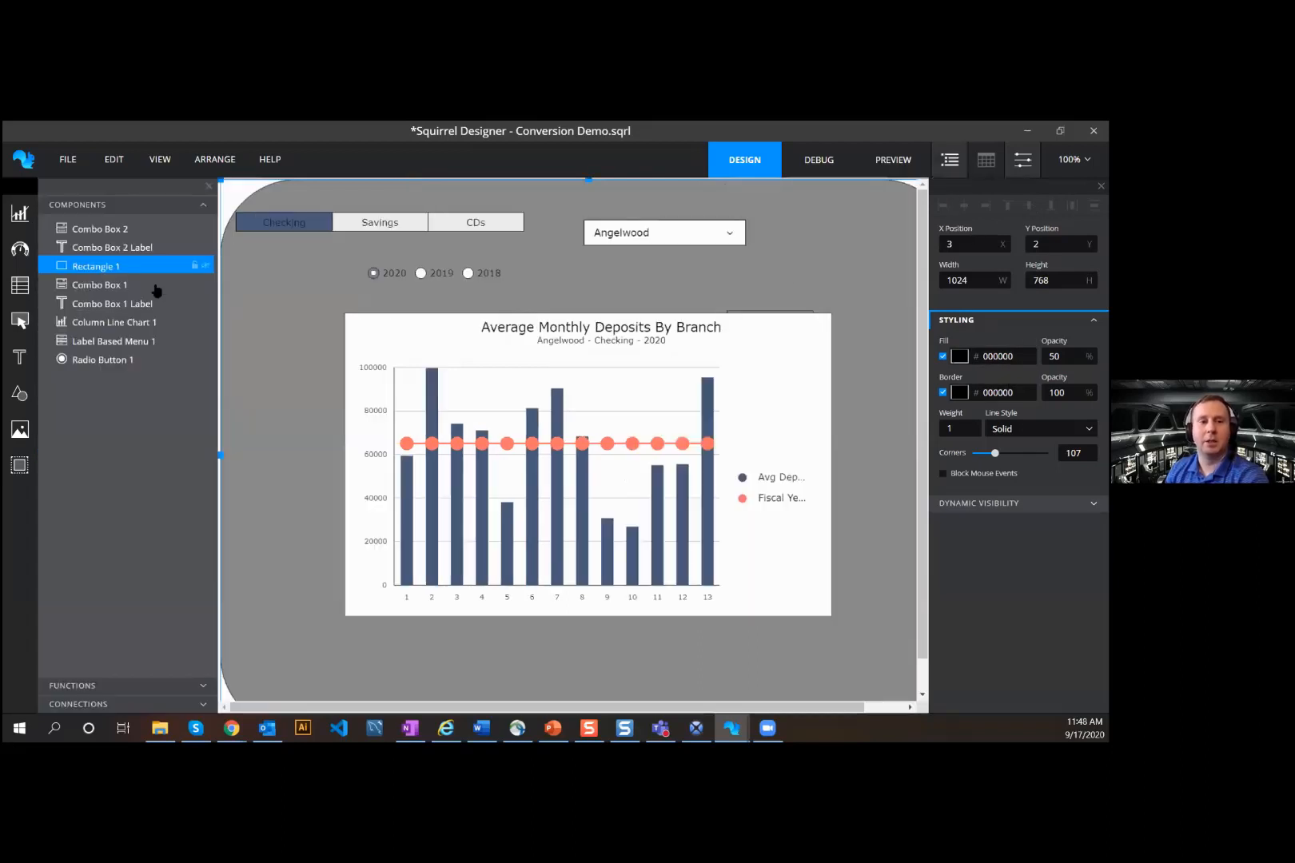
left_click(988, 164)
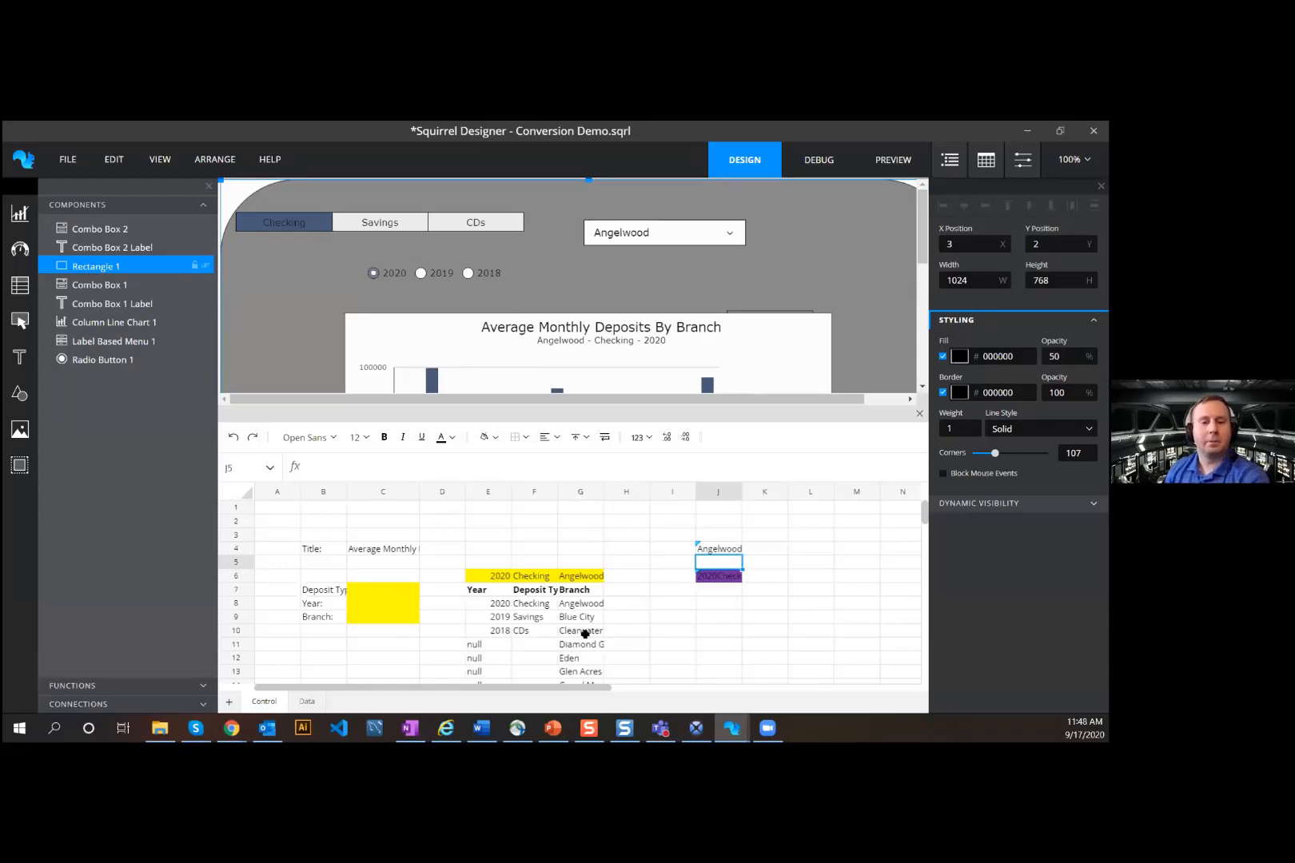
Step: Switch to PowerPoint, start the slide show from the current slide, swap it with the presenter view, and advance to the Little More Complex slide
key("alt+Tab")
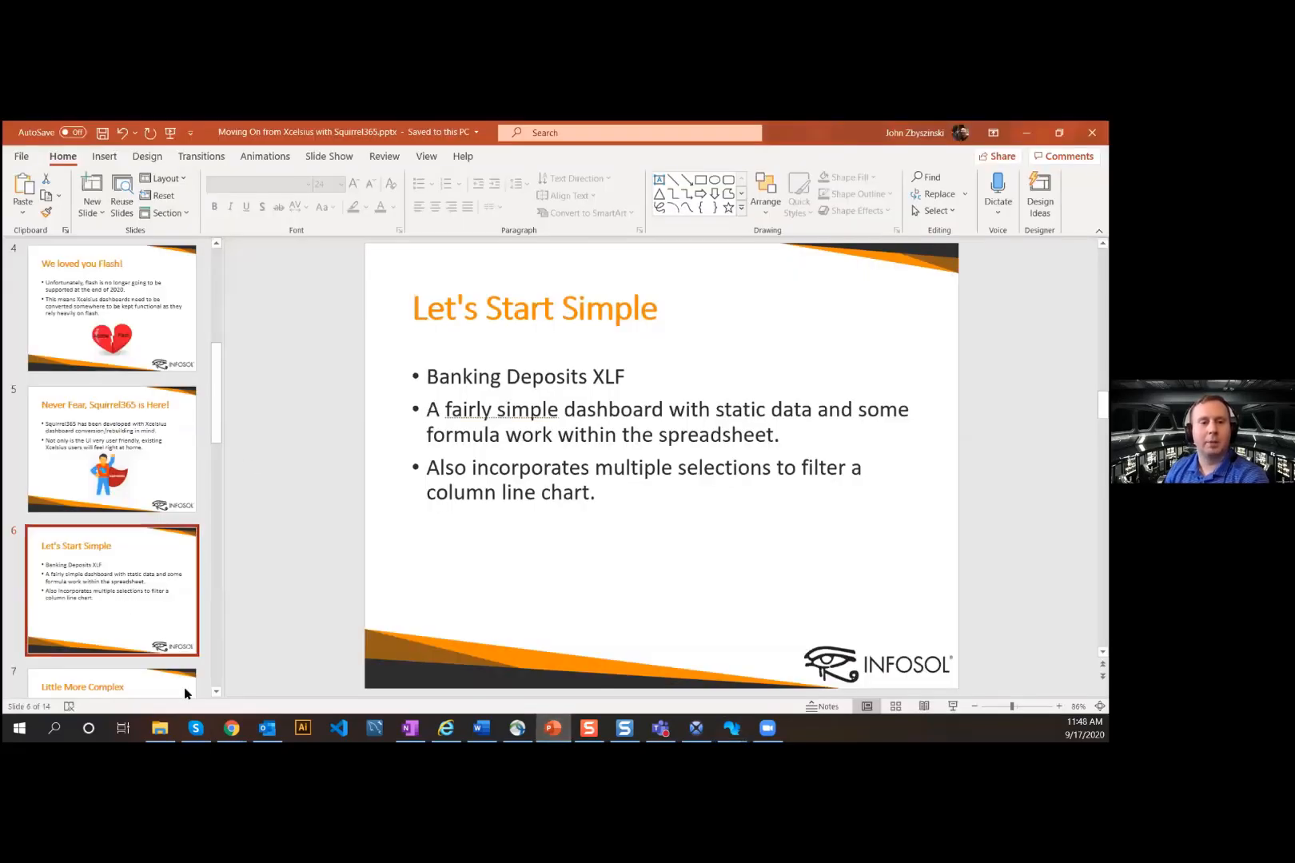
left_click(952, 707)
left_click(254, 146)
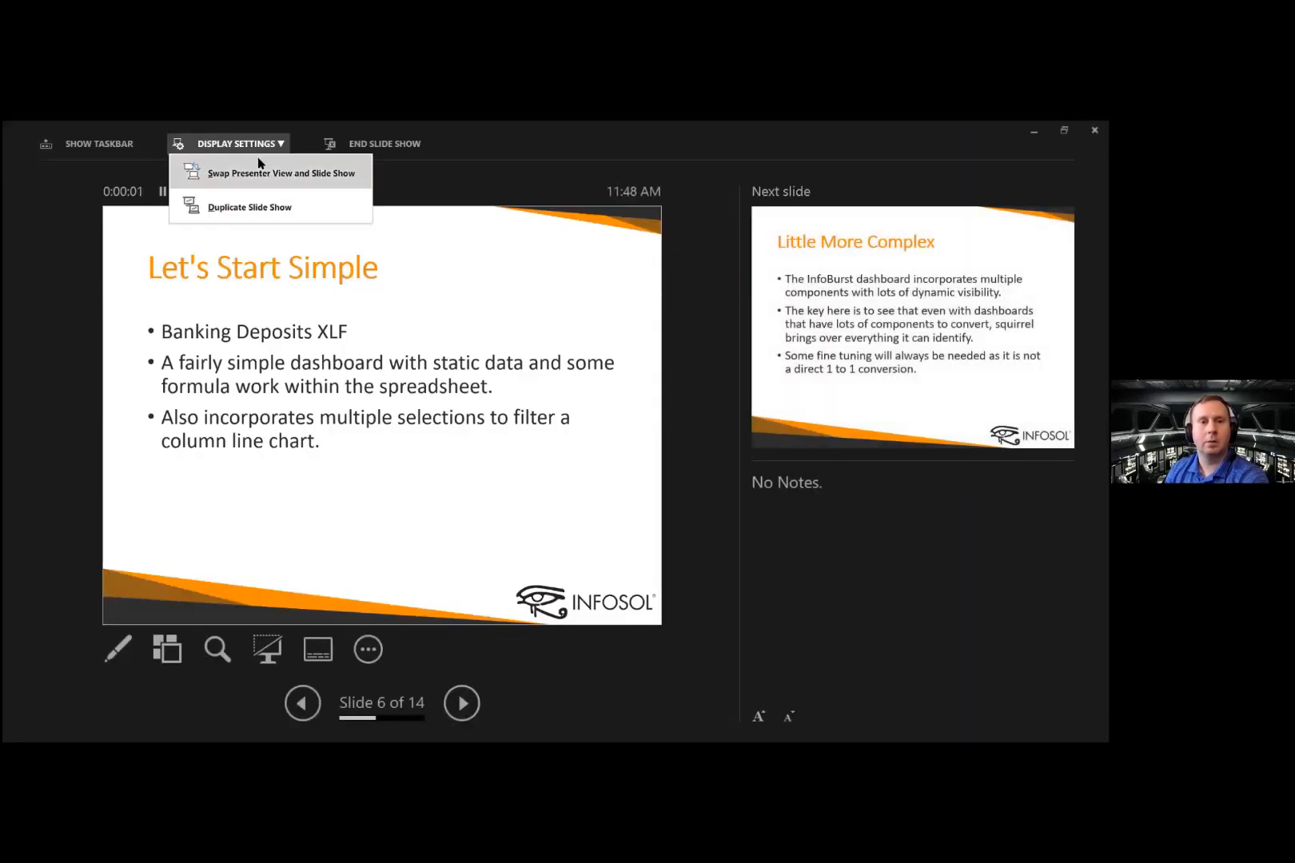
left_click(258, 166)
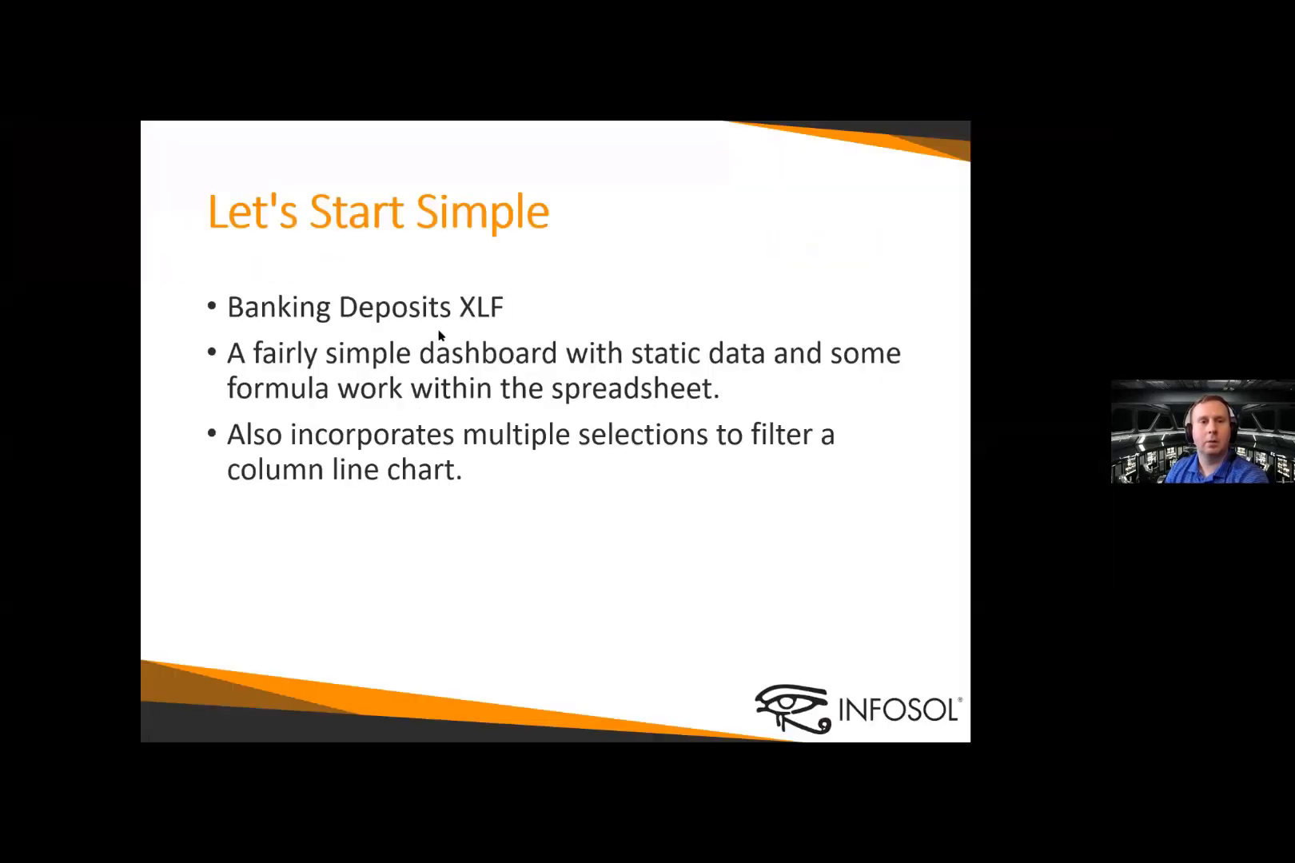
left_click(576, 437)
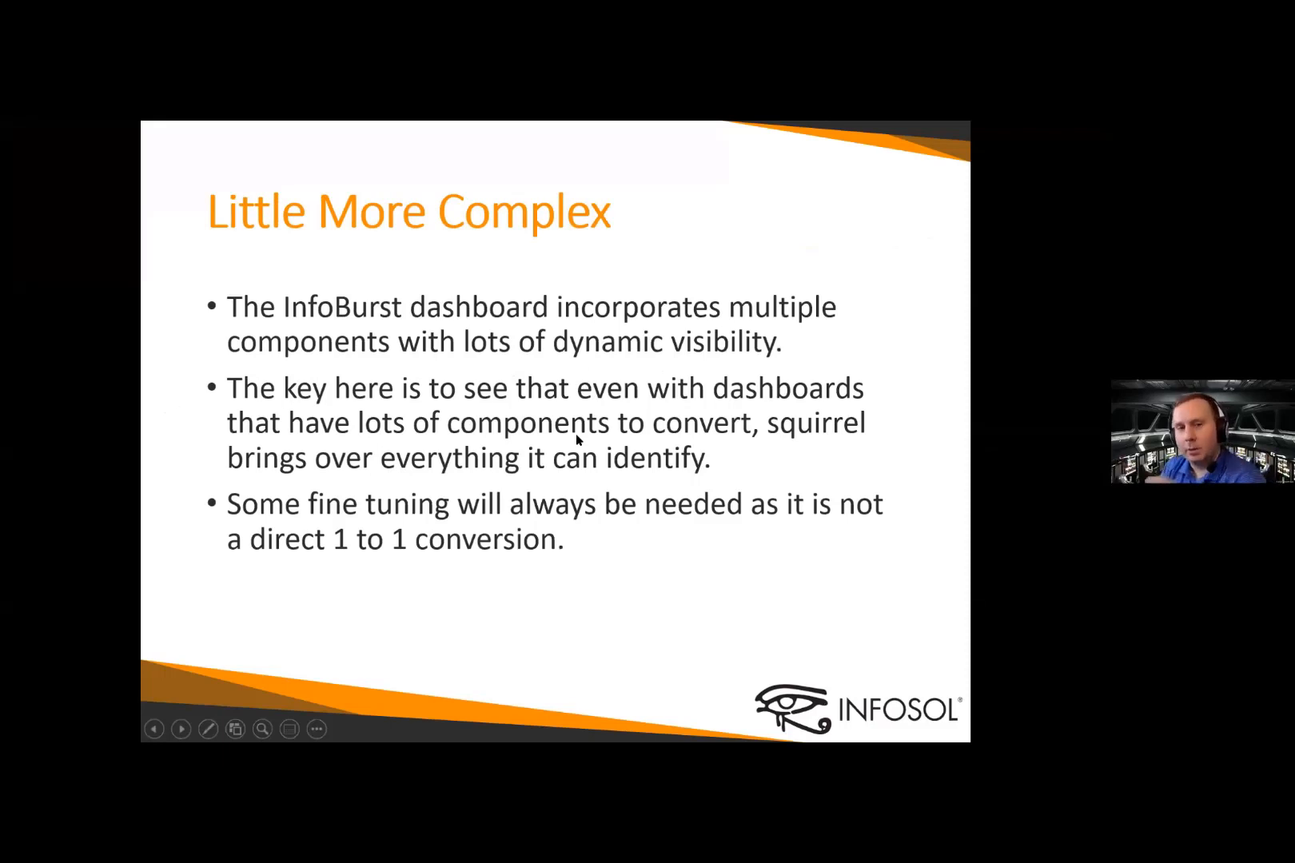
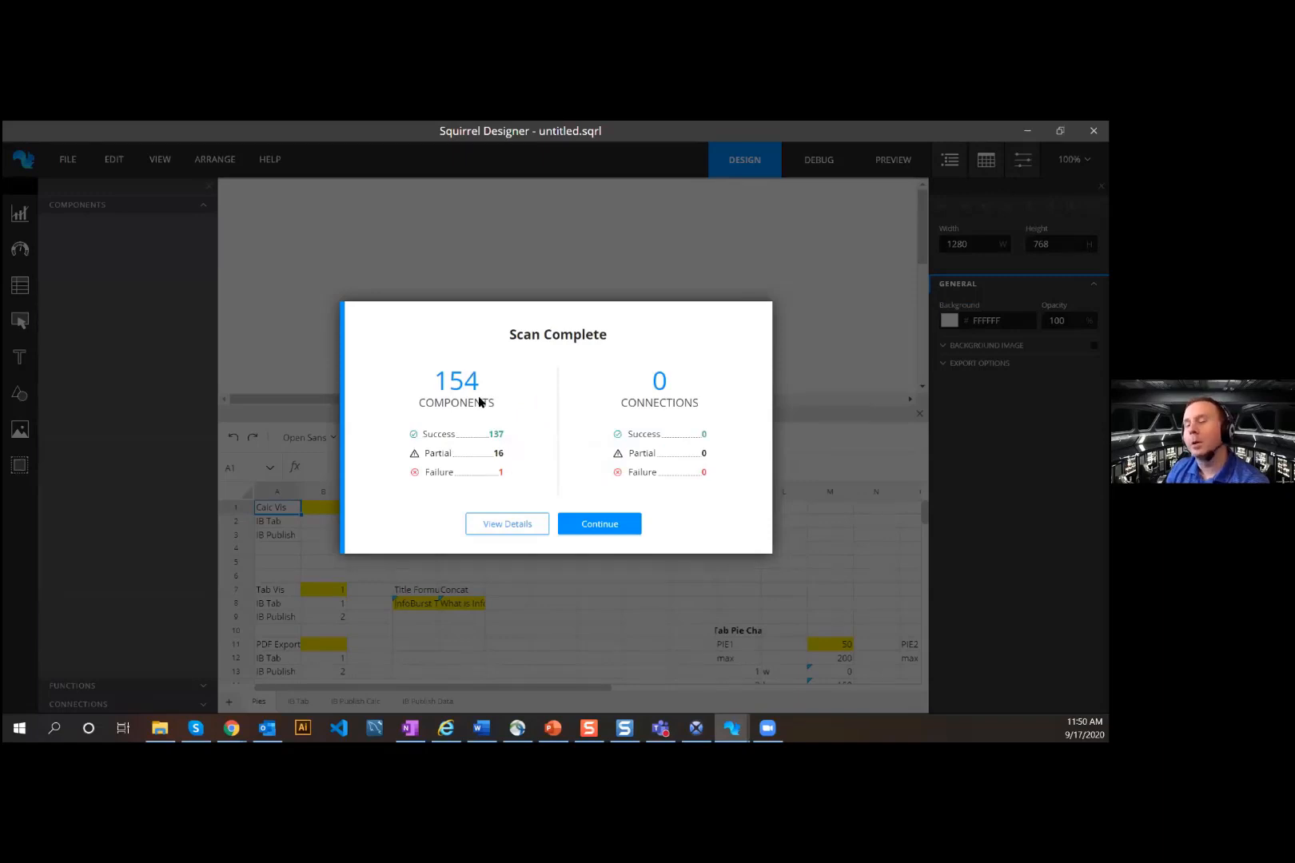
Step: Accept the scan results and finish importing the Infoburst Dashboard mk2.1 into Squirrel Designer
left_click(601, 524)
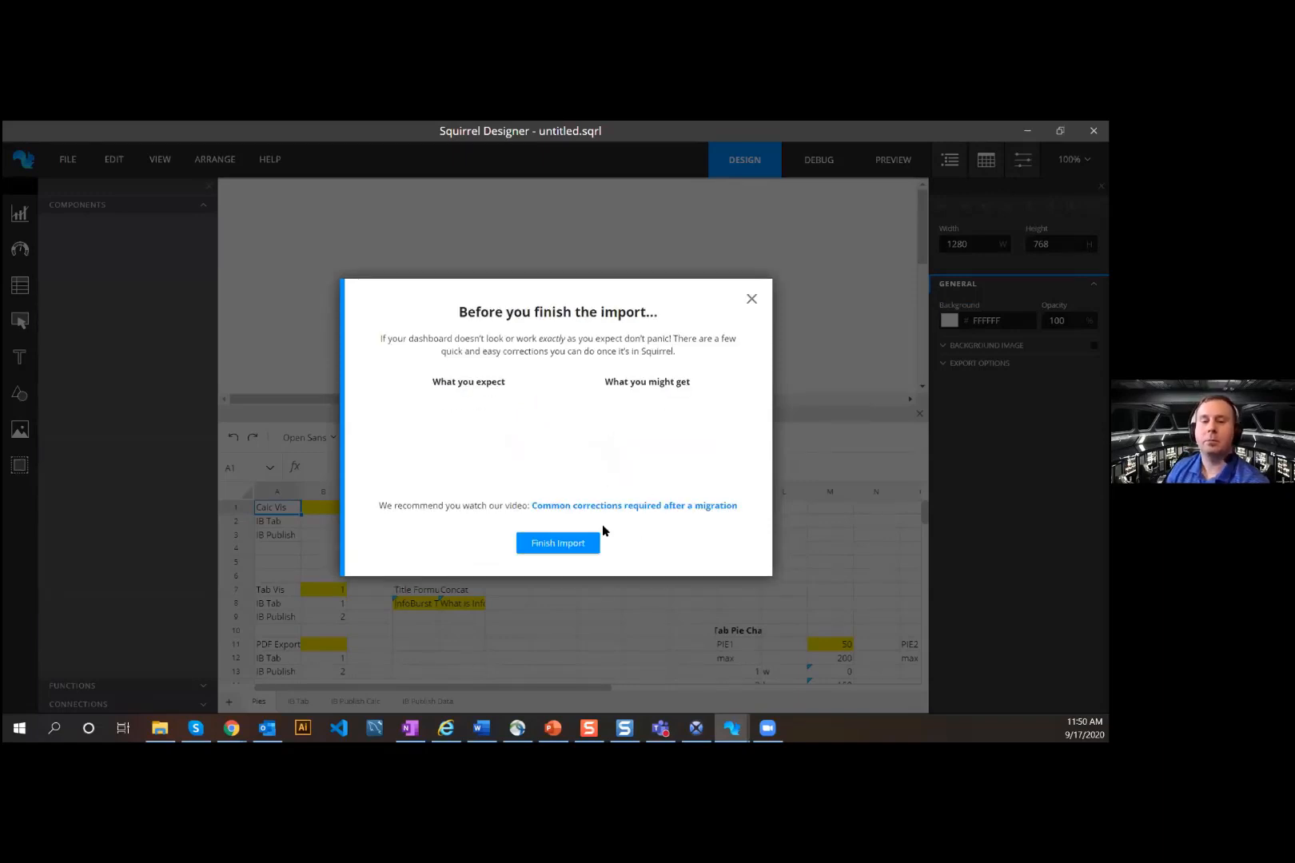
left_click(560, 546)
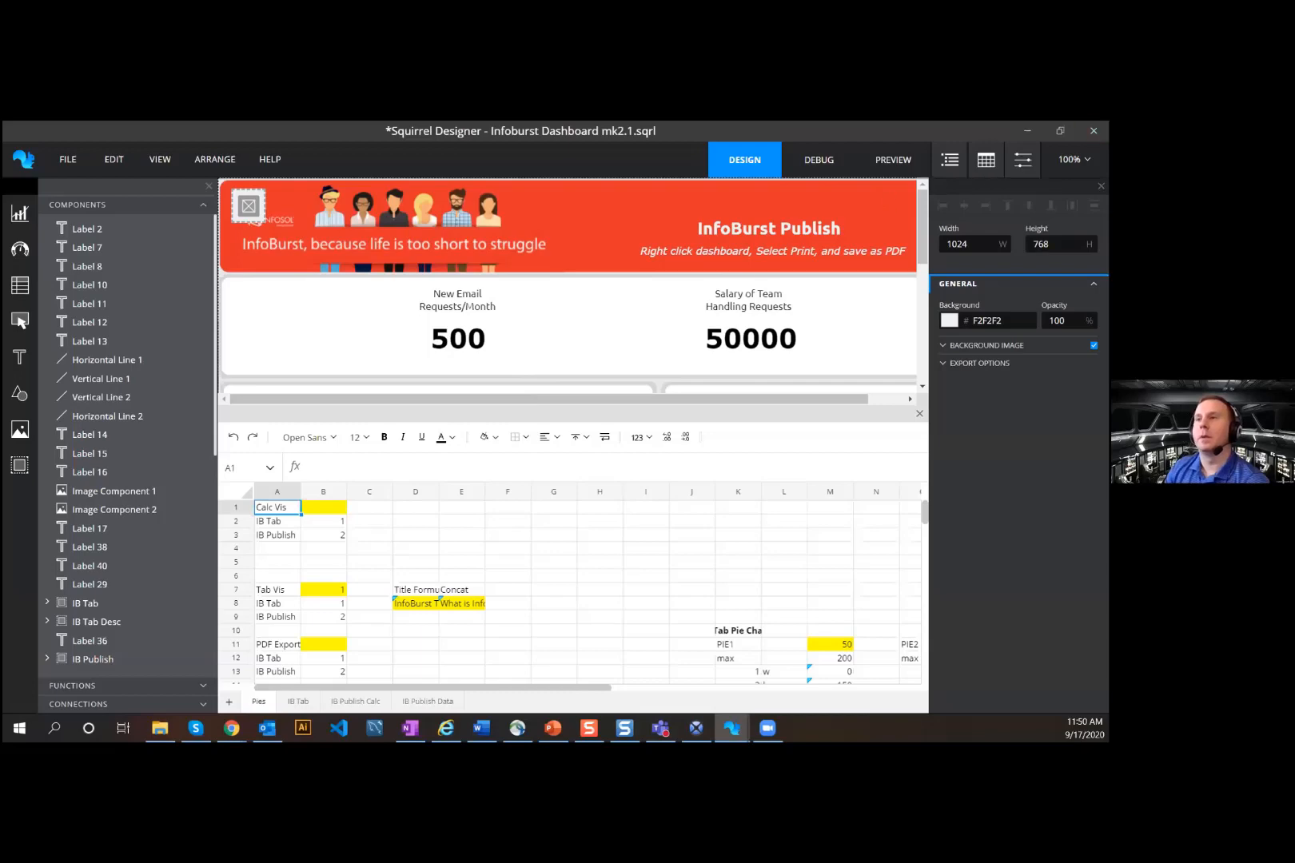
Step: Switch to Chrome, maximize the InfoBurst dashboard window, and test its sliders with 95 dashboards per month and 41 custom fields
key("alt+Tab")
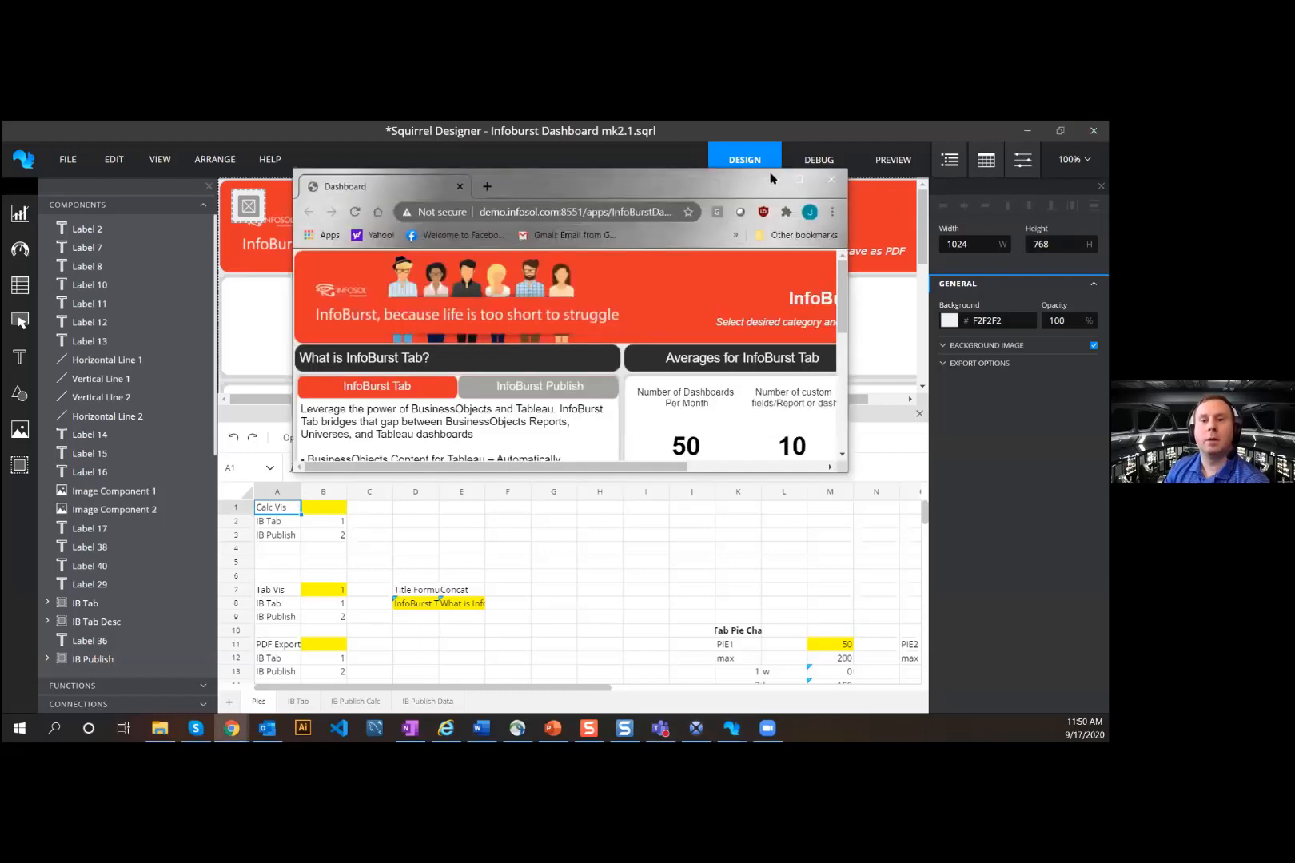
left_click(803, 183)
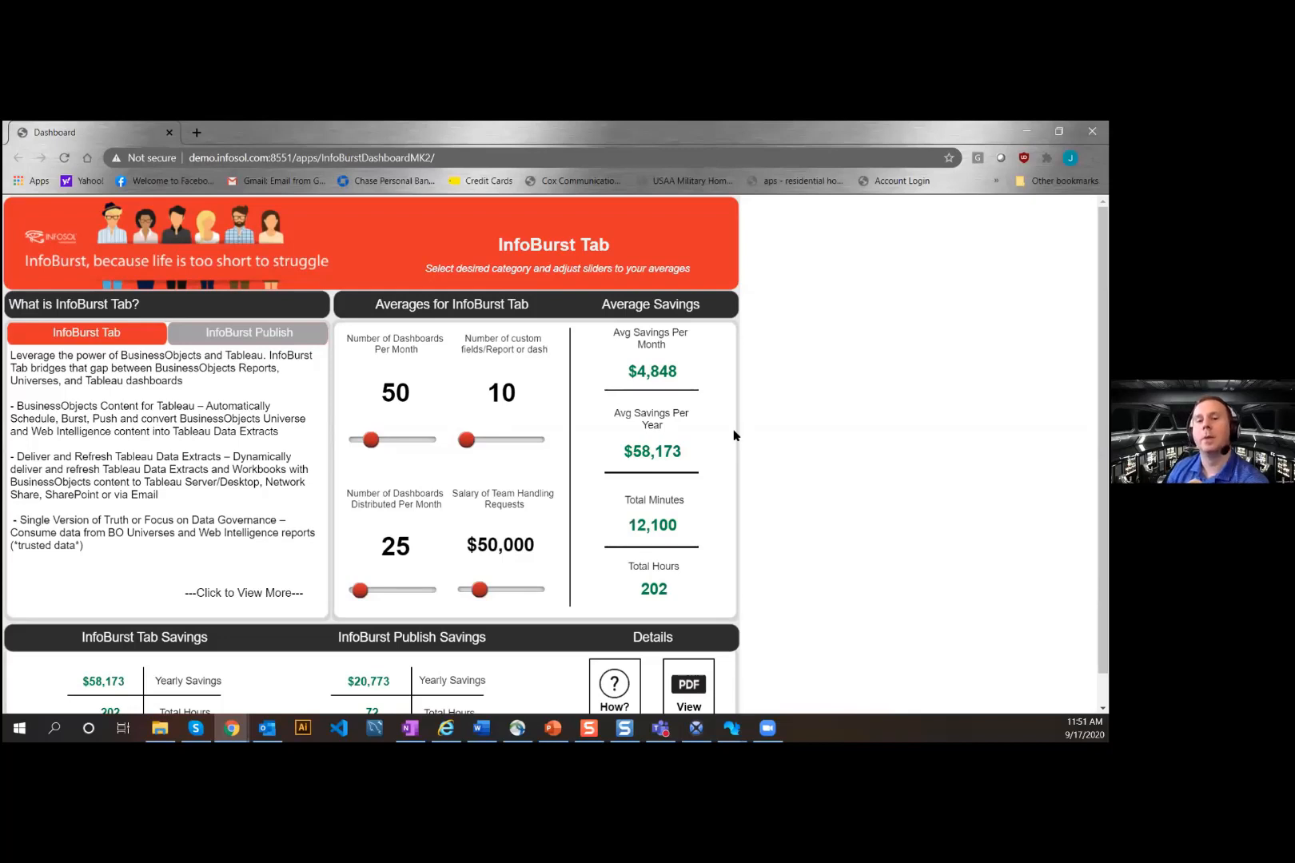
left_click(390, 439)
left_click_drag(472, 440, 492, 441)
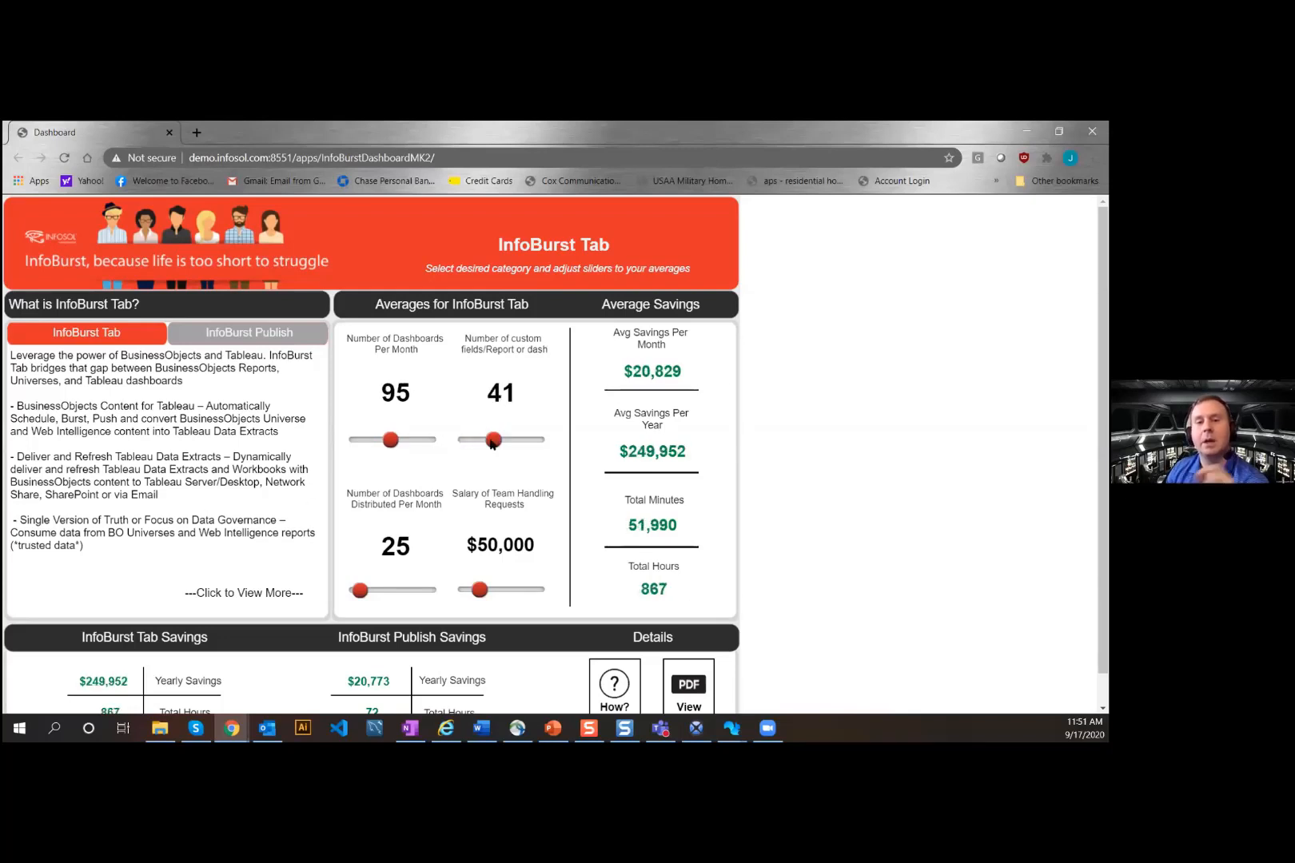
Step: Test the sliders with 98 dashboards distributed, 53 dashboards per month, 58 custom fields and a team salary of $89,670
left_click(392, 593)
left_click_drag(390, 440, 372, 440)
left_click_drag(494, 440, 496, 438)
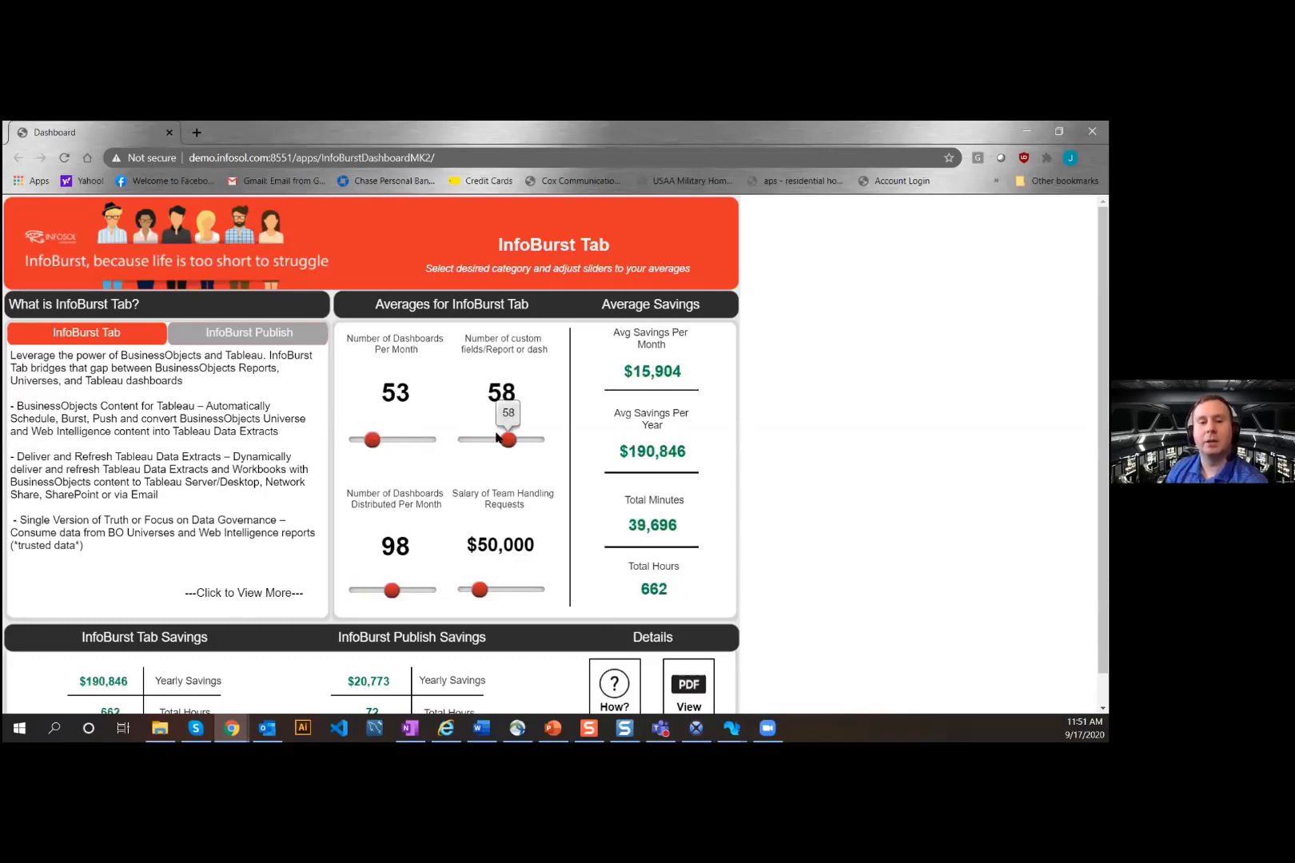
left_click_drag(482, 592, 509, 594)
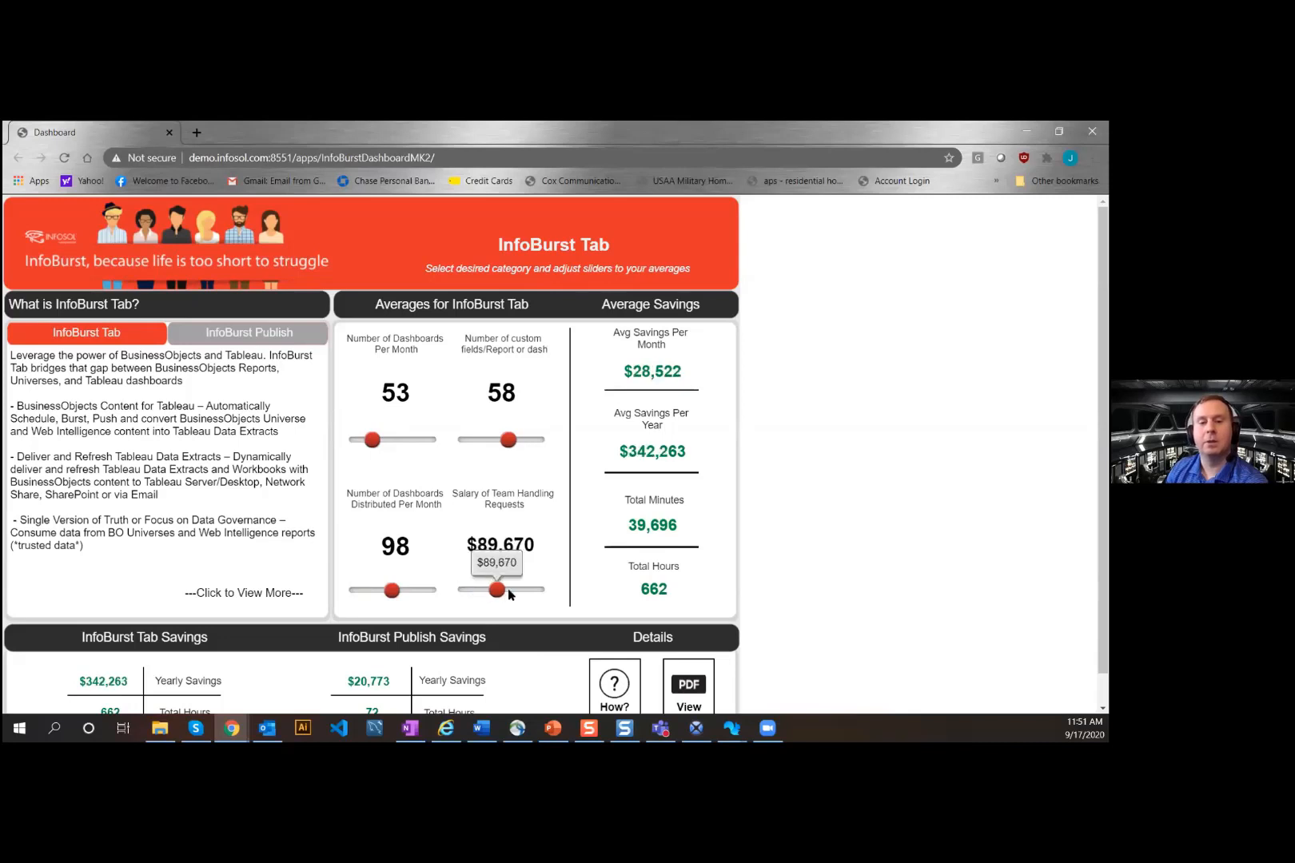
Step: Open and close the InfoBurst Tab calculation details, and do the same with its printable PDF view
scroll(512, 599, "down", 1)
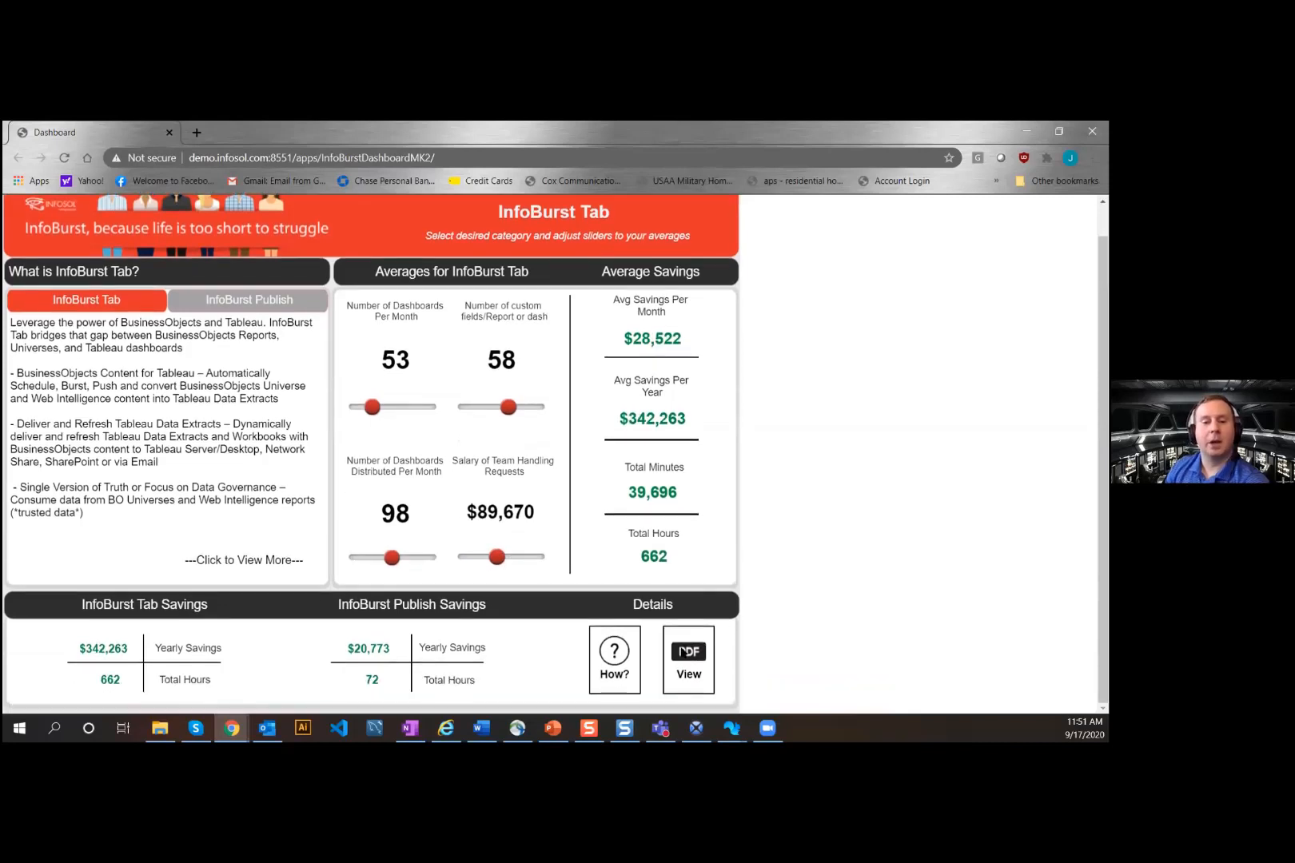
left_click(615, 654)
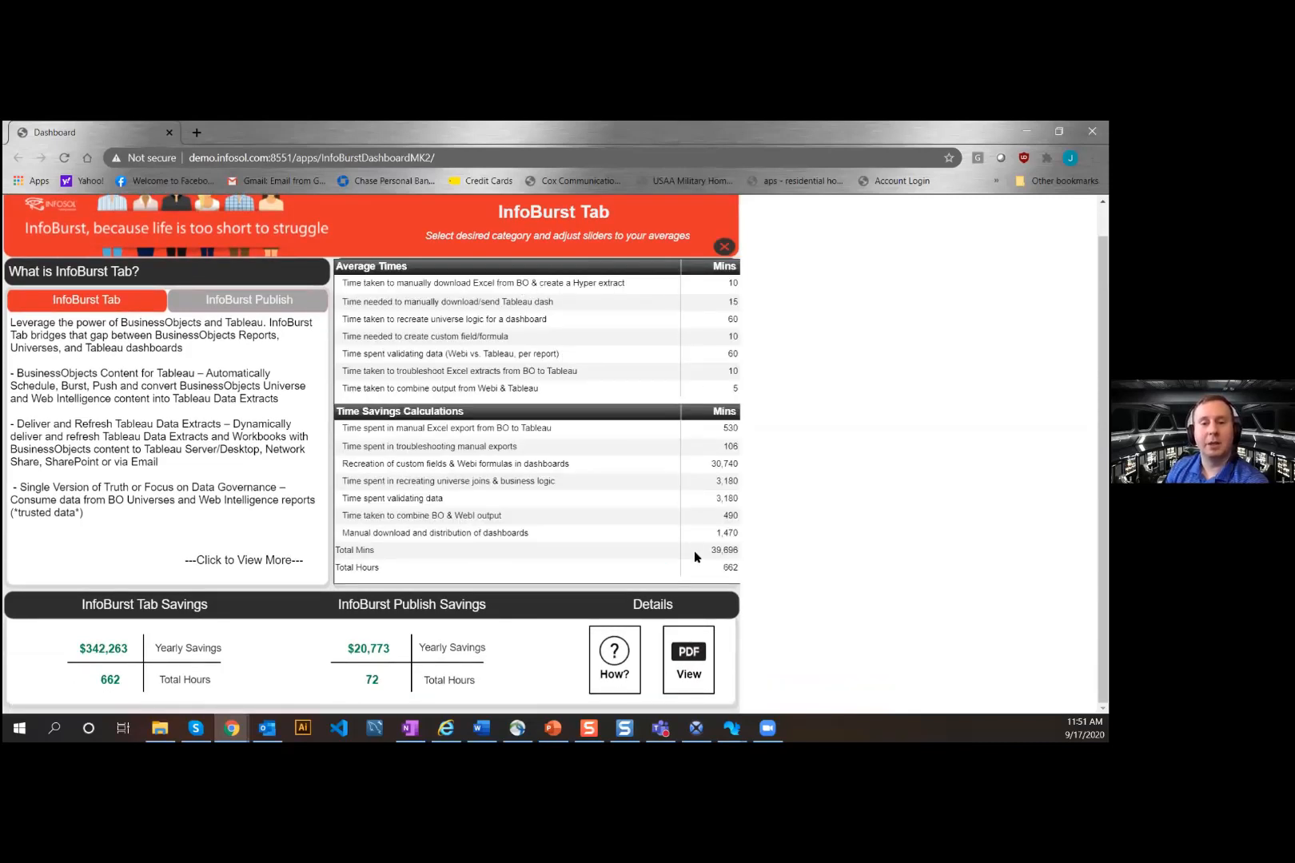
left_click(722, 247)
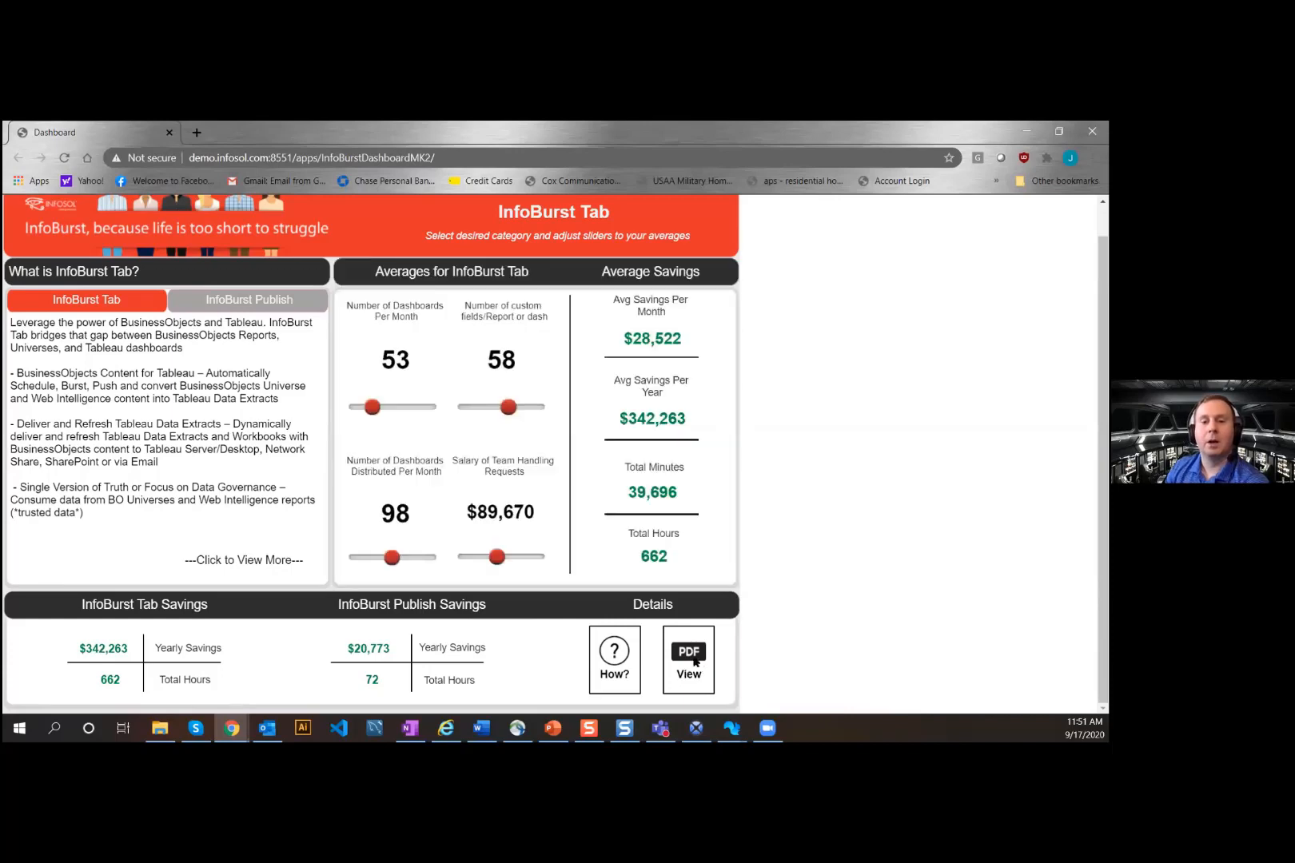
left_click(692, 657)
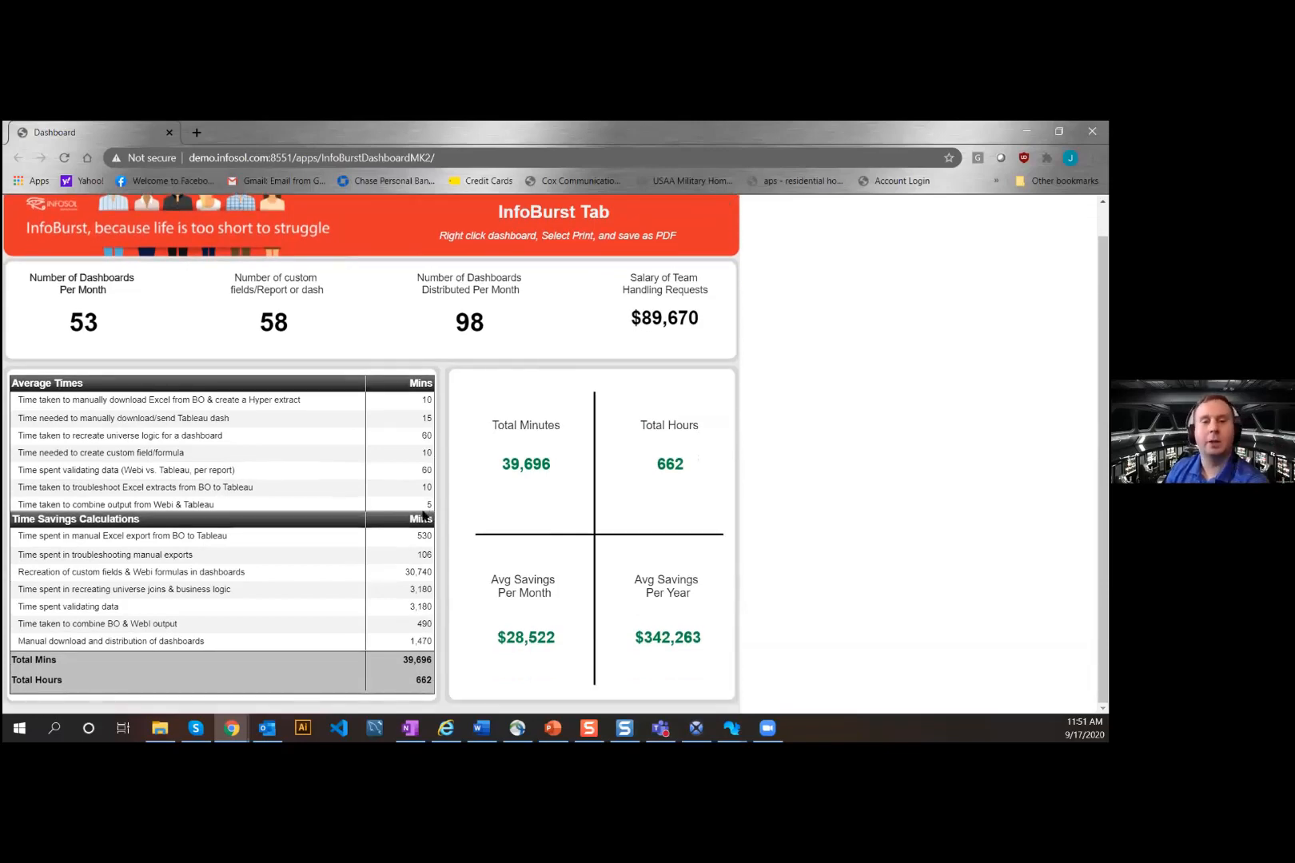
scroll(448, 517, "up", 1)
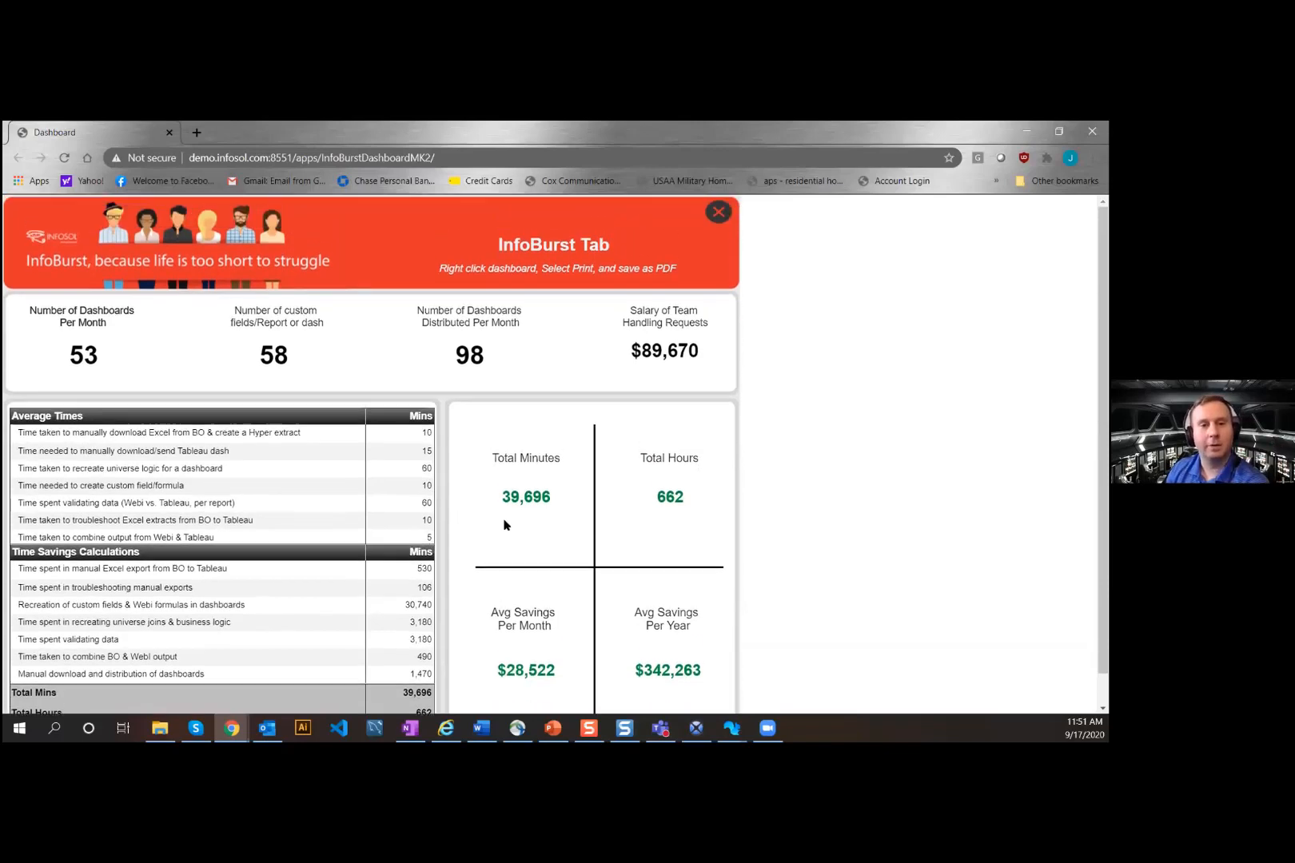
left_click(713, 215)
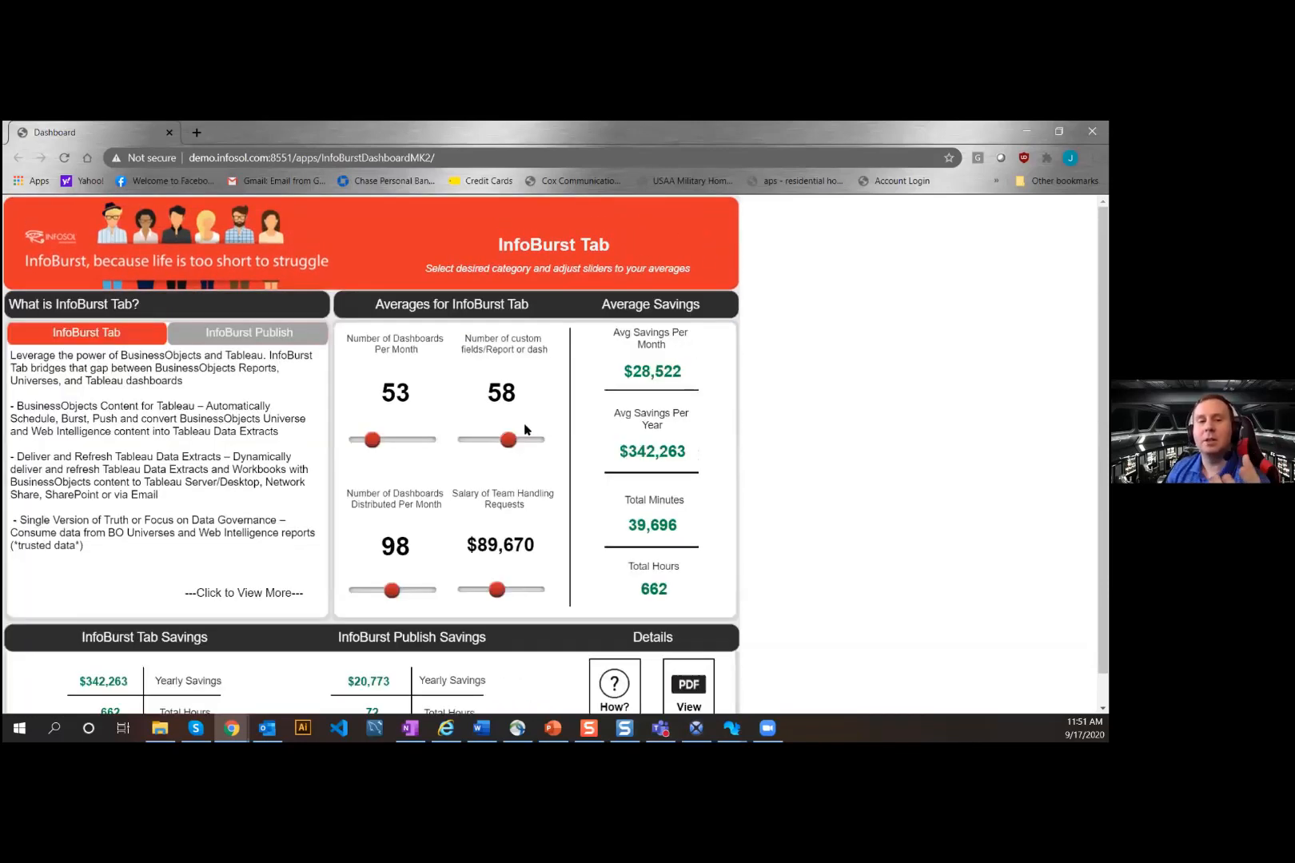
left_click(265, 339)
Step: Switch to the Squirrel Designer window with Infoburst Dashboard mk2.1 and enlarge its spreadsheet area
left_click(731, 729)
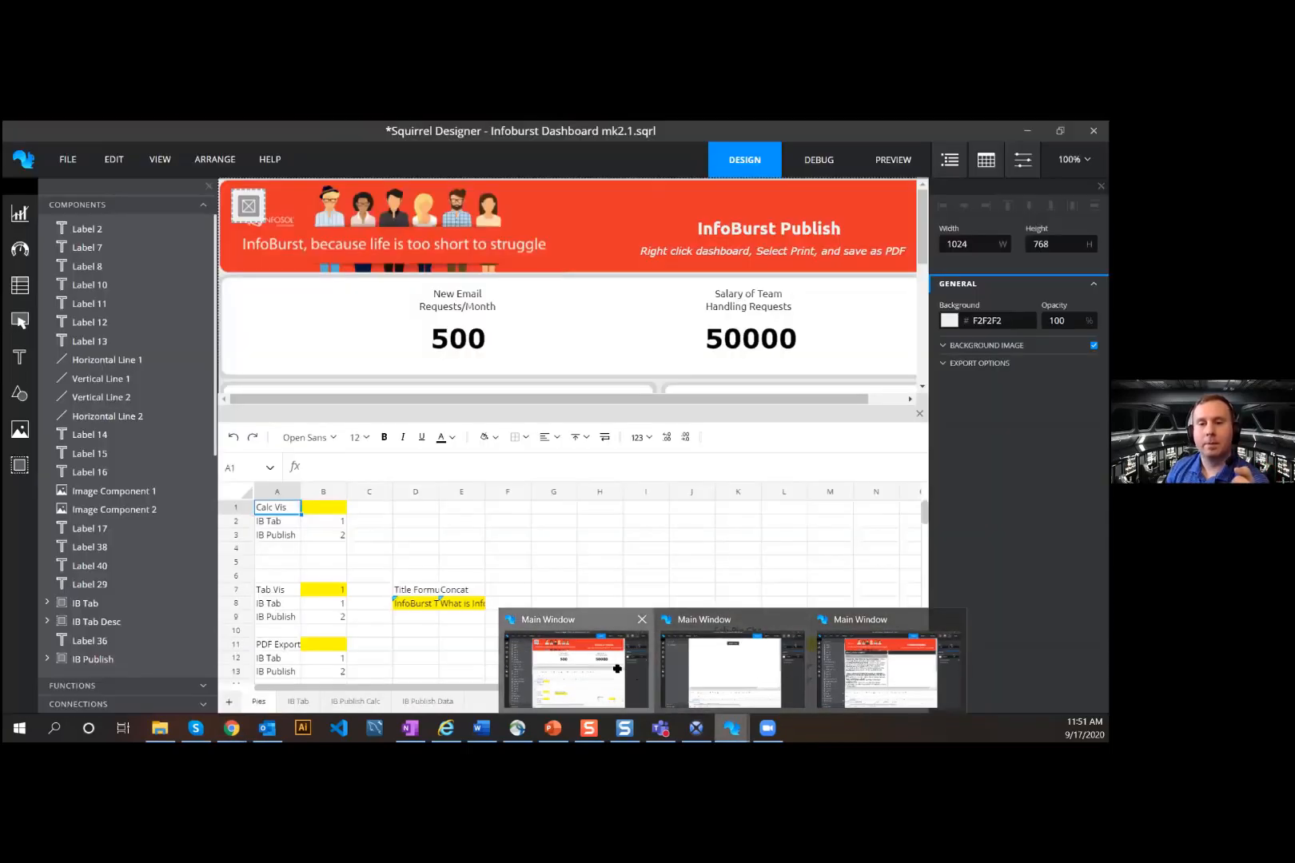
left_click(829, 674)
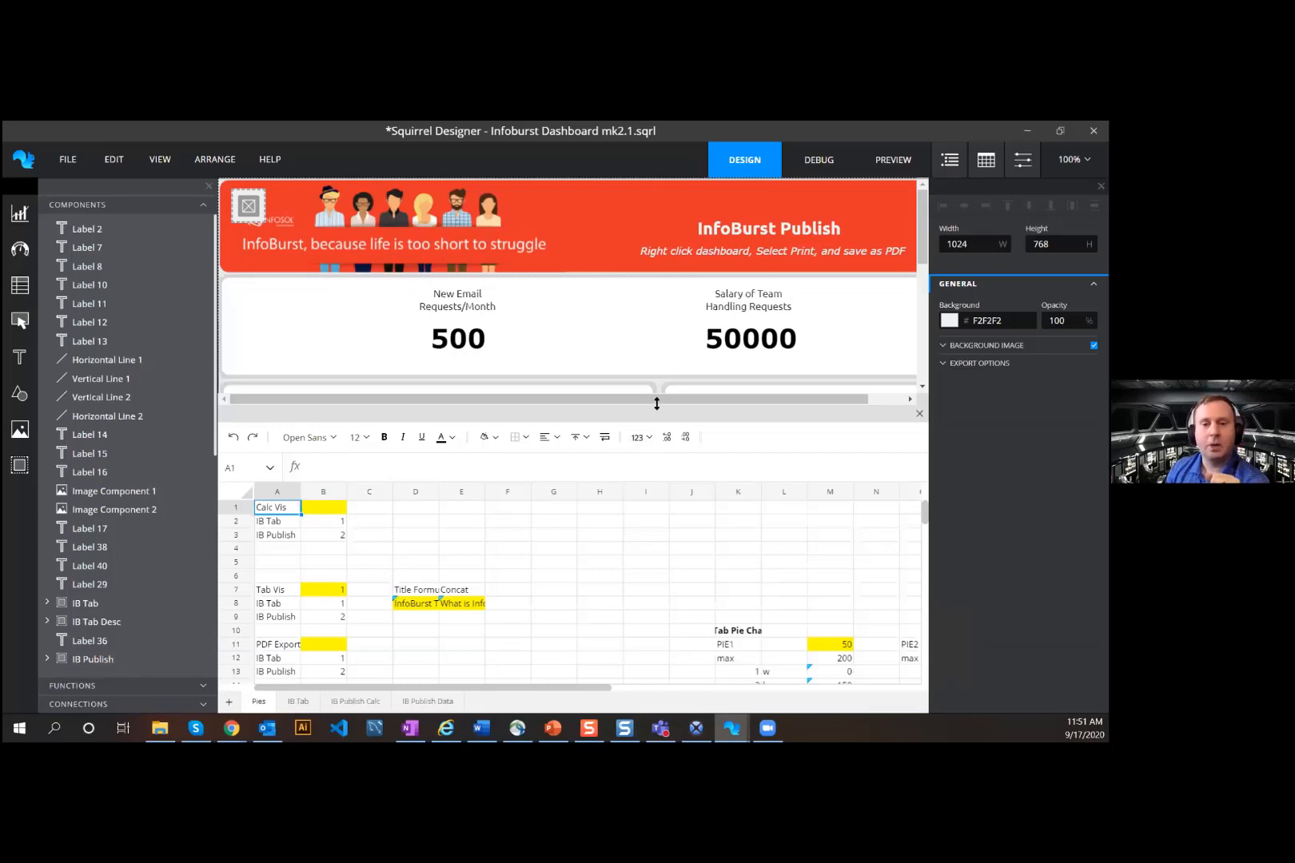
left_click_drag(656, 406, 654, 356)
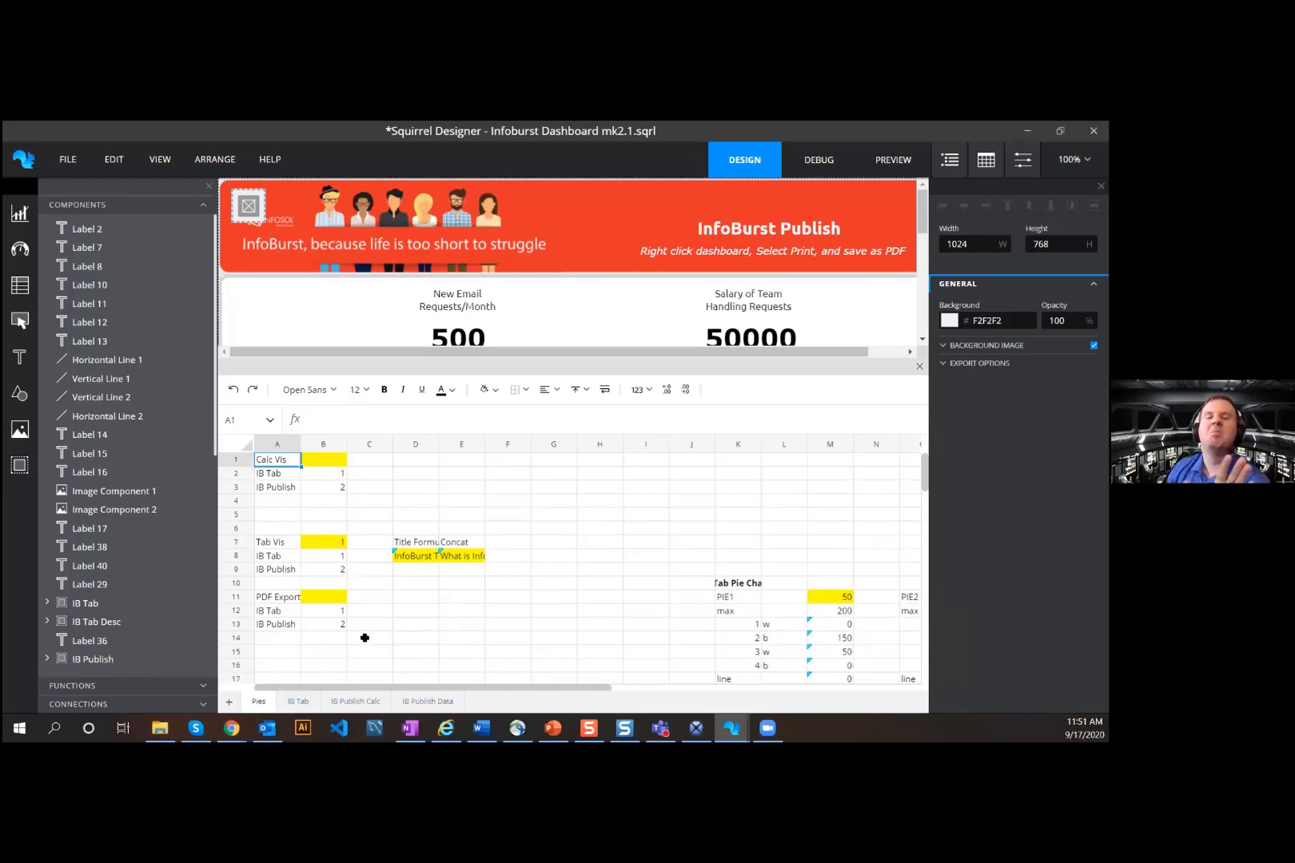
Step: Inspect the converted formulas on the IB Tab sheet, including cells E3, E11, J4 and J6
left_click(302, 702)
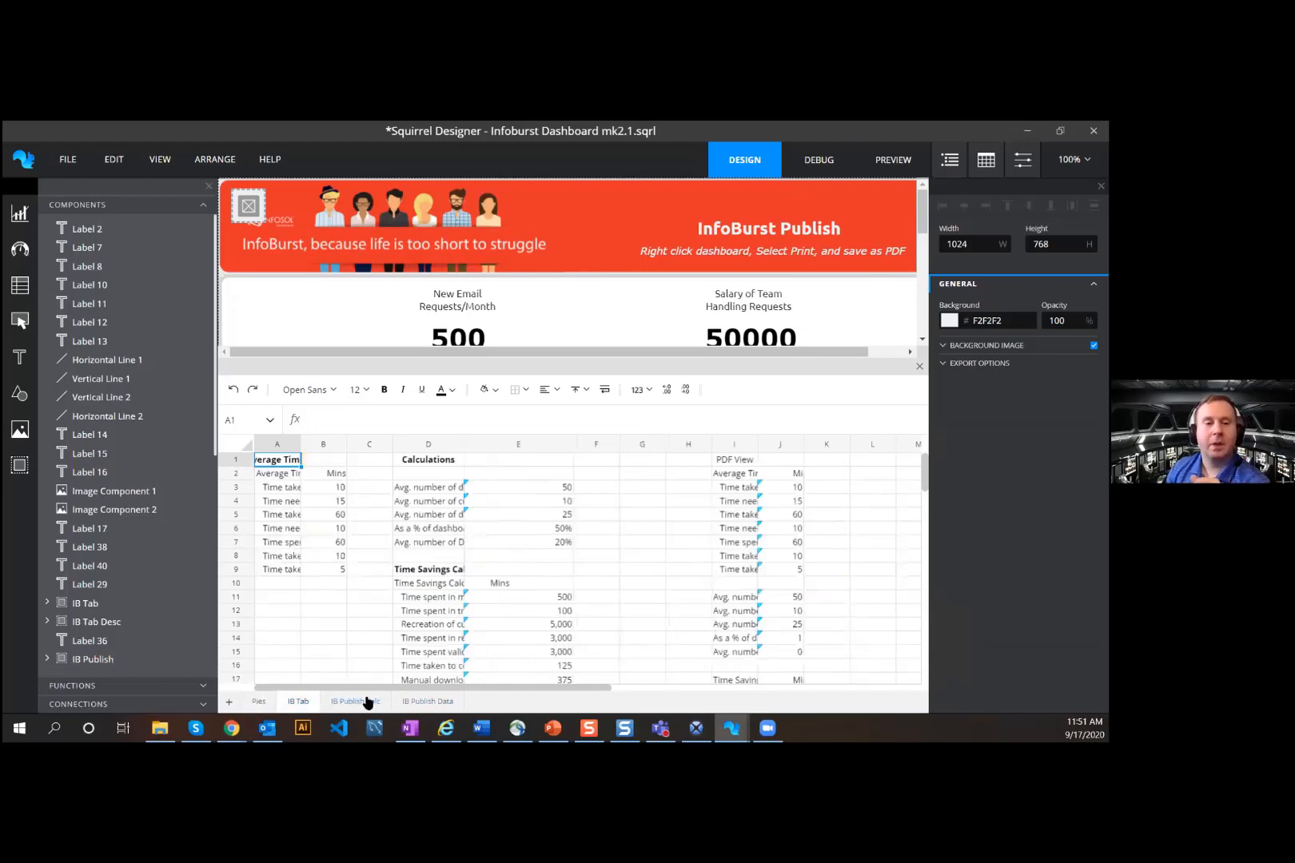
left_click(518, 486)
left_click(521, 597)
scroll(492, 570, "down", 1)
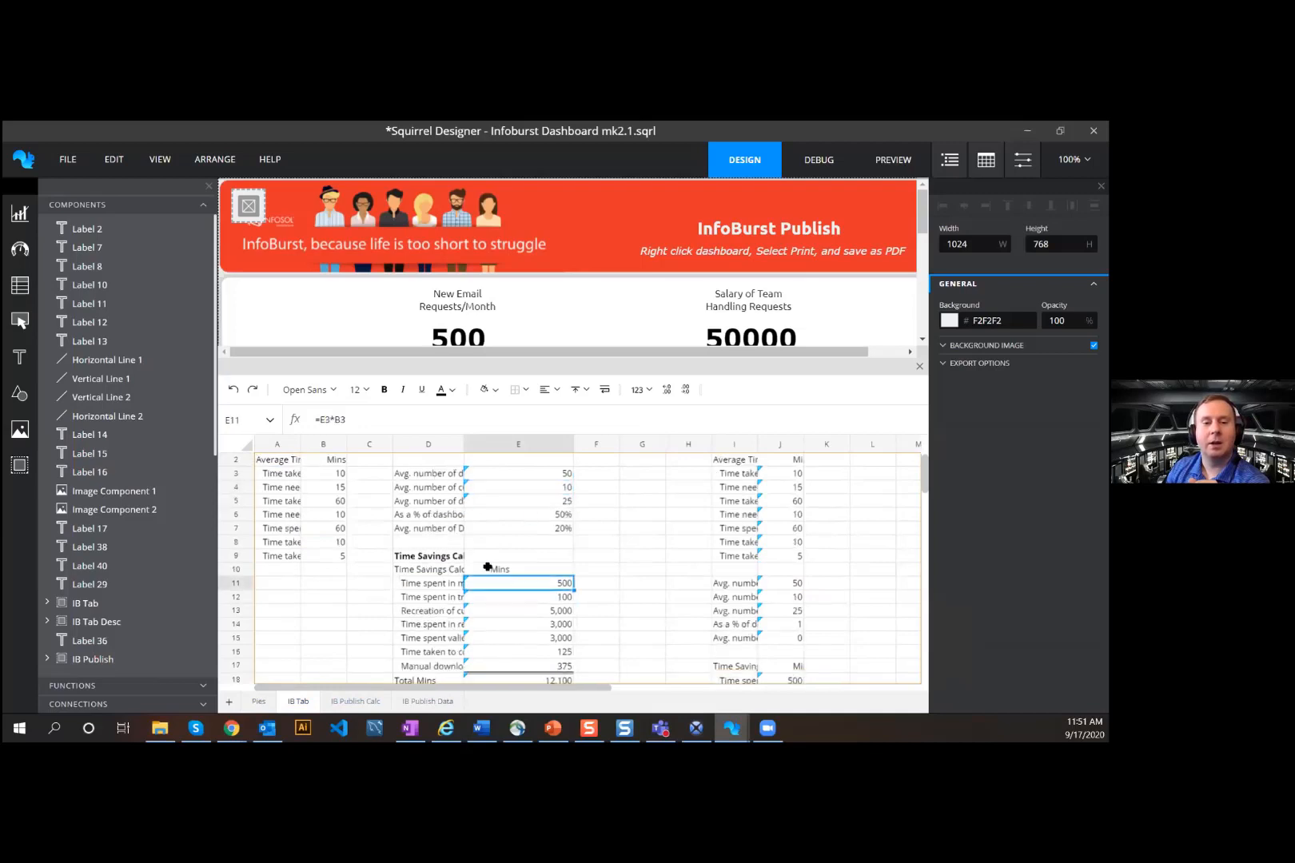
scroll(560, 534, "down", 1)
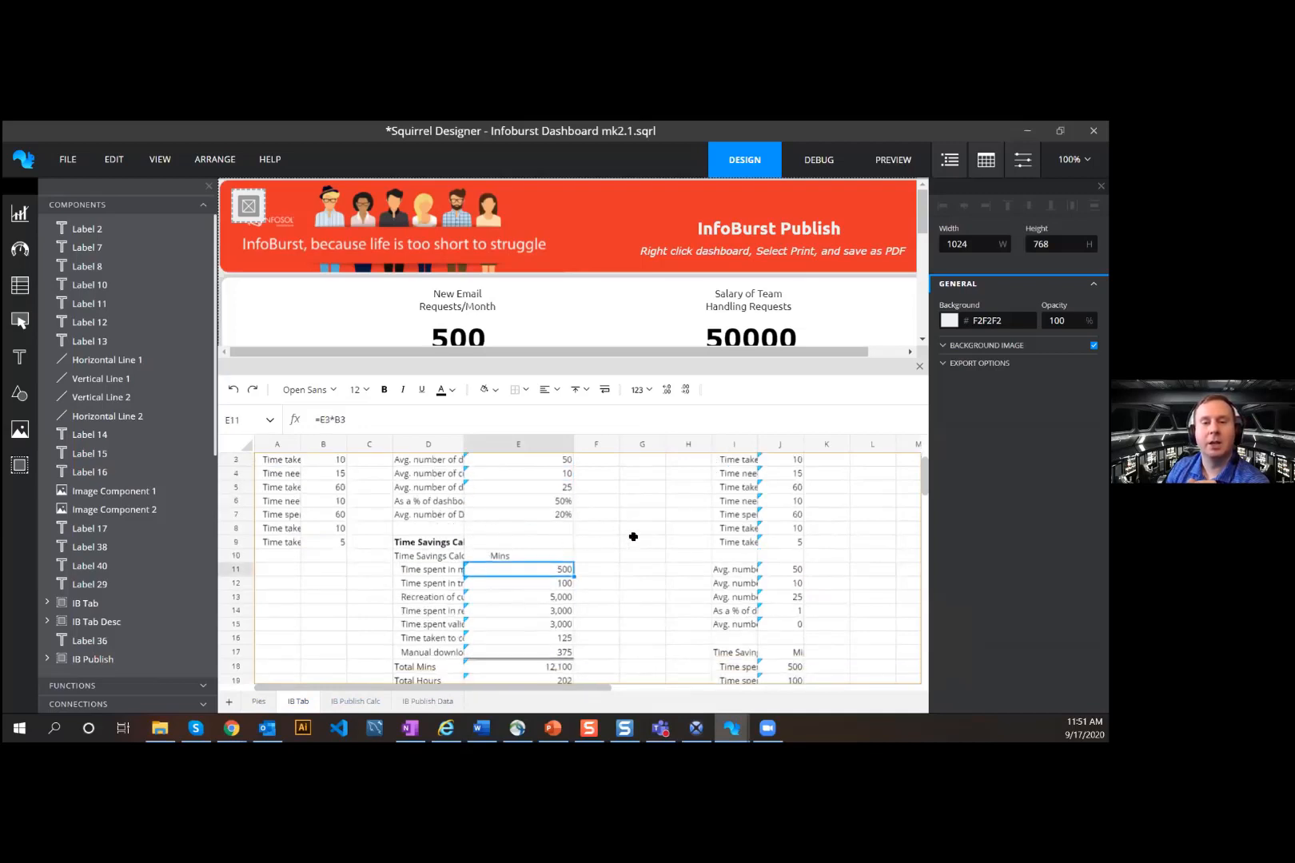
scroll(680, 527, "up", 2)
left_click(782, 500)
left_click(778, 530)
scroll(778, 534, "down", 1)
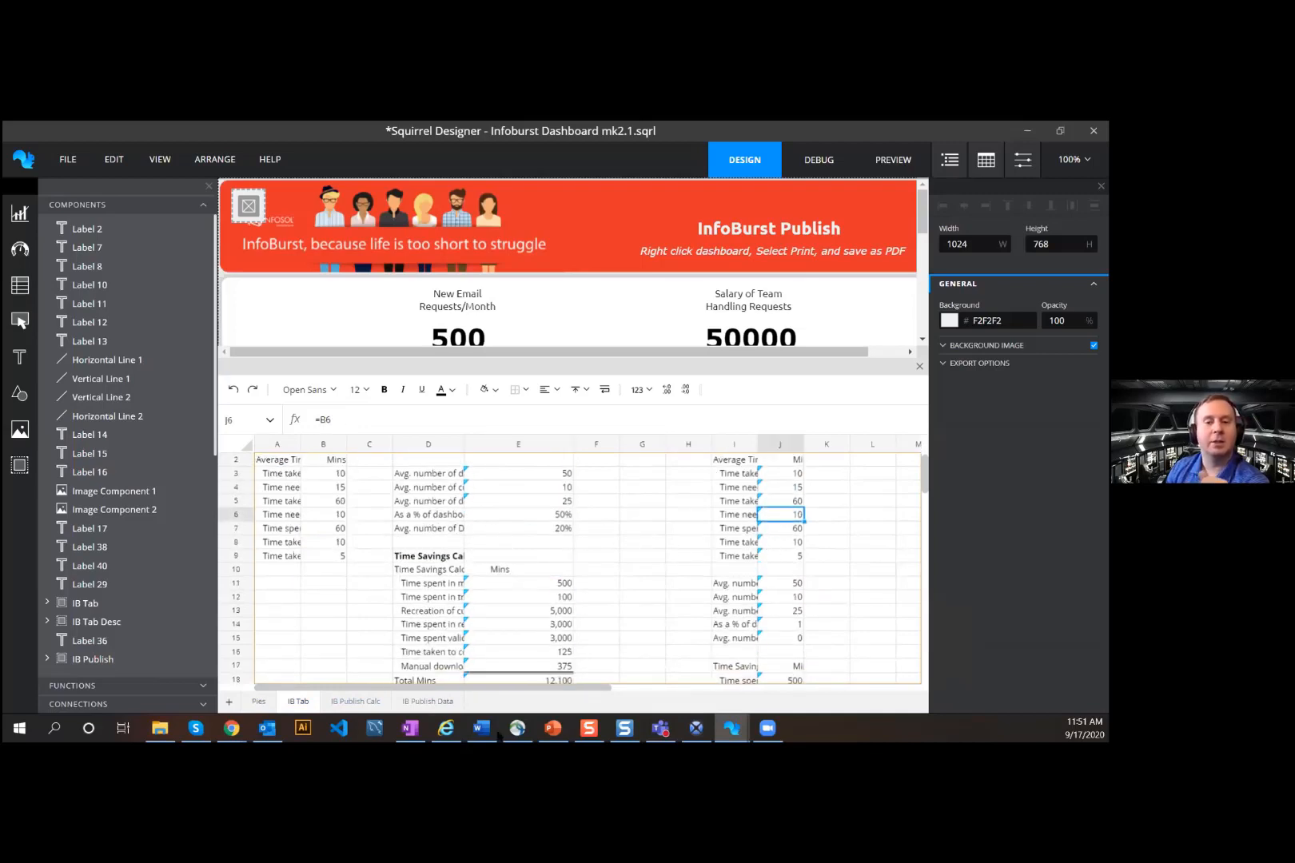
Step: Look through the IB Publish Calc and IB Publish Data sheets and return to the Pies sheet
left_click(347, 702)
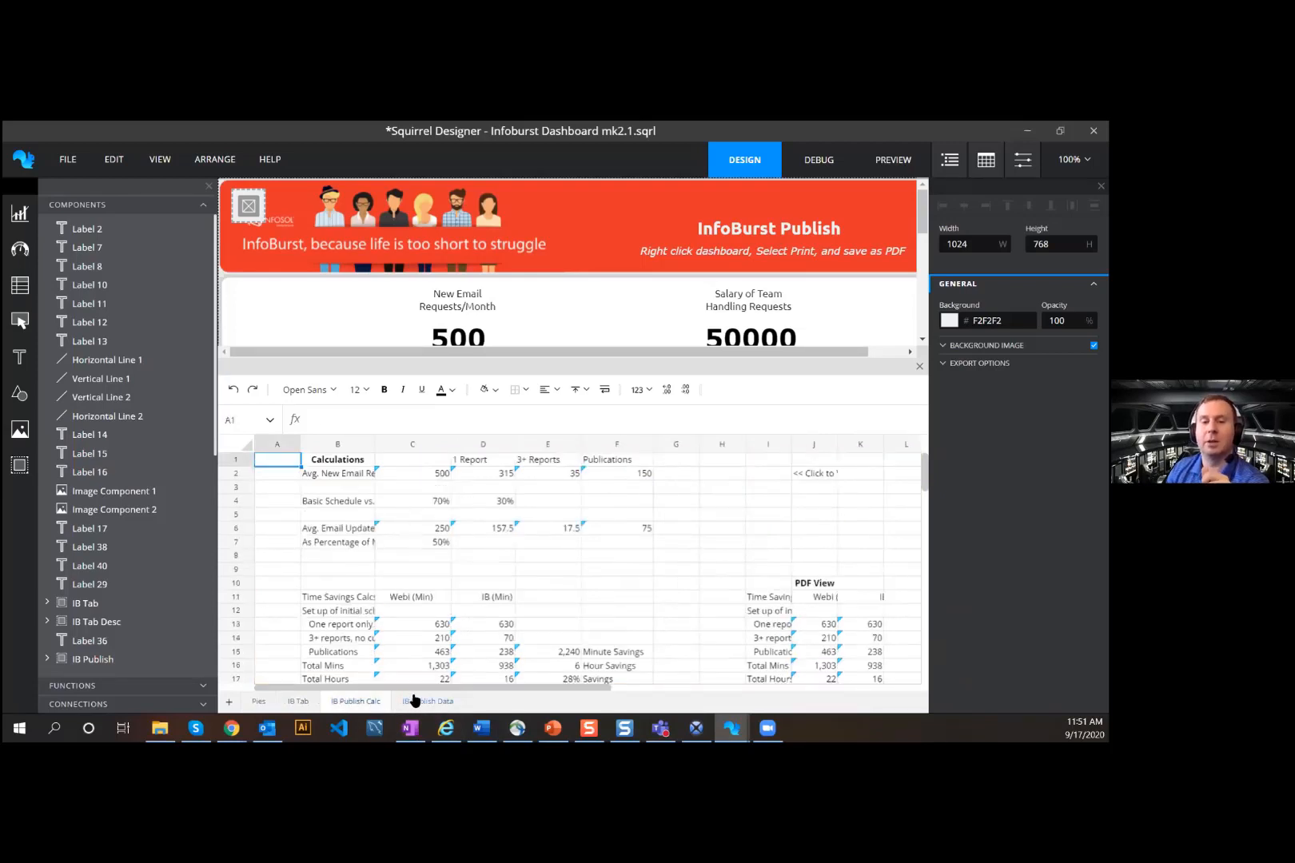
left_click(415, 700)
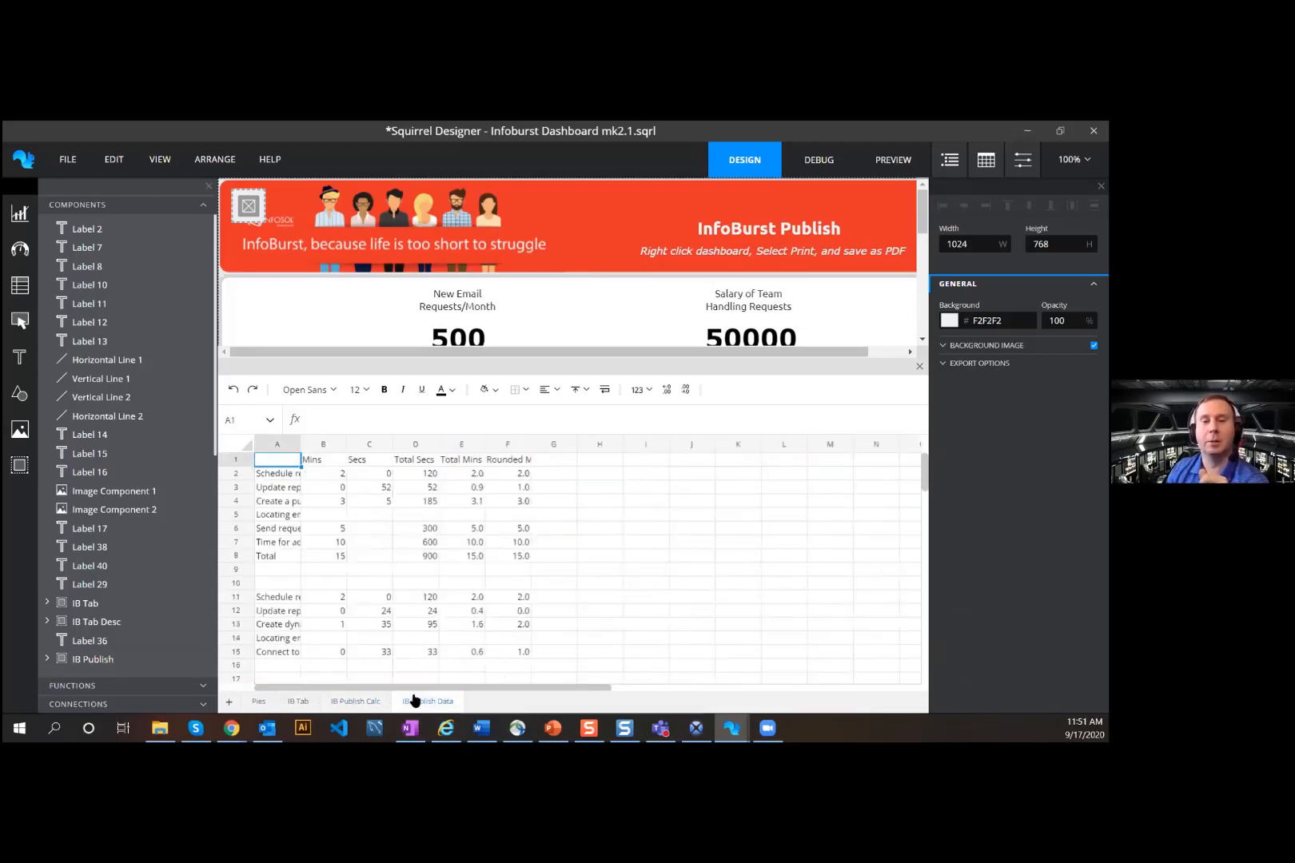
left_click(260, 701)
Step: Enlarge the dashboard canvas and examine the imported InfoBurst Publish tables, totals and savings labels
left_click_drag(521, 359, 538, 637)
scroll(583, 391, "down", 3)
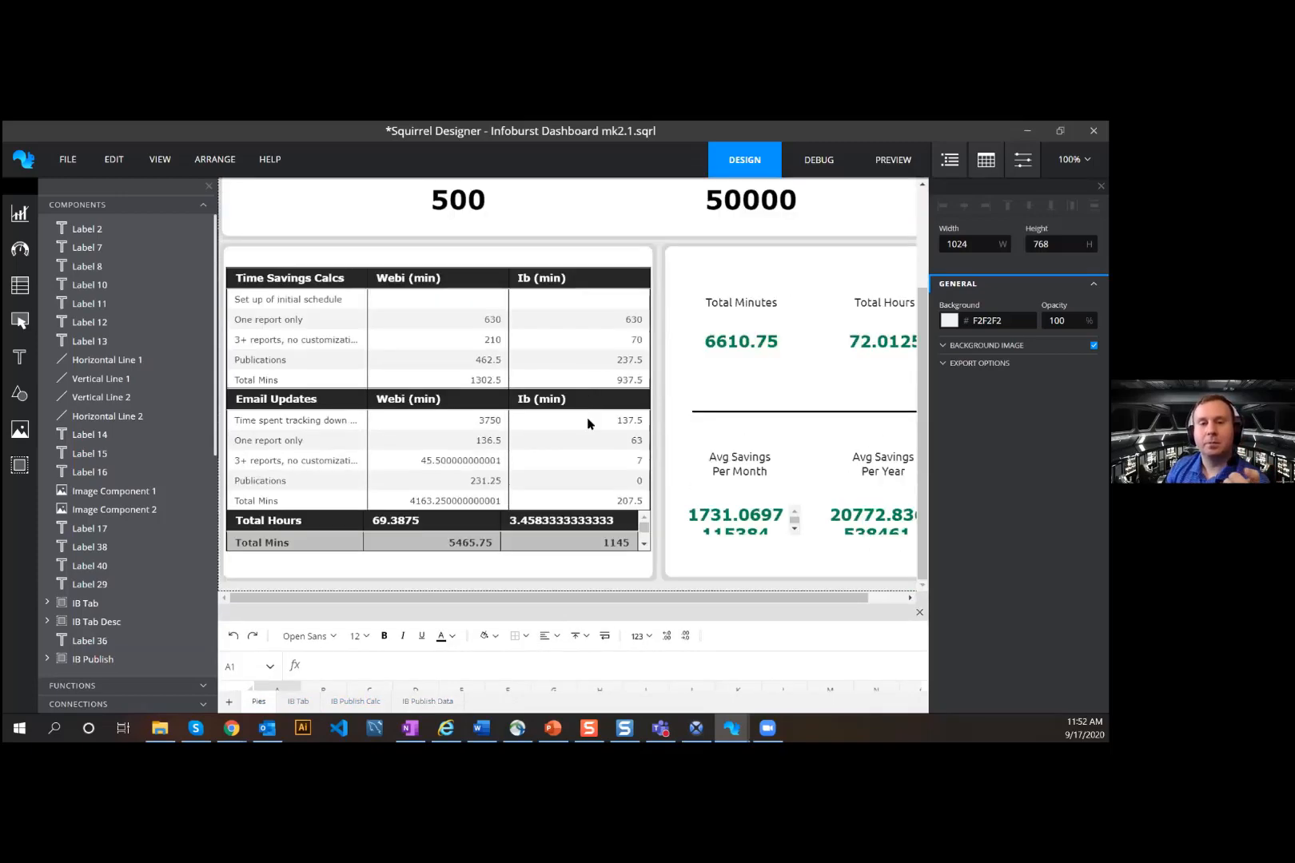
scroll(587, 476, "up", 3)
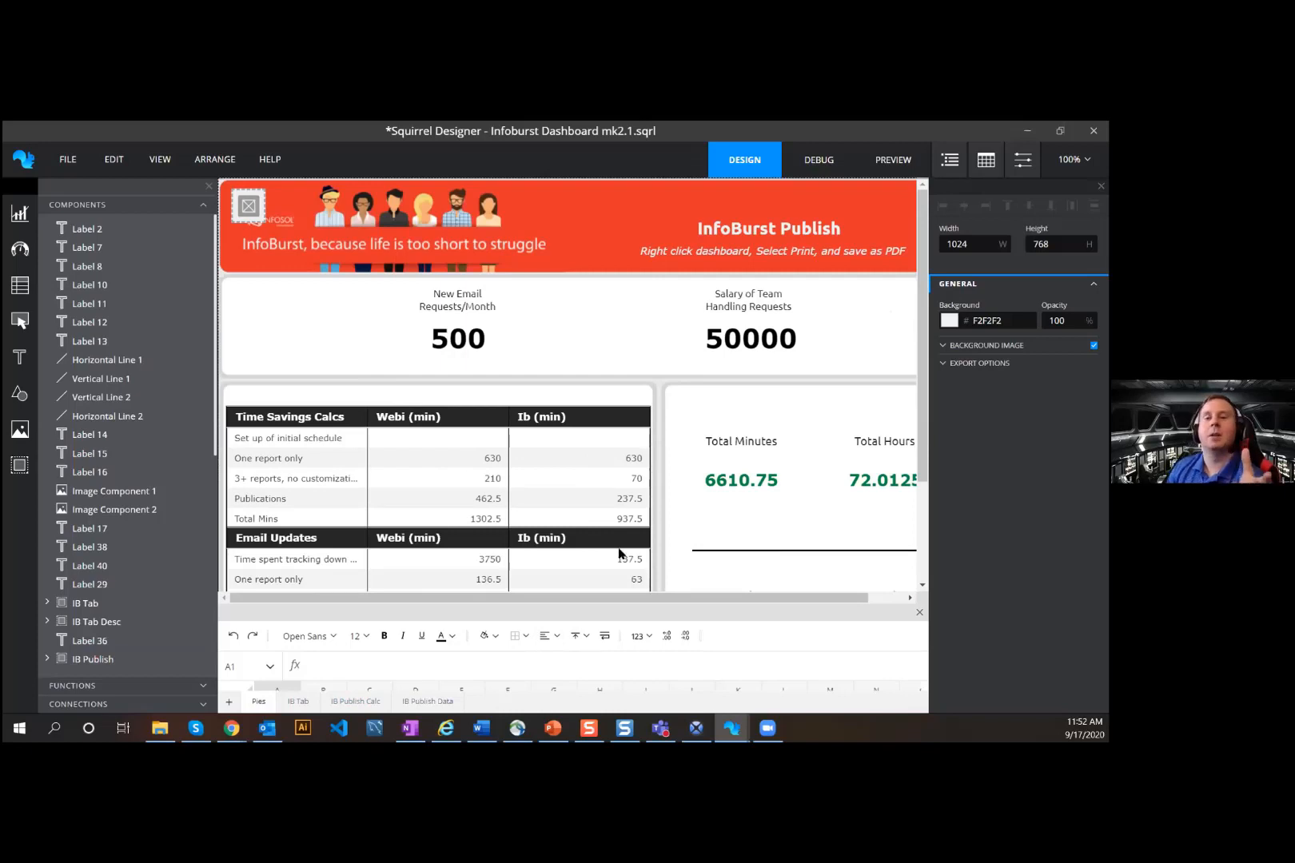
scroll(619, 547, "down", 2)
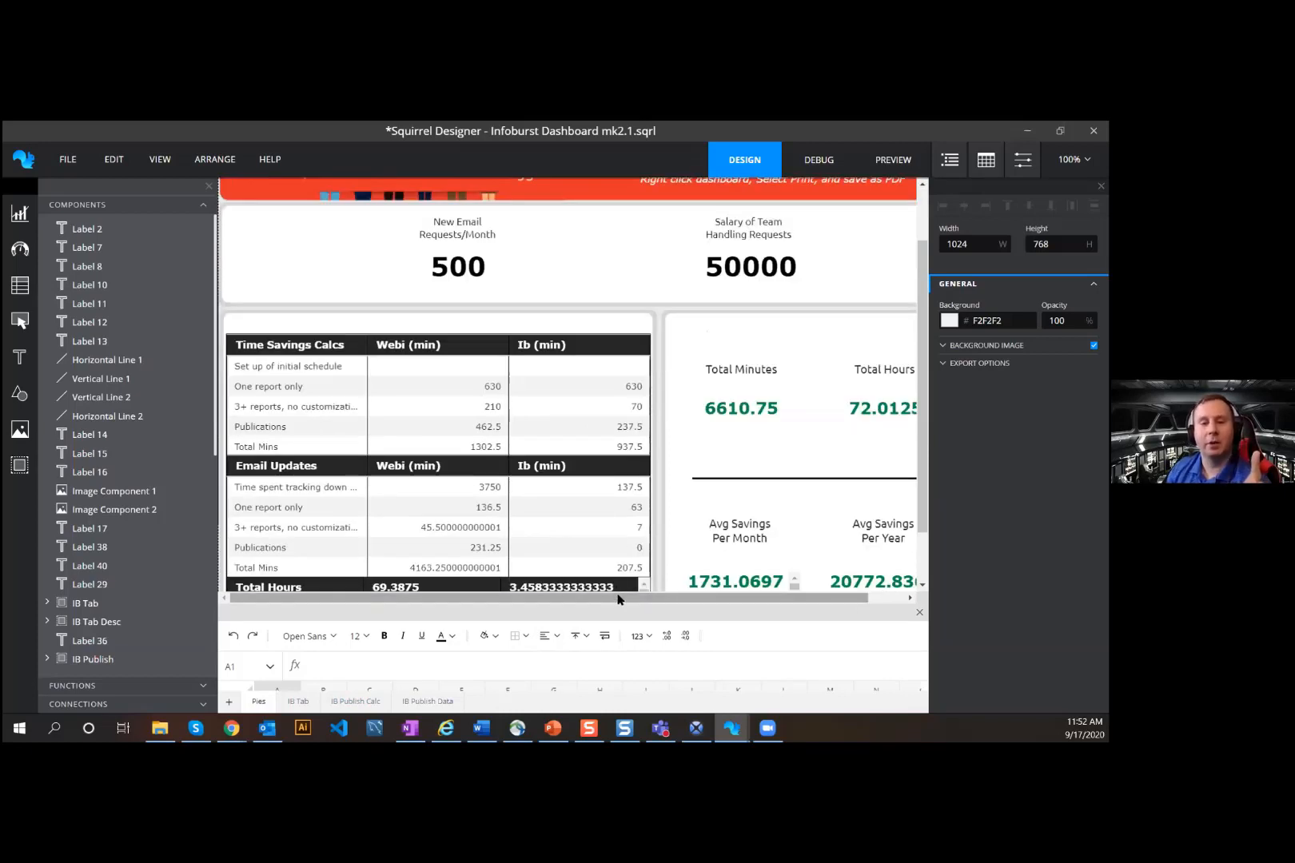
left_click_drag(616, 597, 750, 584)
scroll(740, 479, "up", 2)
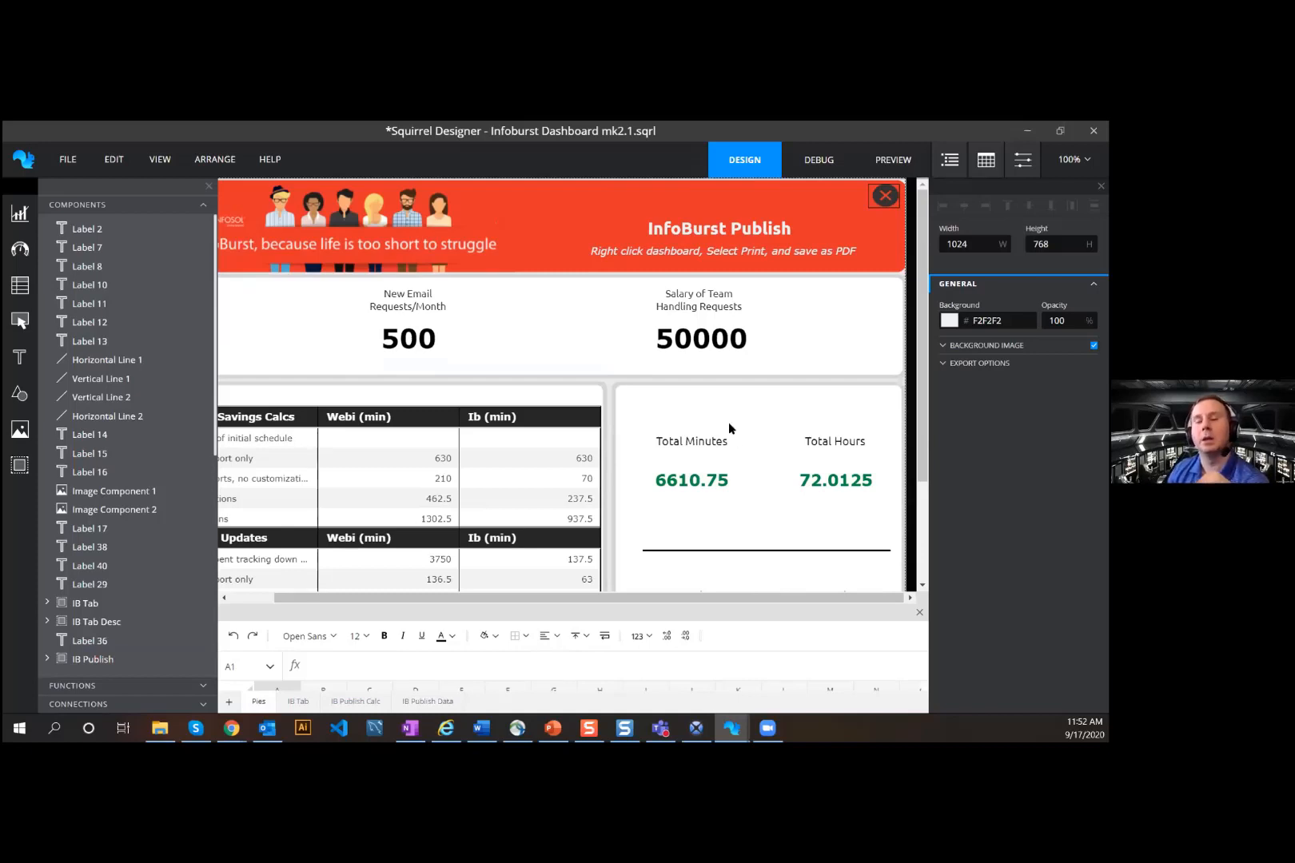
Step: Set the number format of the New Email Requests/Month value label to Number
left_click(691, 336)
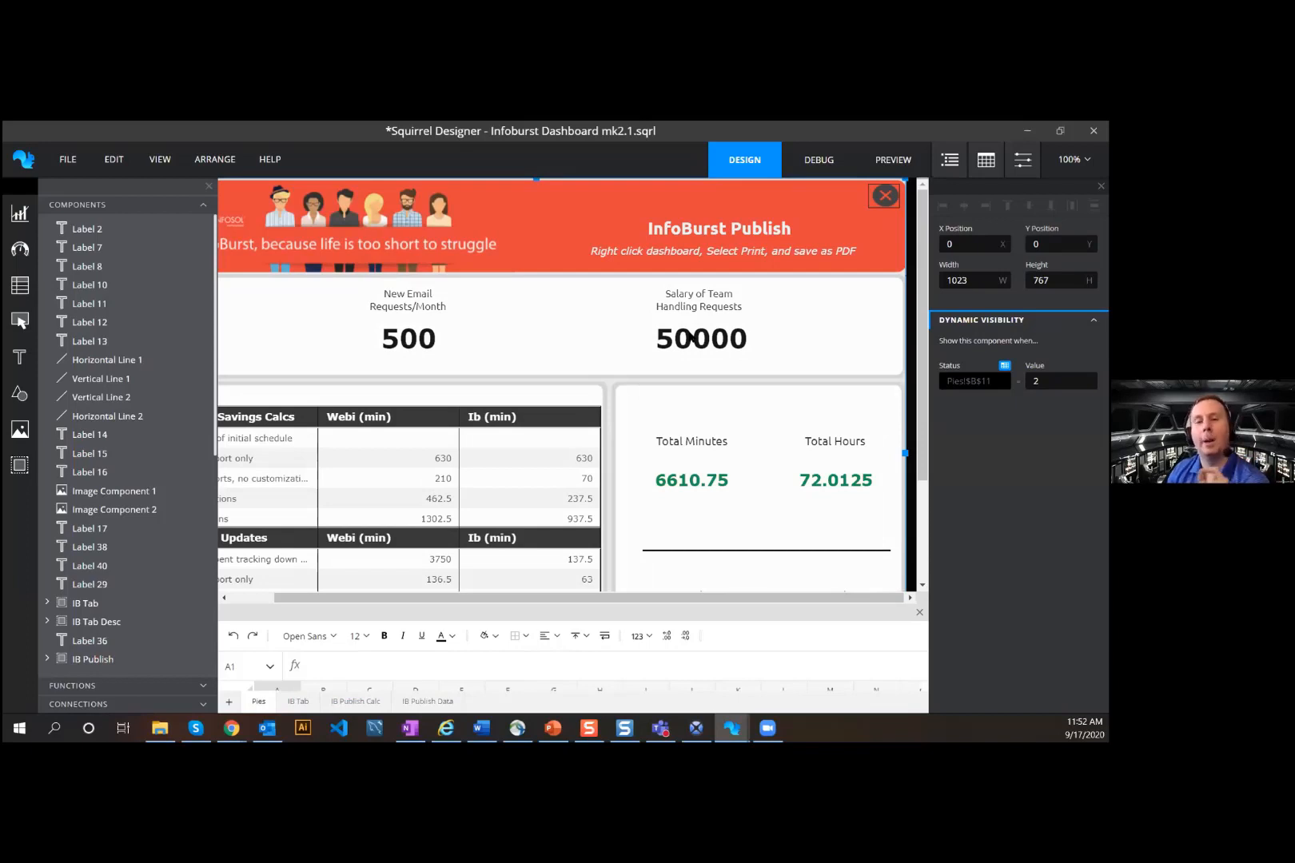
left_click(88, 321)
left_click(428, 342)
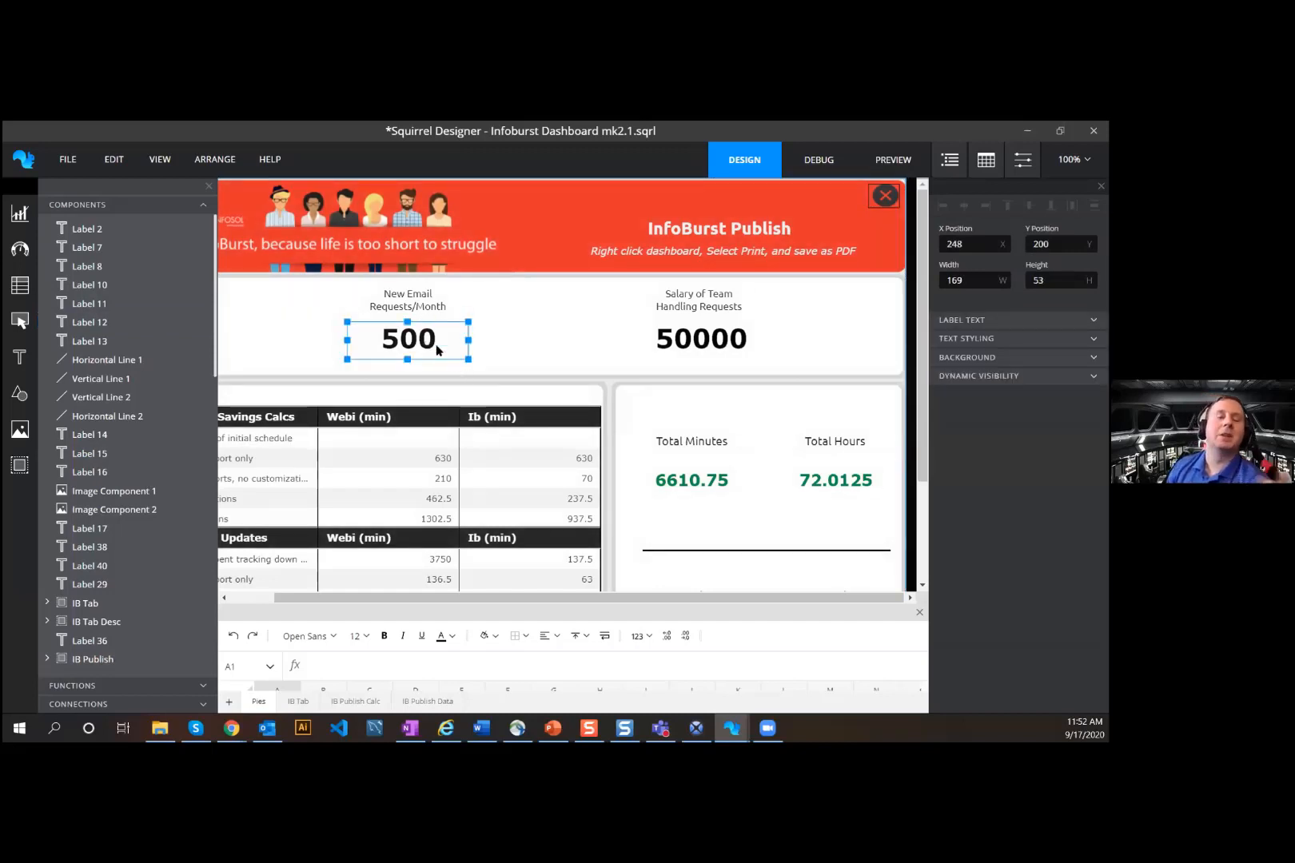
left_click(1011, 345)
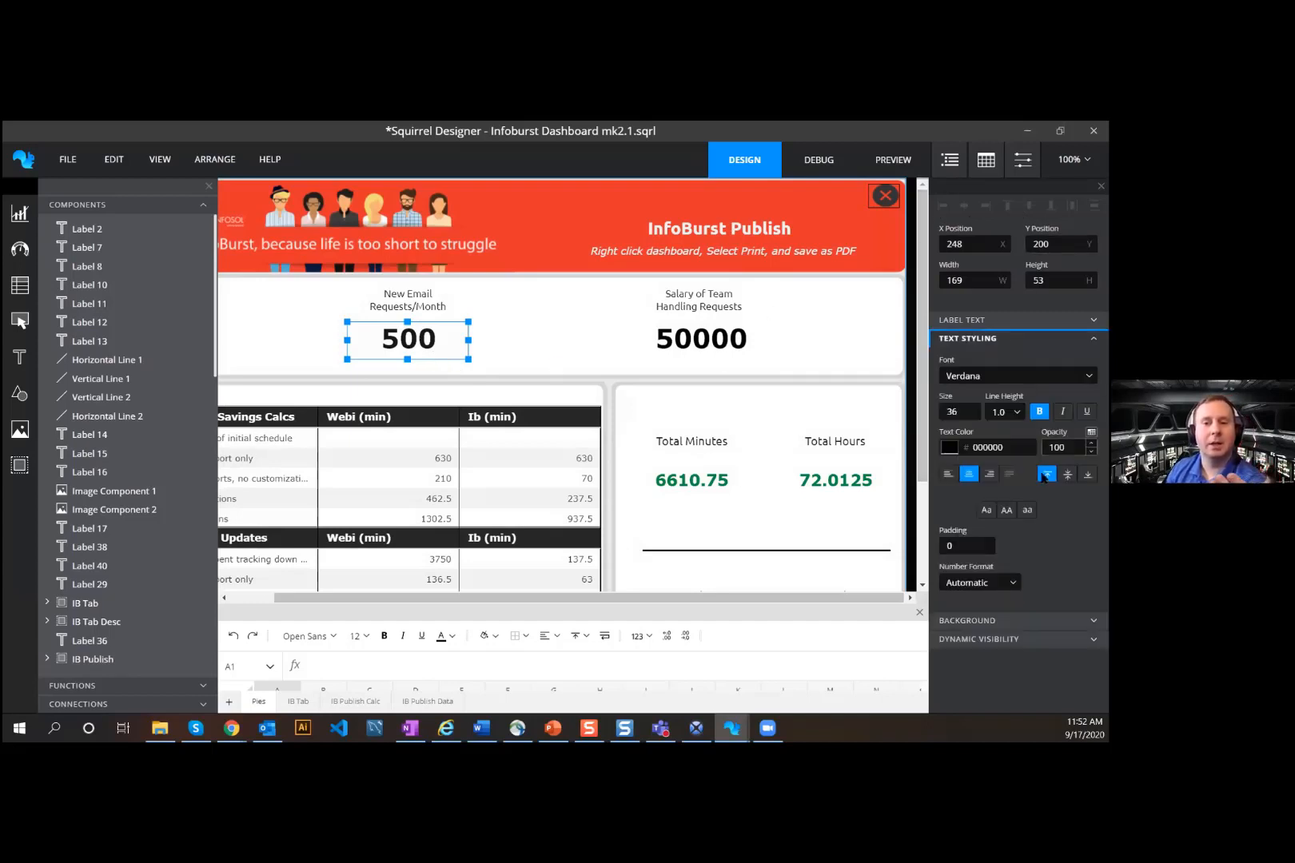
left_click(991, 588)
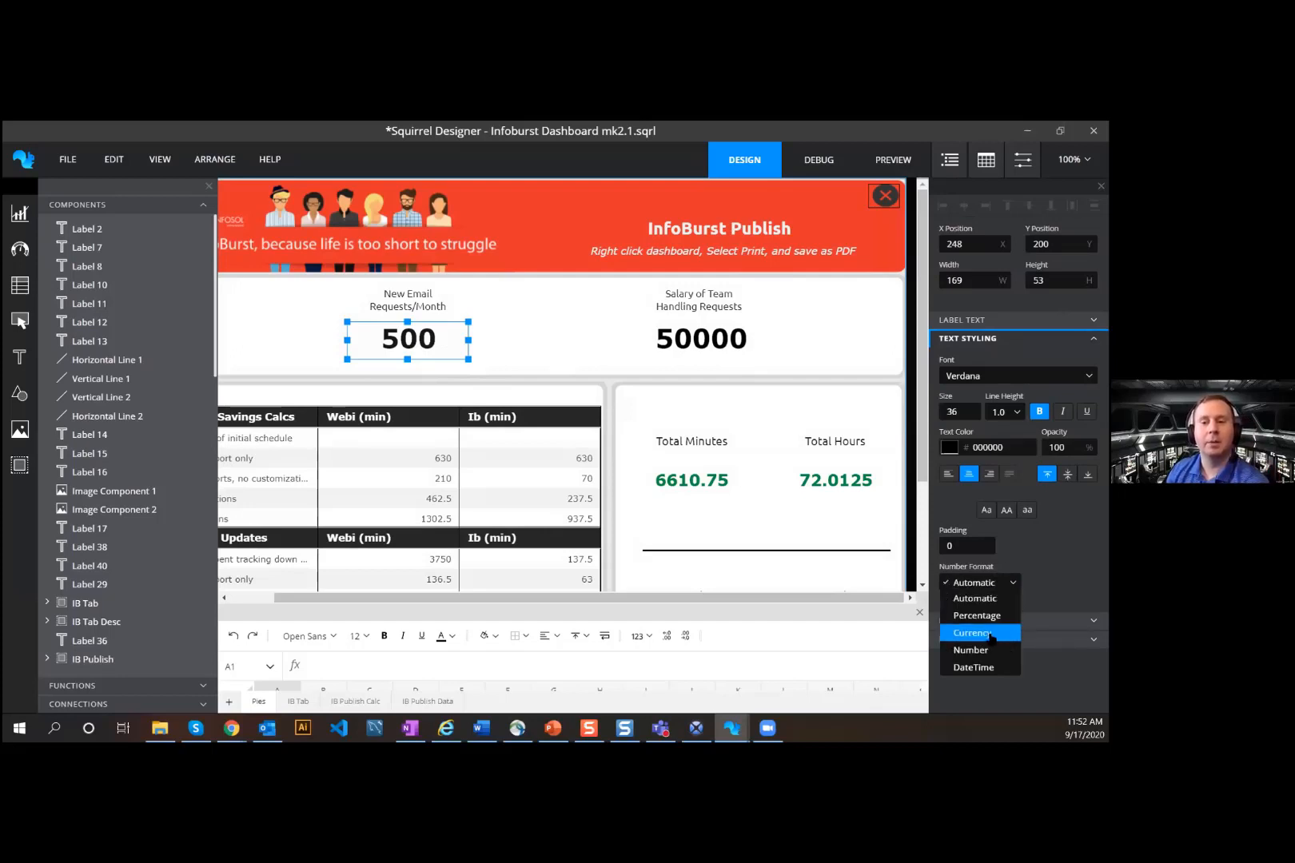
left_click(979, 650)
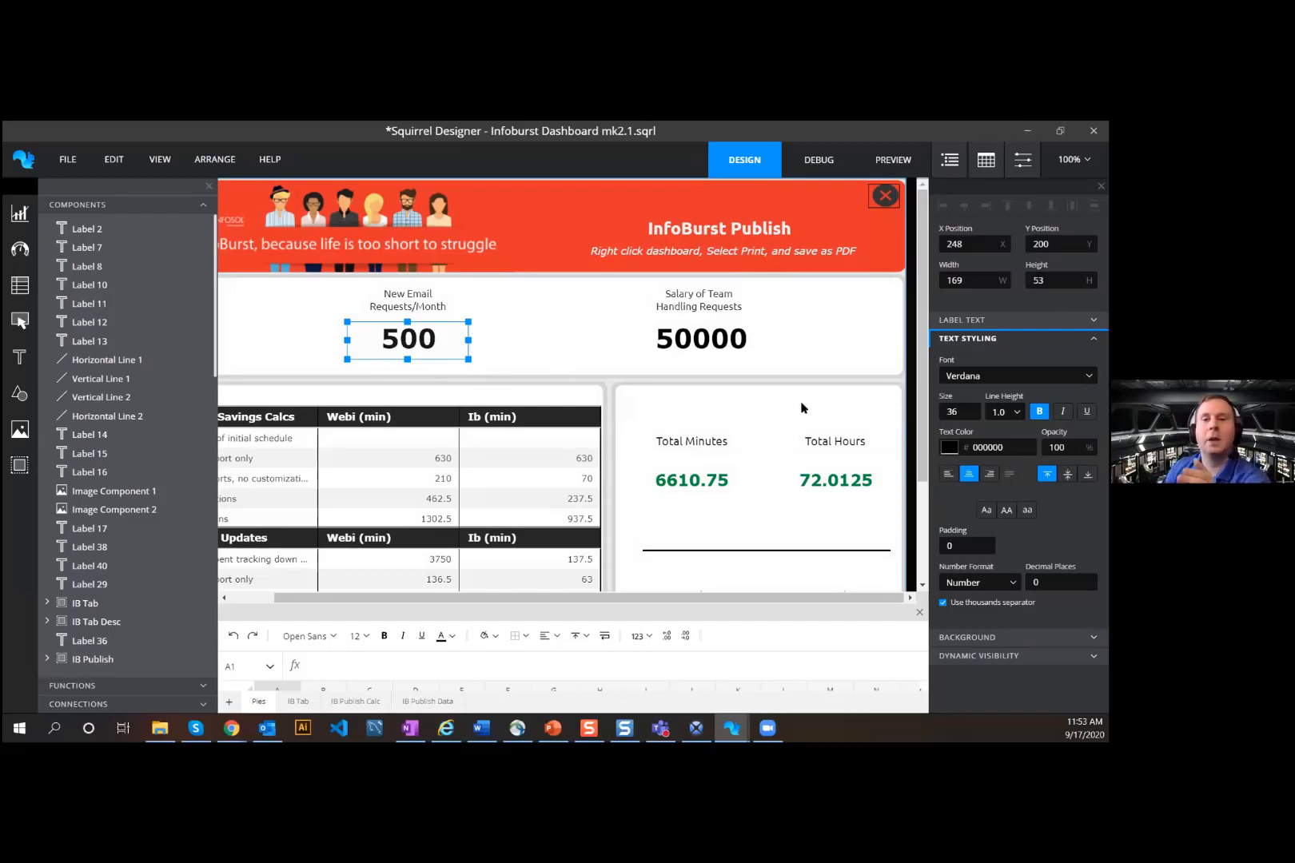
Step: Format the Salary of Team Handling Requests value as USD ($) currency with 2 decimal places and a thousands separator
left_click(717, 344)
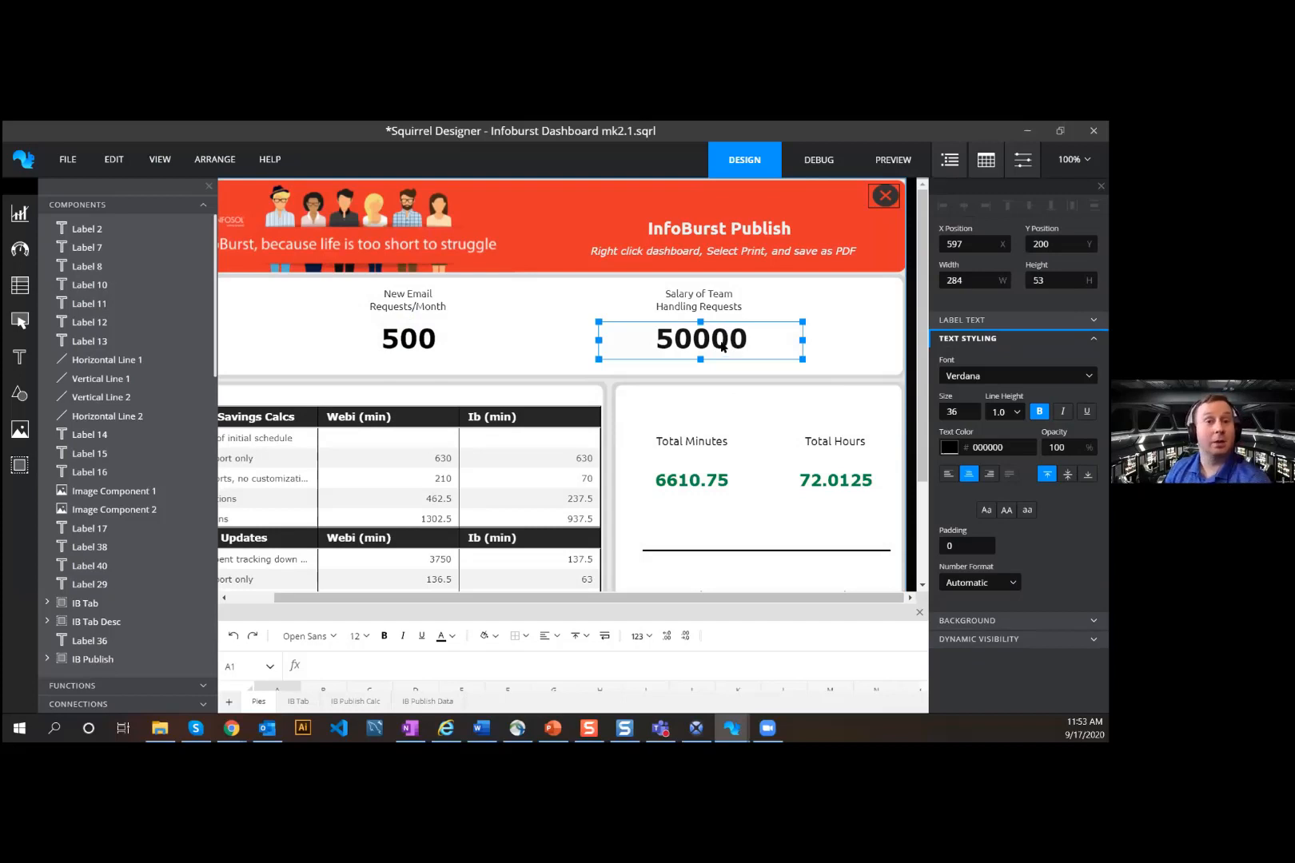
left_click(1013, 584)
left_click(983, 636)
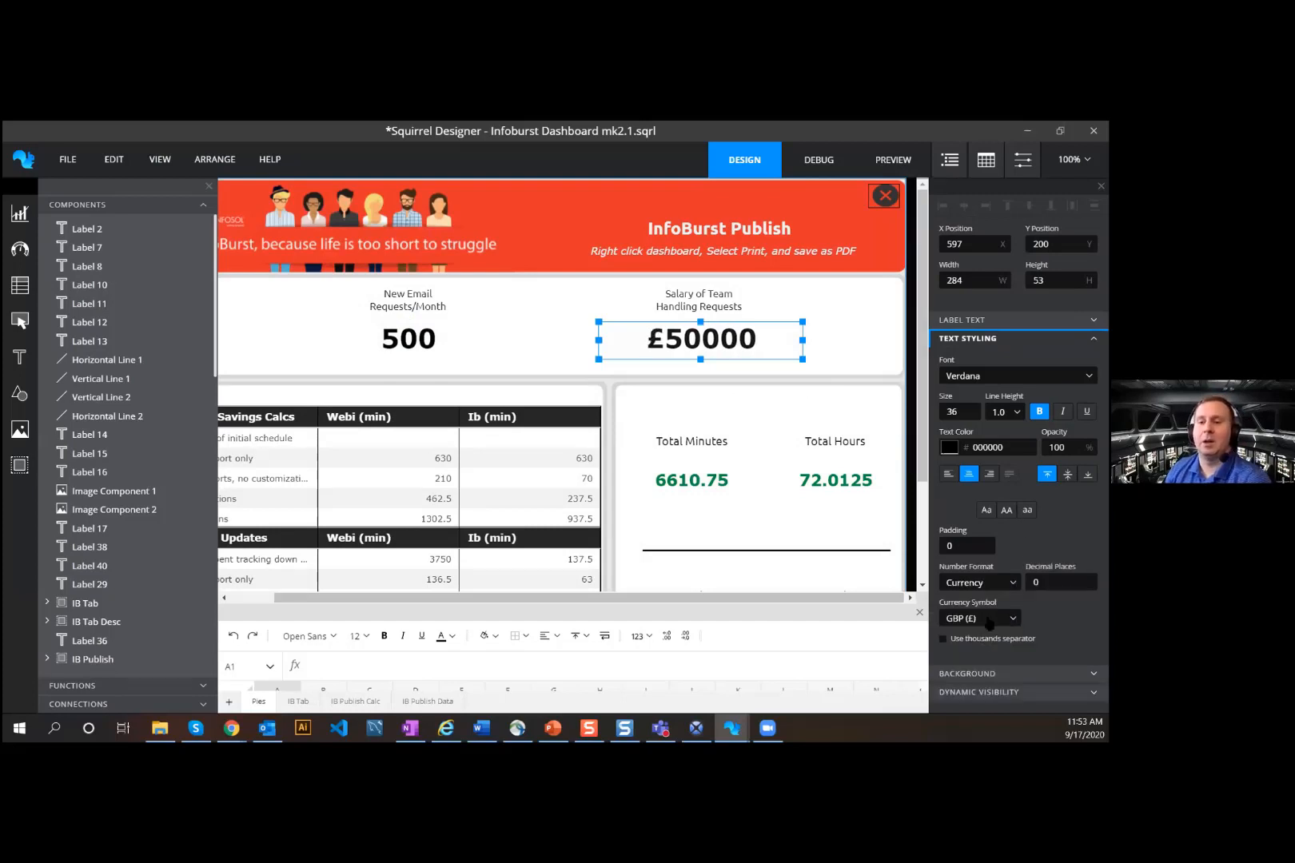
left_click(990, 620)
left_click(970, 654)
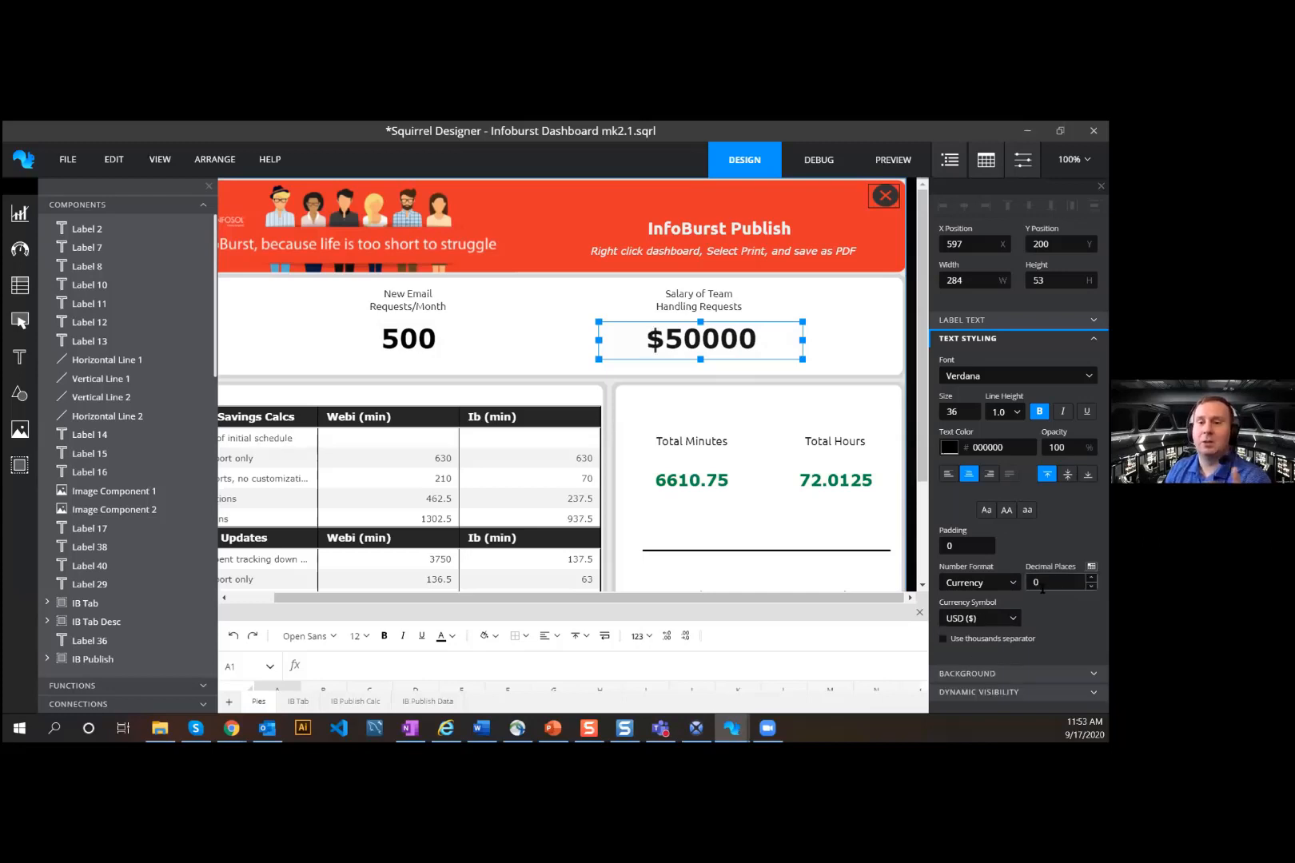
left_click(1091, 578)
left_click(1091, 578)
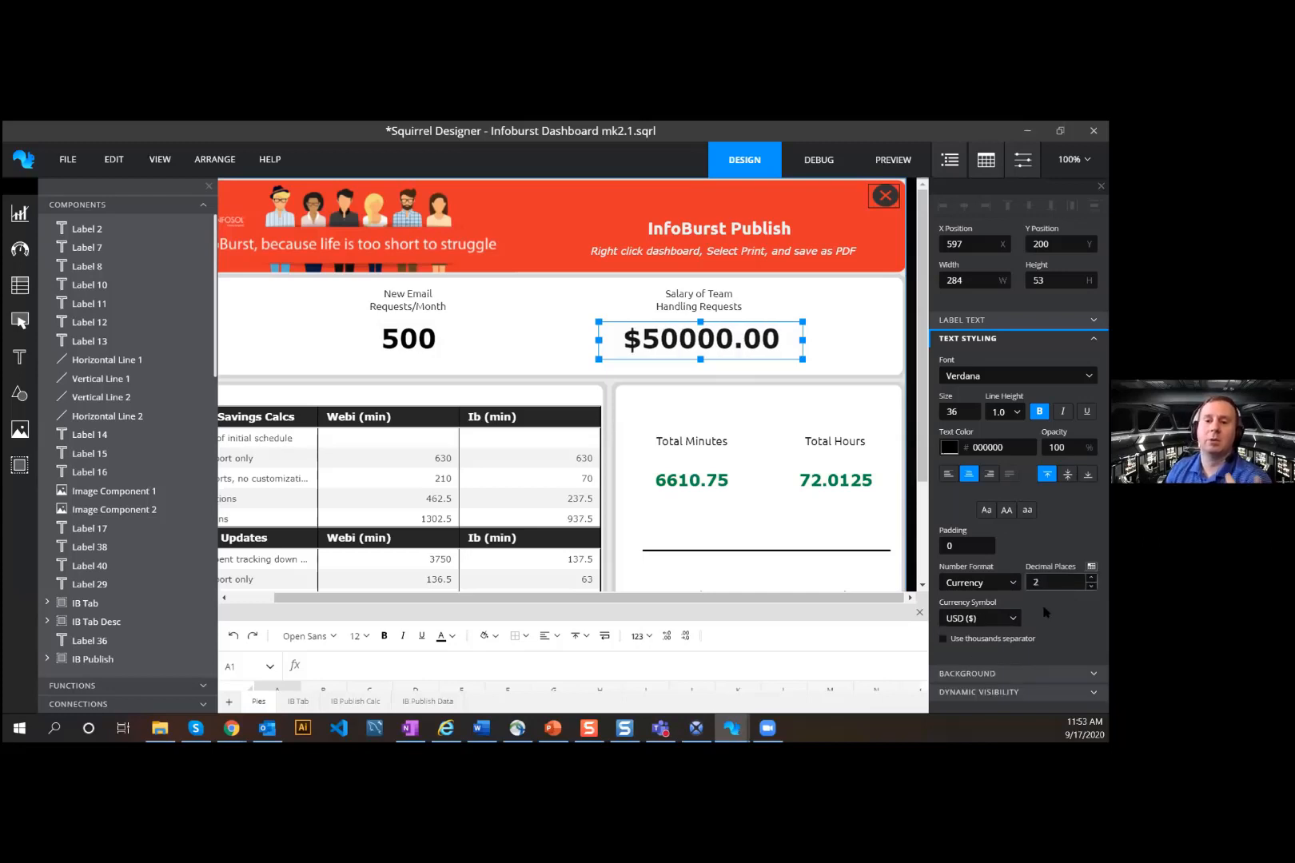
left_click(990, 640)
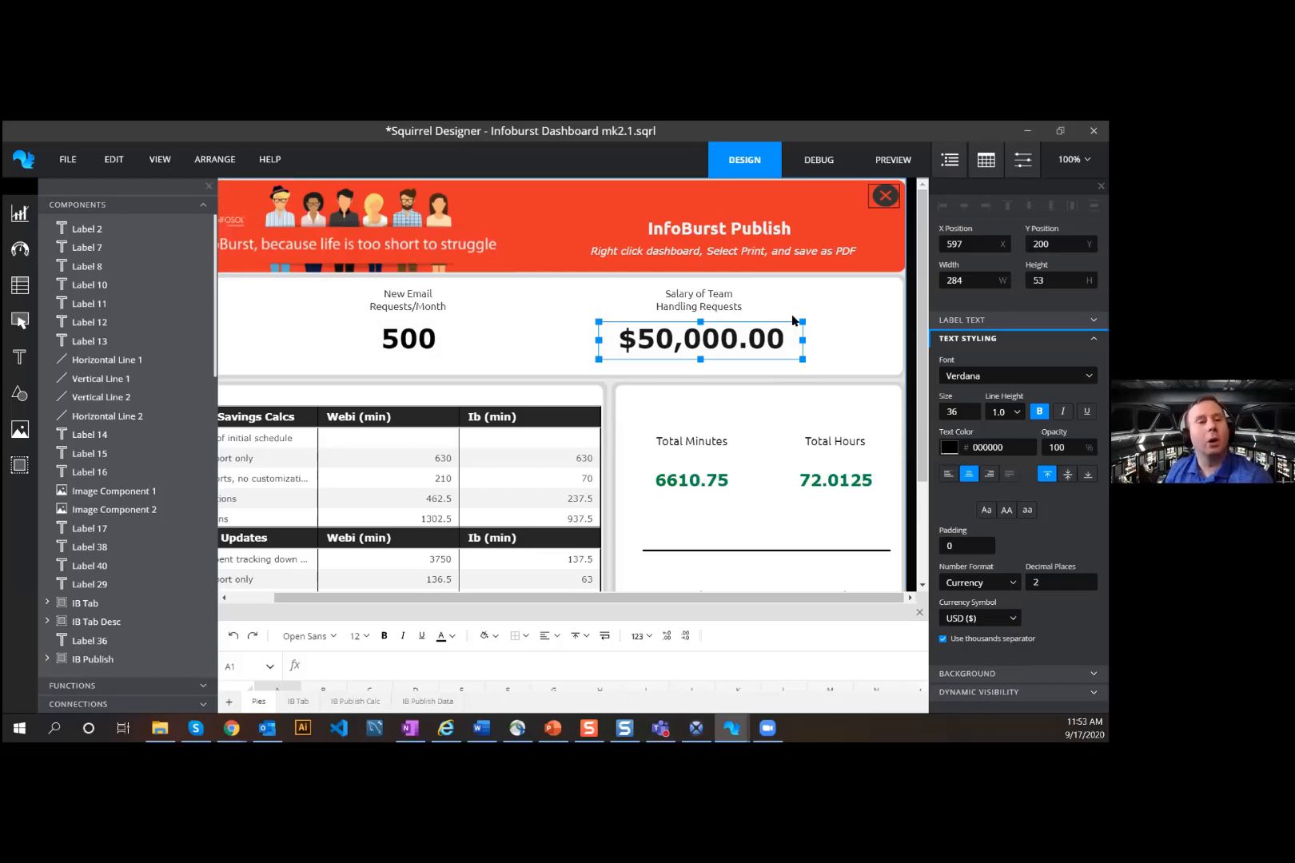
Step: Check the remaining unformatted dashboard values, and look at the dashboard's functions and connections lists
scroll(778, 362, "down", 2)
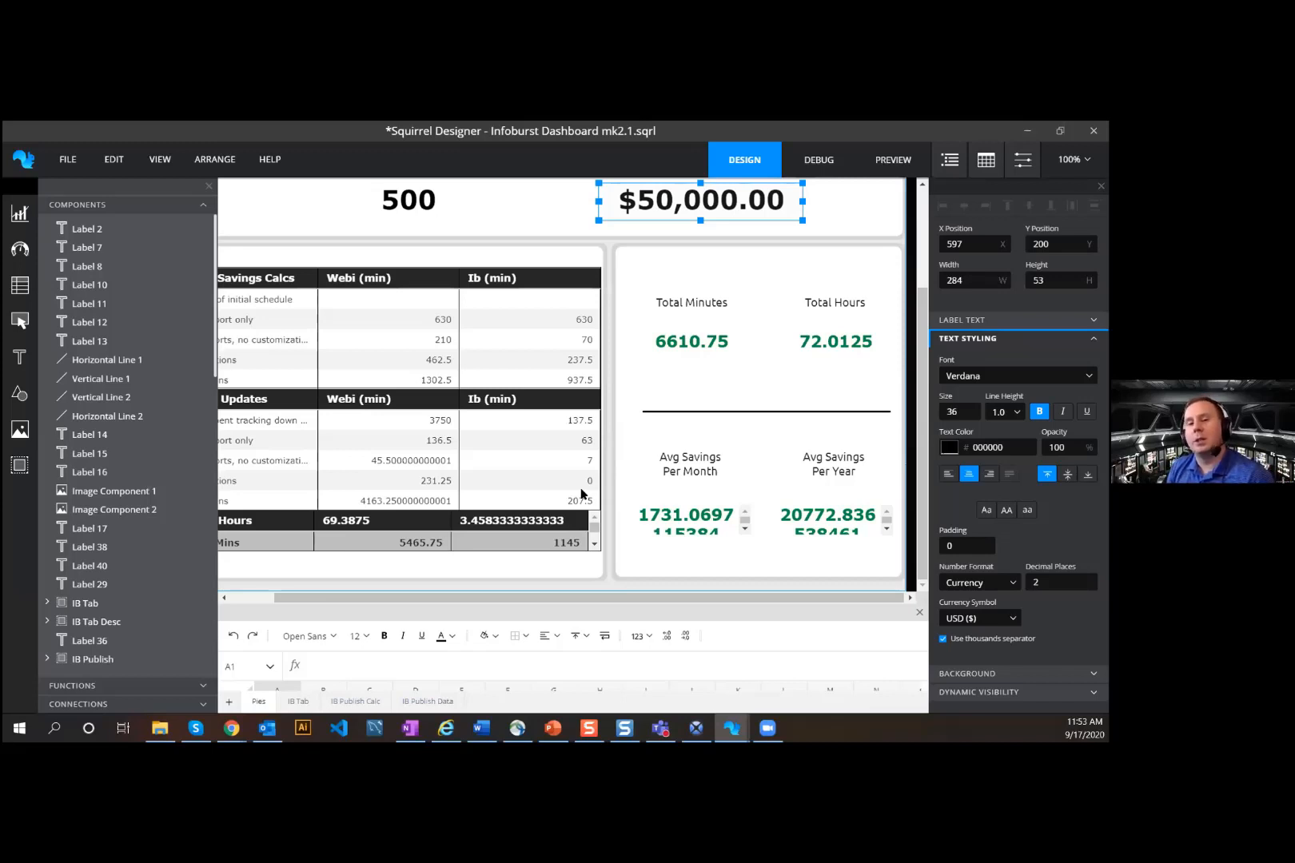
scroll(491, 364, "up", 2)
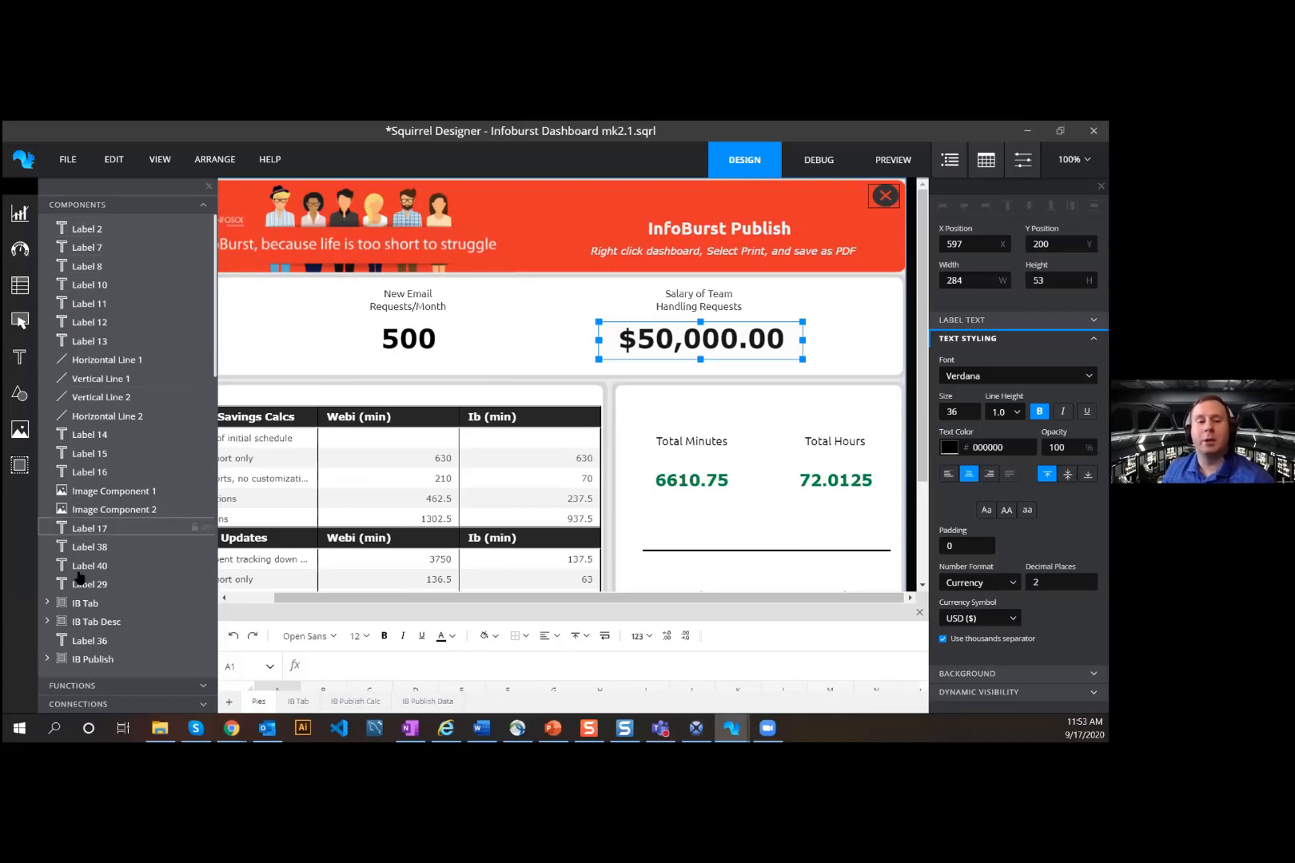
left_click(124, 686)
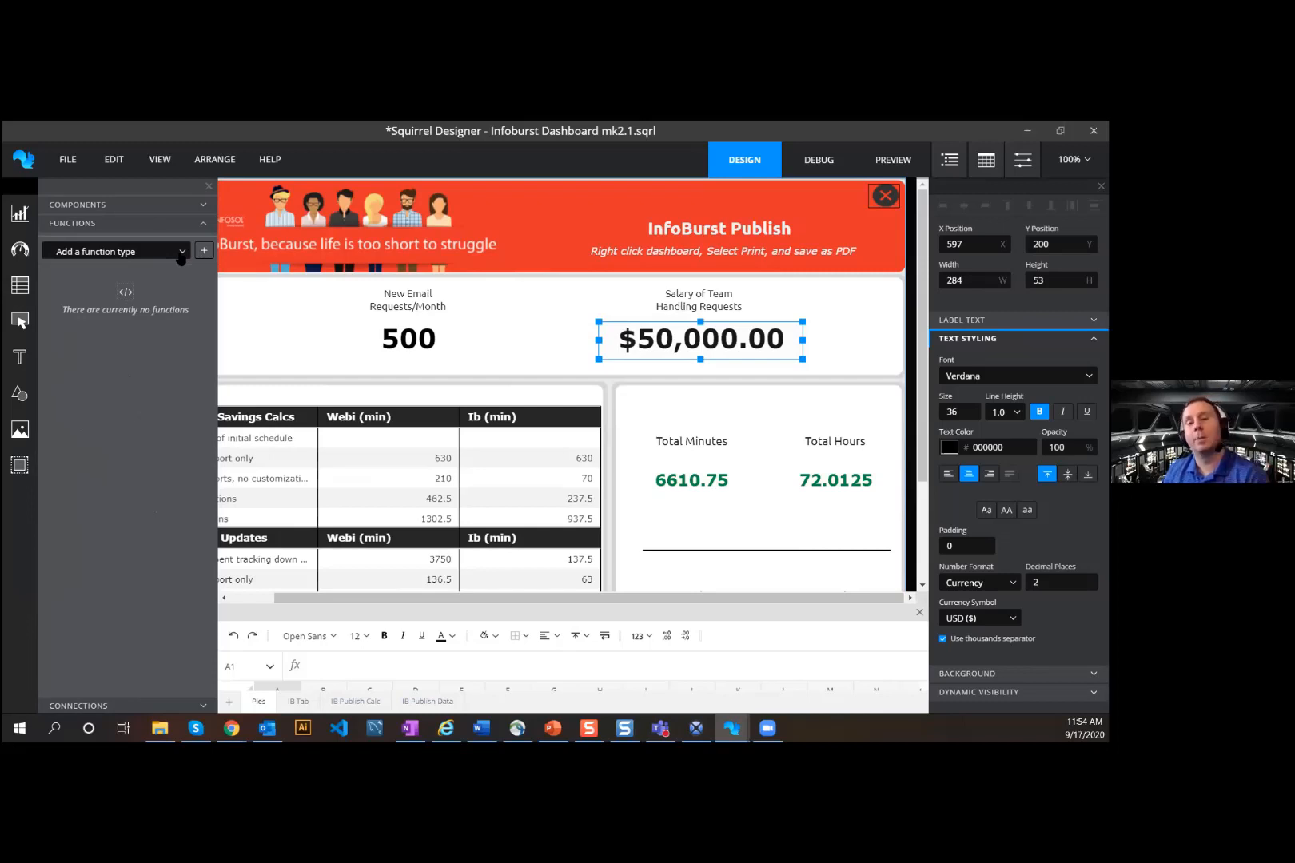
left_click(109, 708)
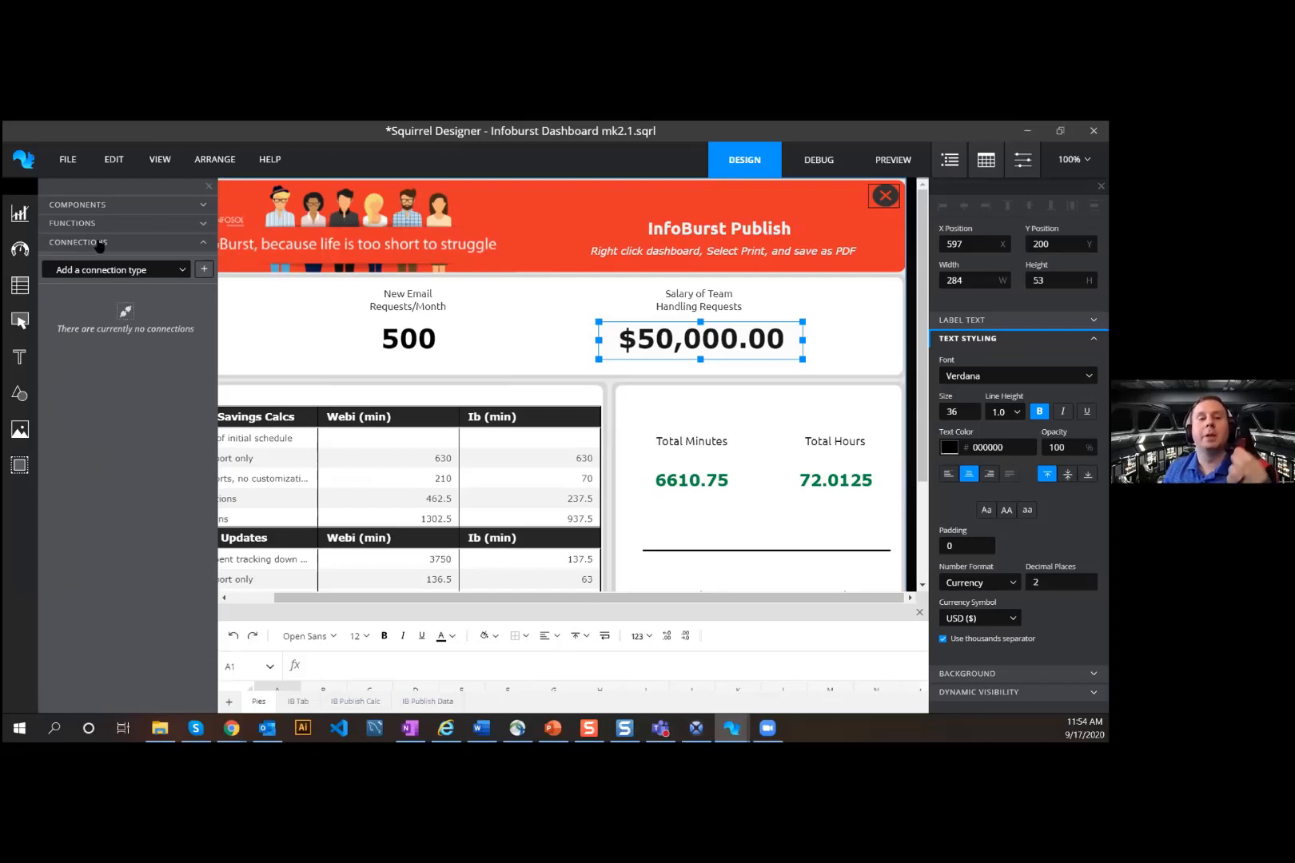
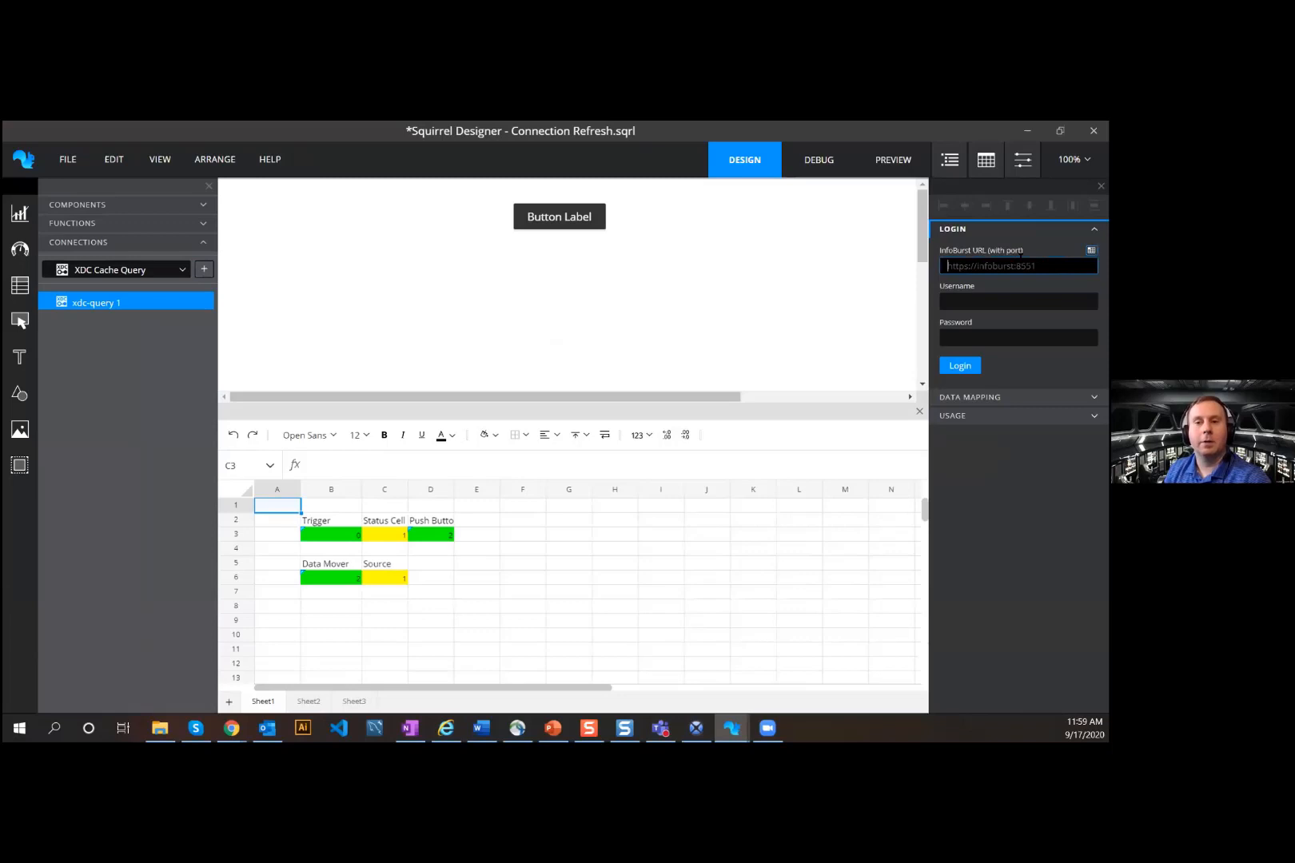
Step: Review the xdc-query 1 login and data mapping settings, enable Refresh on Cell Change and turn off Refresh on Load
left_click(999, 301)
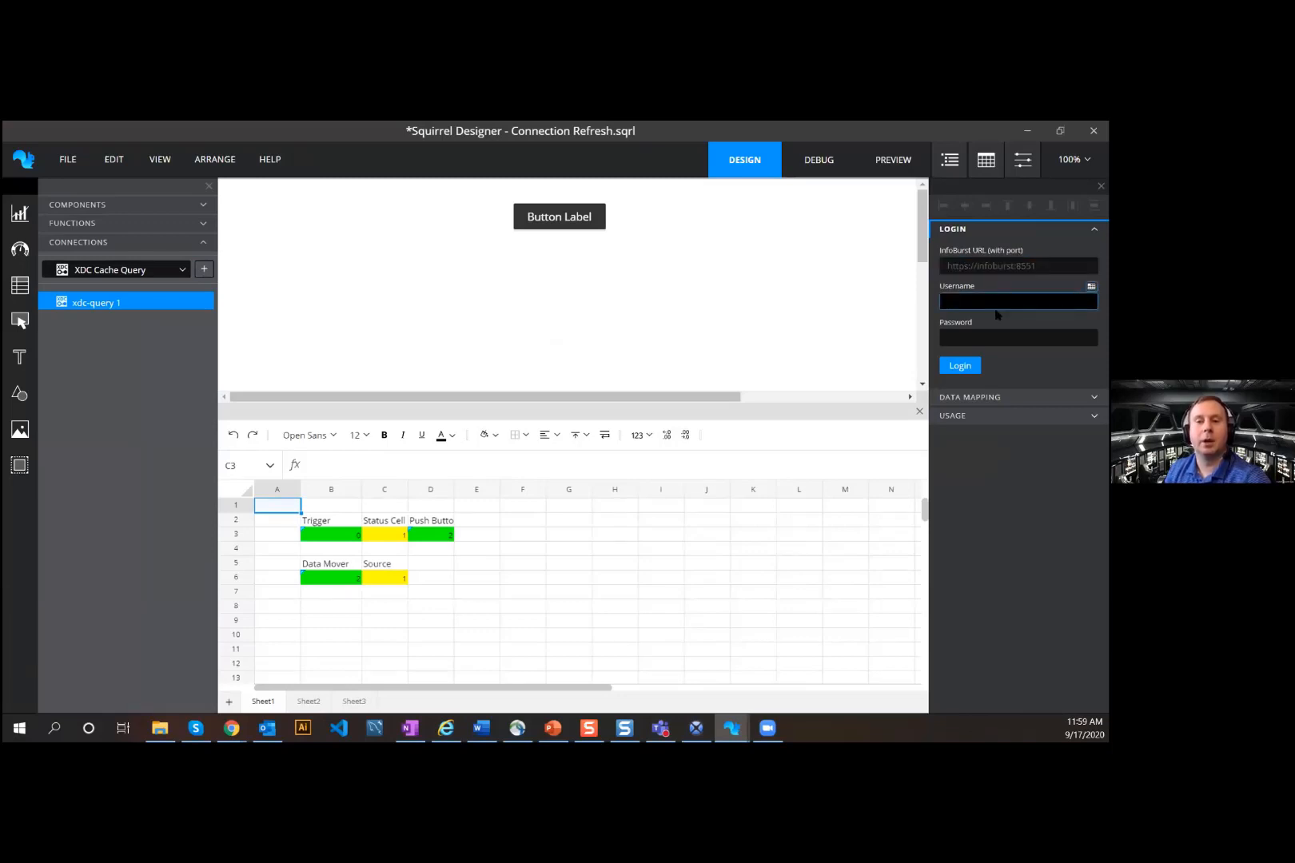
left_click(1016, 397)
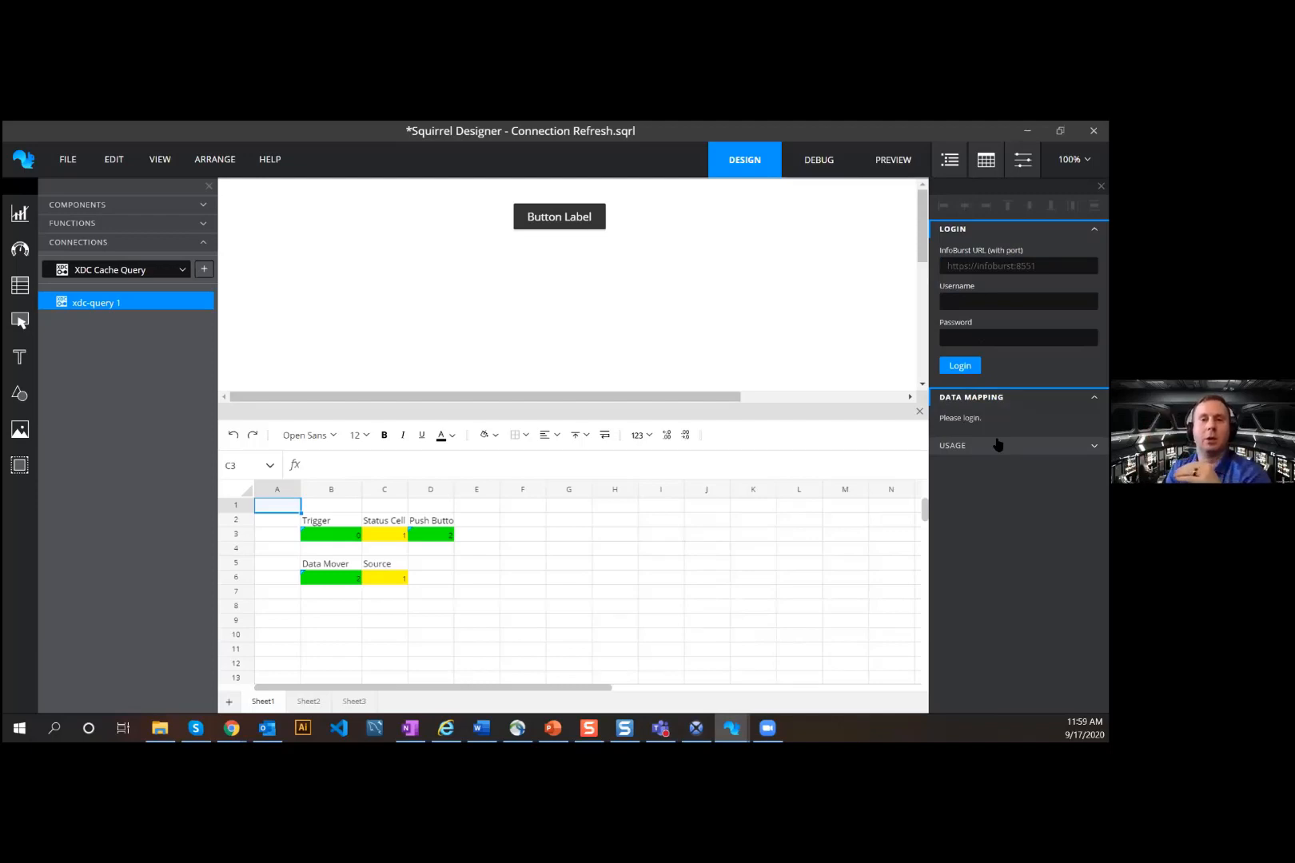
left_click(998, 445)
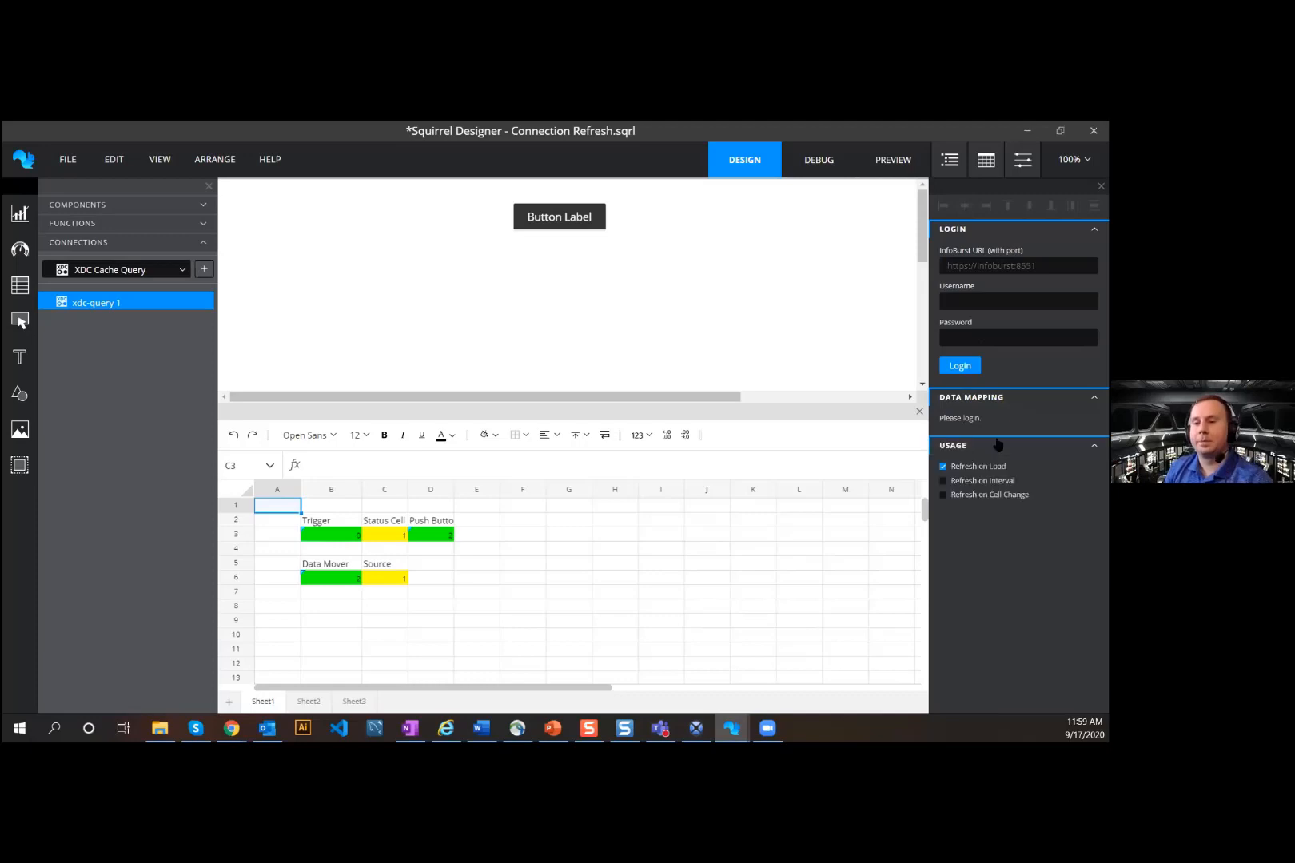
left_click(991, 495)
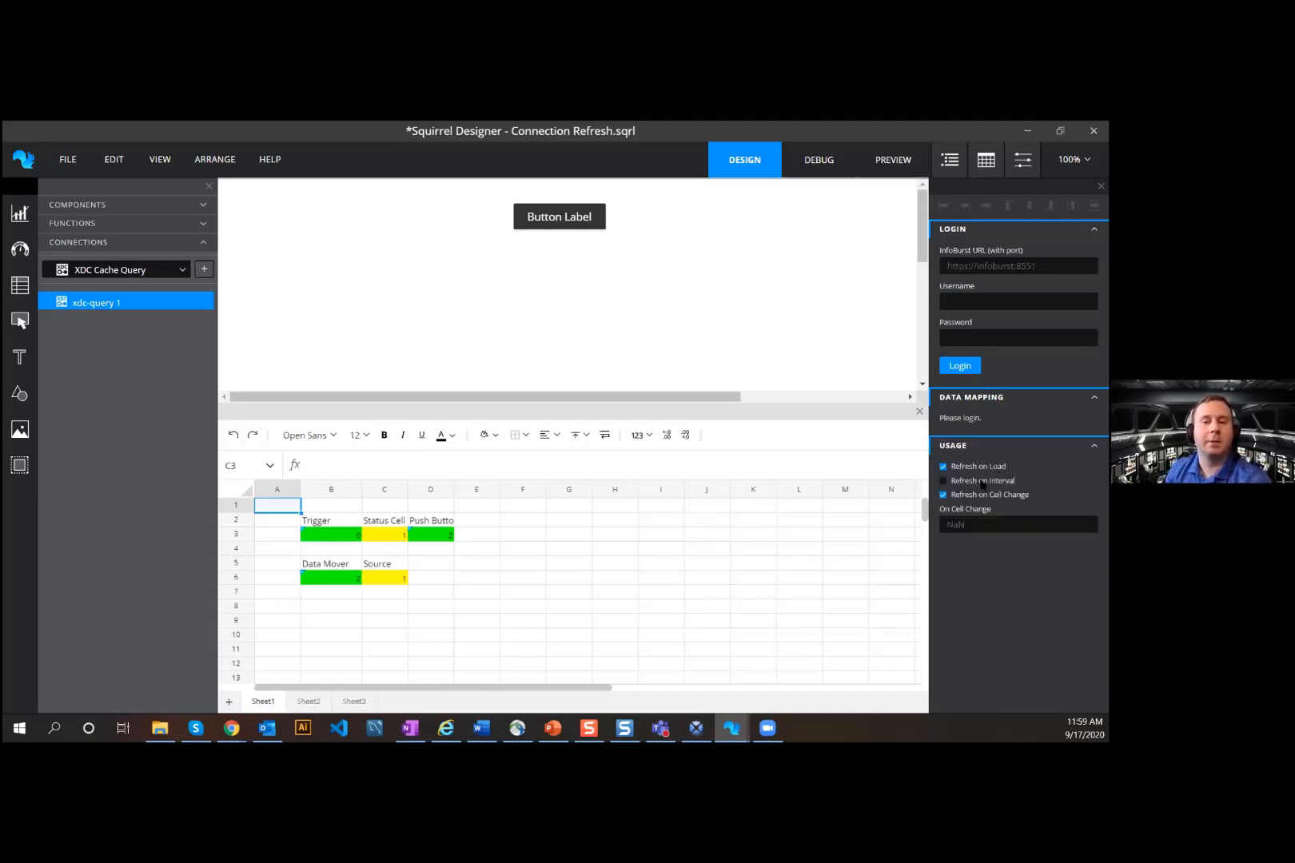
left_click(974, 473)
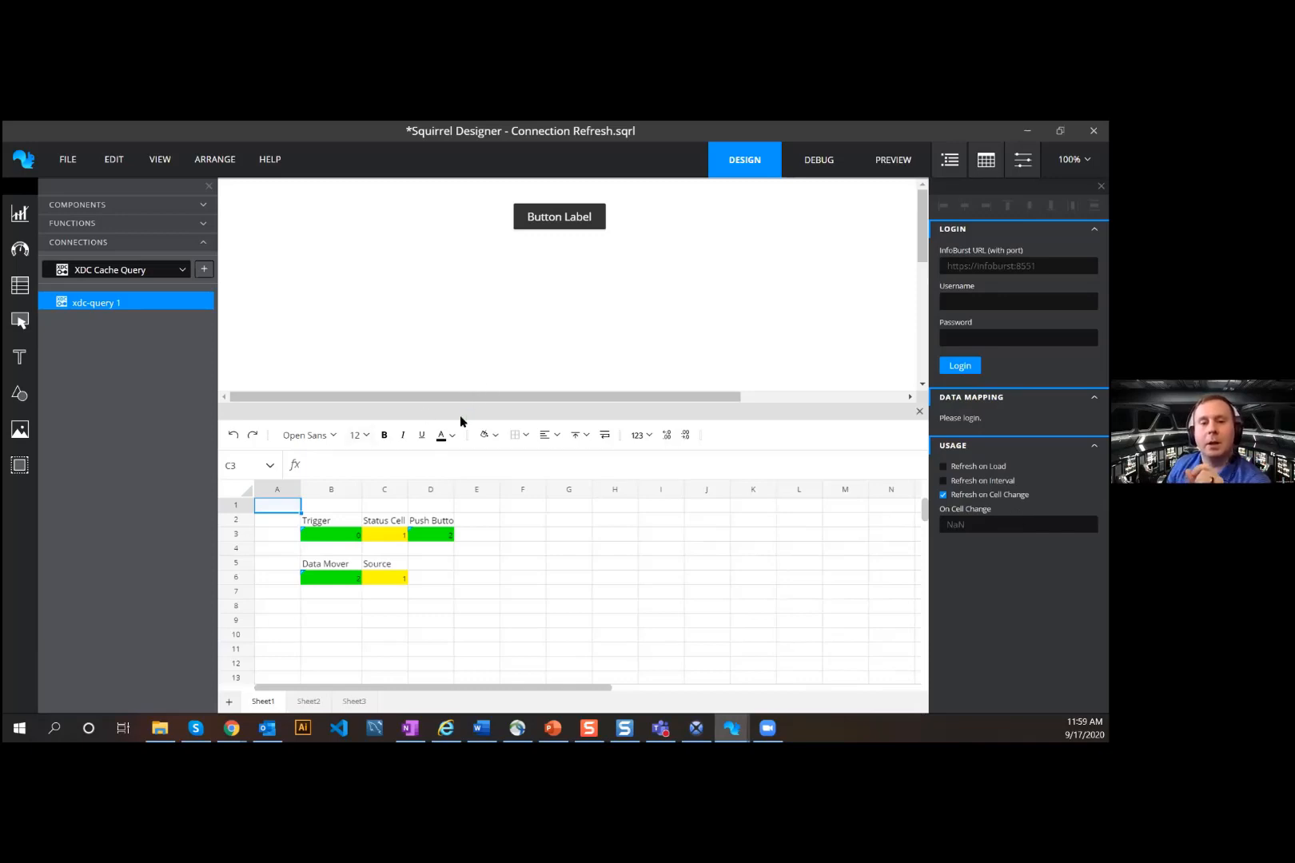
Step: Examine the Trigger cell's formula, the available function types, and DataMover 1's insertion type options and source range
left_click(327, 534)
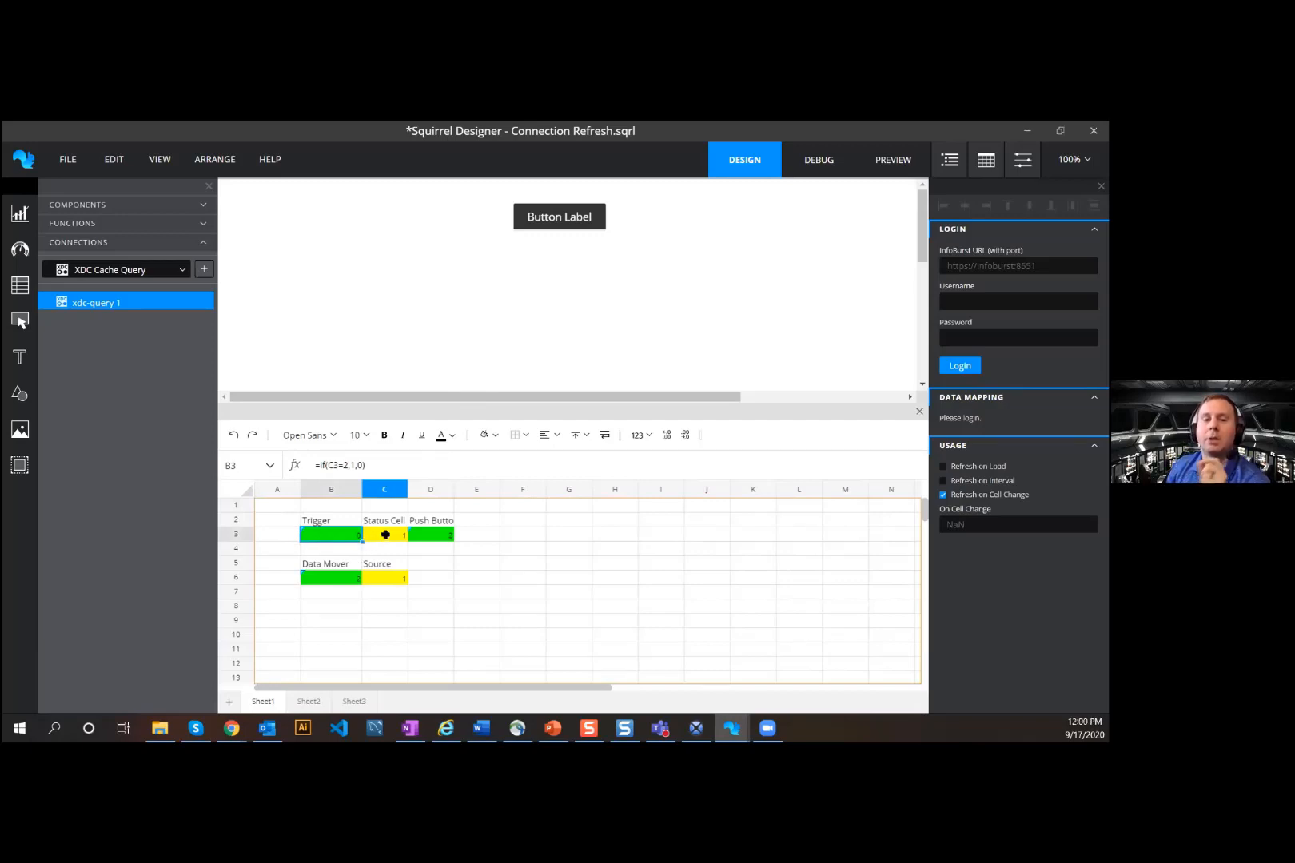
left_click(72, 223)
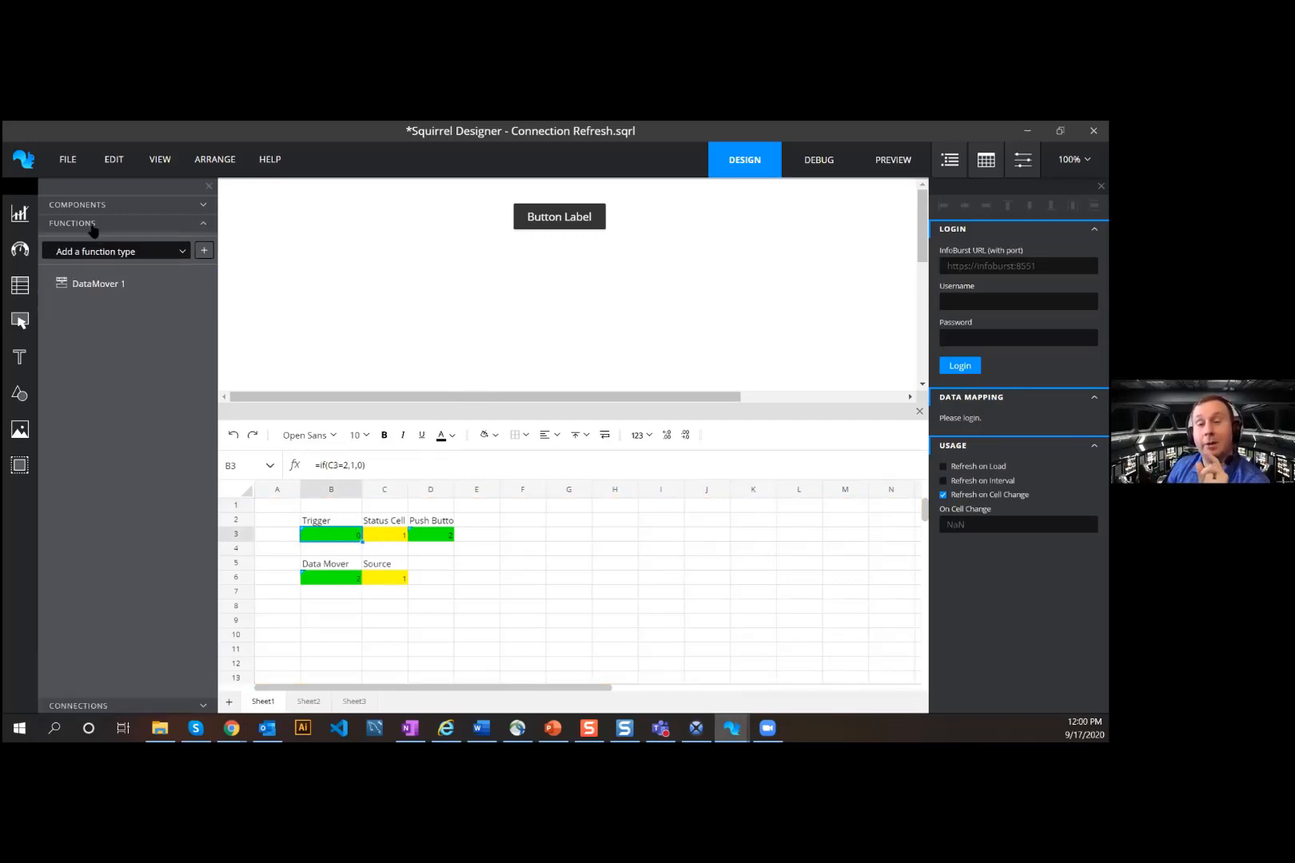
left_click(106, 286)
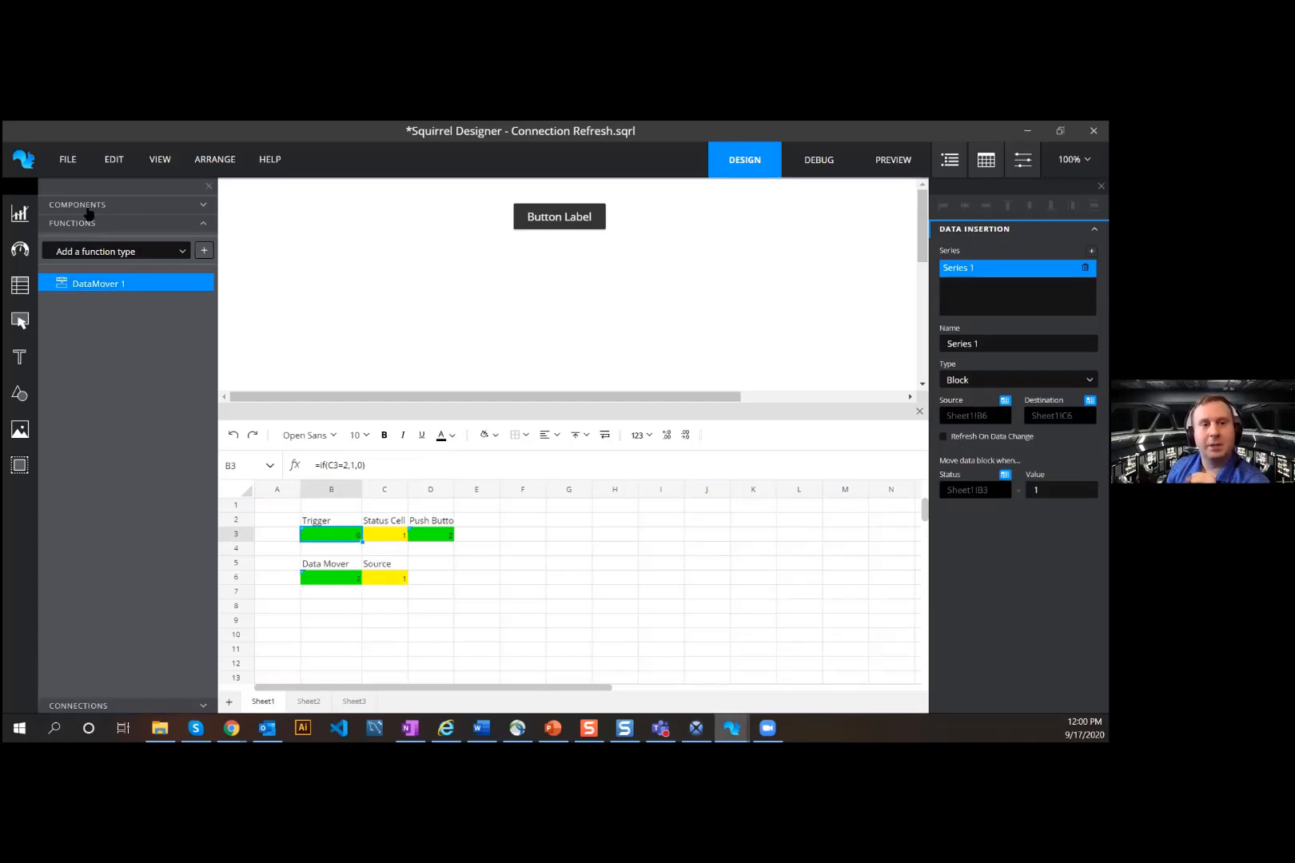
left_click(154, 253)
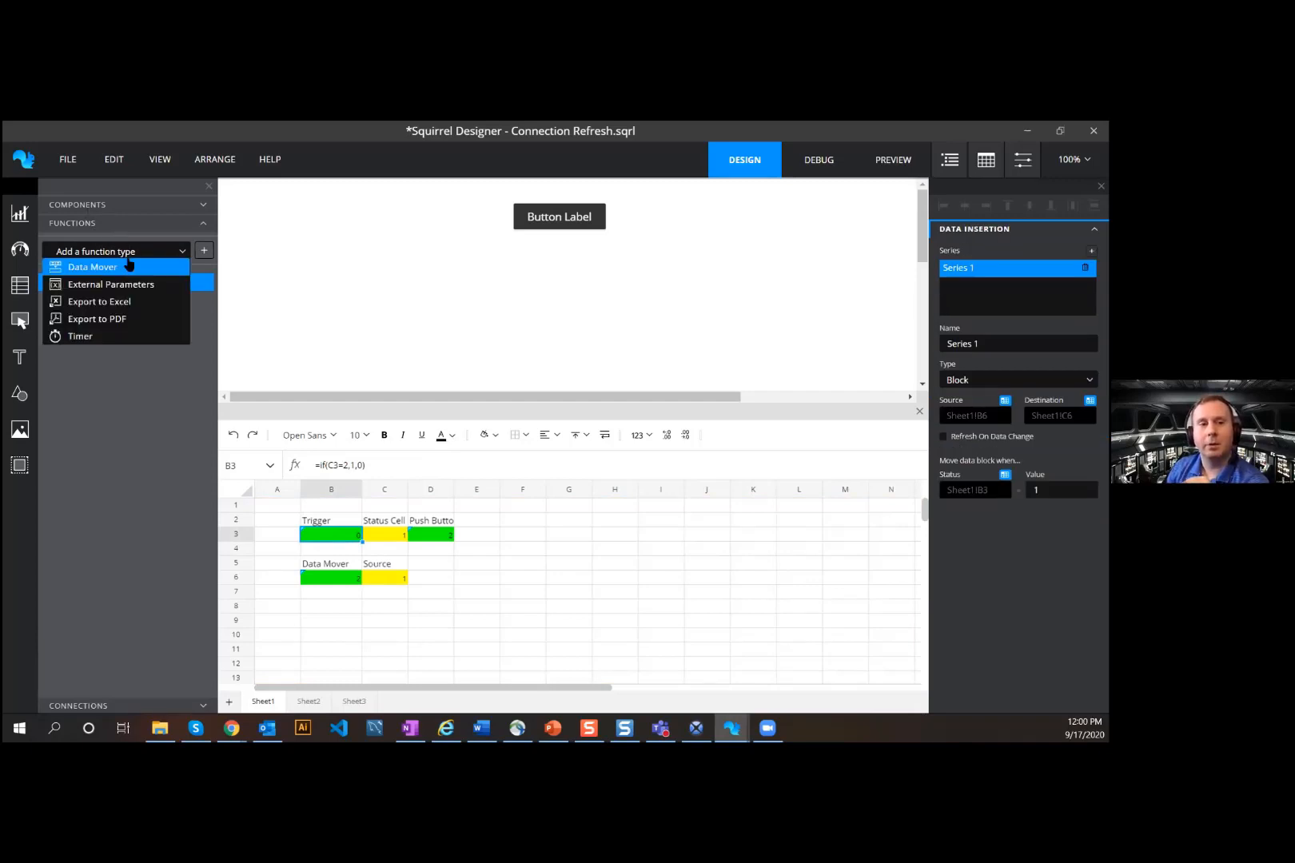
left_click(203, 323)
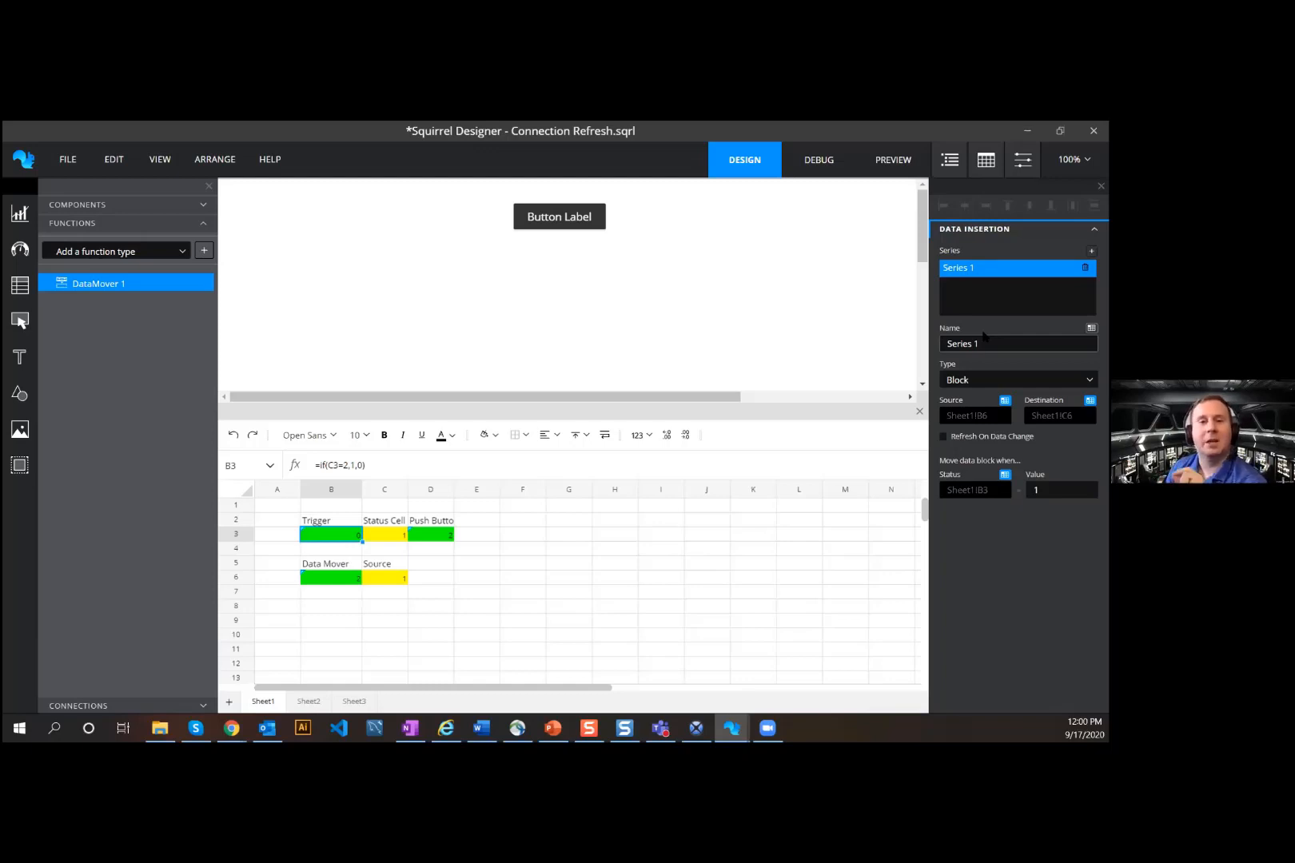
left_click(1000, 380)
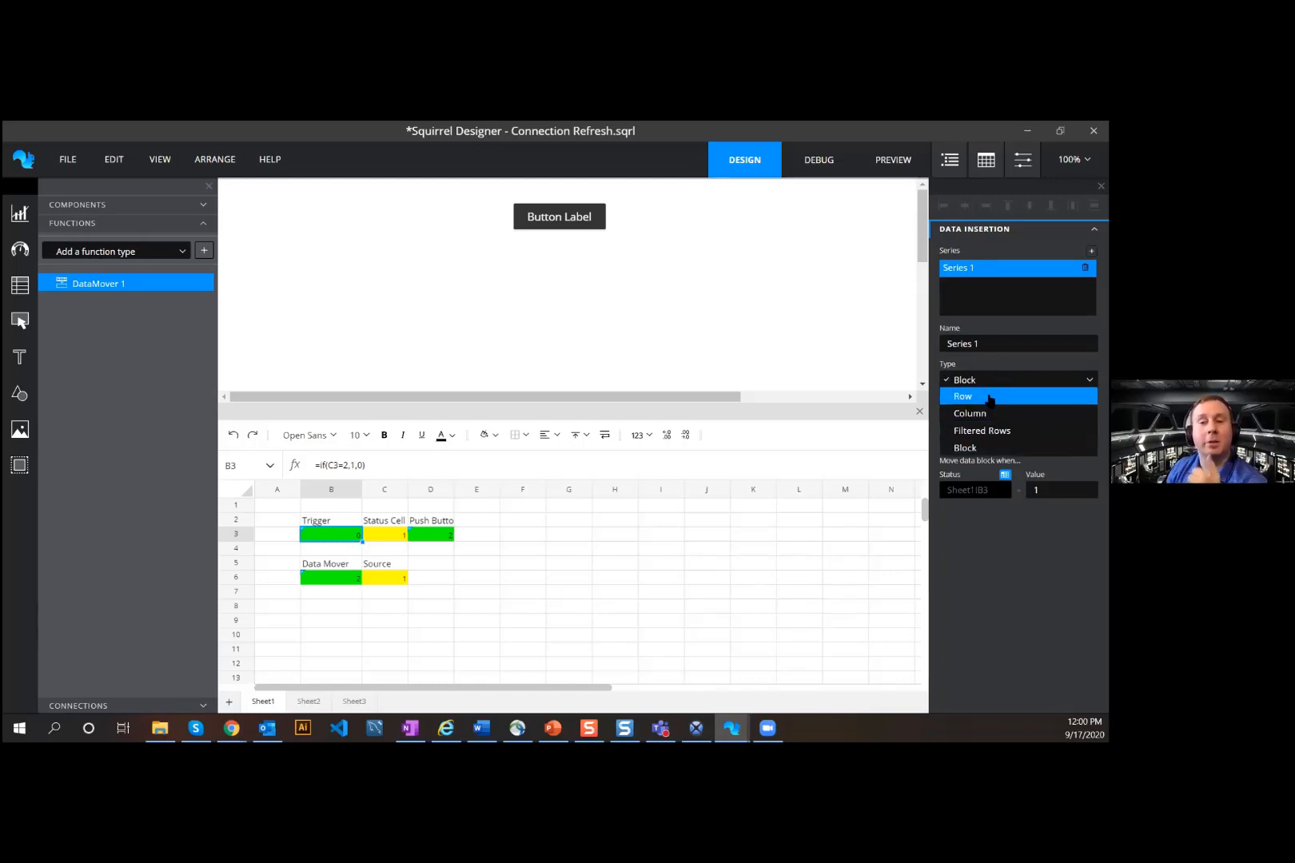
left_click(991, 446)
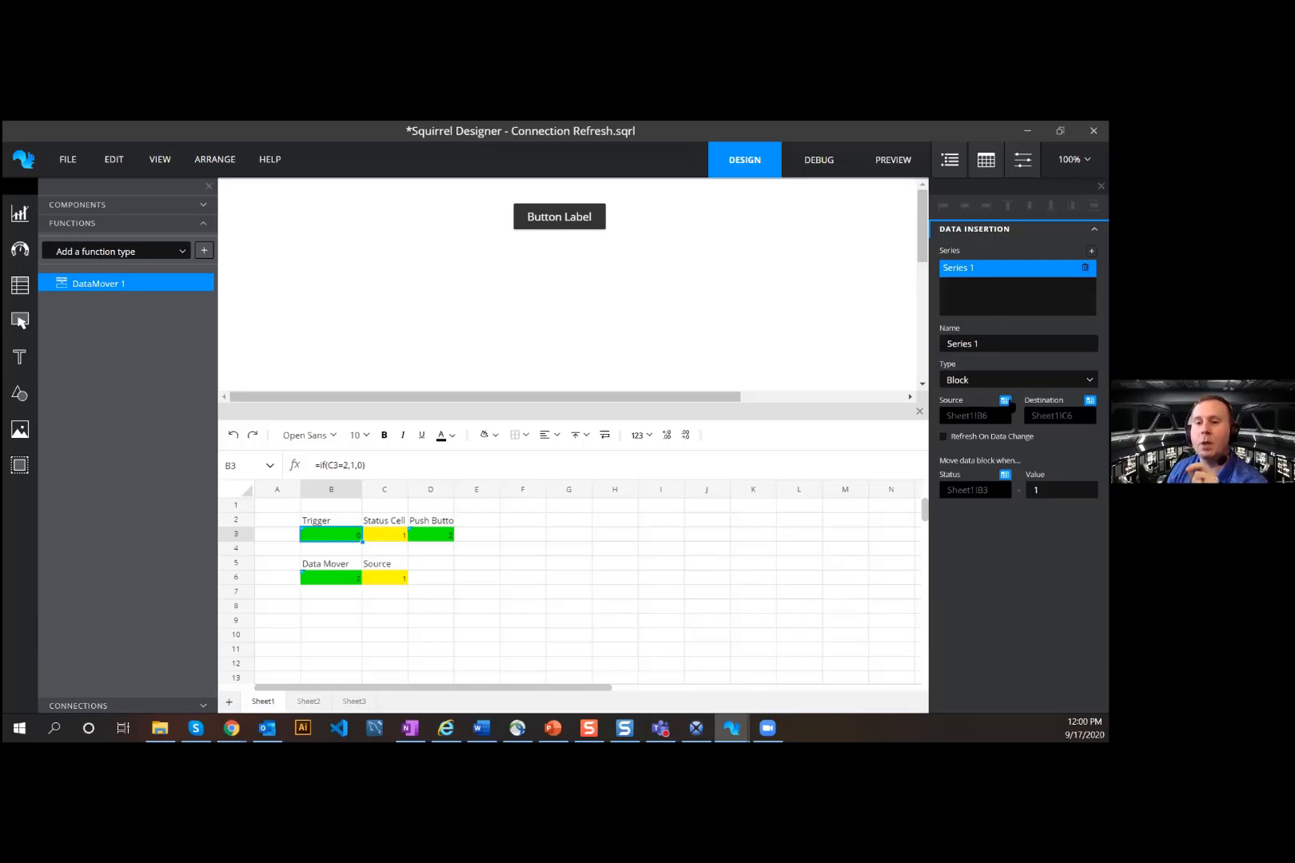
left_click(1005, 401)
left_click(524, 450)
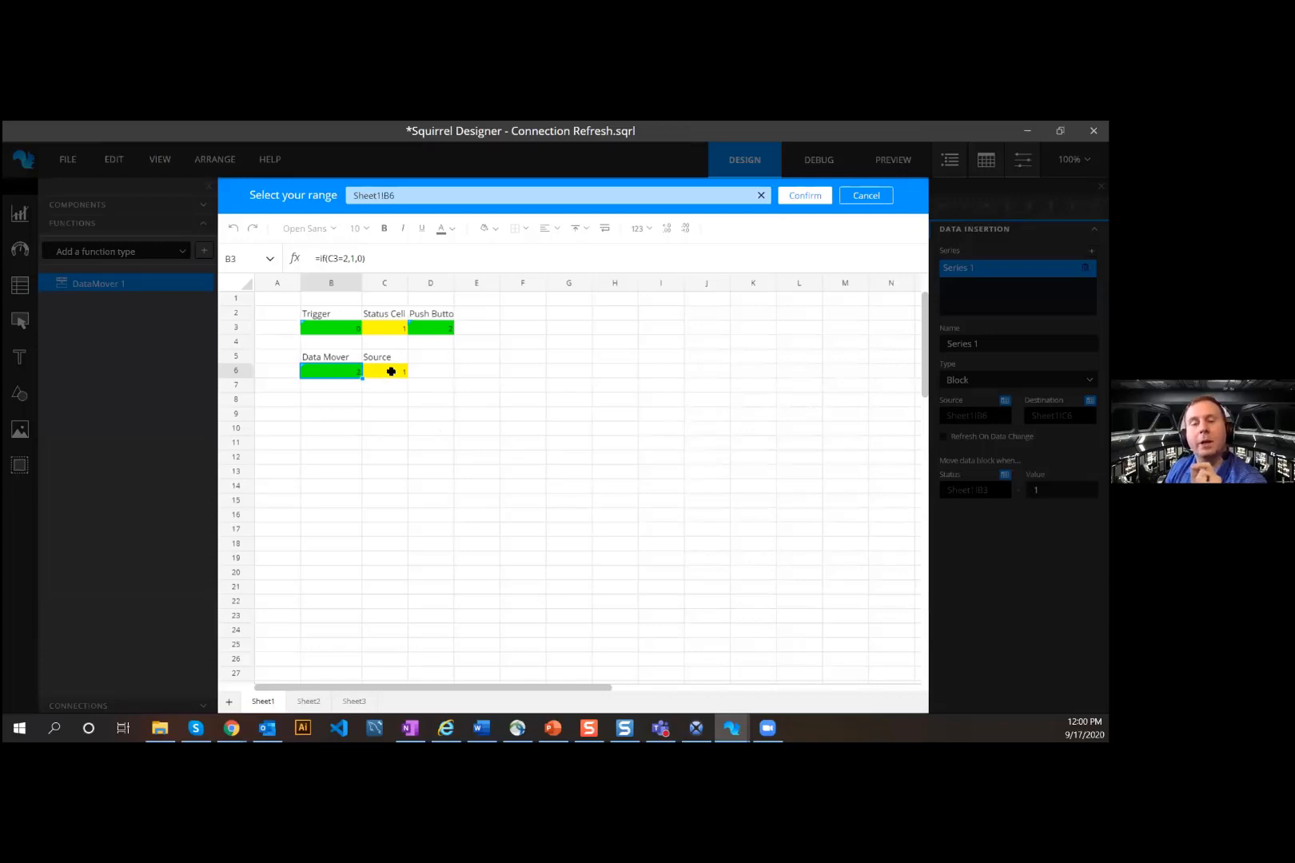
left_click(860, 196)
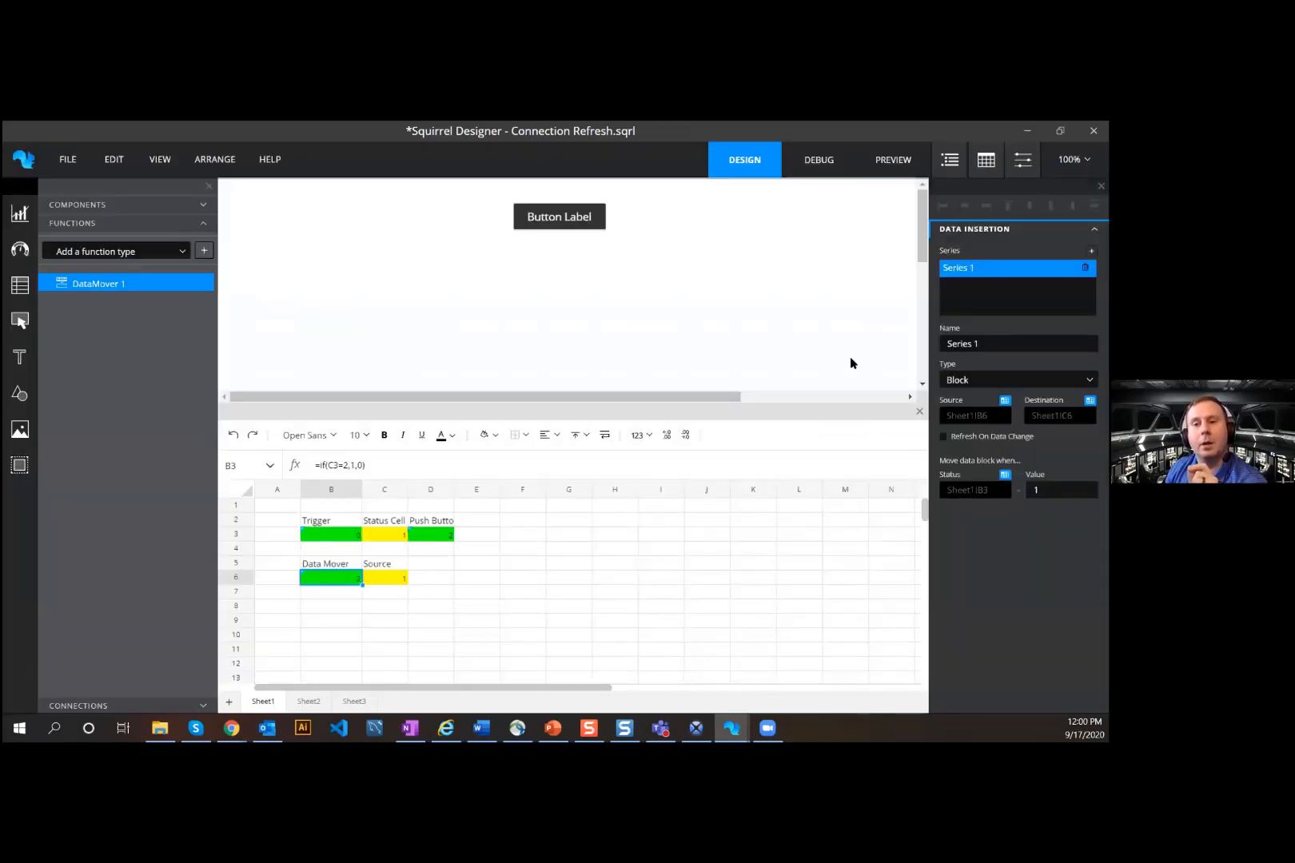
Step: Compare the Data Mover formula in B6 and Source cell C6 with xdc-query 1's cell-change setting and DataMover 1's ranges
left_click(337, 576)
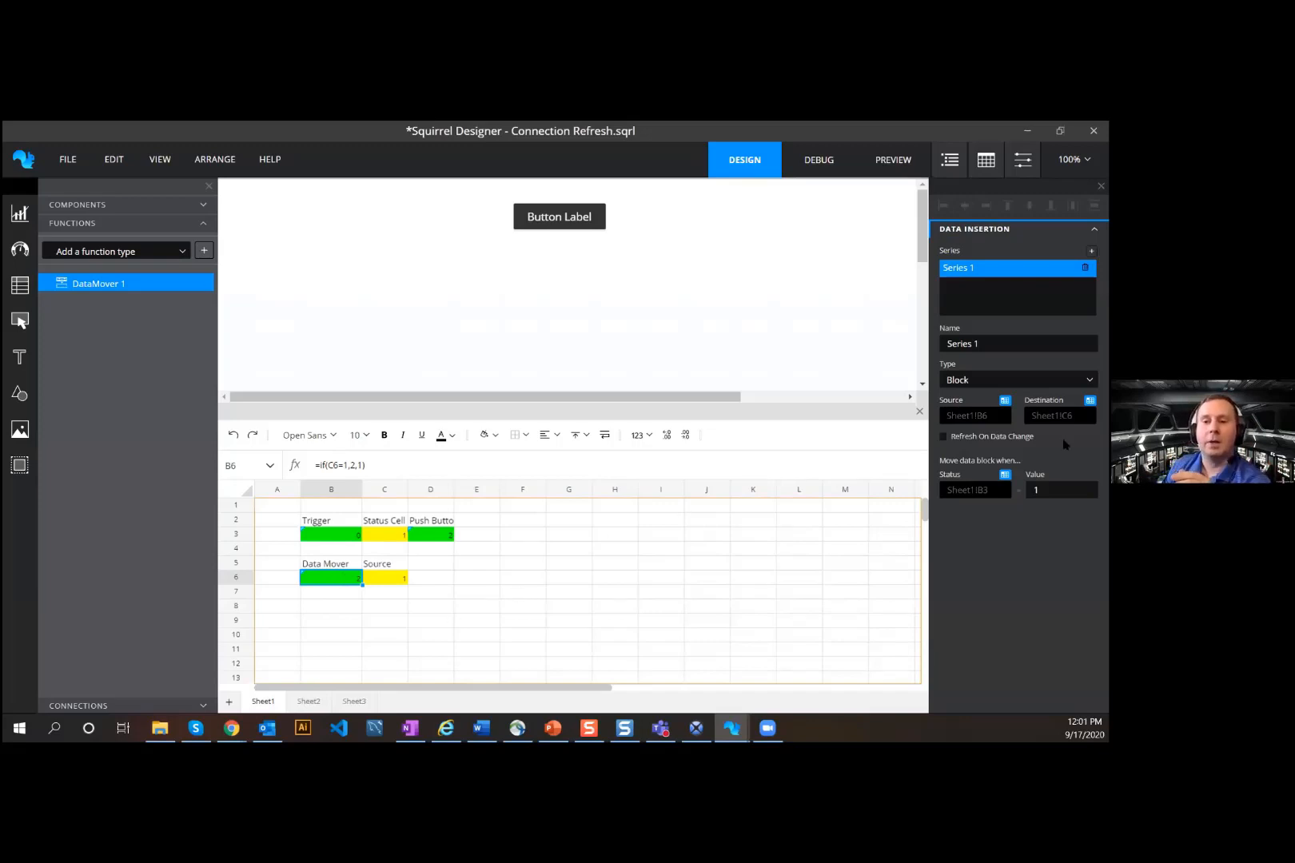
left_click(388, 576)
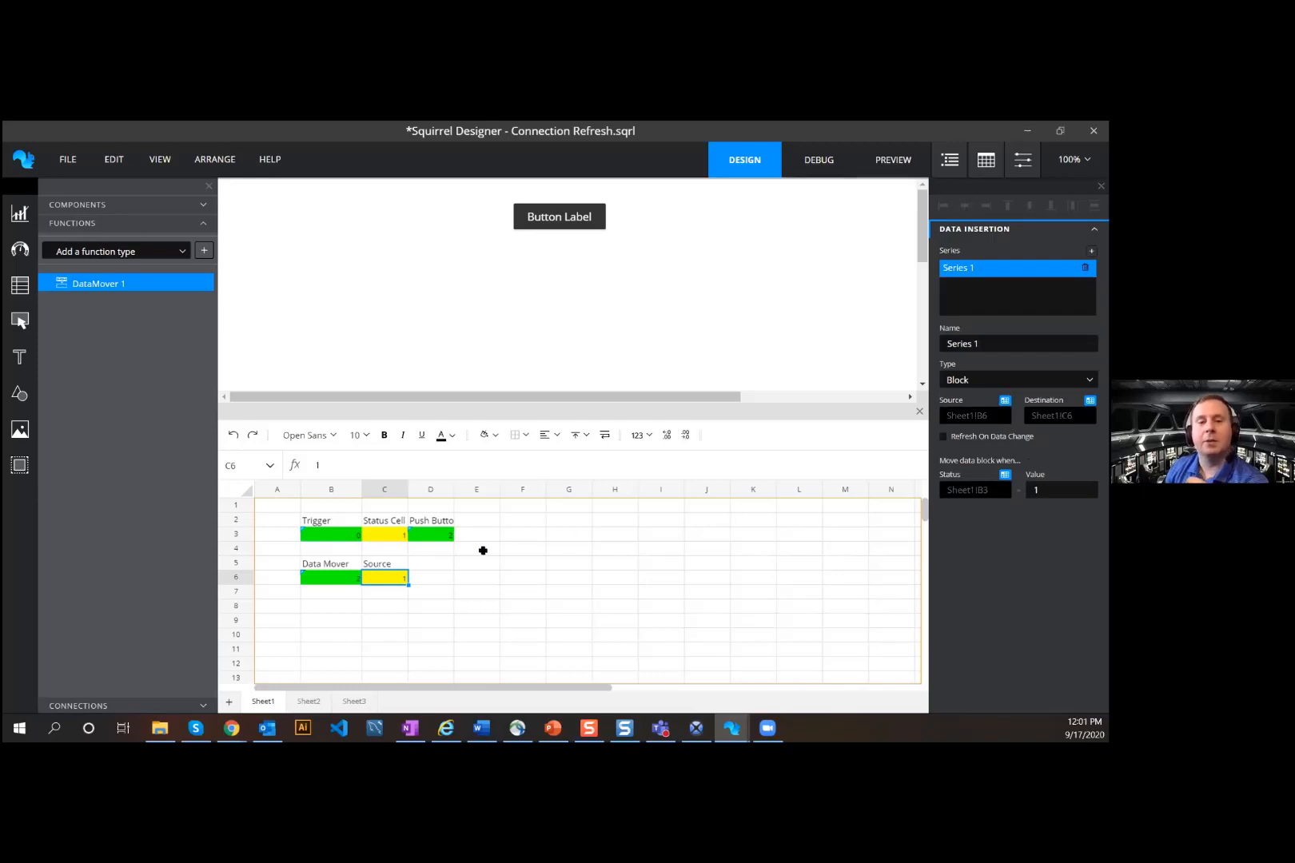
left_click(335, 576)
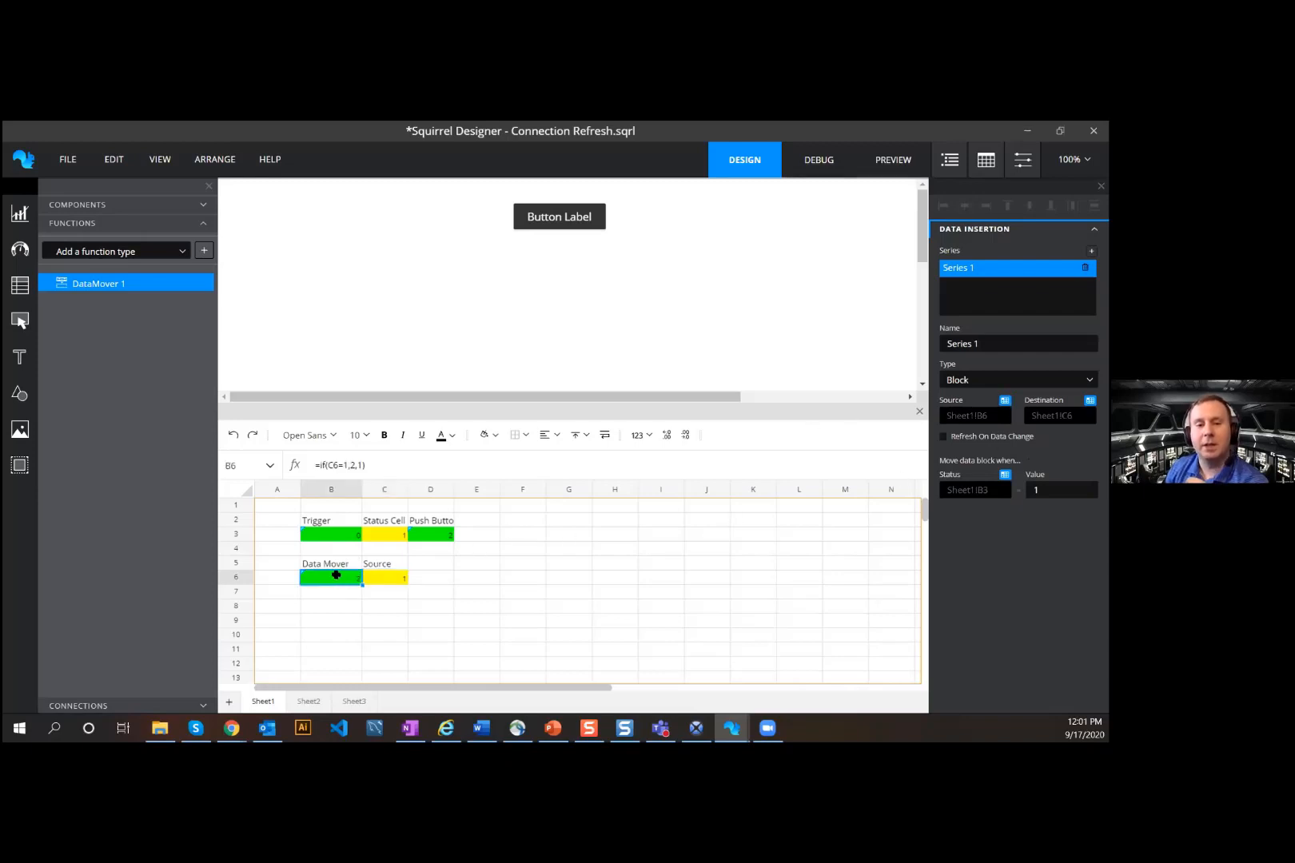
left_click(385, 574)
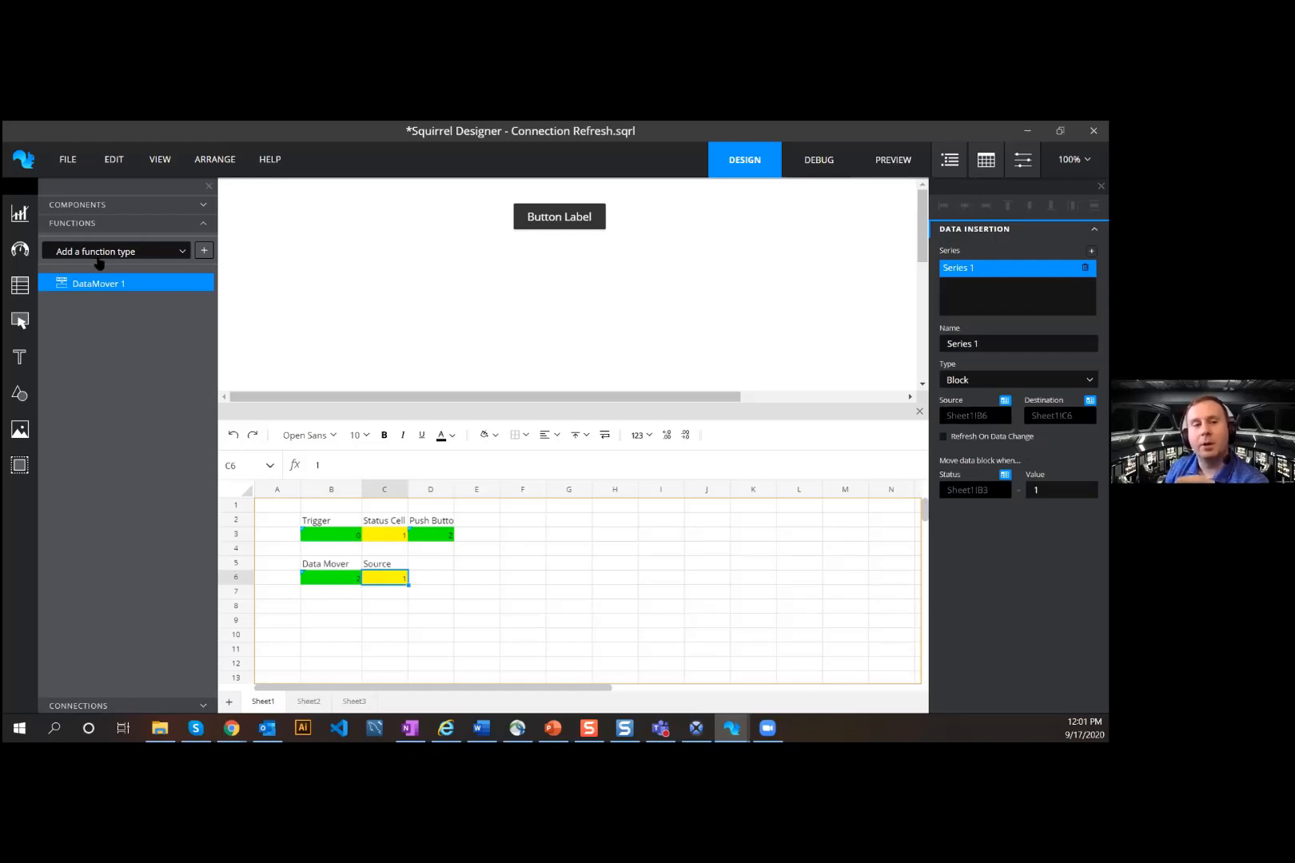
left_click(123, 706)
left_click(180, 305)
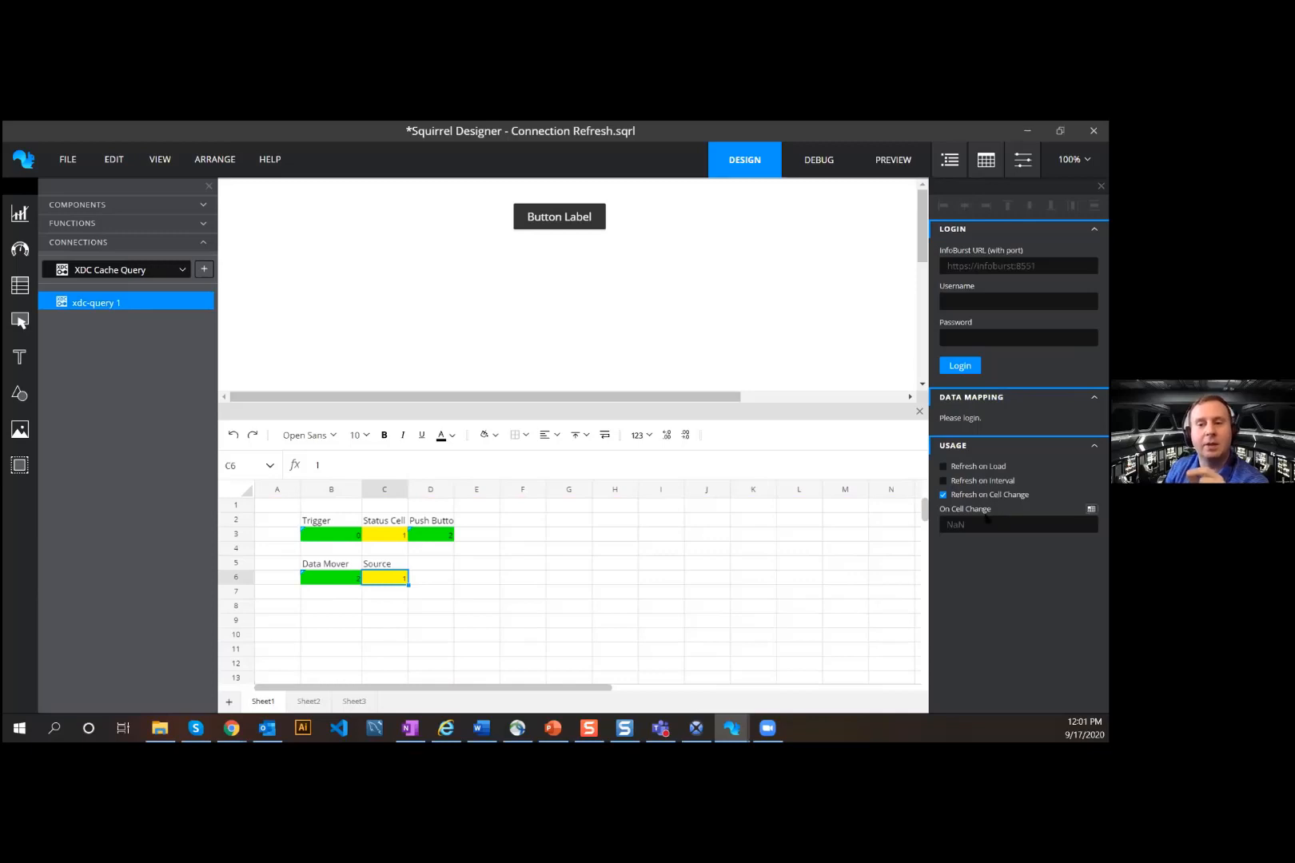
left_click(391, 578)
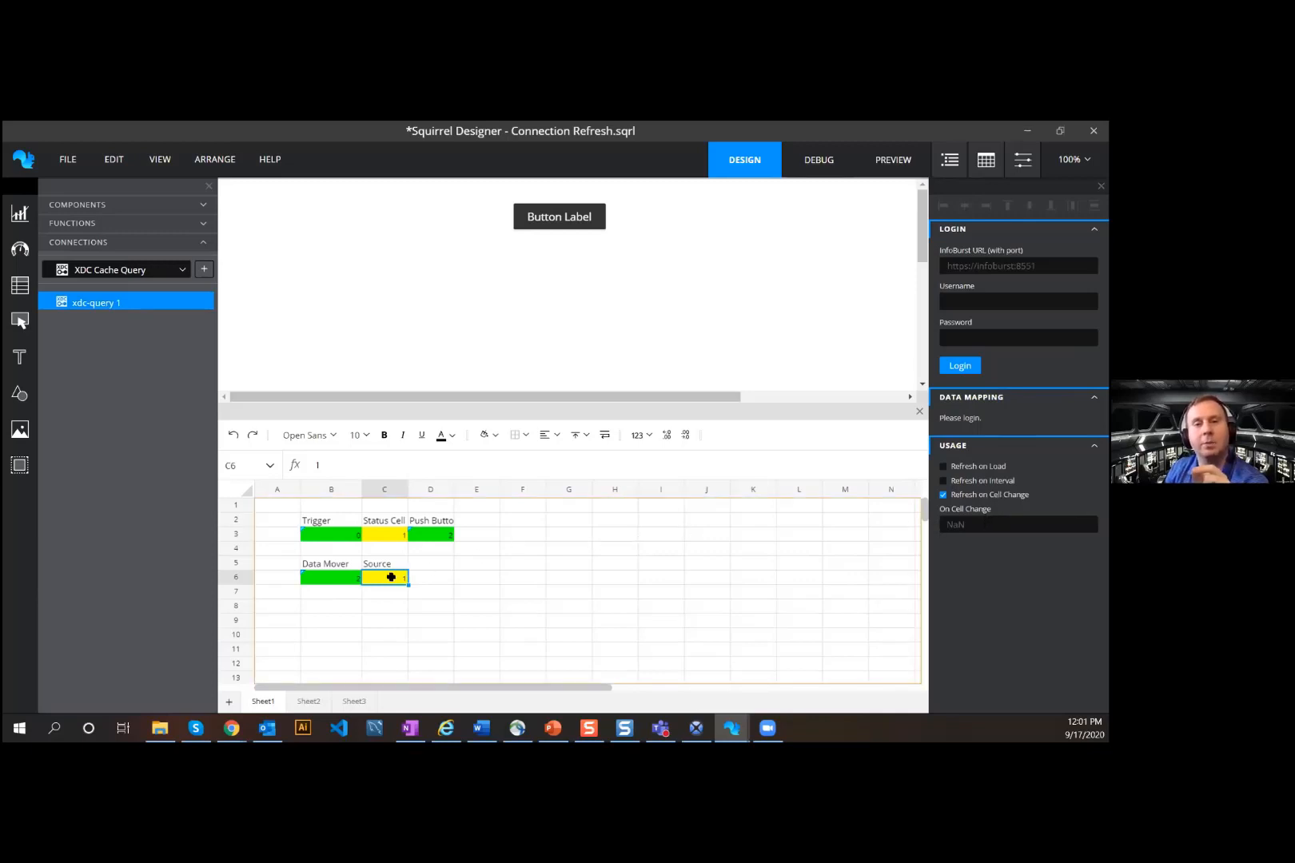
left_click(80, 223)
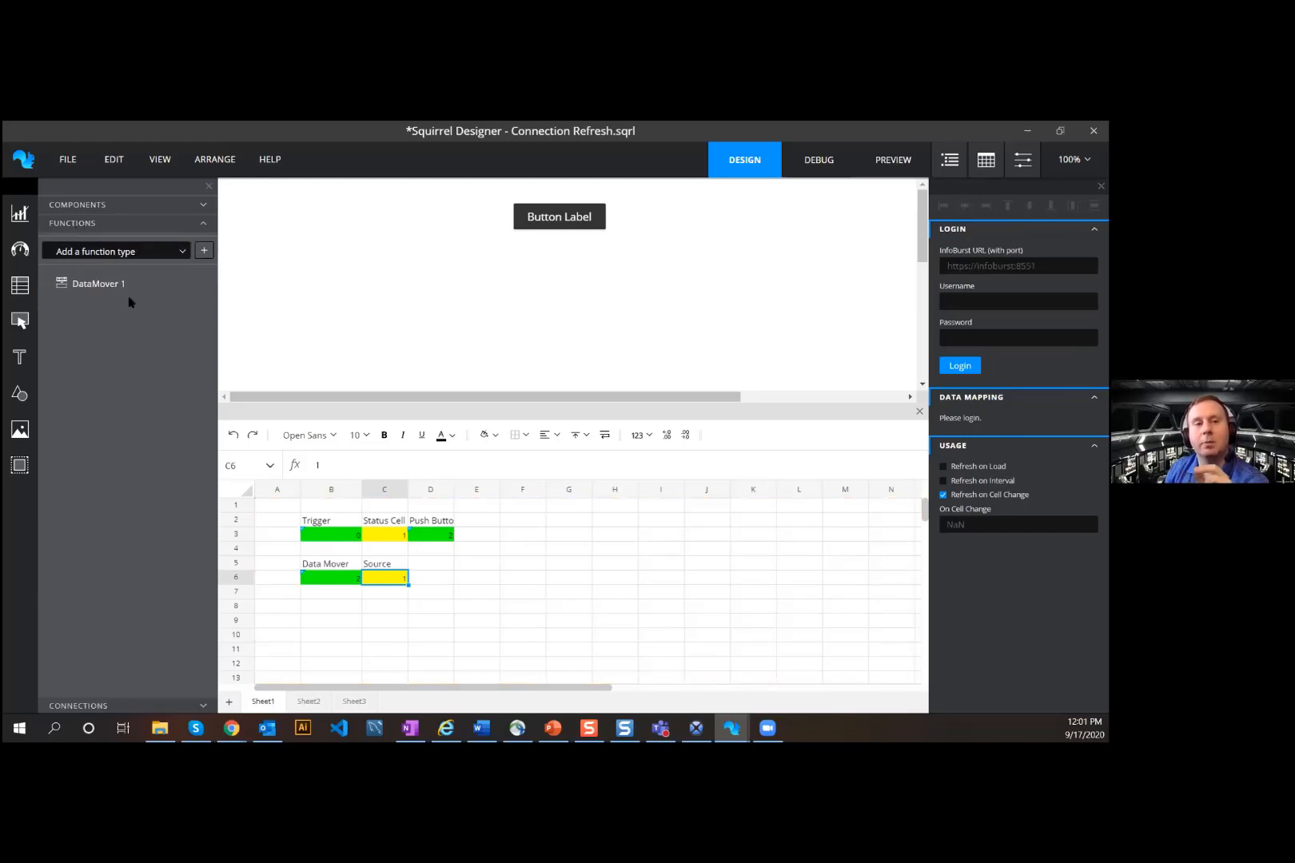
left_click(116, 291)
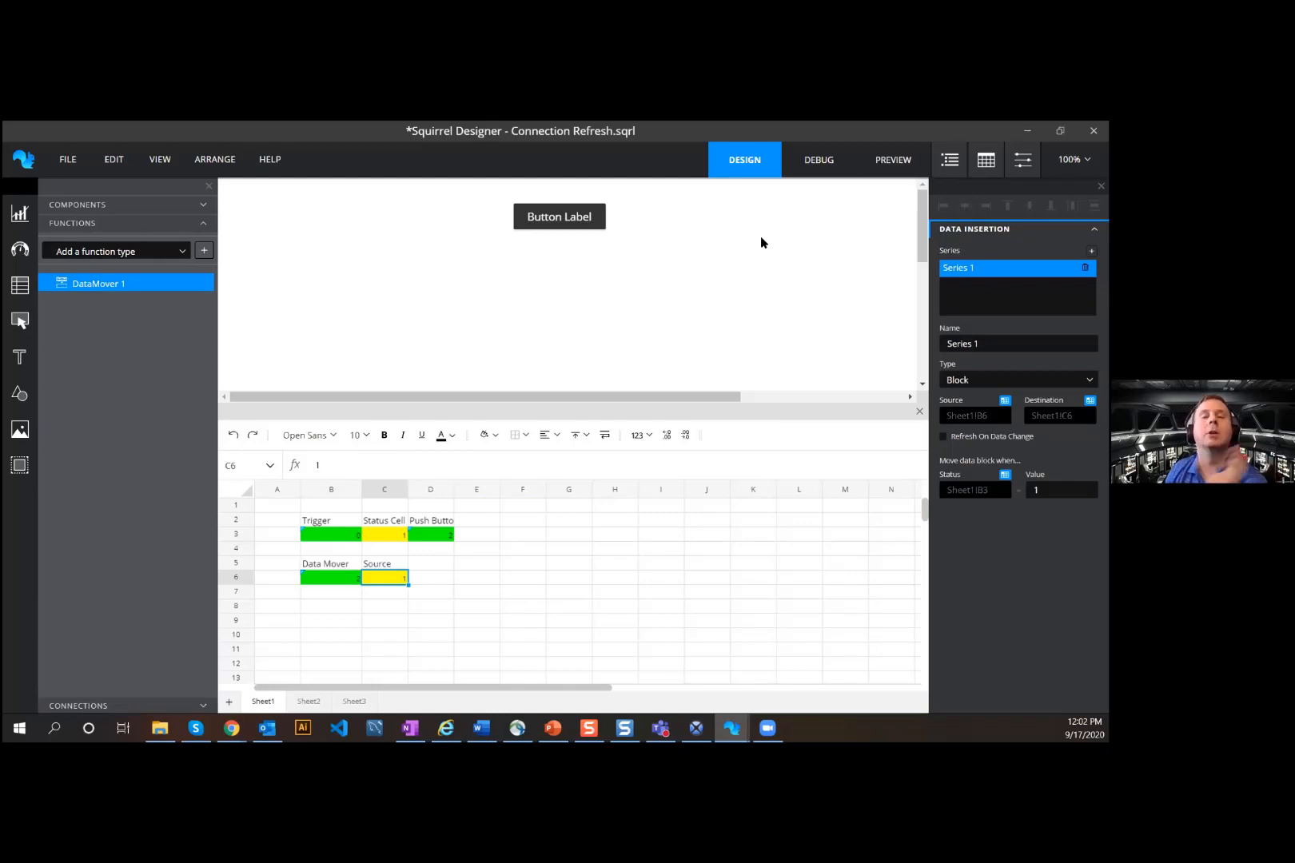
Step: Test the push button several times in Debug mode to check the trigger and source cells, and return to Design mode
left_click(810, 175)
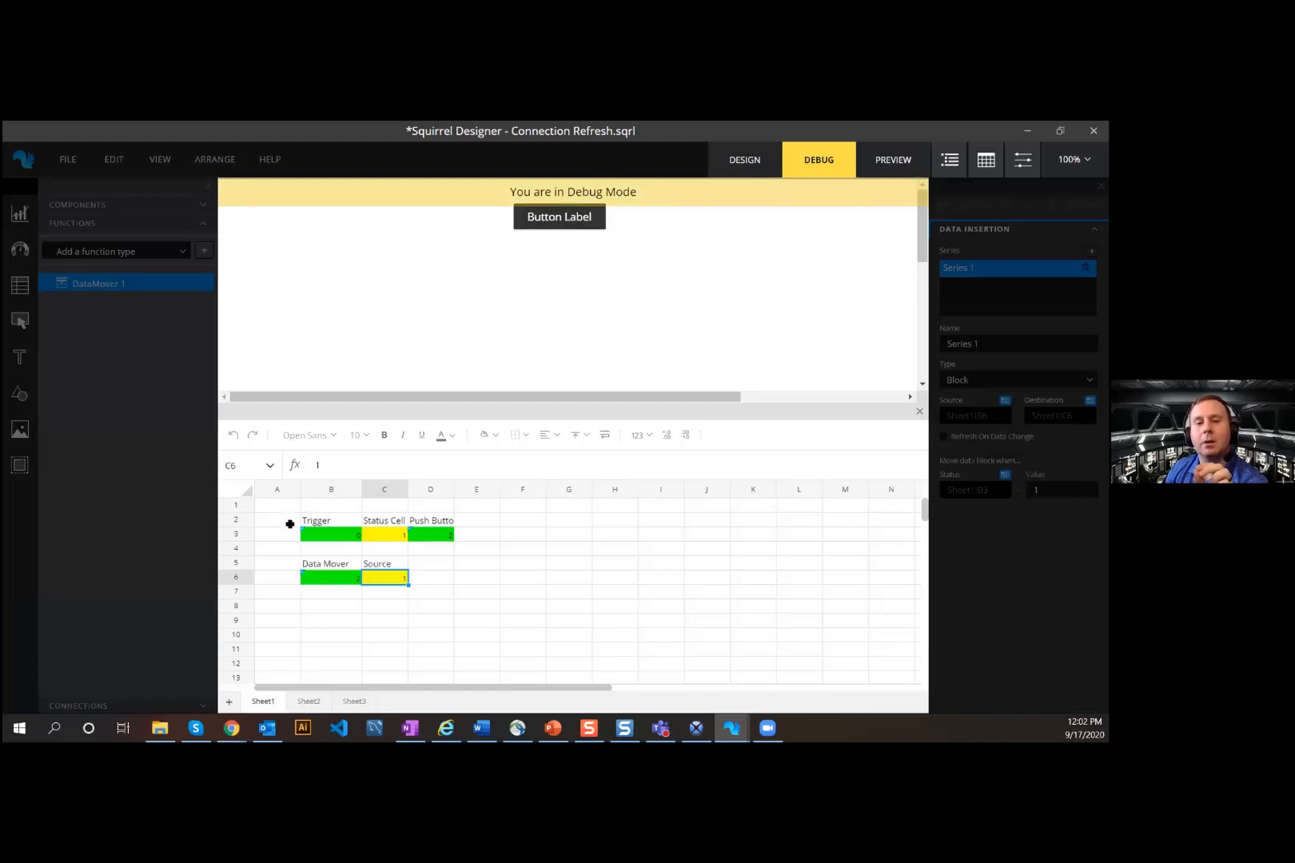
left_click(561, 227)
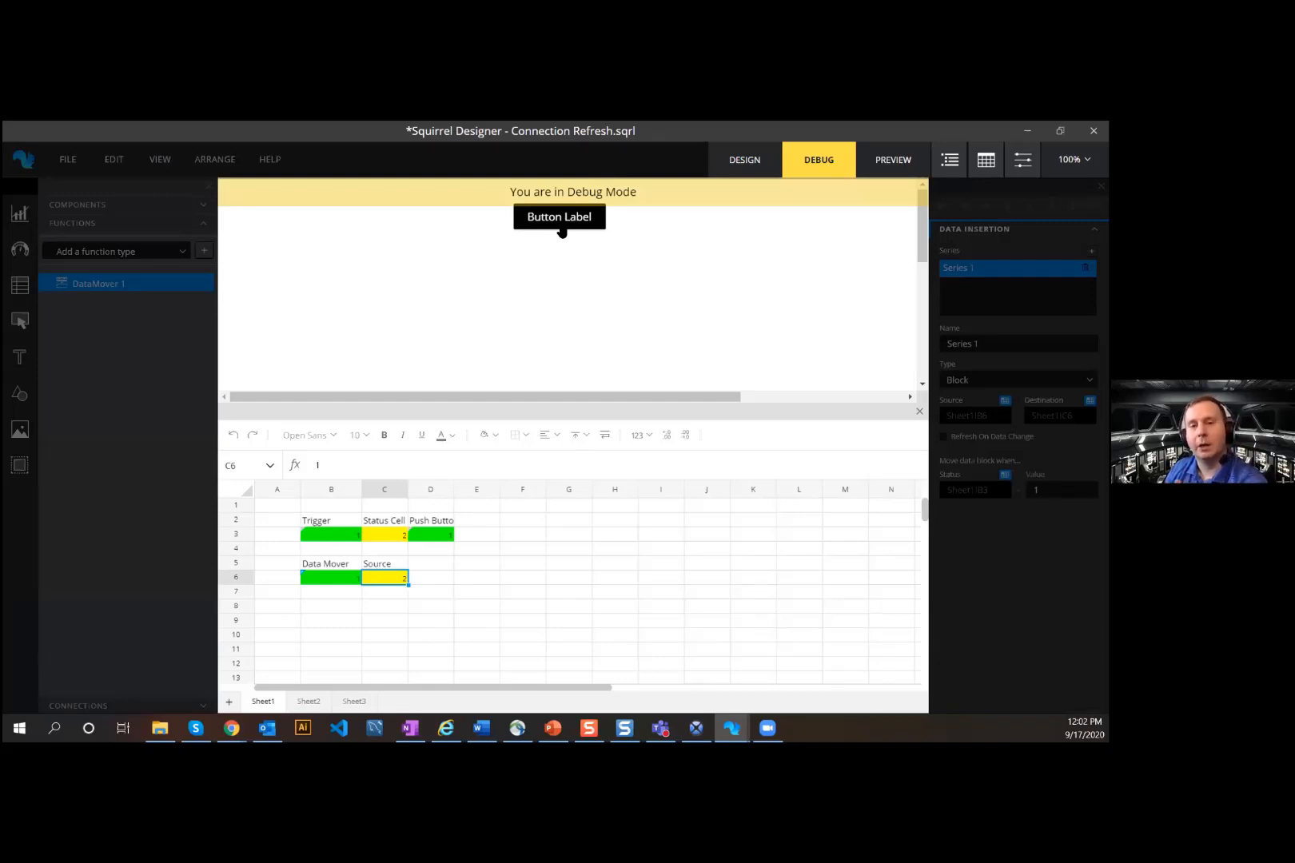
left_click(562, 231)
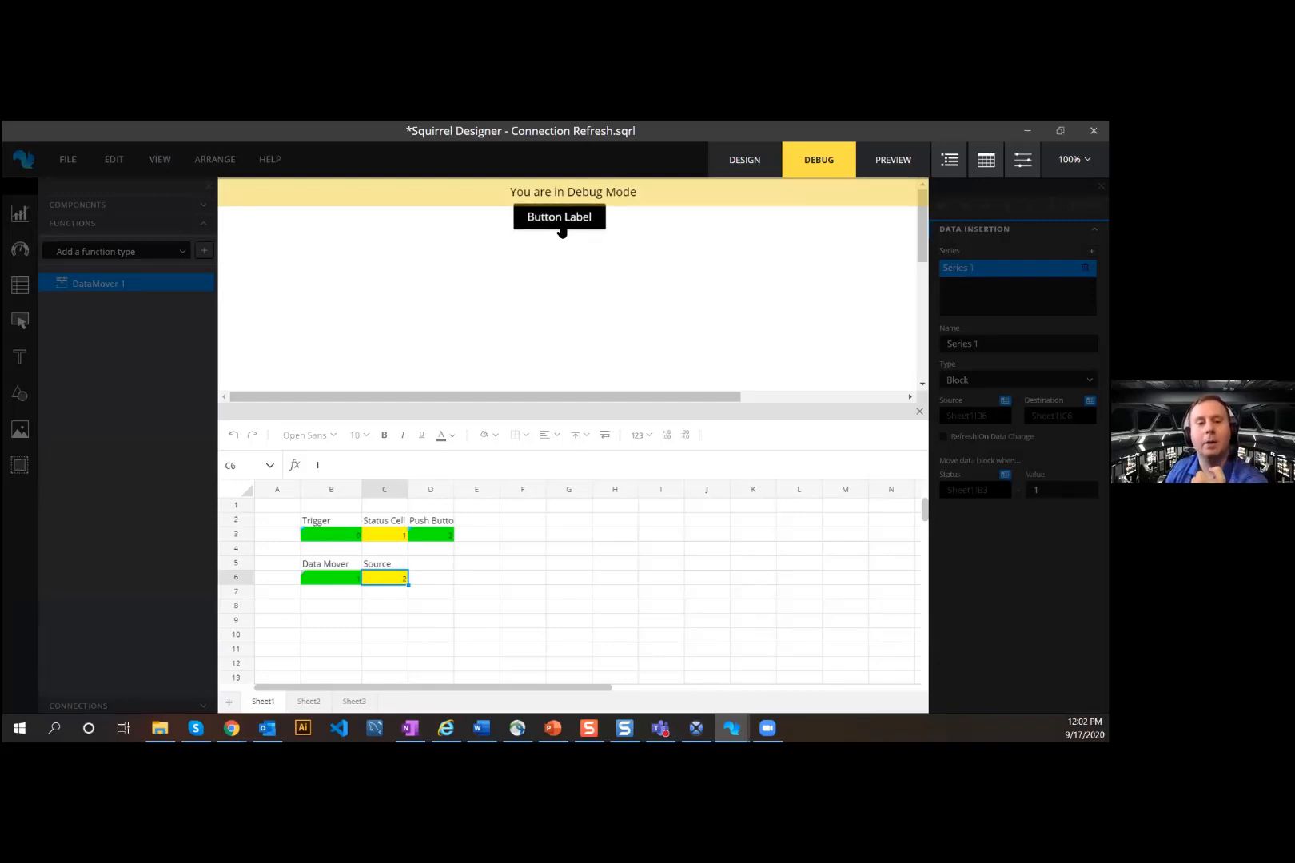
left_click(561, 226)
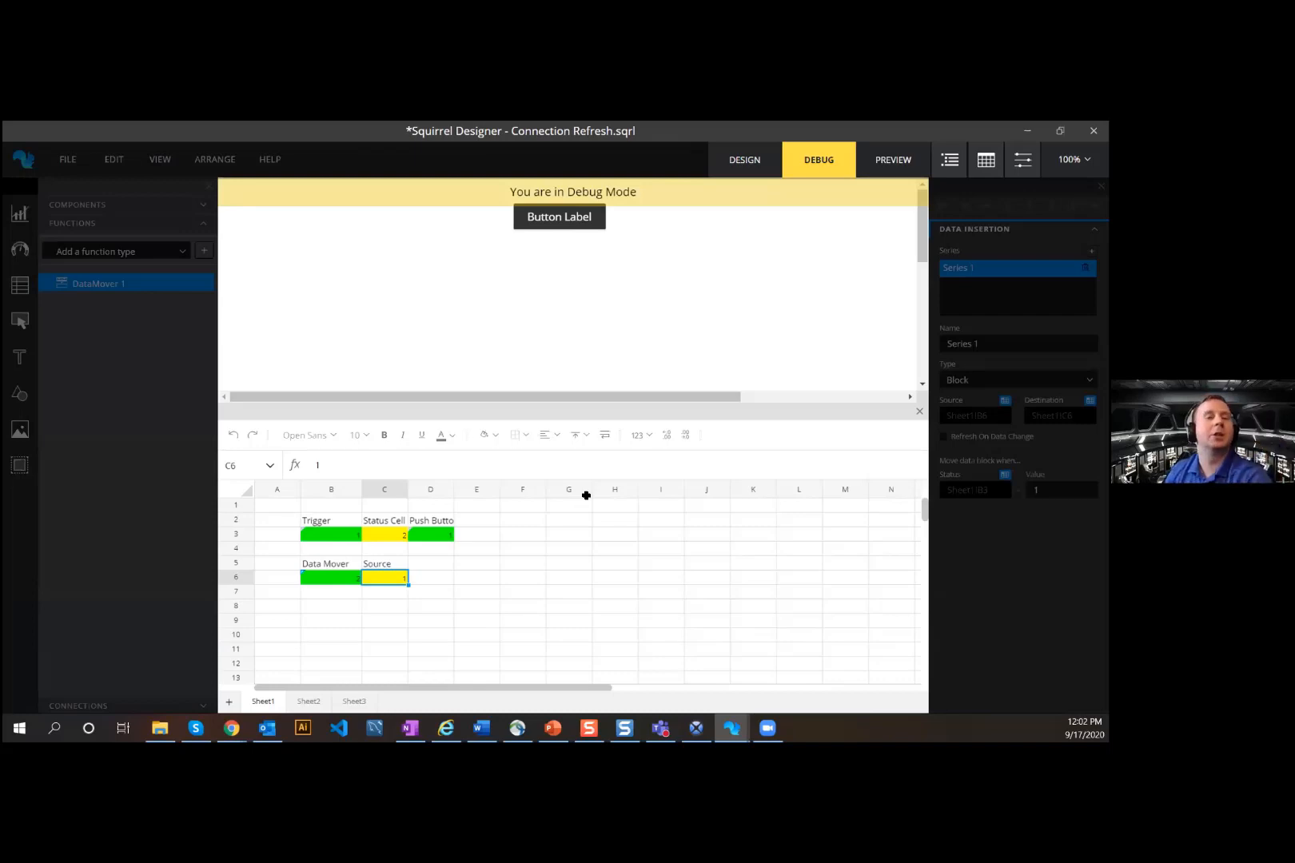
left_click(744, 170)
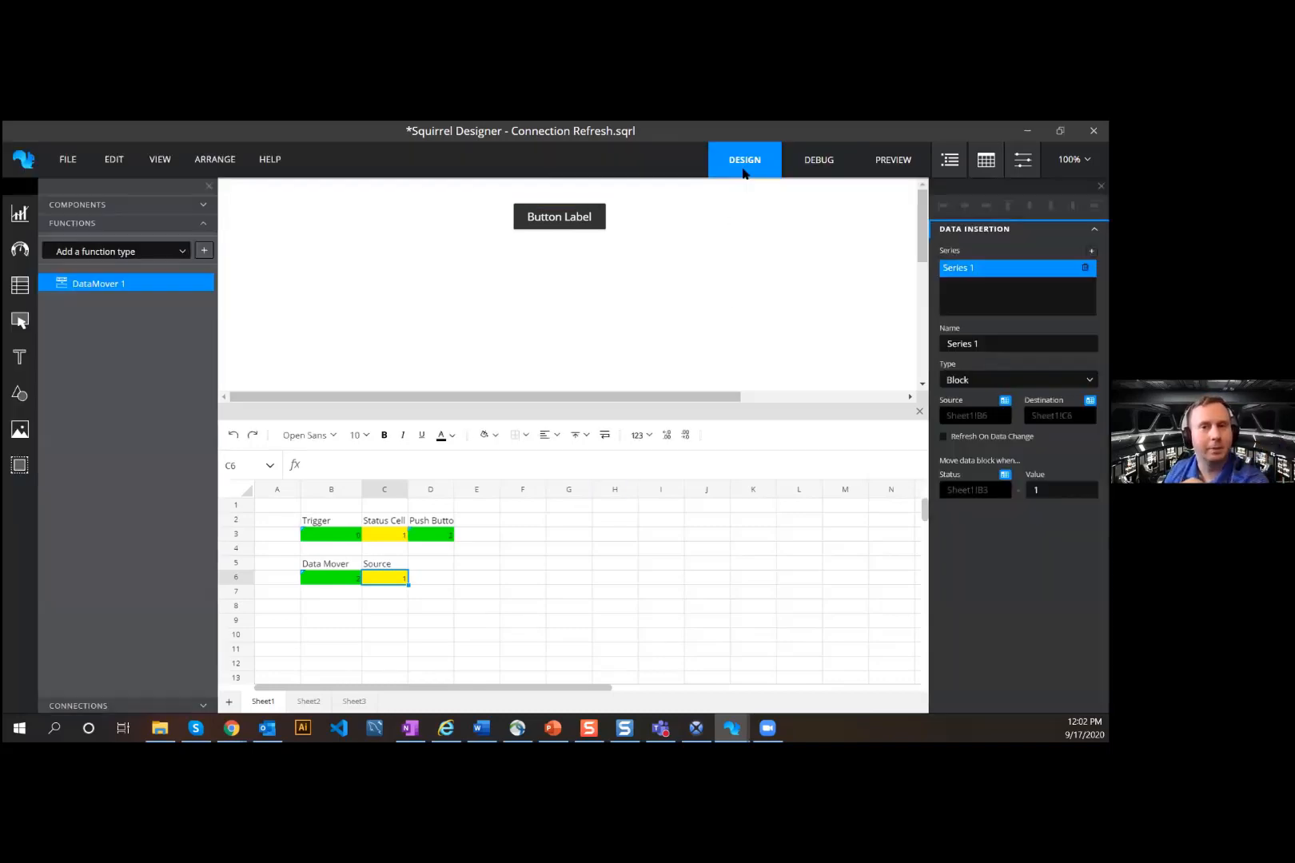
Step: Switch to the PowerPoint presentation and show slide 12, Toggle To Push Button Conversion
left_click(553, 728)
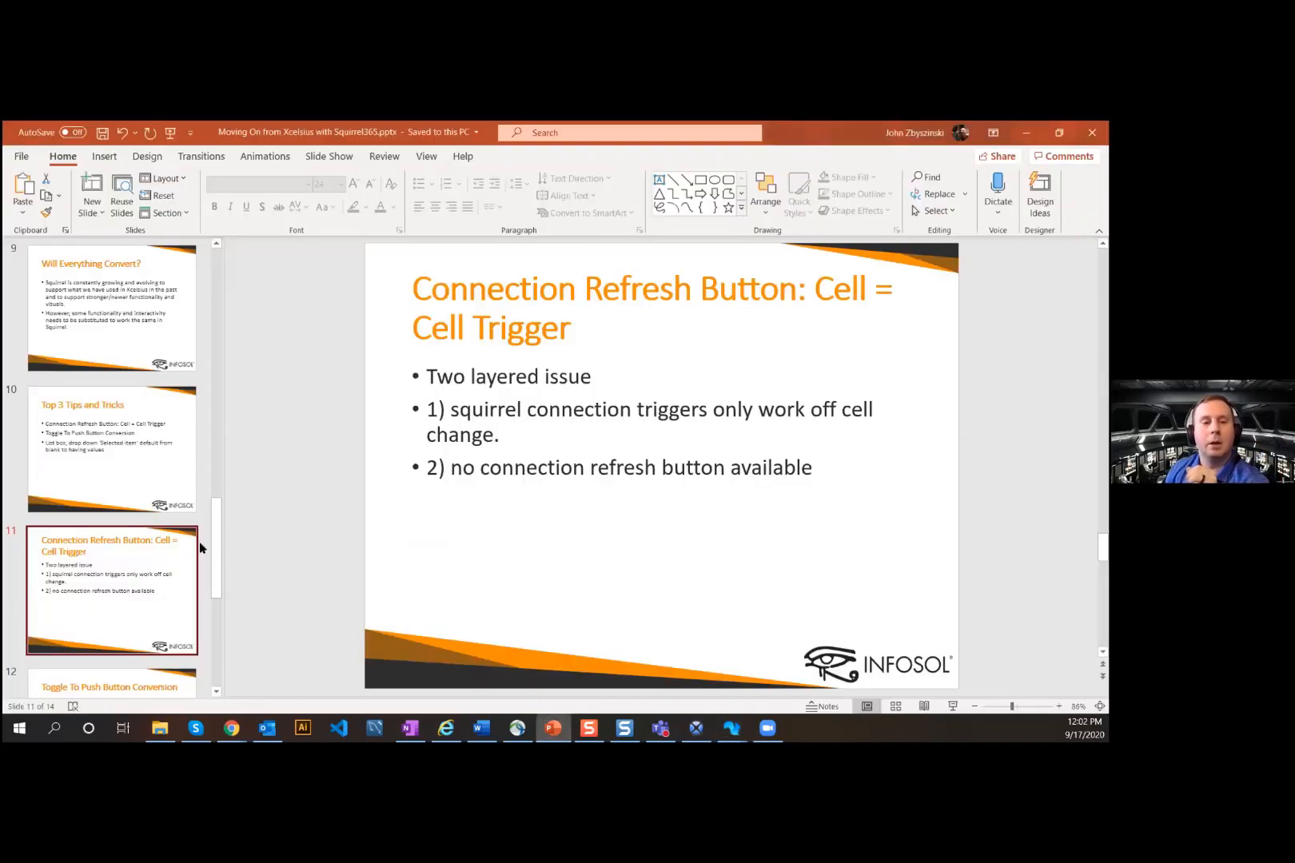
scroll(144, 580, "down", 1)
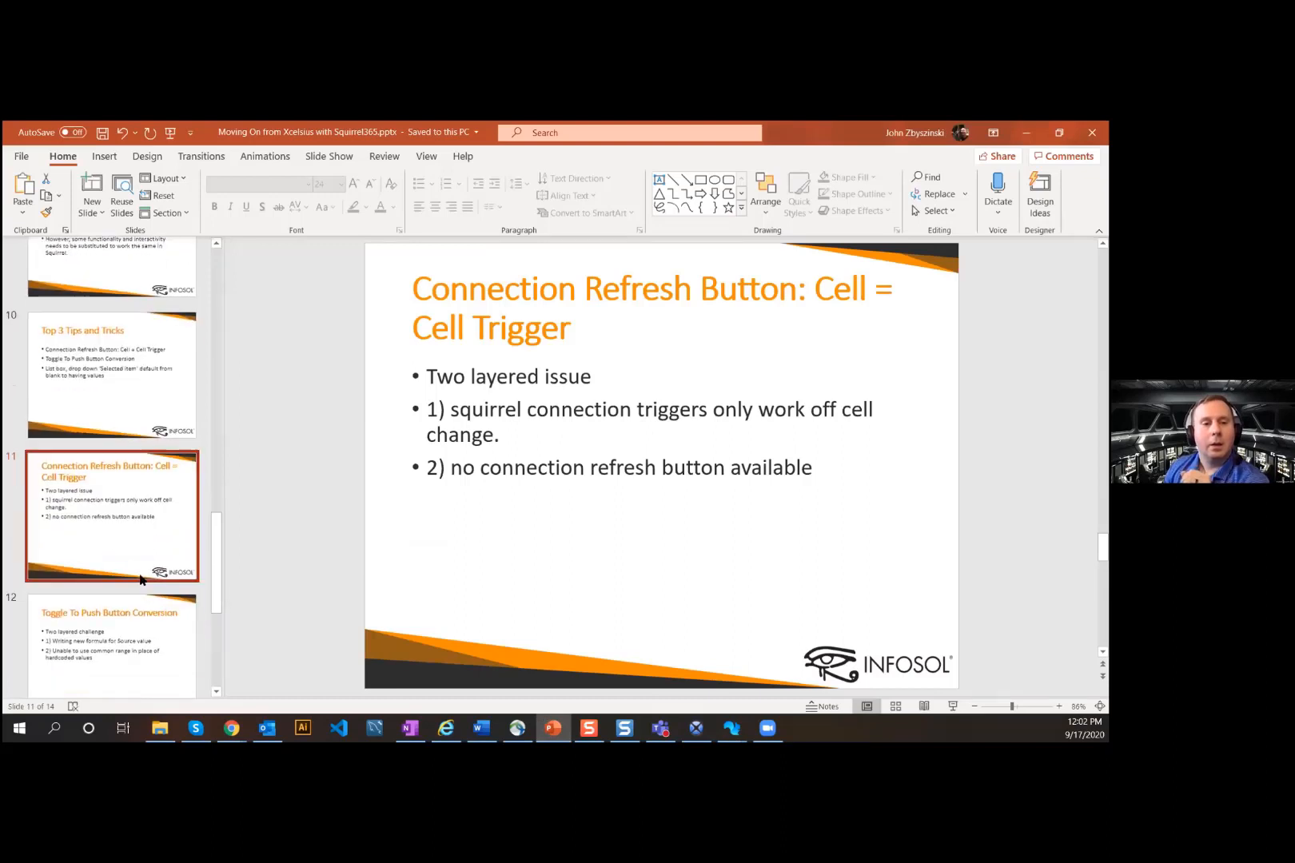
left_click(121, 658)
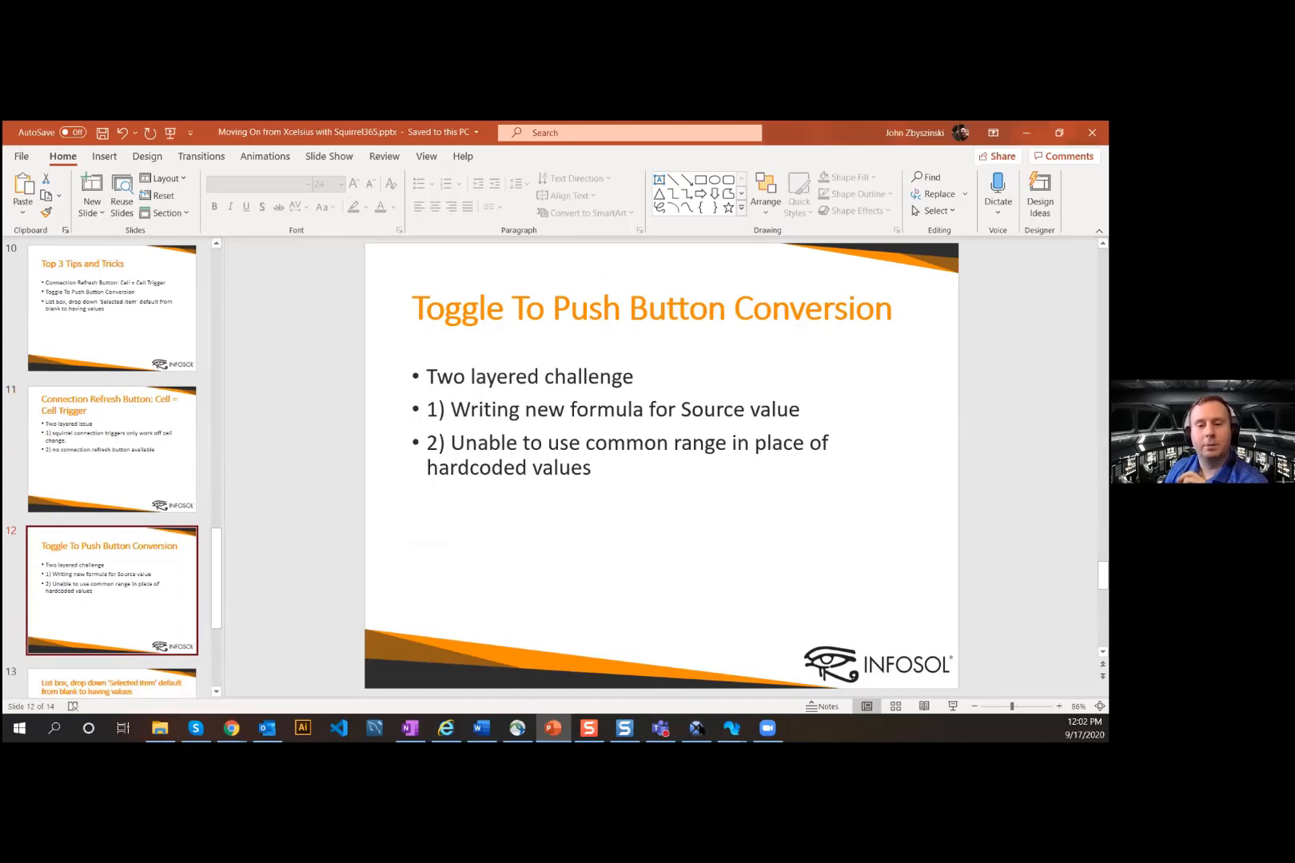
Step: Switch to the Squirrel Designer window holding Connection Refresh.sqrl and start a new blank project
mouse_move(732, 728)
mouse_move(744, 697)
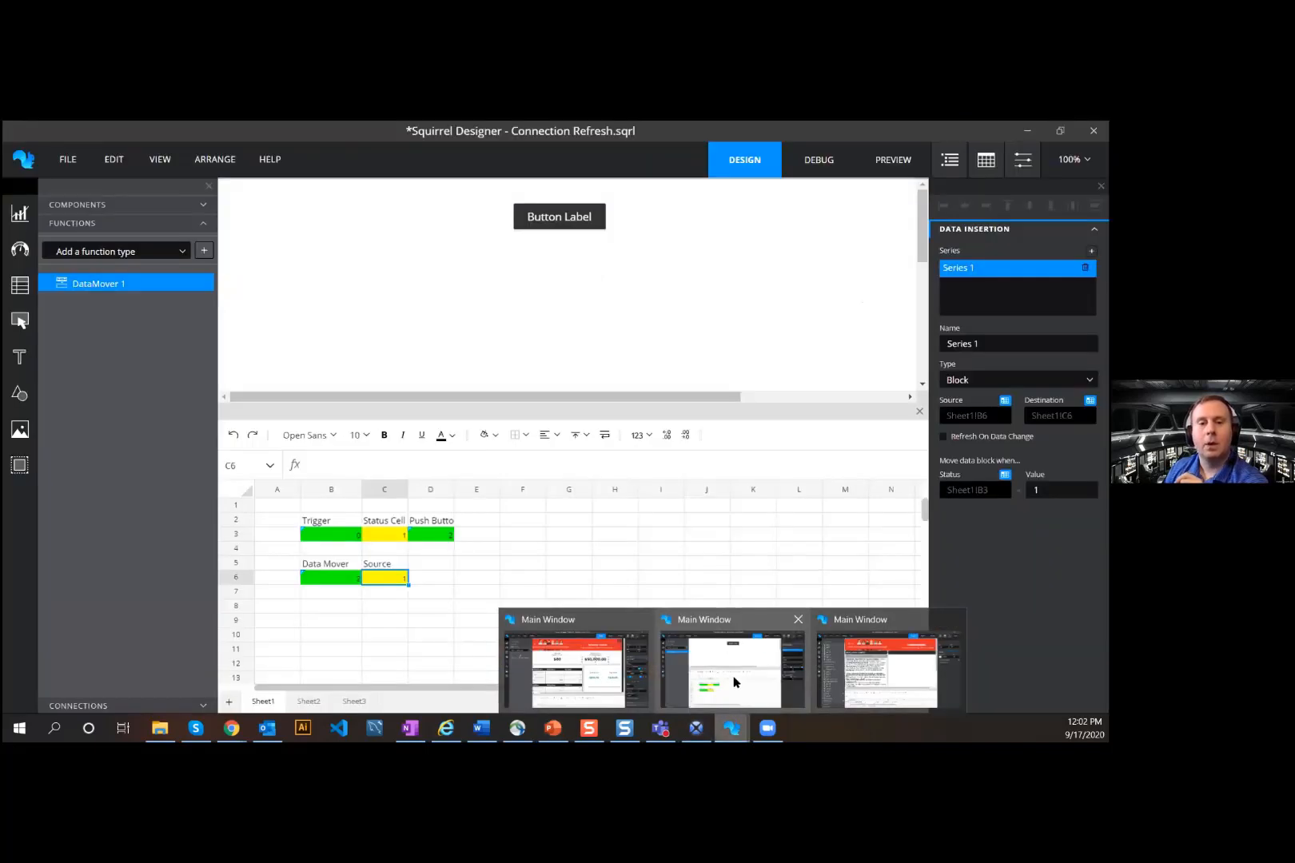
left_click(727, 679)
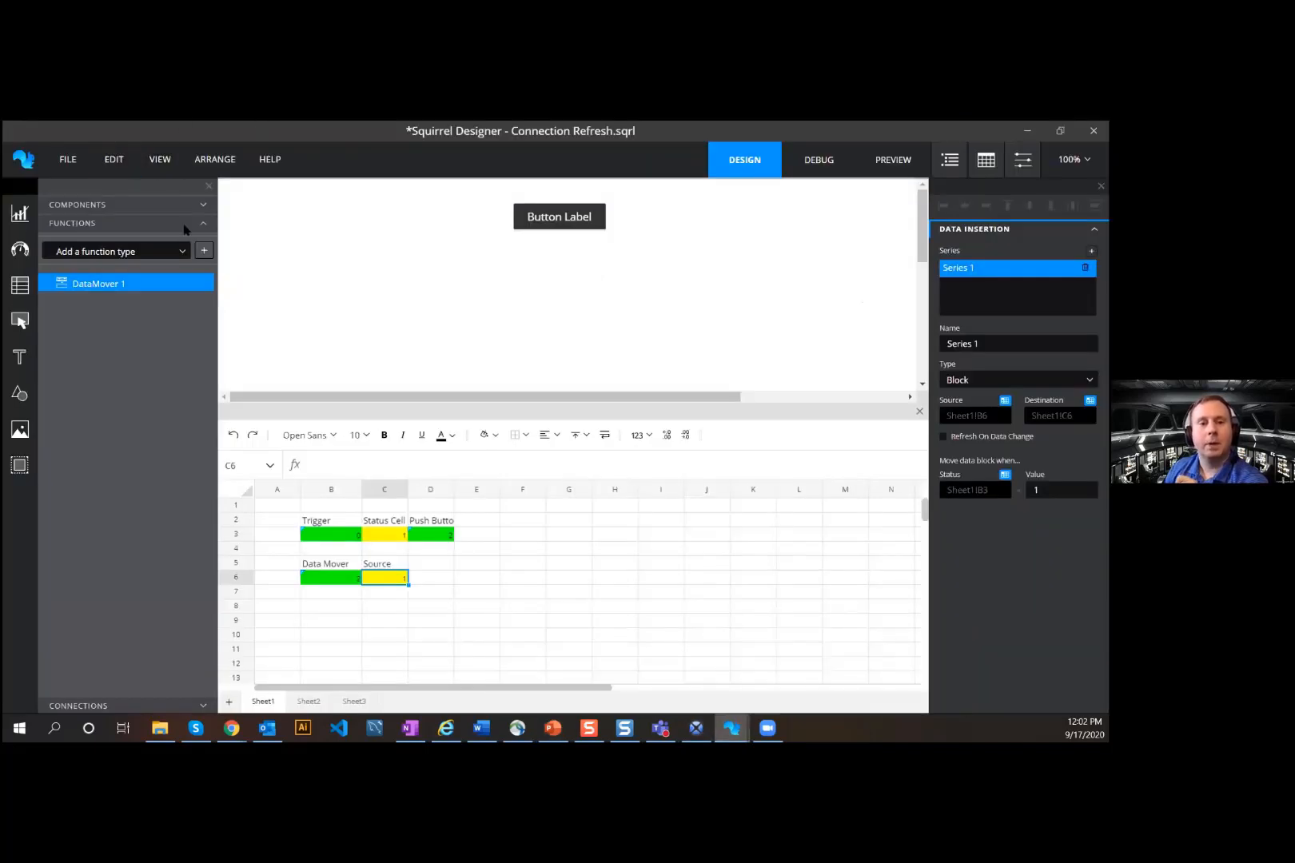
left_click(68, 159)
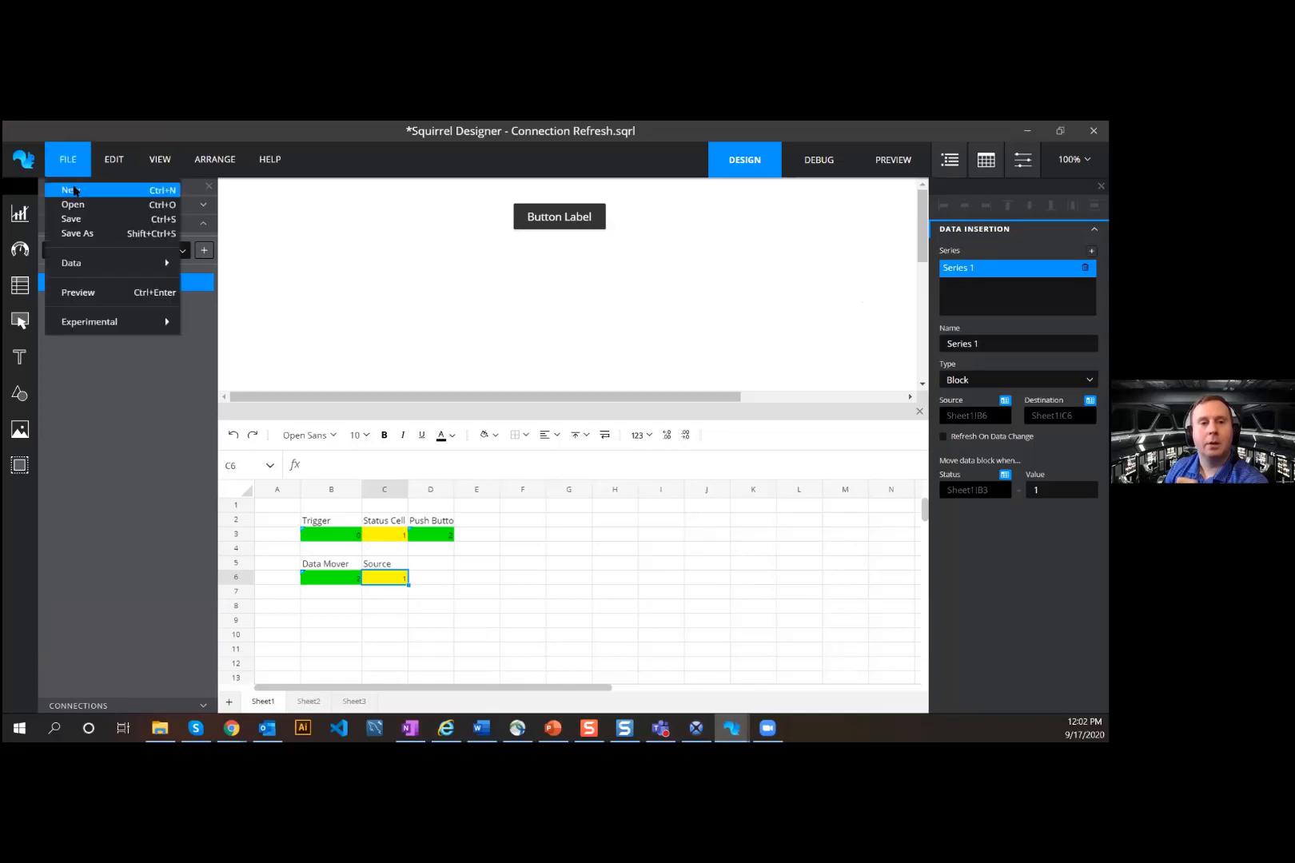
left_click(73, 187)
left_click(599, 453)
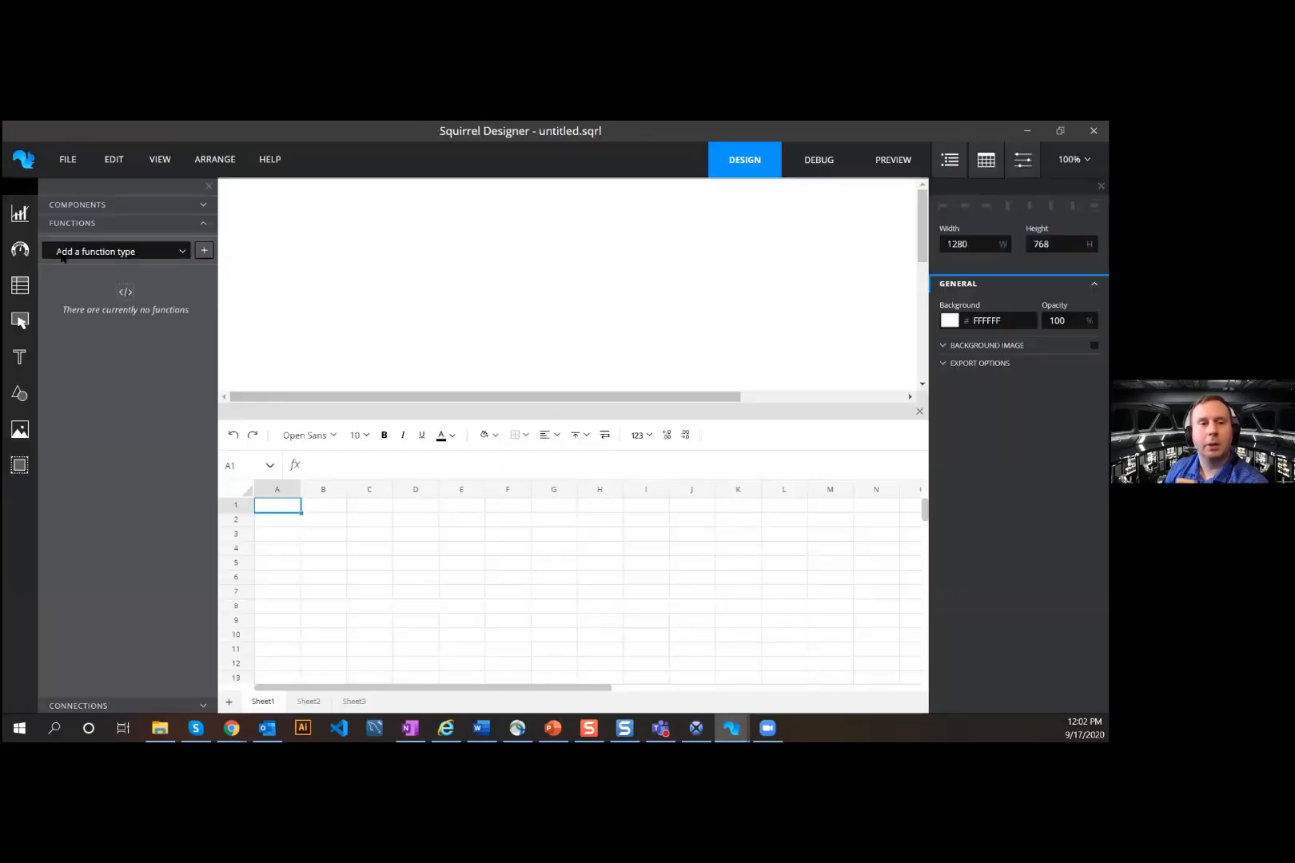
Step: Add a push button to the upper part of the canvas, at about X 218, Y 102
left_click(19, 320)
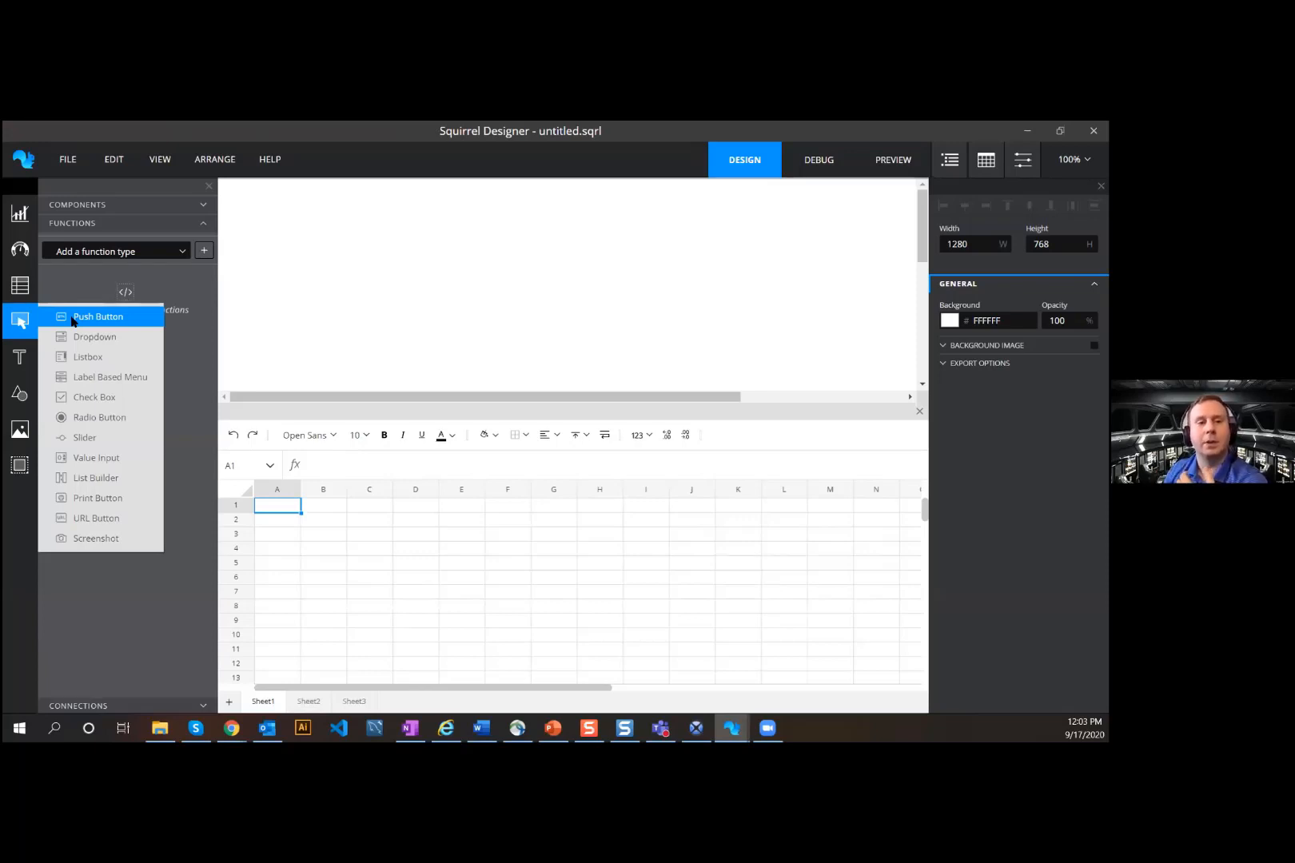
left_click(119, 318)
left_click_drag(313, 273, 415, 262)
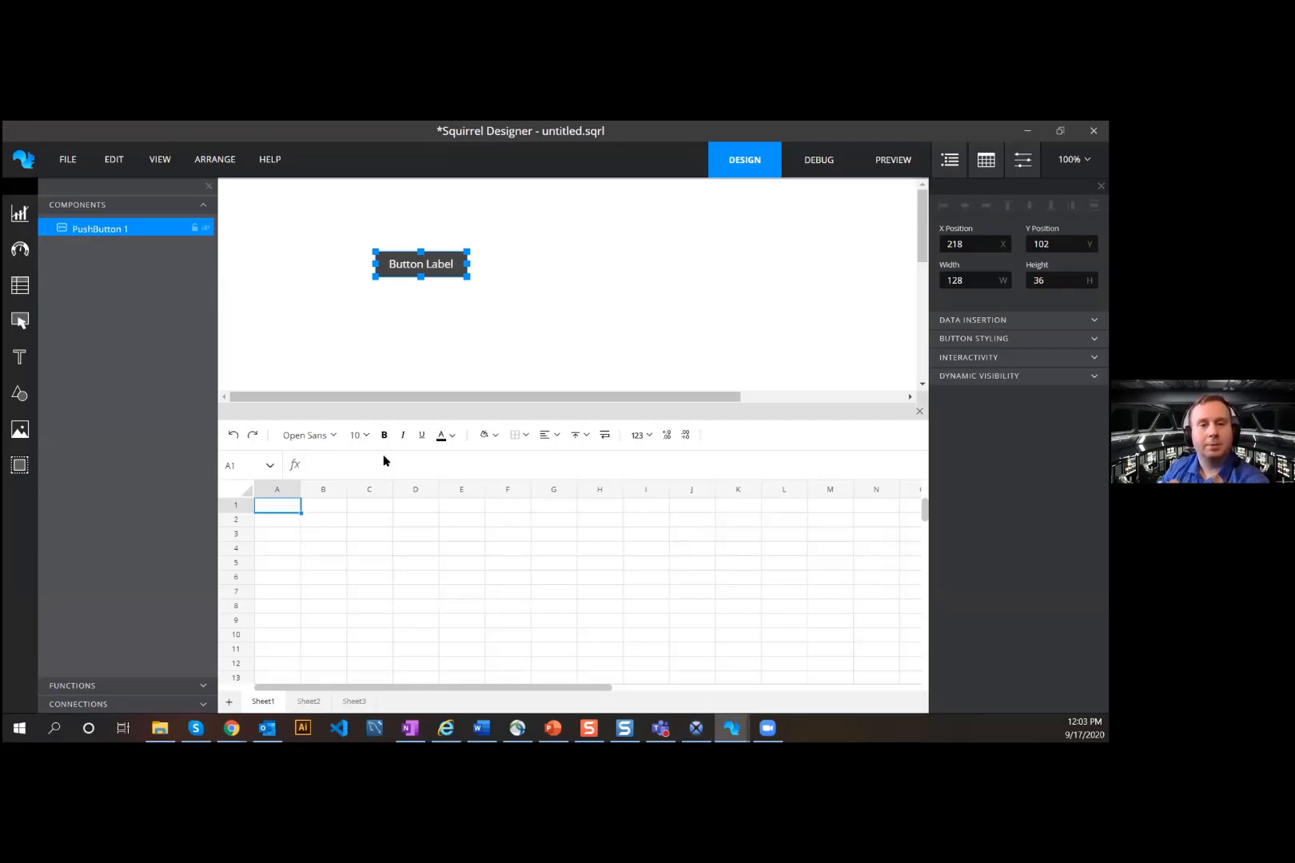
Step: Enter 1 in cell B2 and 2 in cells C2 and D2
left_click(328, 519)
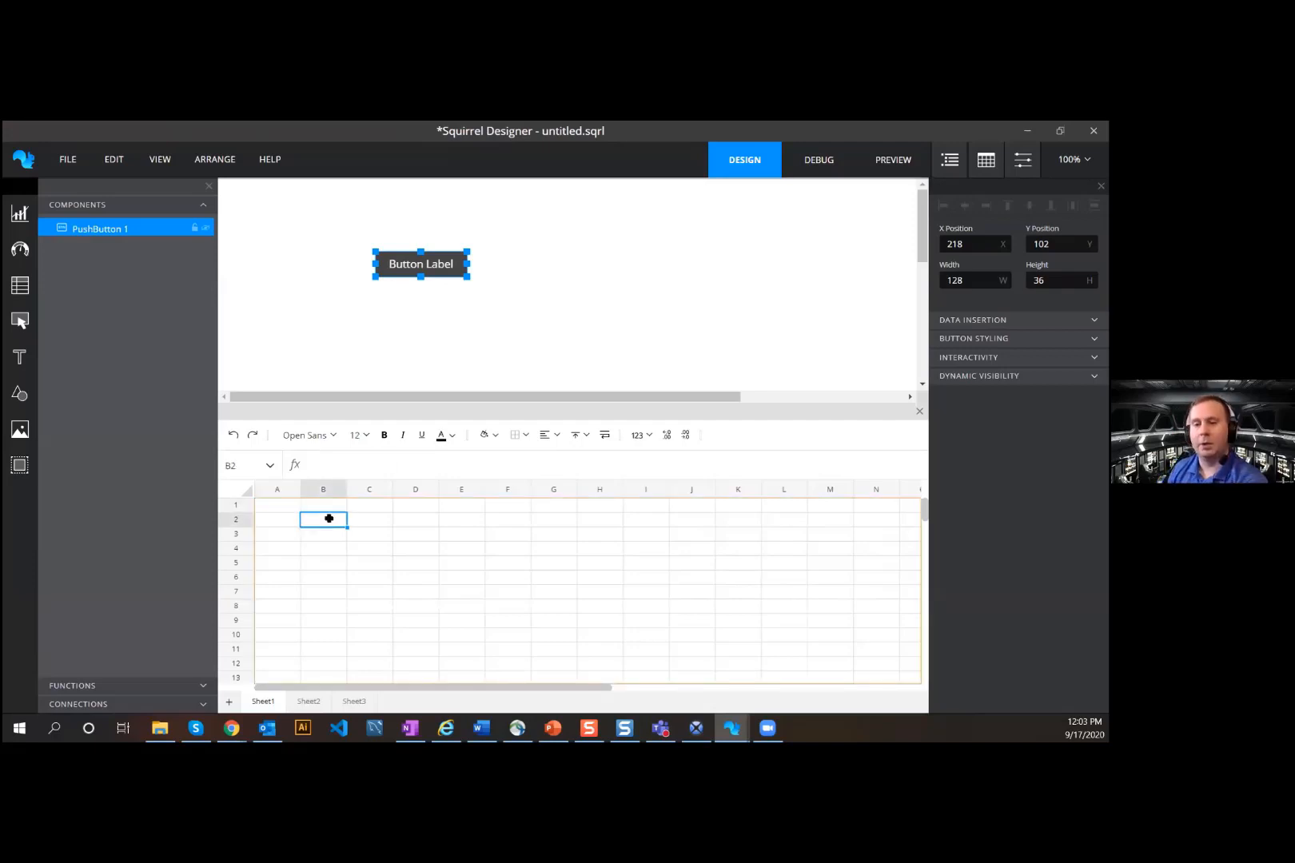
type("1")
key("Tab")
type("2")
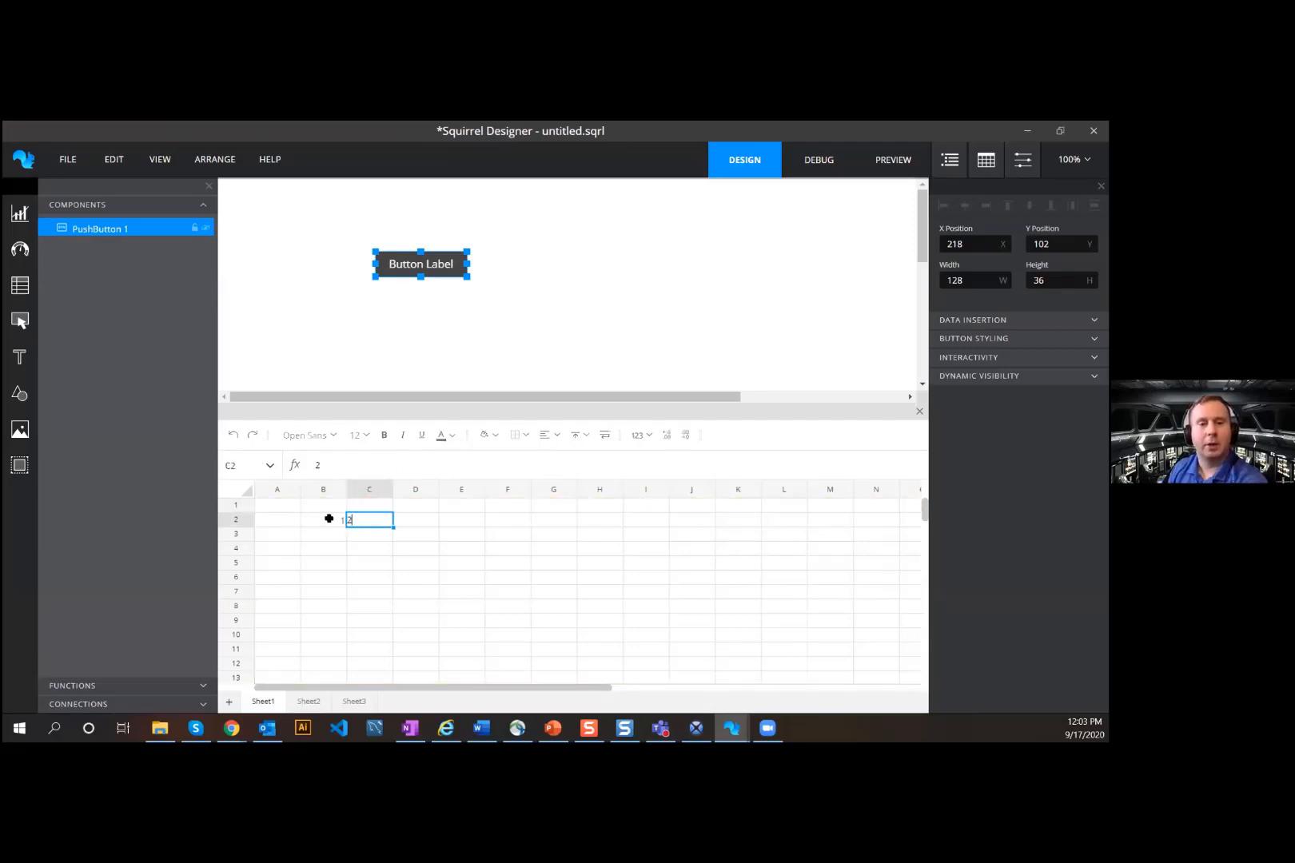
left_click(328, 519)
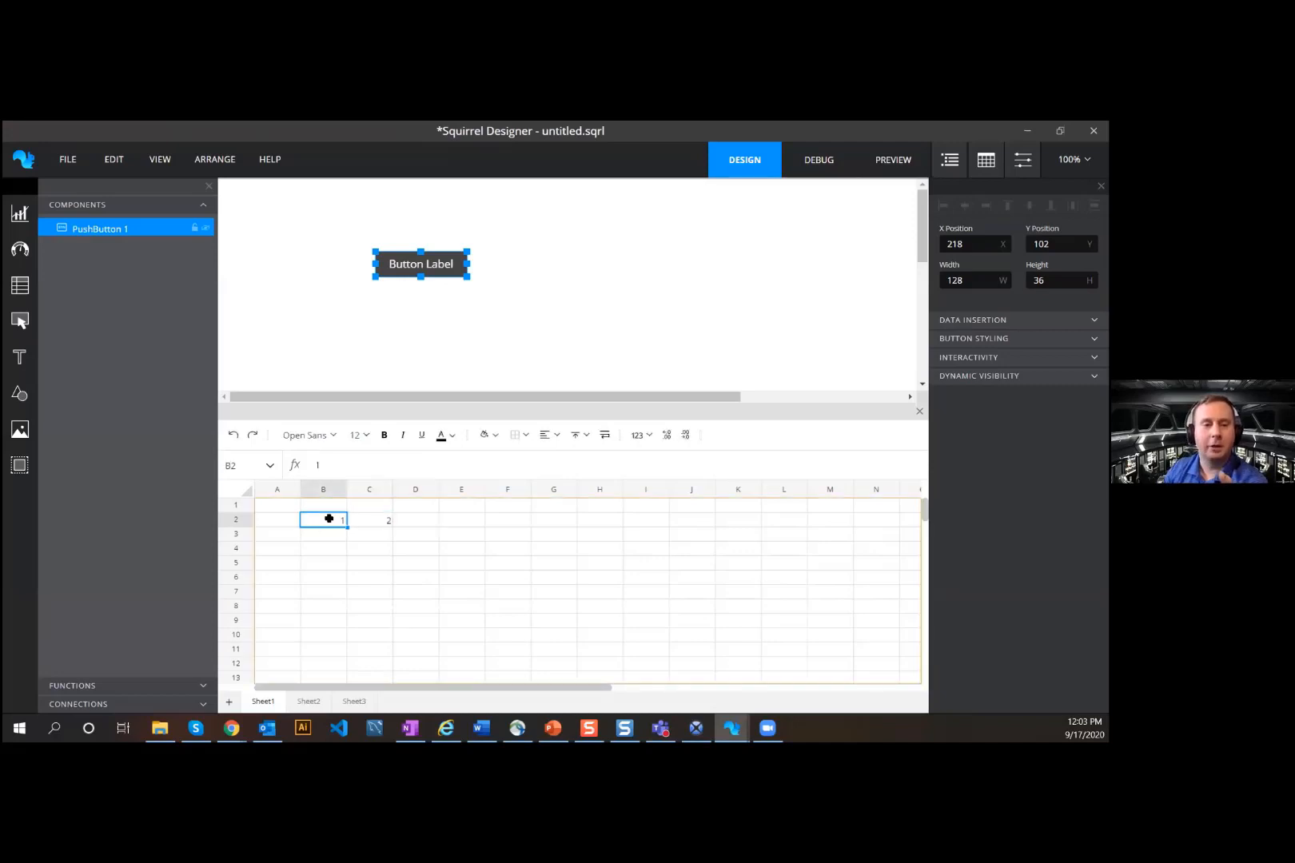
left_click(360, 520)
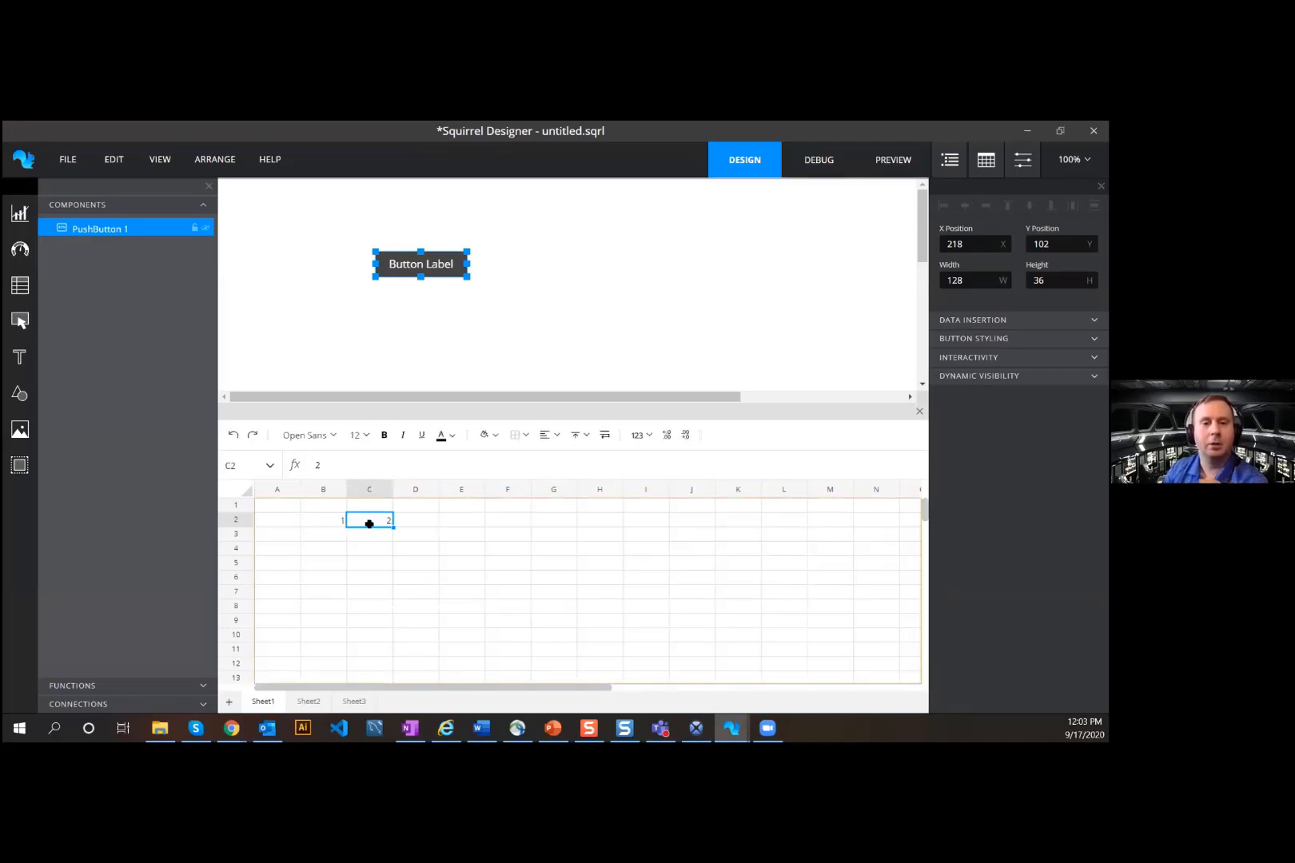
left_click(410, 519)
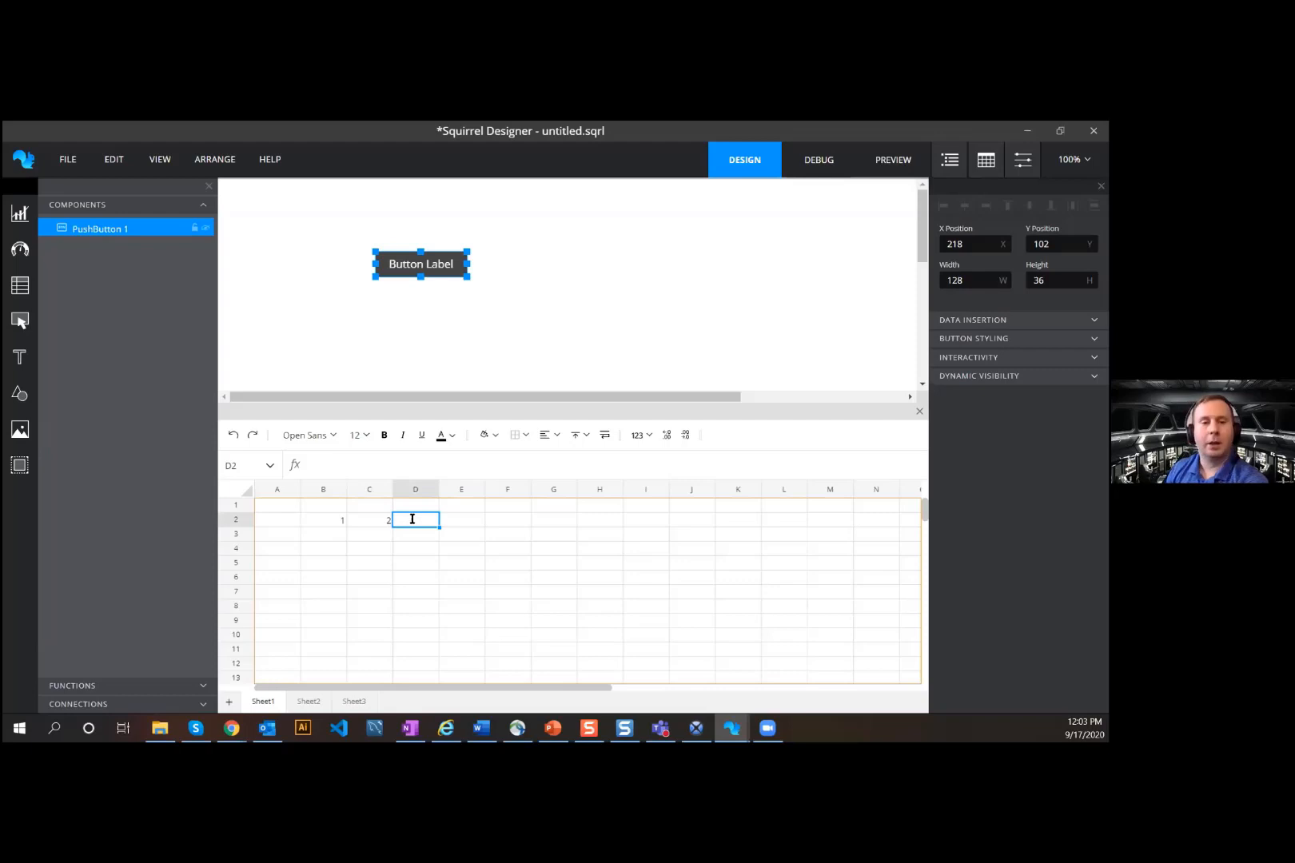
type("2")
left_click(472, 516)
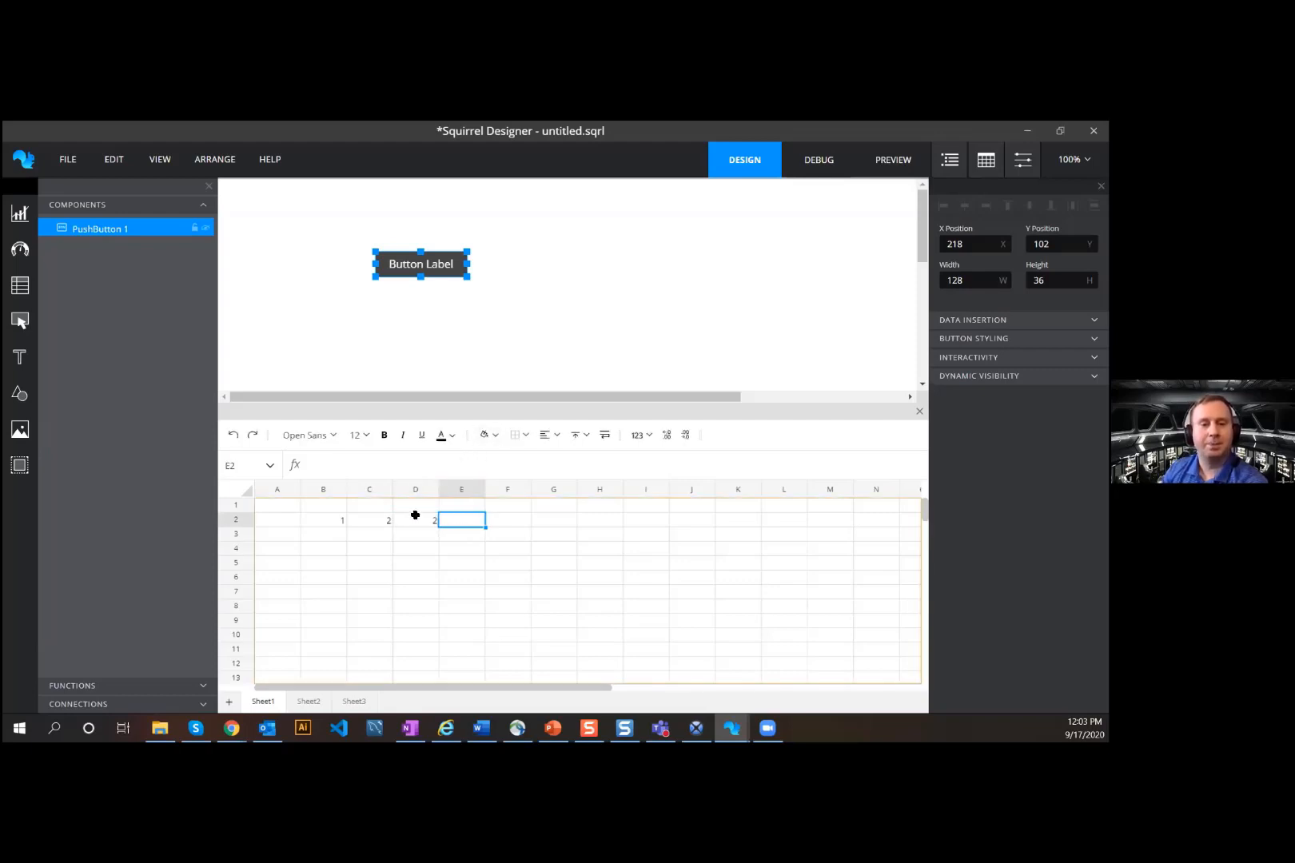
Step: Fill cell D2 with yellow to mark it as the button's destination cell
left_click(417, 519)
left_click(485, 436)
left_click(511, 468)
left_click(477, 559)
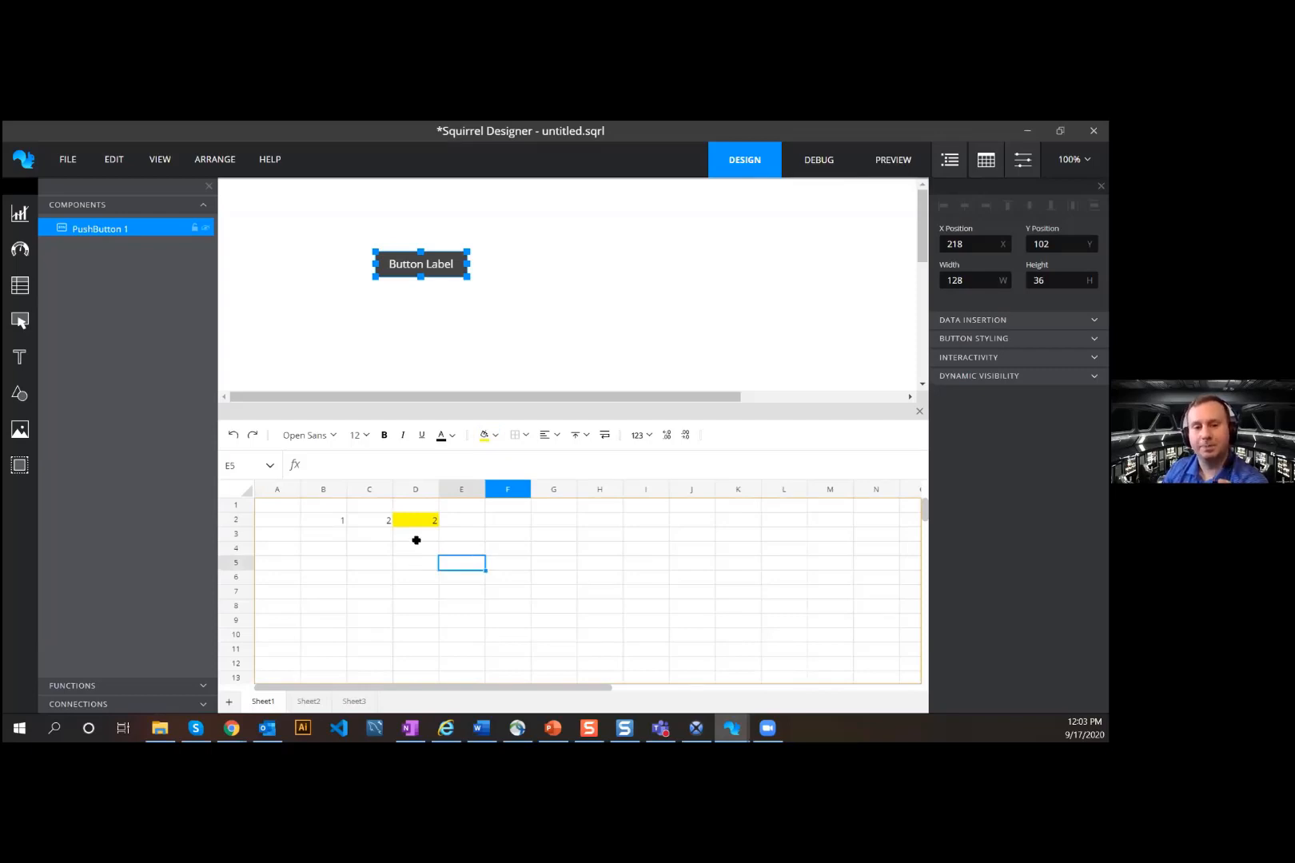
Step: Enter the formula =if(D2=2,1,2) in cell C3 to alternate the button's source value
left_click_drag(337, 521, 347, 520)
left_click(379, 534)
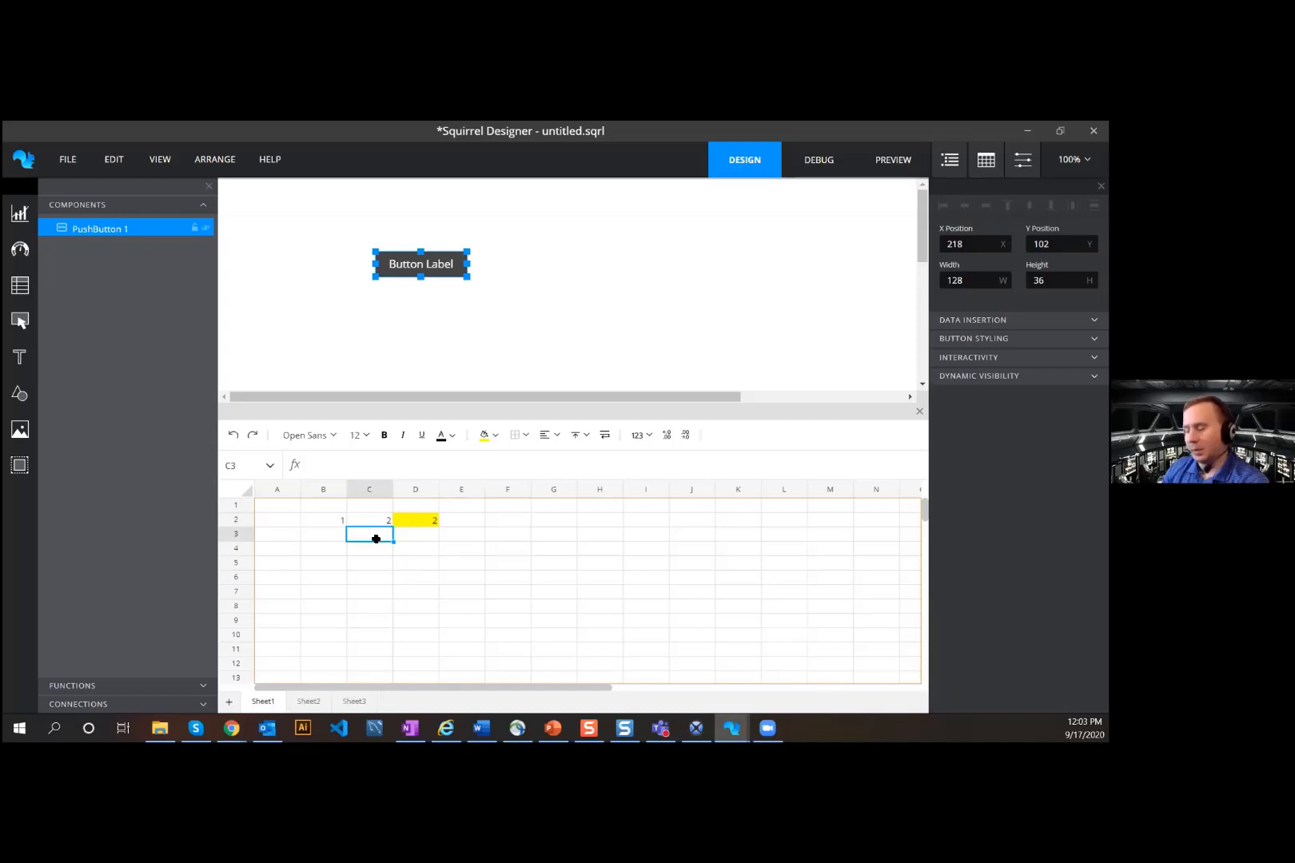
type("=if")
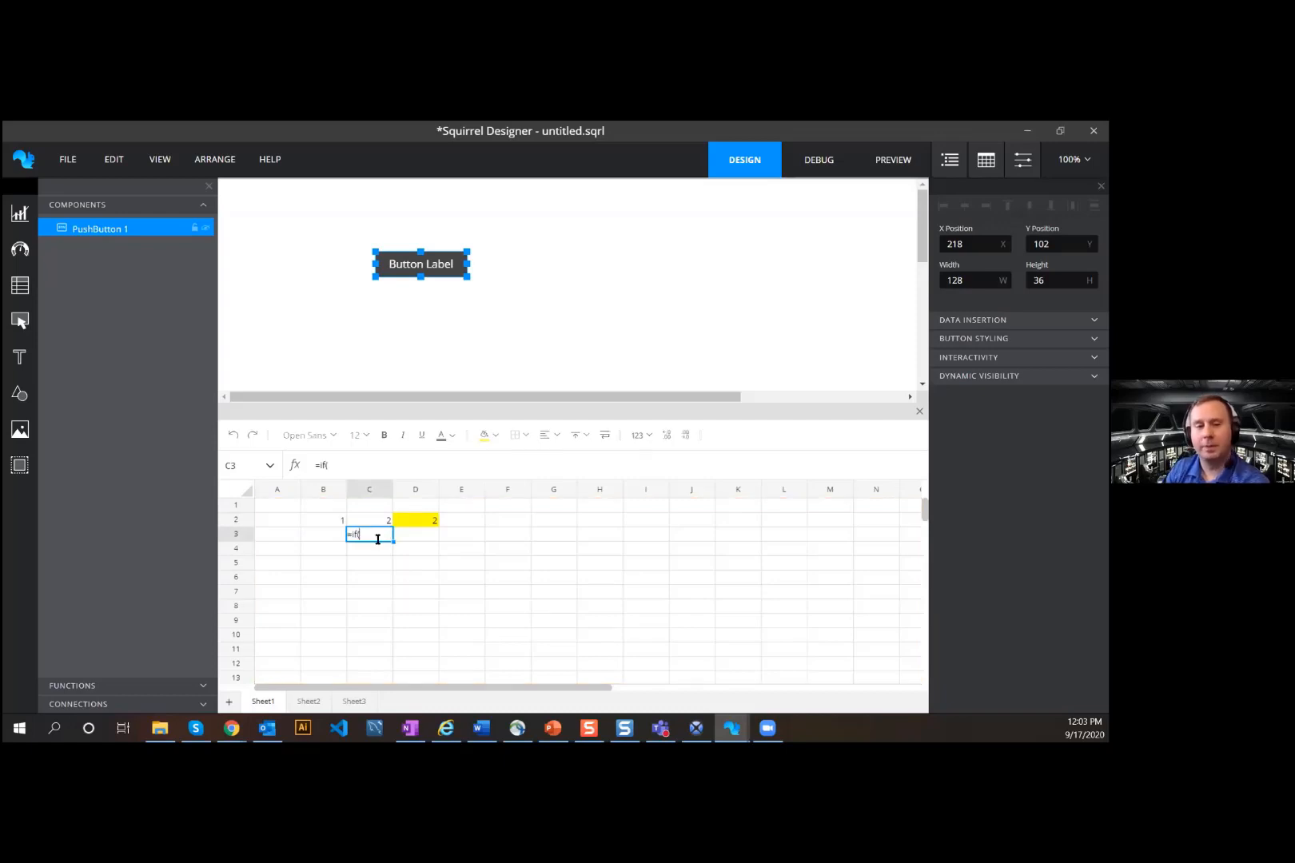
type("(")
left_click(416, 521)
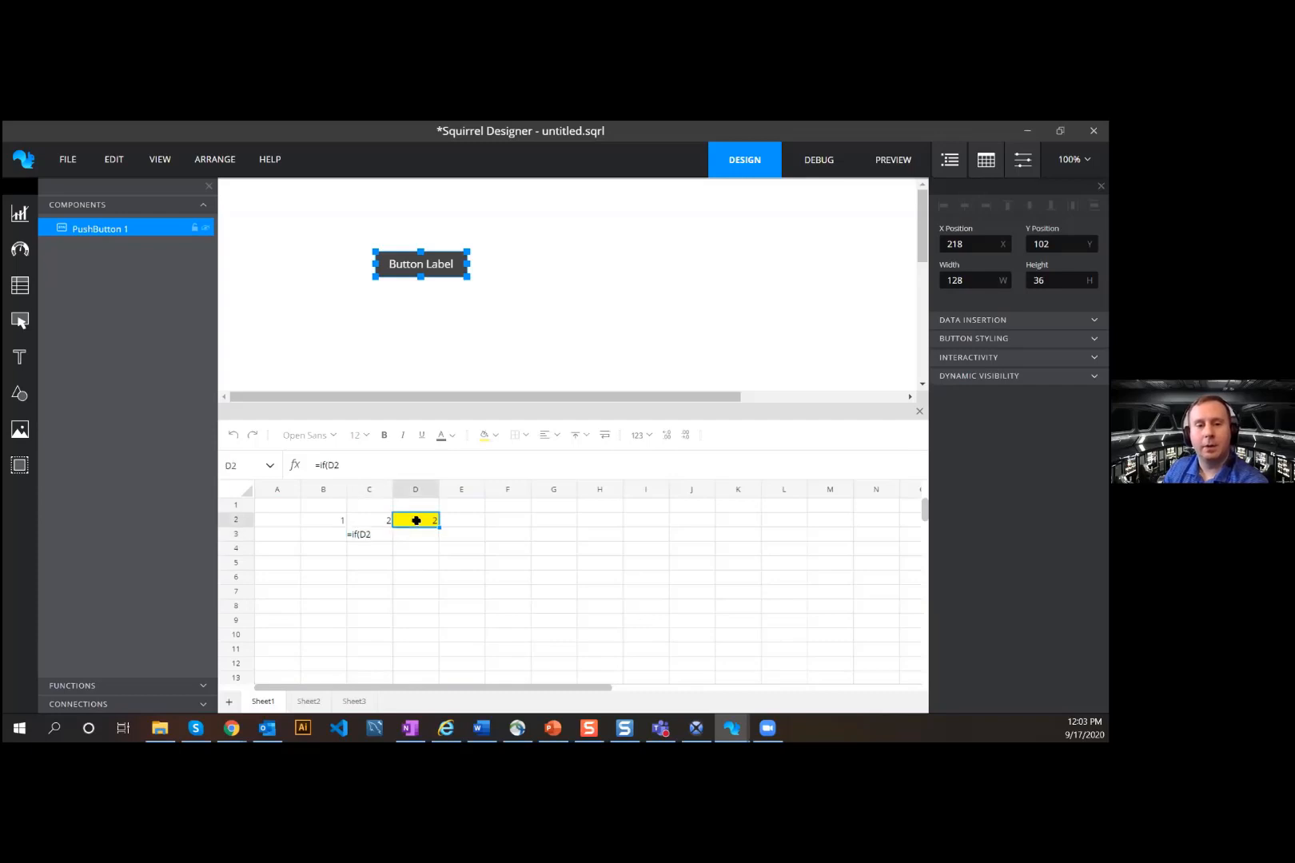
type("=-2,1")
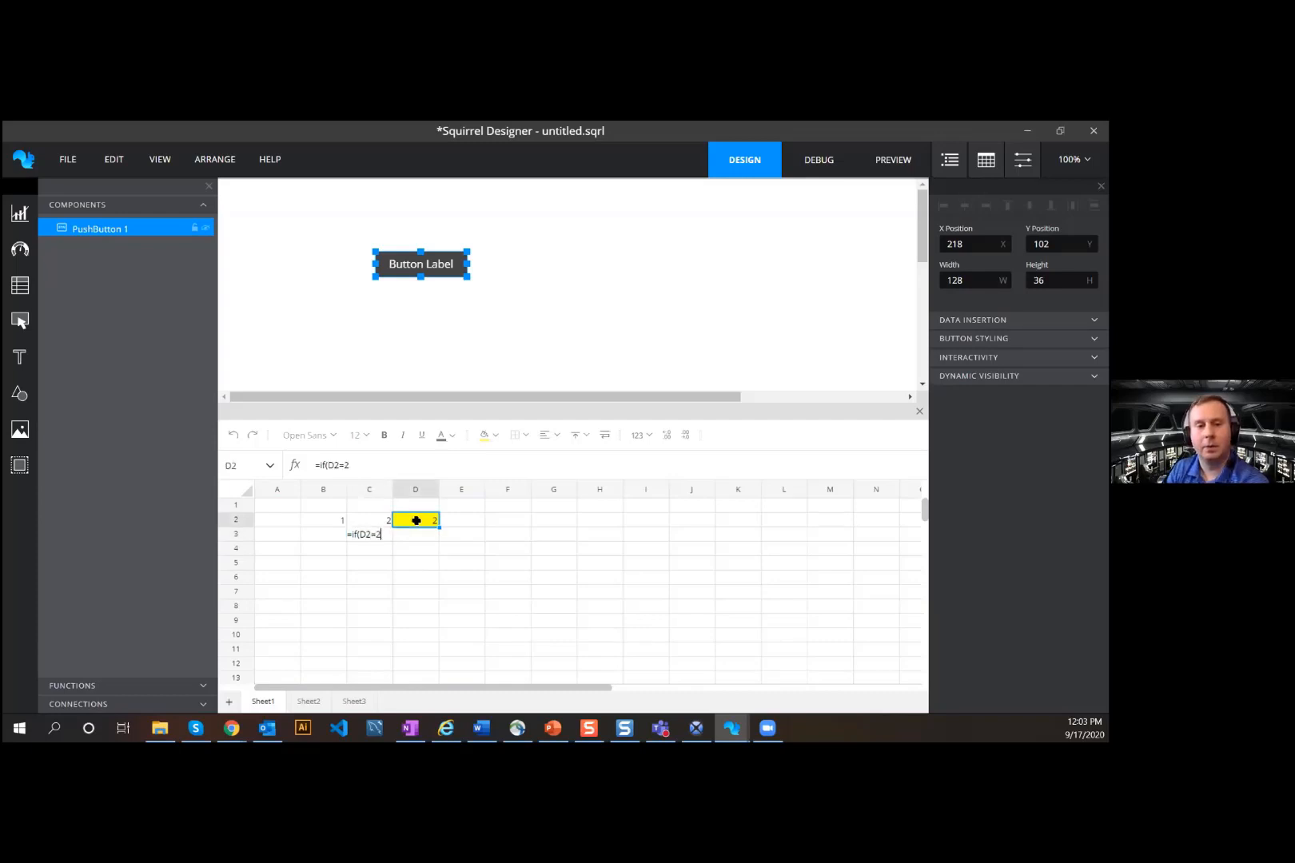
type(",0)")
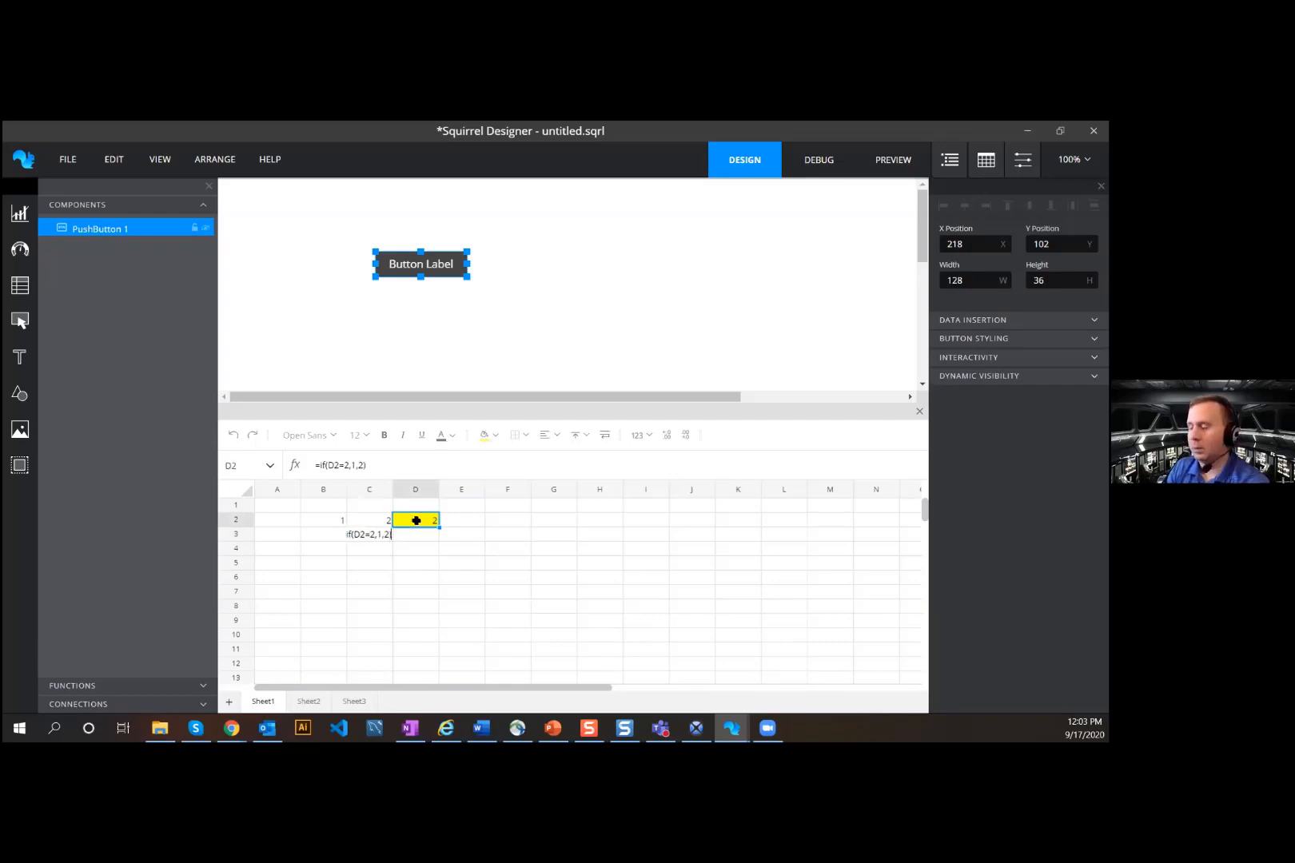
key("Tab")
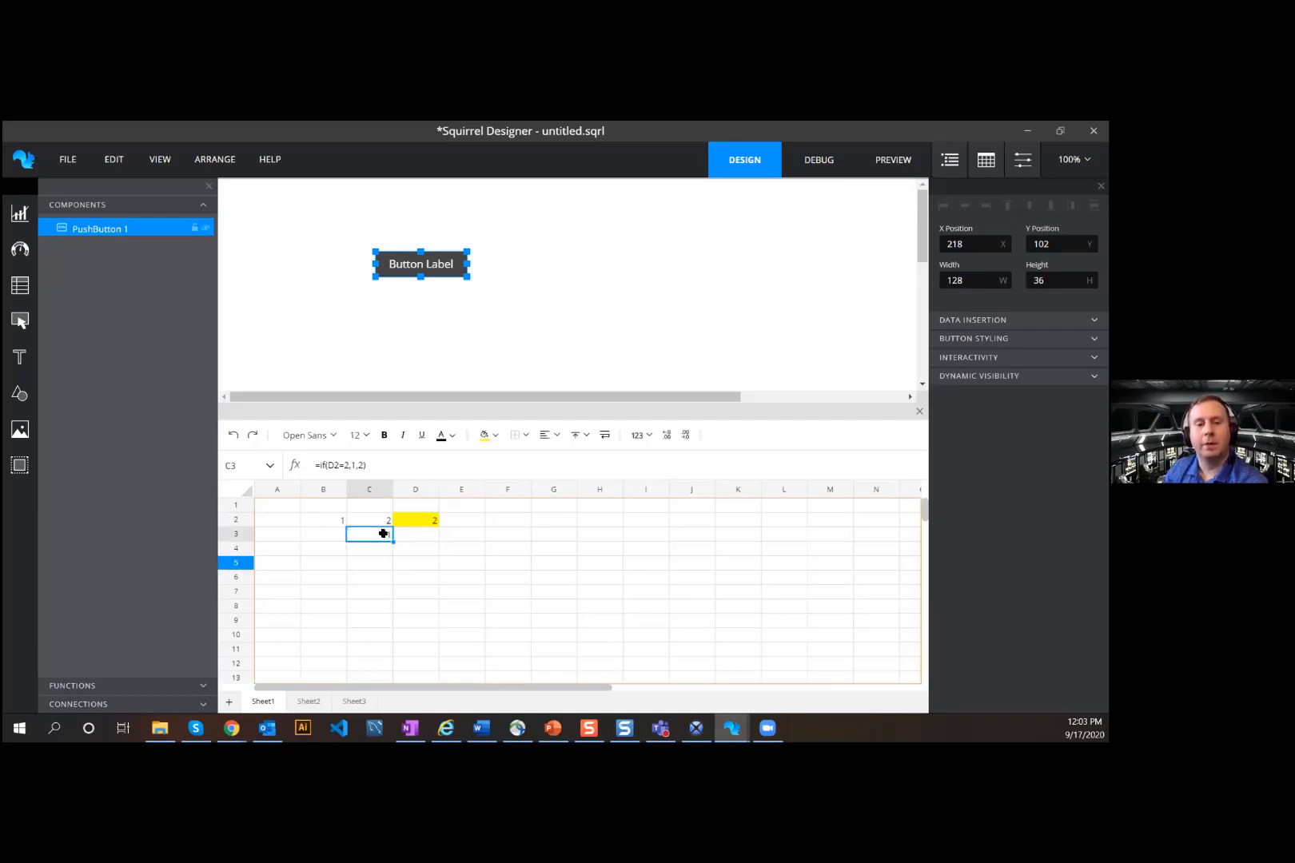
left_click(385, 533)
Step: Enter the formula =if(D2=2,"ON","OFF") in cell D3 for the button's label
left_click(409, 533)
type("=if(")
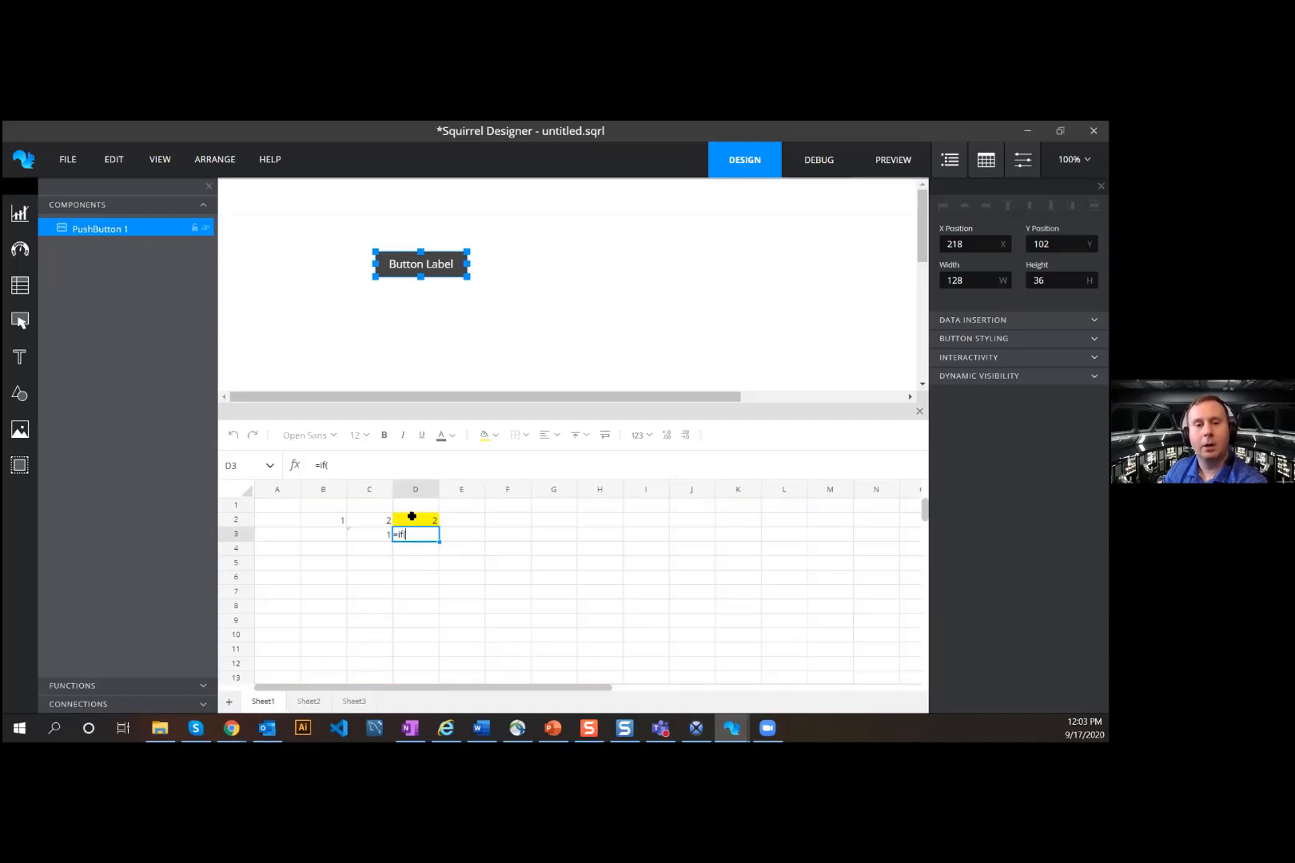
left_click(412, 517)
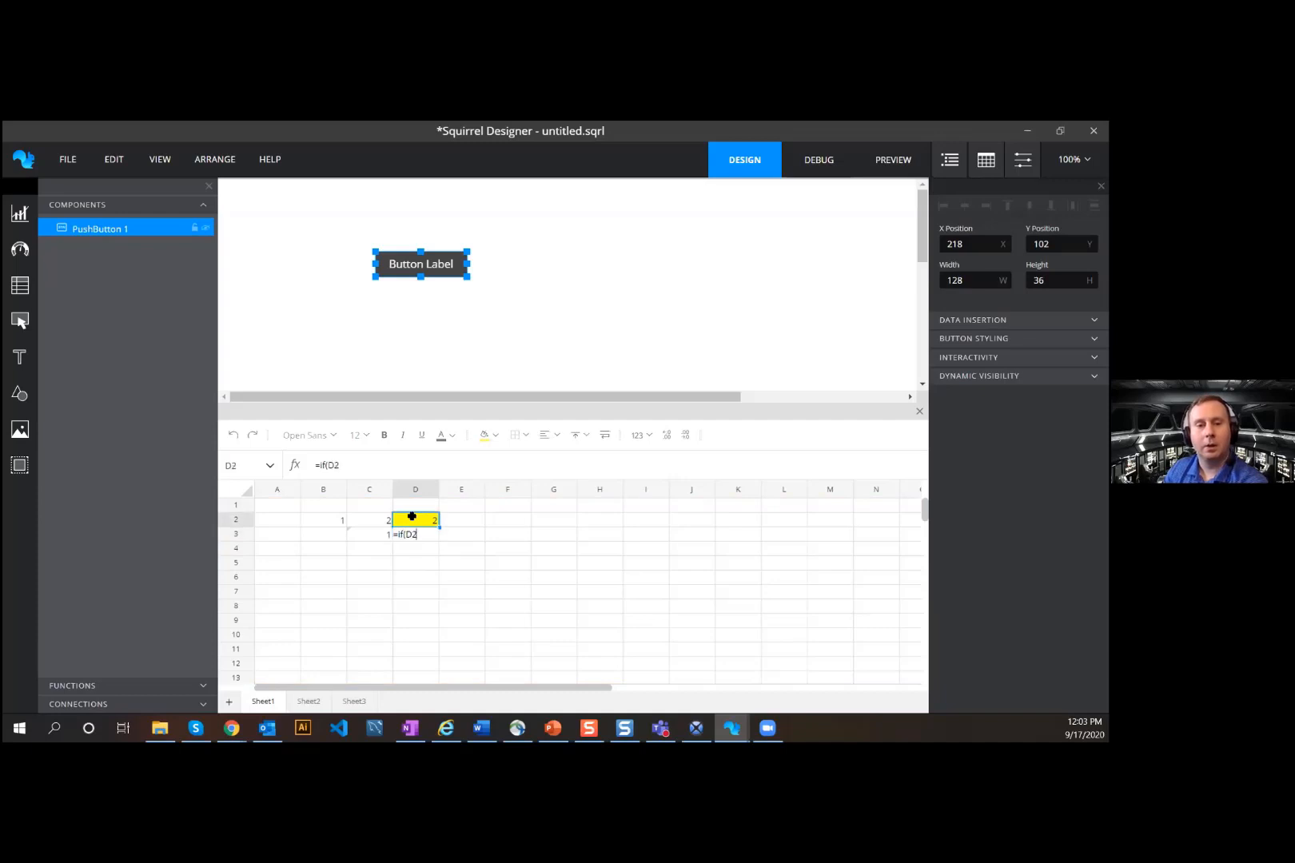
type("=2,")
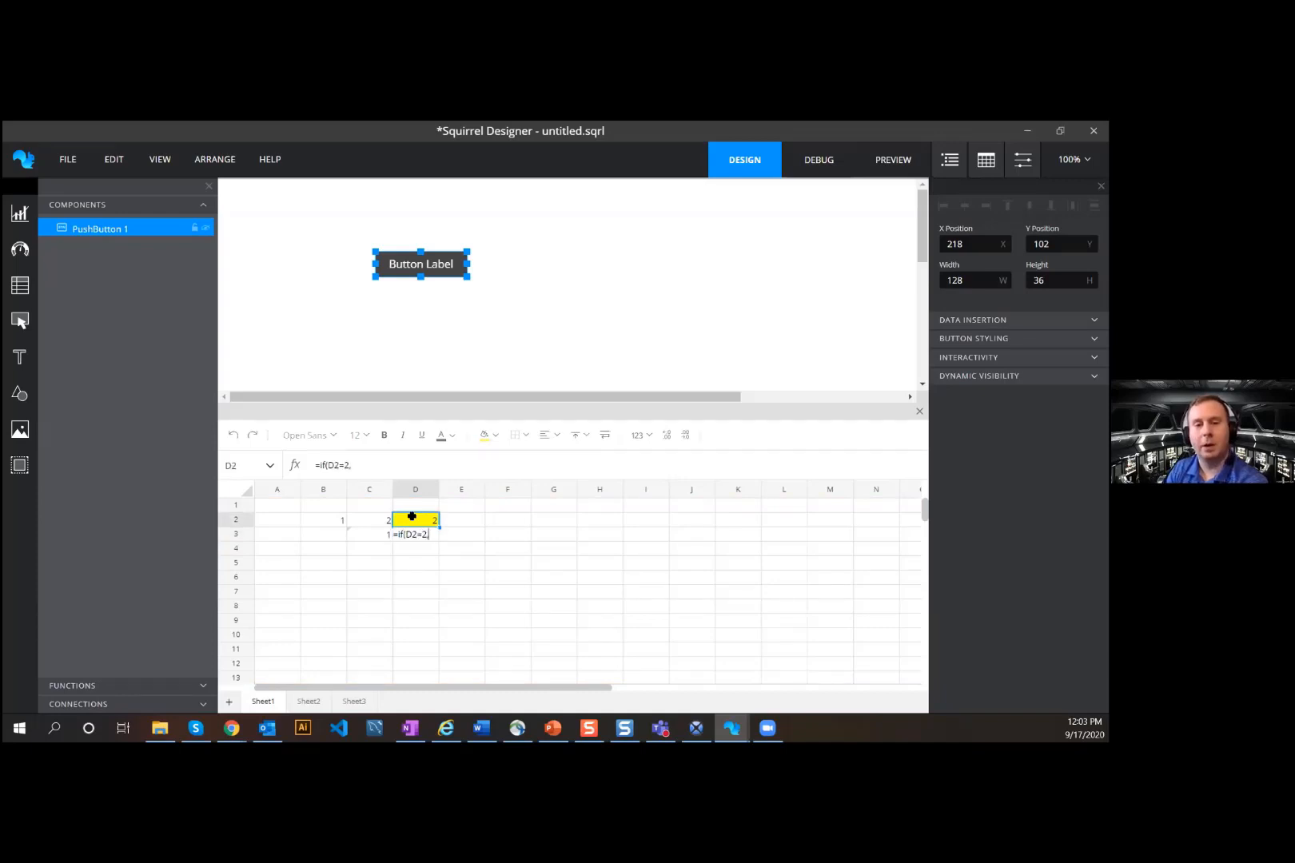
type("\"ON\",\"OFF")
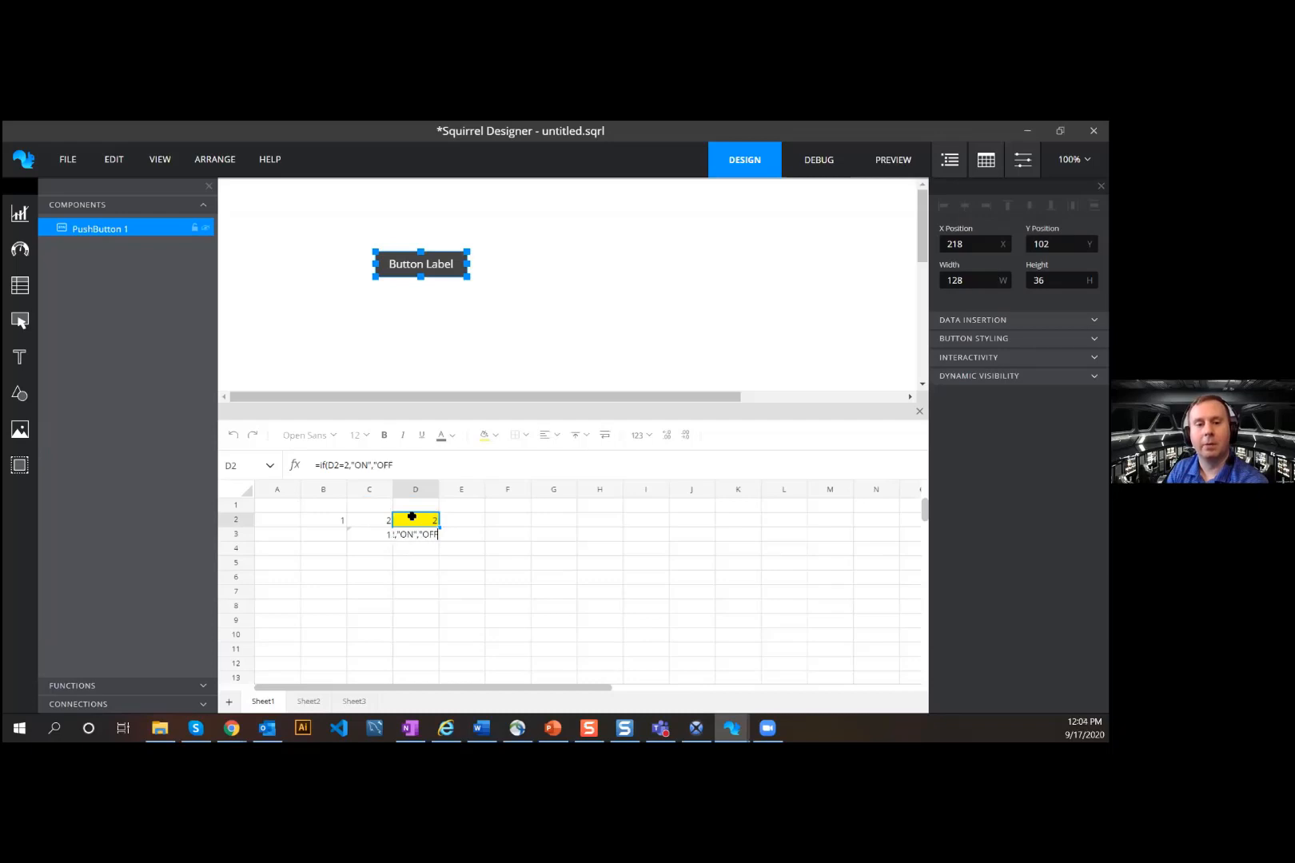
type("\")")
key("Return")
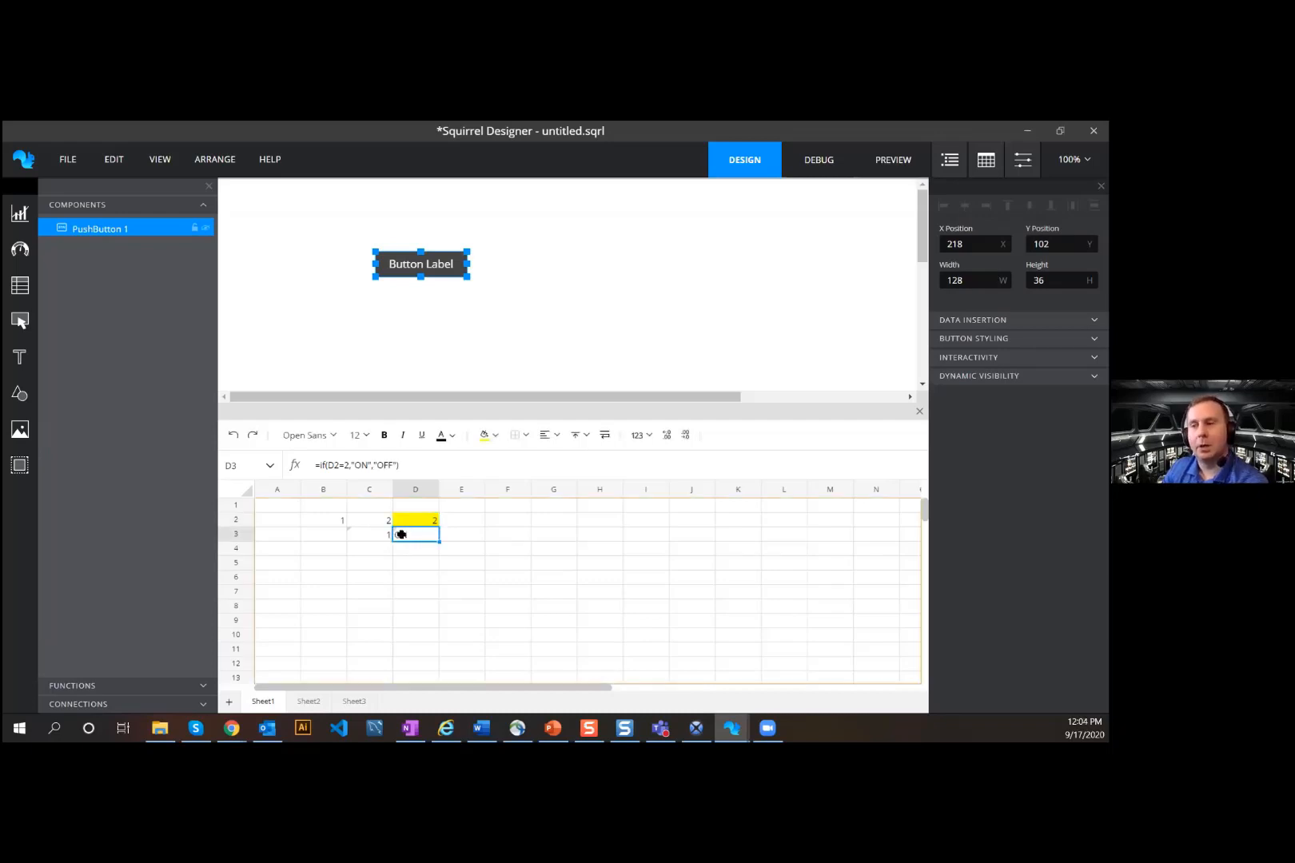
Step: Bind the push button's source data to Sheet1!C3 and its destination to Sheet1!D2
left_click(379, 533)
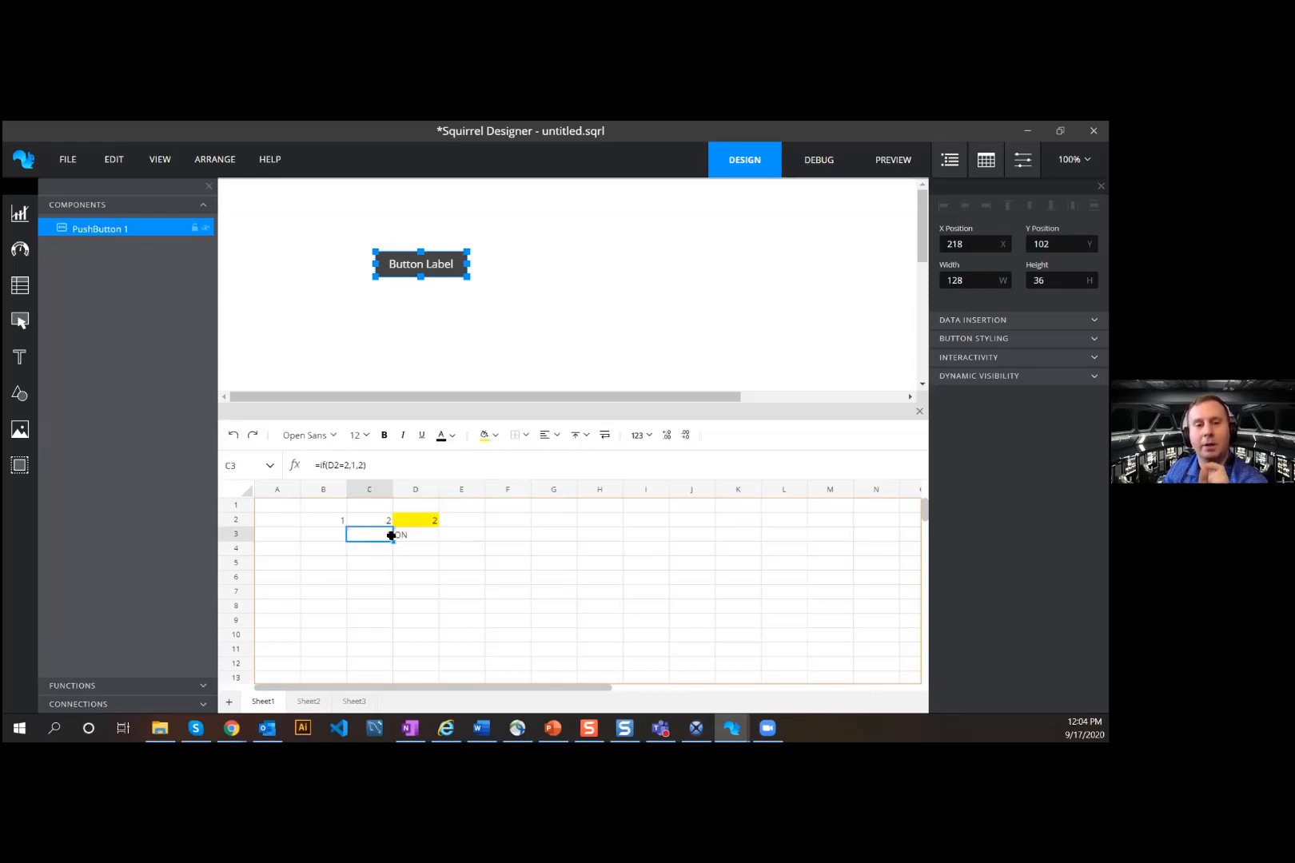
left_click(982, 320)
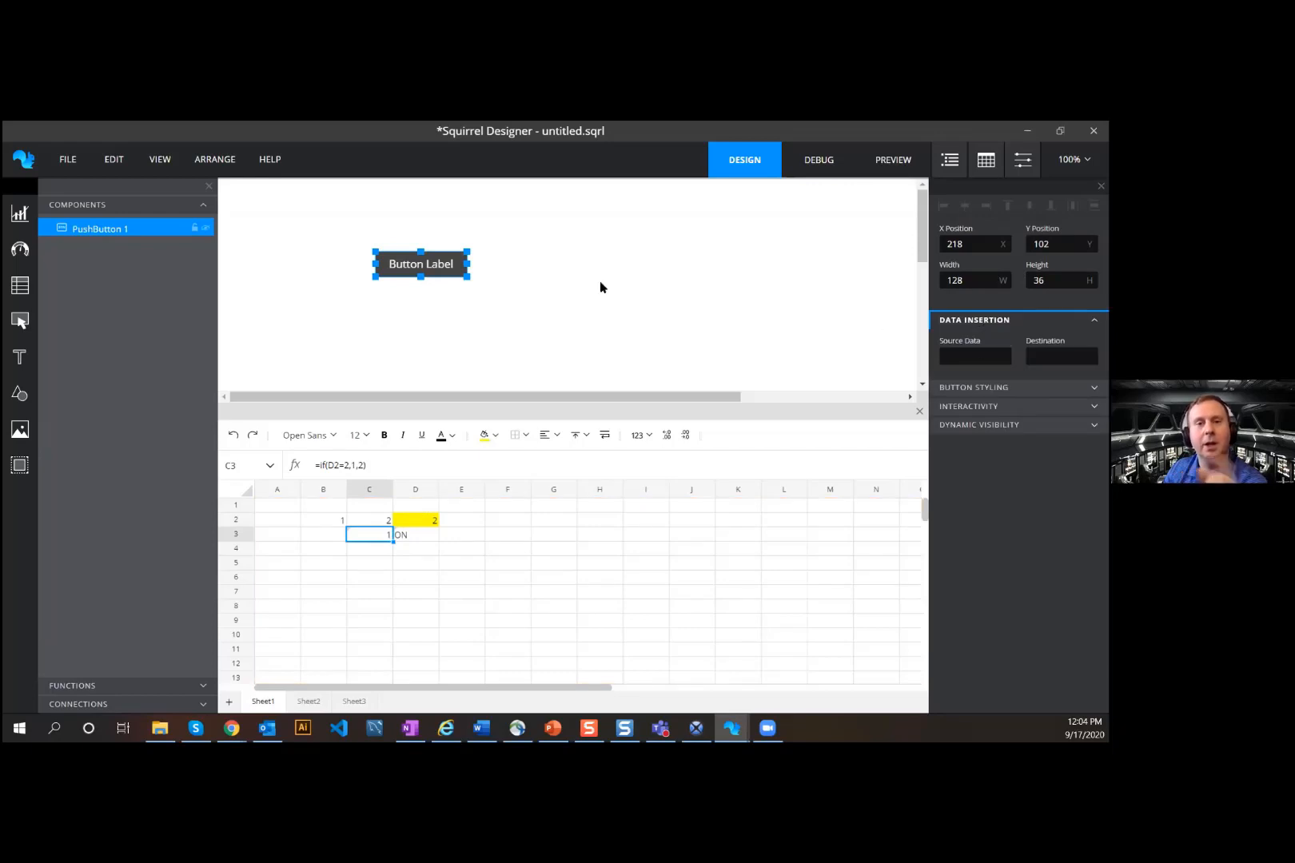
left_click(995, 354)
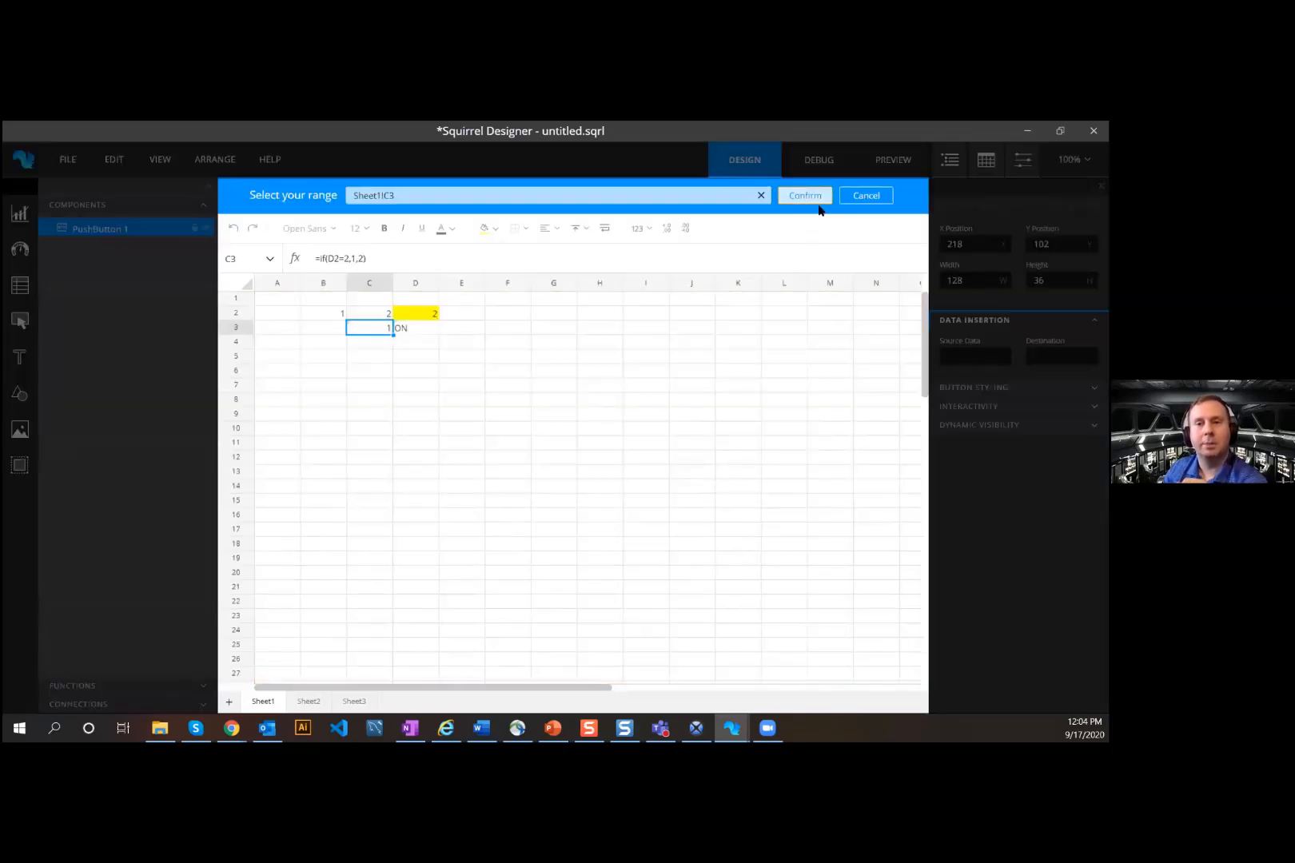
left_click(805, 195)
left_click(1092, 342)
left_click(416, 313)
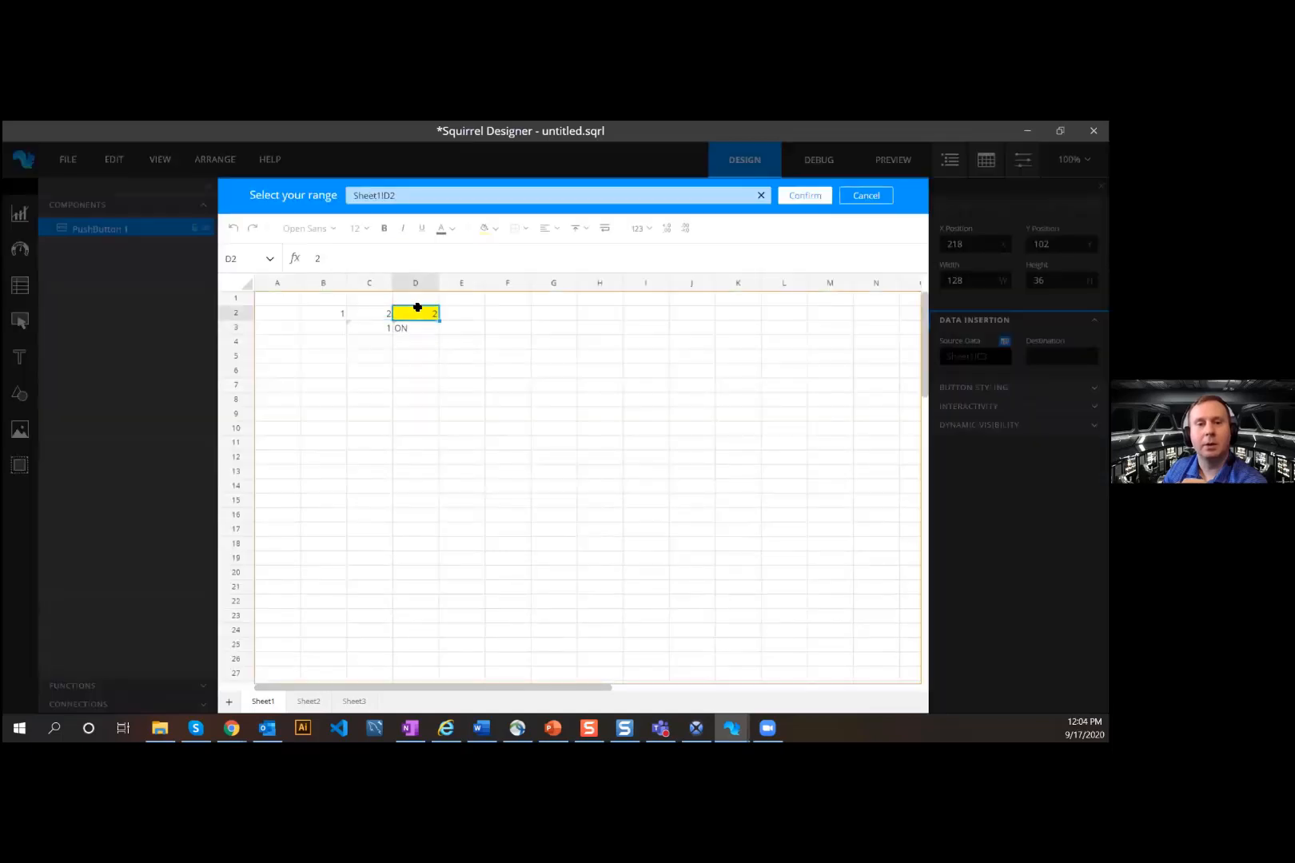
left_click(804, 196)
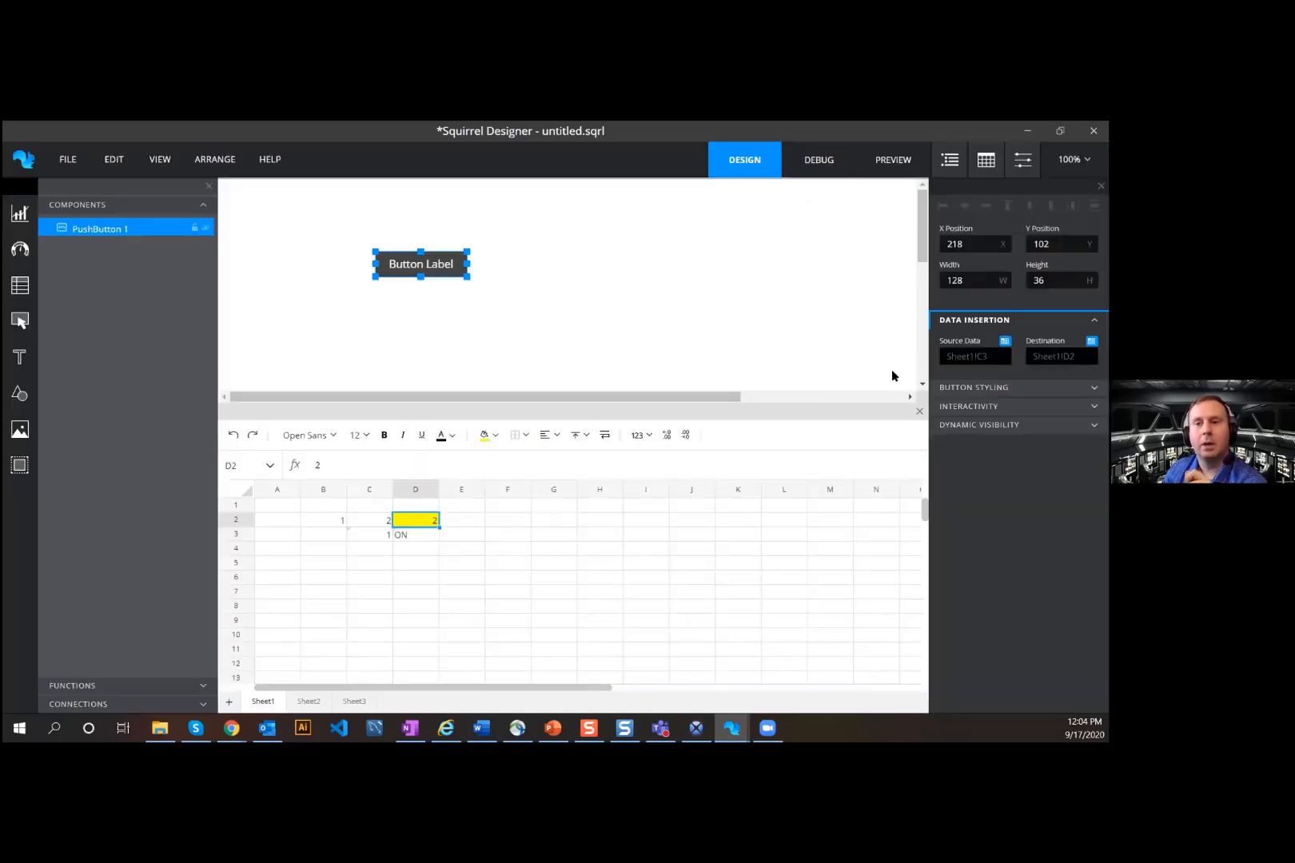
Step: Bind the push button's default text to cell Sheet1!D3
left_click(985, 389)
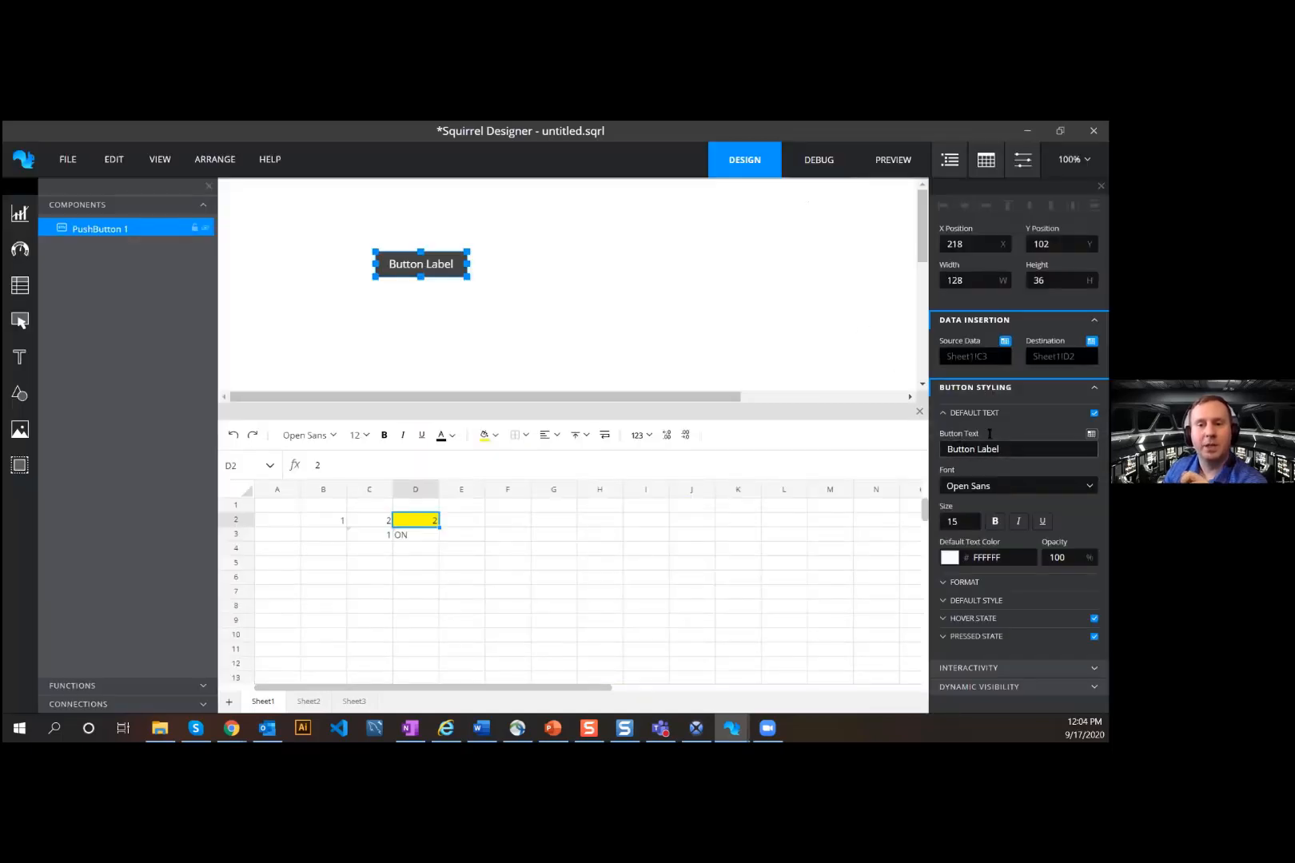
left_click(1091, 433)
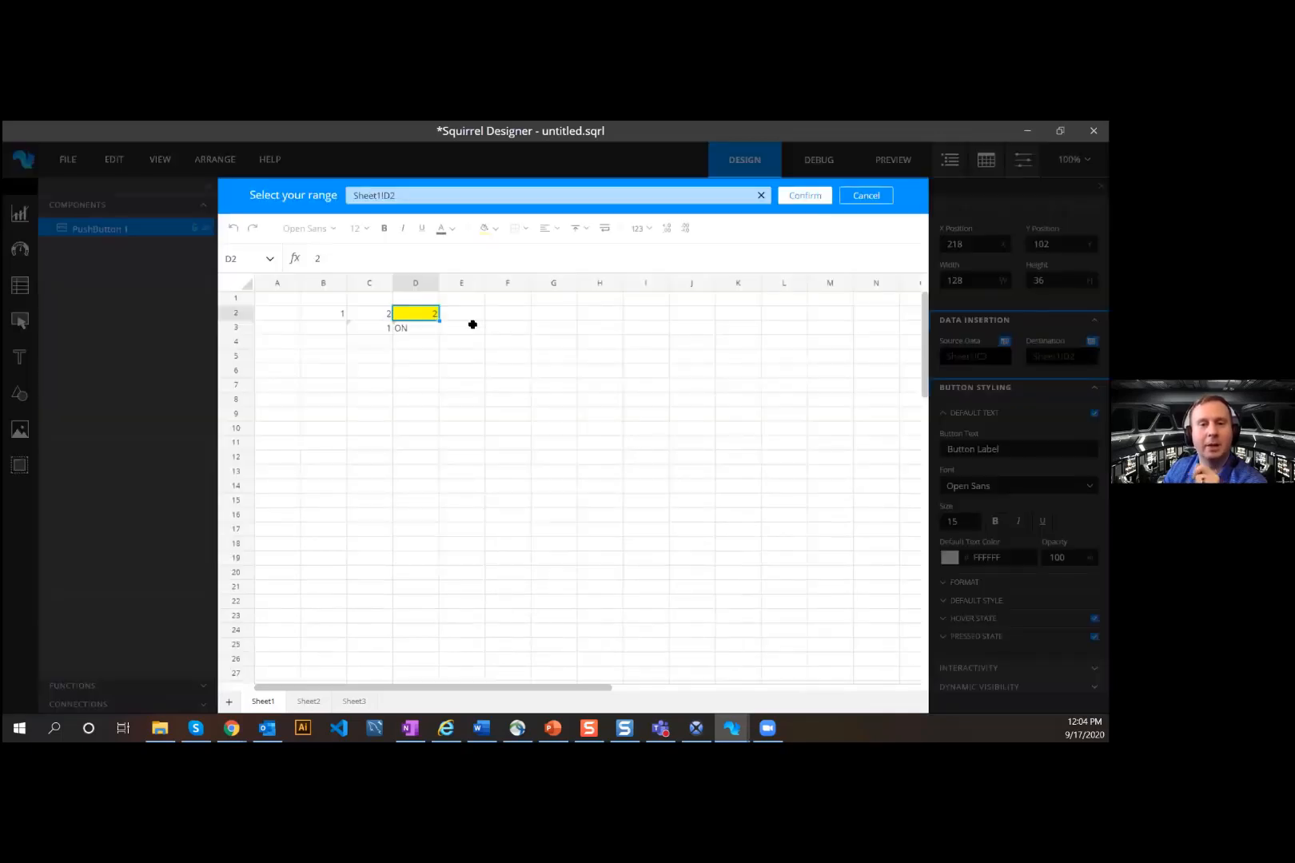
left_click(415, 328)
left_click(809, 199)
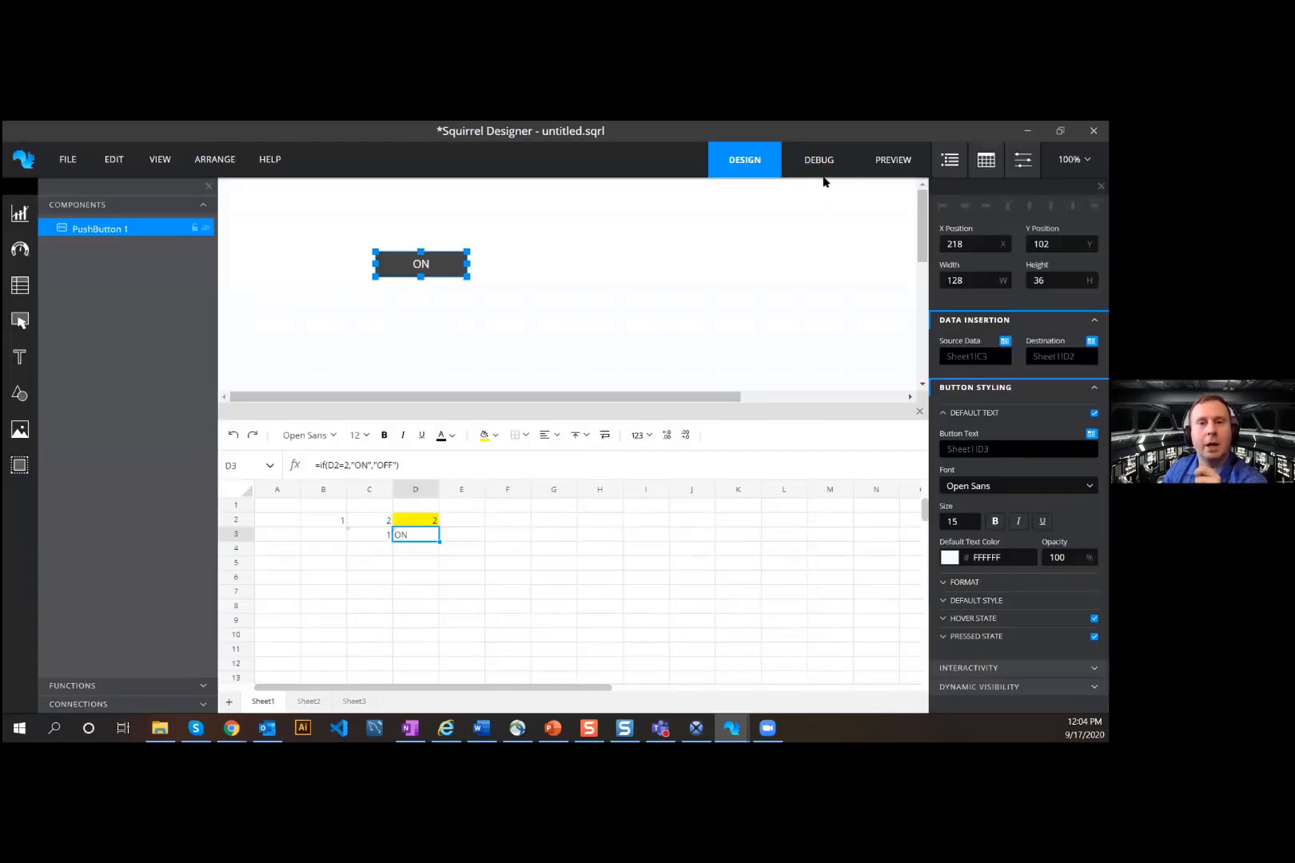
Step: Test the push button twice in Debug mode to check that its label and the cells D2, C3 and D3 toggle
left_click(822, 170)
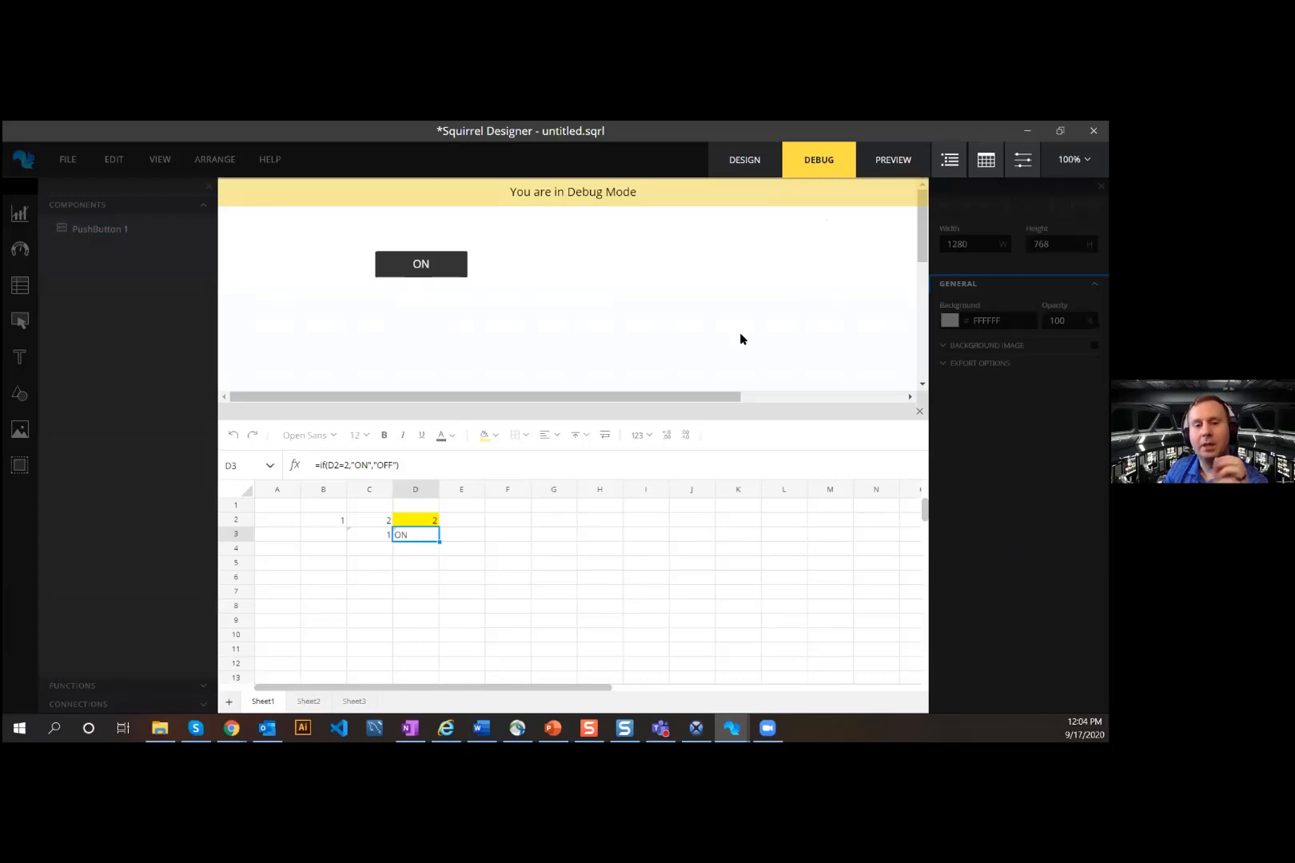
left_click(460, 272)
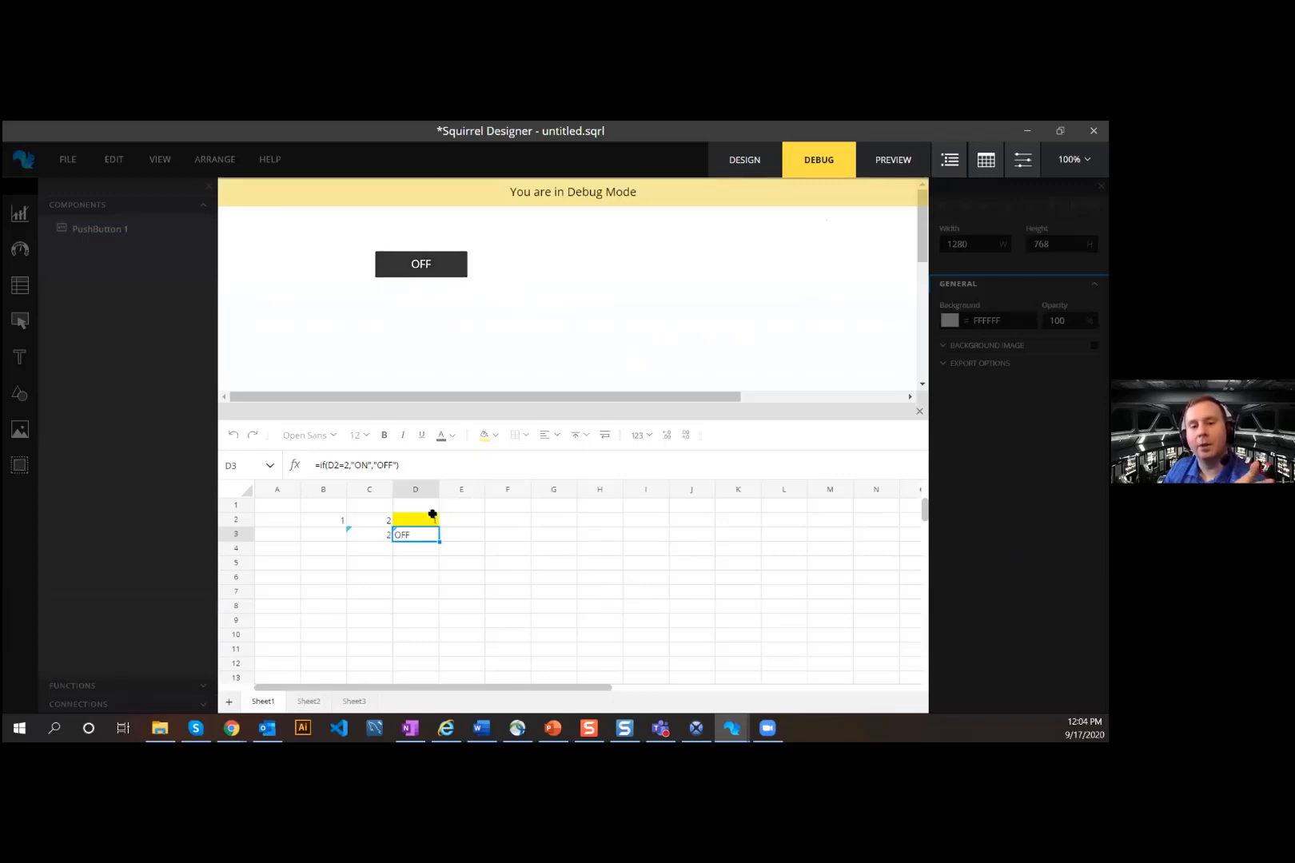
left_click(439, 272)
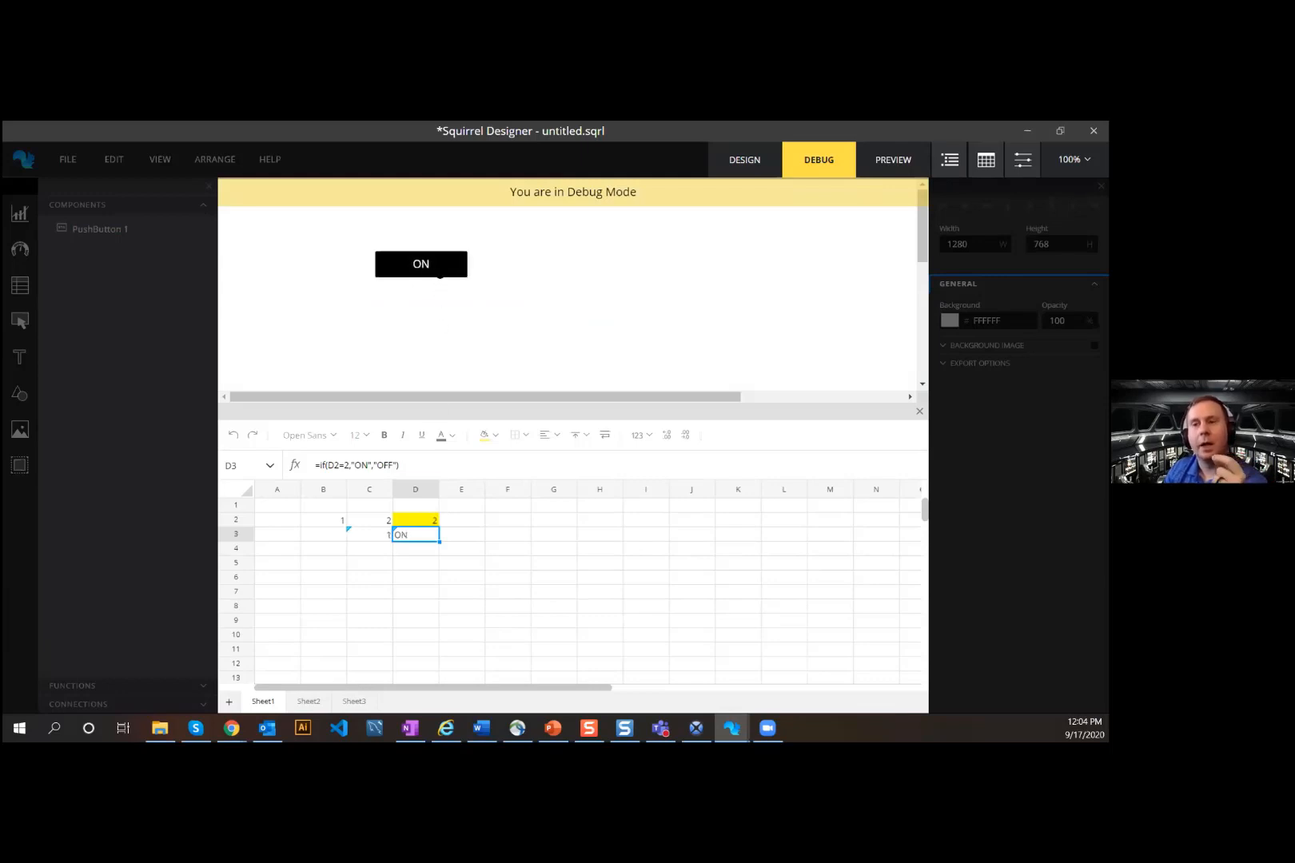
Step: Retest the push button's ON/OFF toggling in Debug mode, check the formula in cell C3, and return to Design mode
left_click(441, 272)
left_click(441, 272)
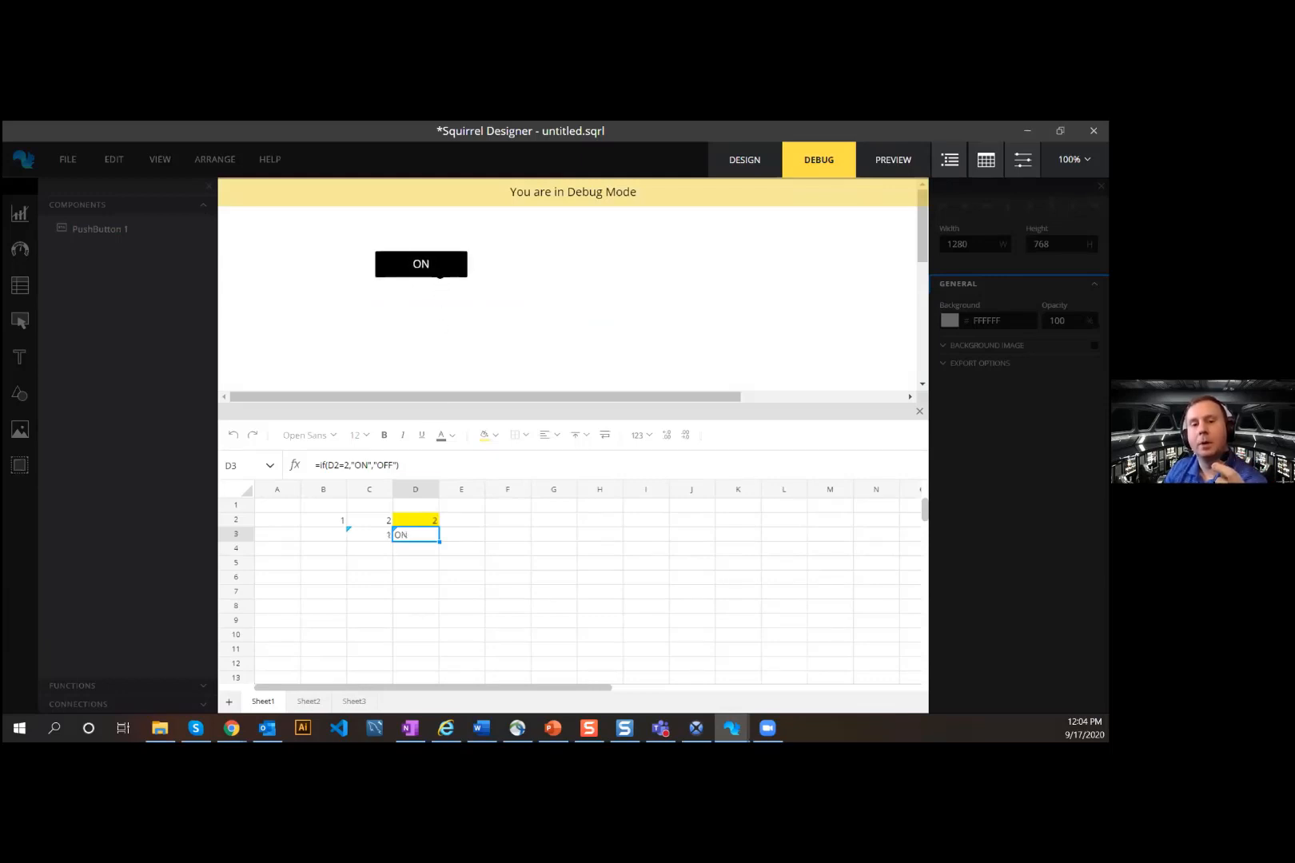
left_click(440, 273)
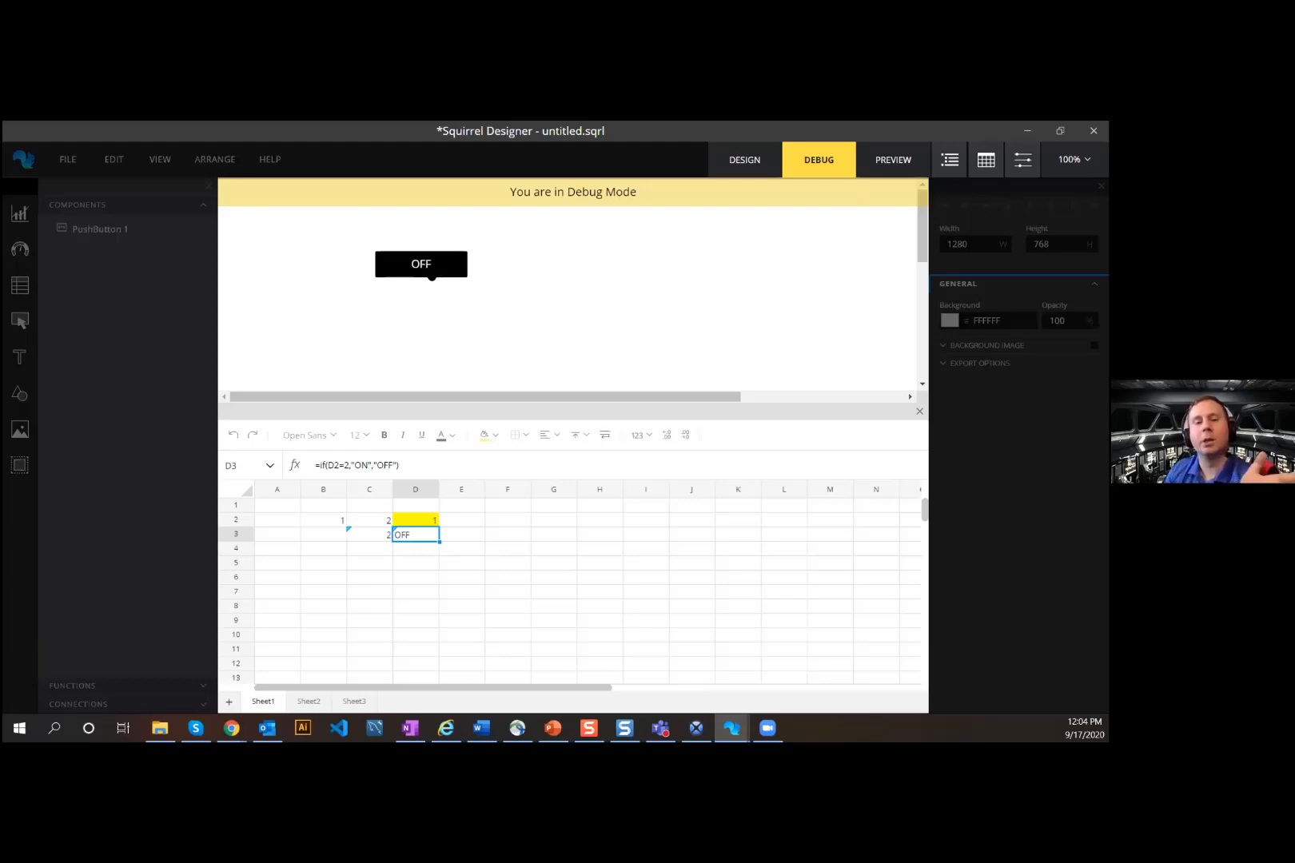
left_click(432, 275)
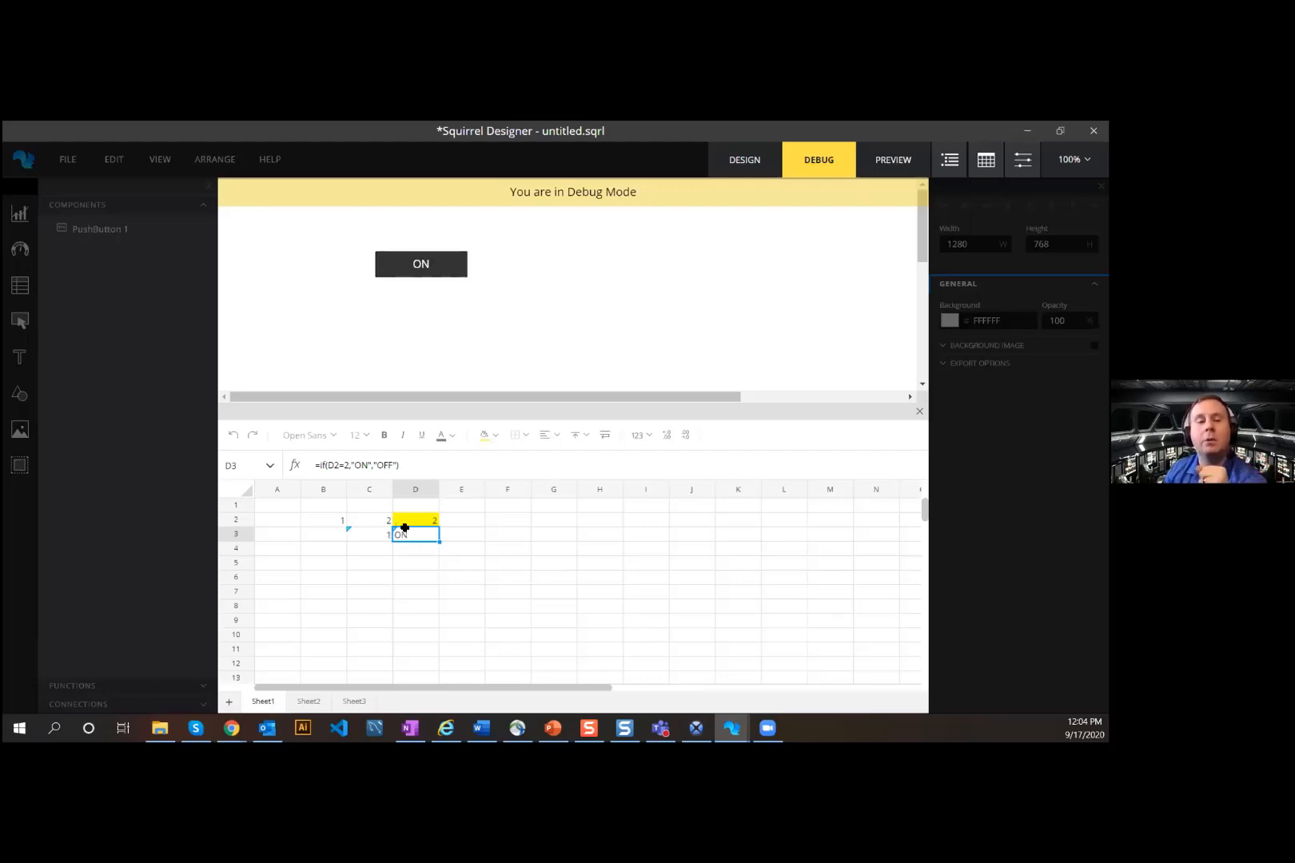
left_click(377, 535)
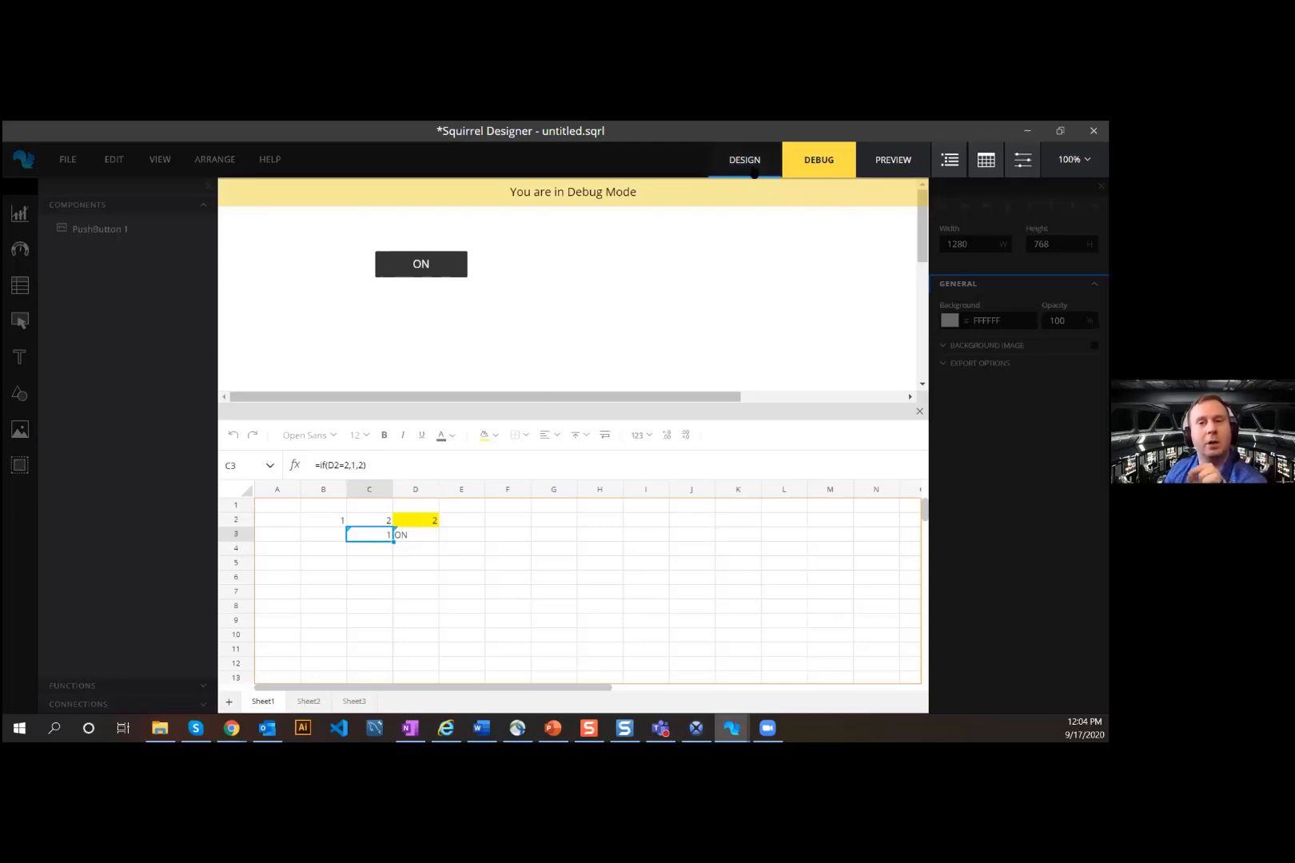
left_click(752, 164)
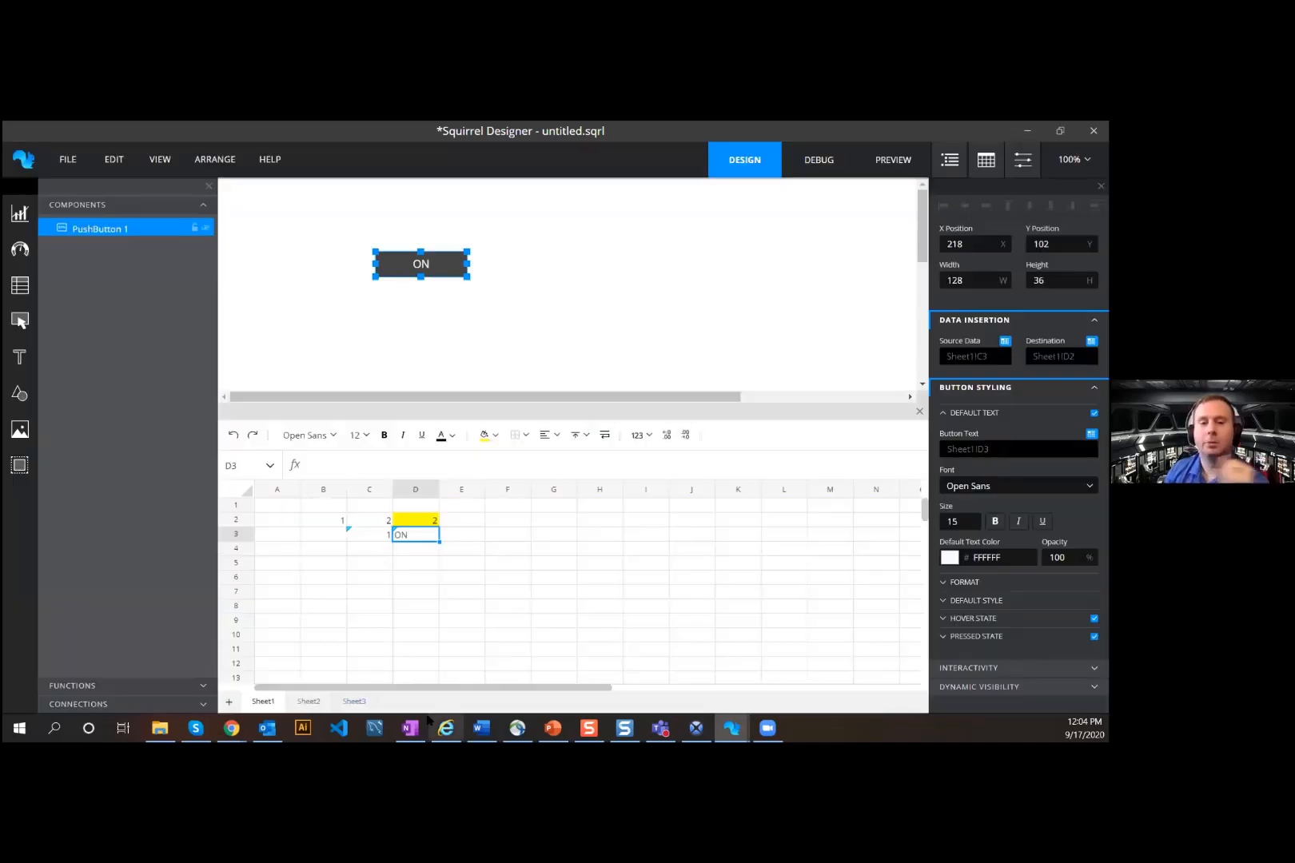
Step: Switch to the PowerPoint presentation and show slide 13 on the list box and drop-down 'Selected item' default
mouse_move(552, 728)
left_click(520, 654)
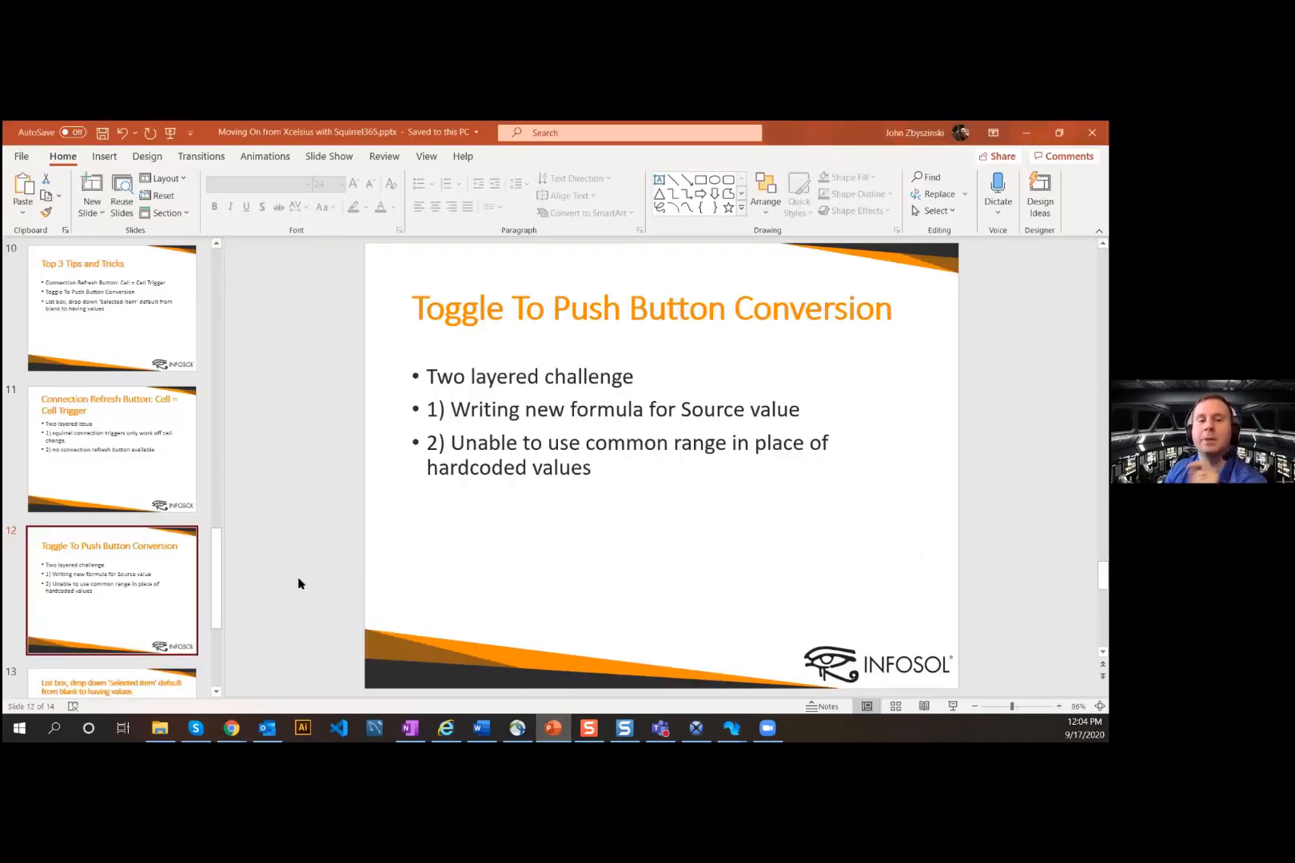
scroll(143, 545, "down", 2)
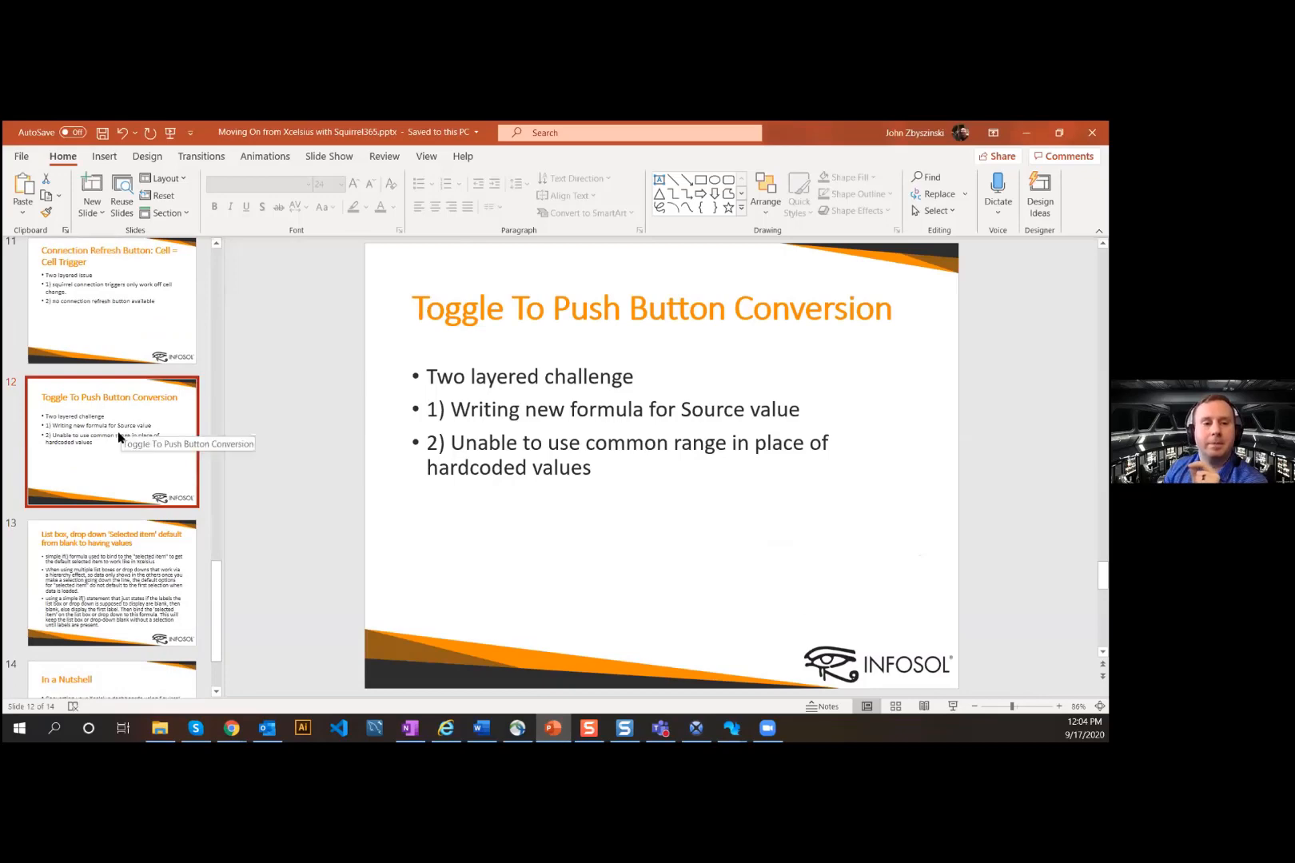
left_click(120, 575)
scroll(397, 464, "down", 1)
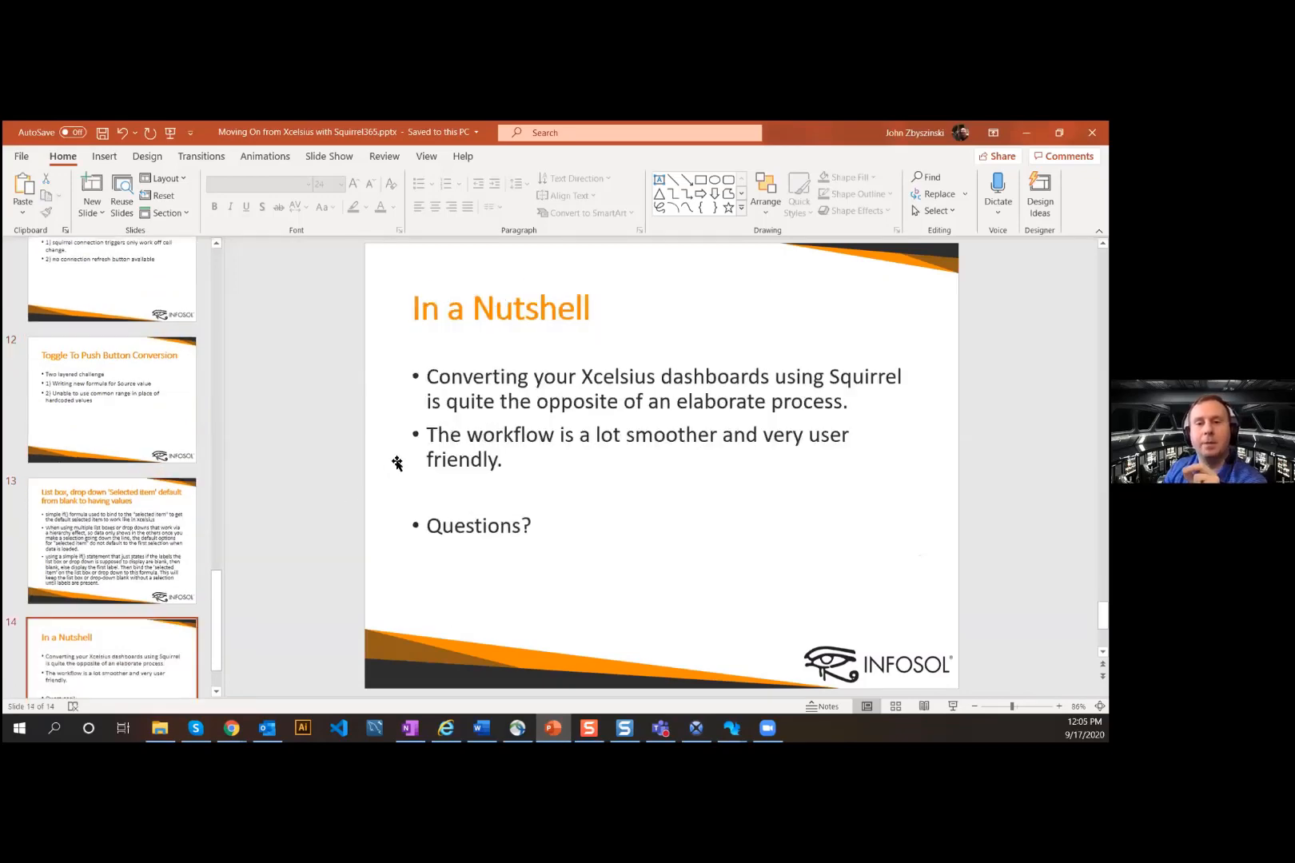
scroll(398, 464, "up", 1)
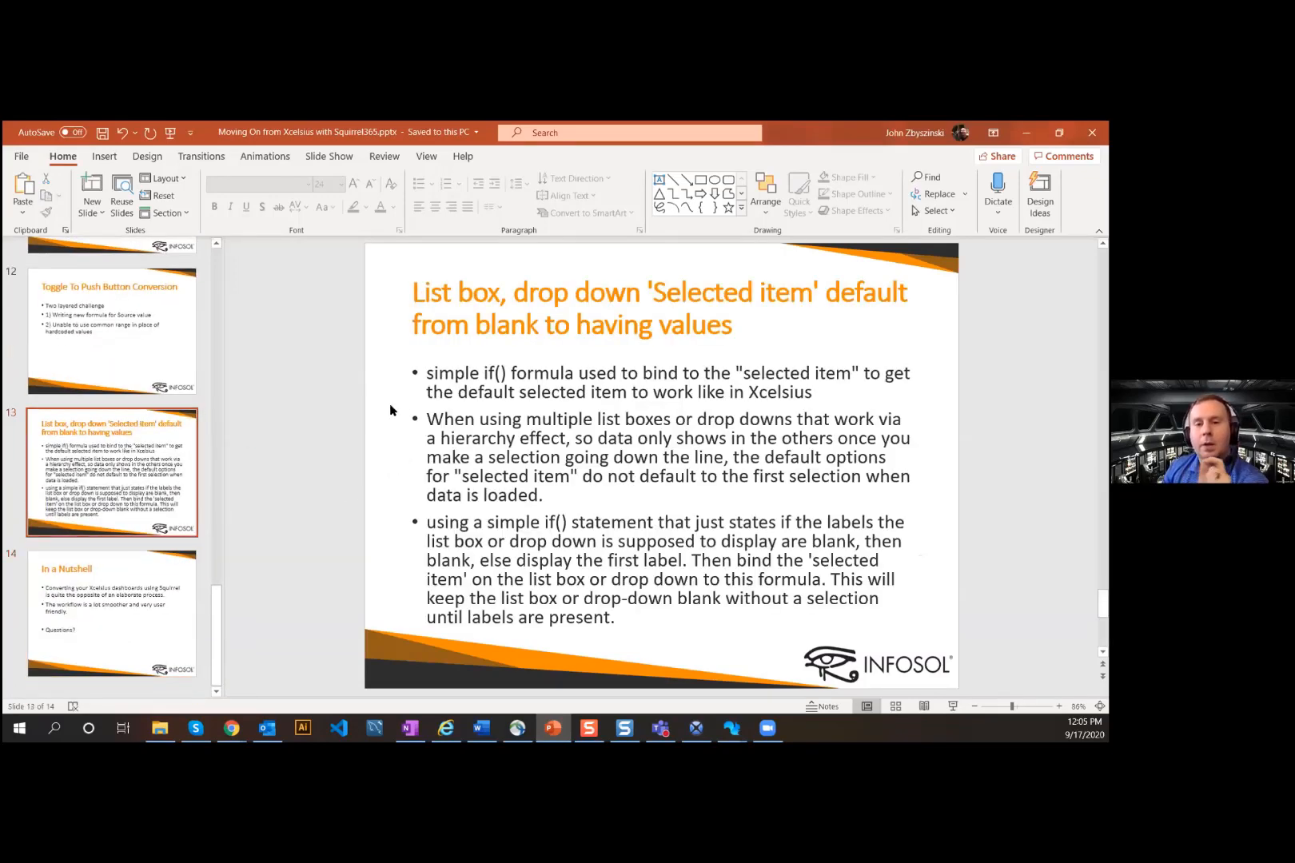